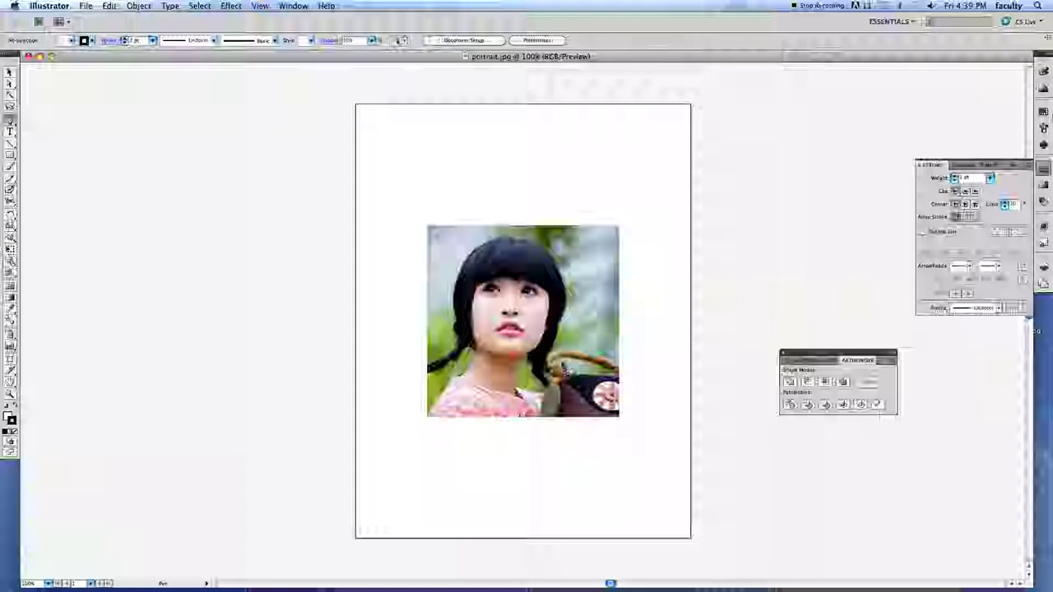
Show the layer list as a floating palette beside the artboard
click(1012, 167)
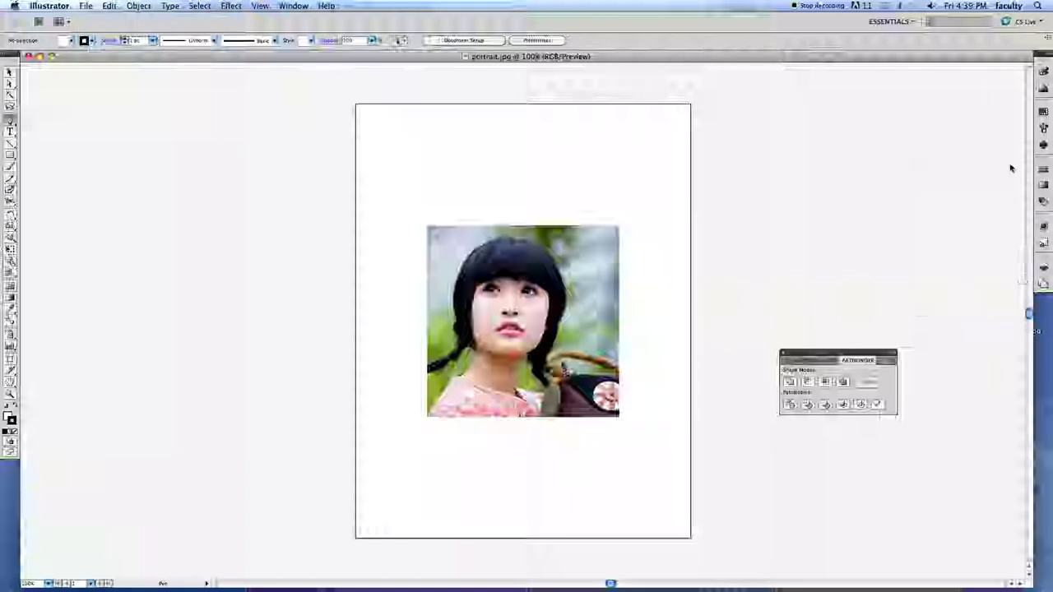
click(1042, 265)
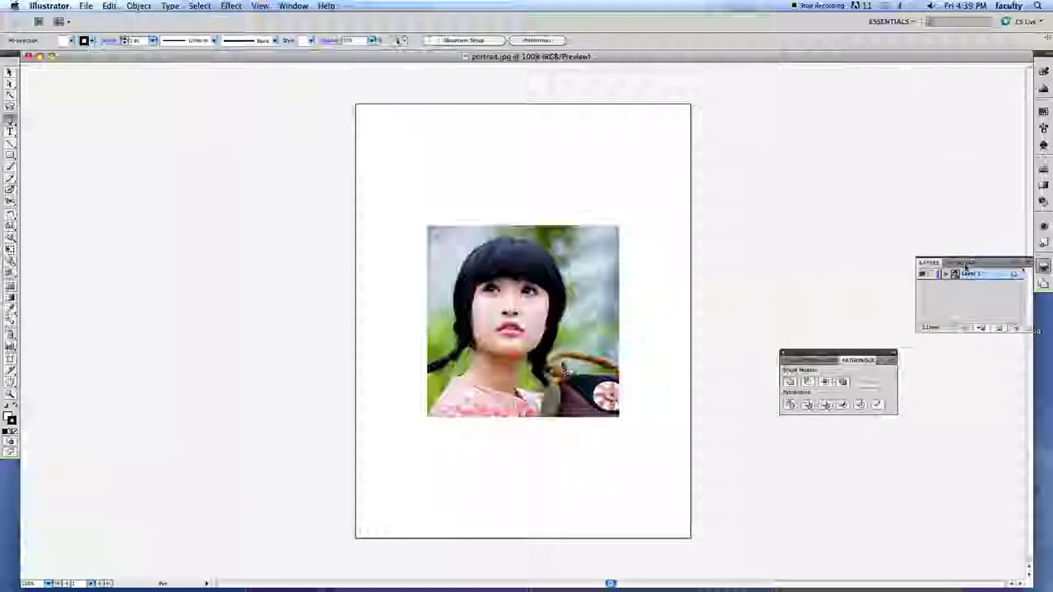
drag(964, 274, 788, 187)
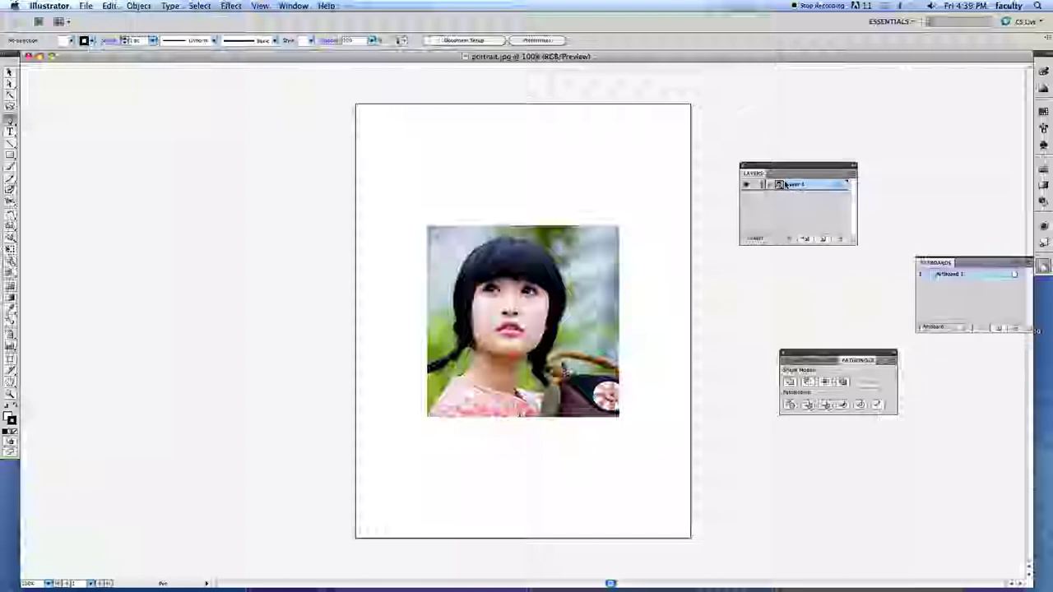
Rename the portrait photo's layer as Image, lock it and dim its images to 75%
double_click(788, 188)
text(image)
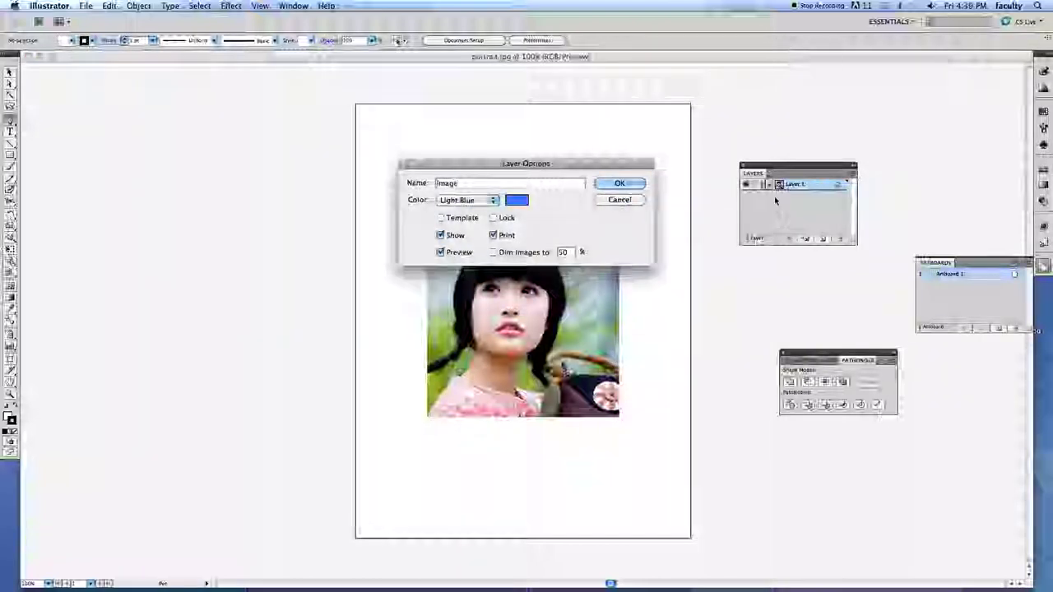
click(493, 218)
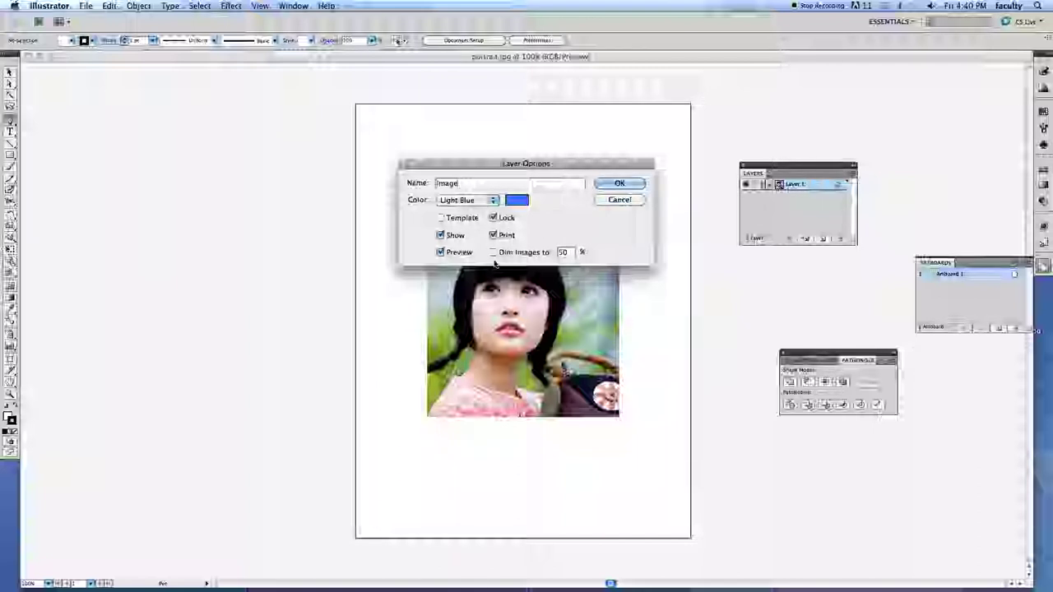
key(Tab)
text(75)
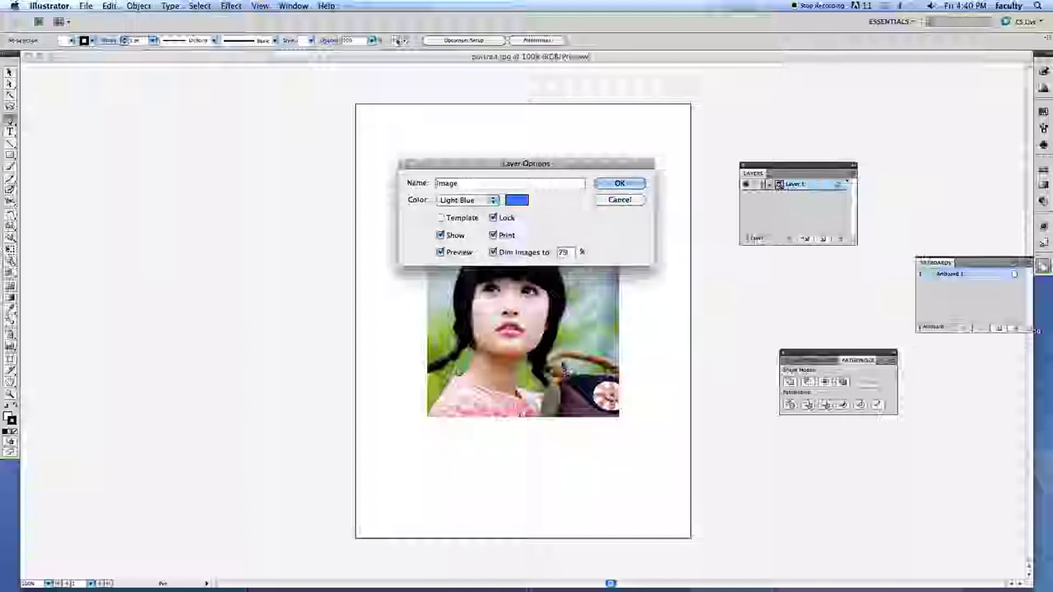
click(630, 185)
click(620, 183)
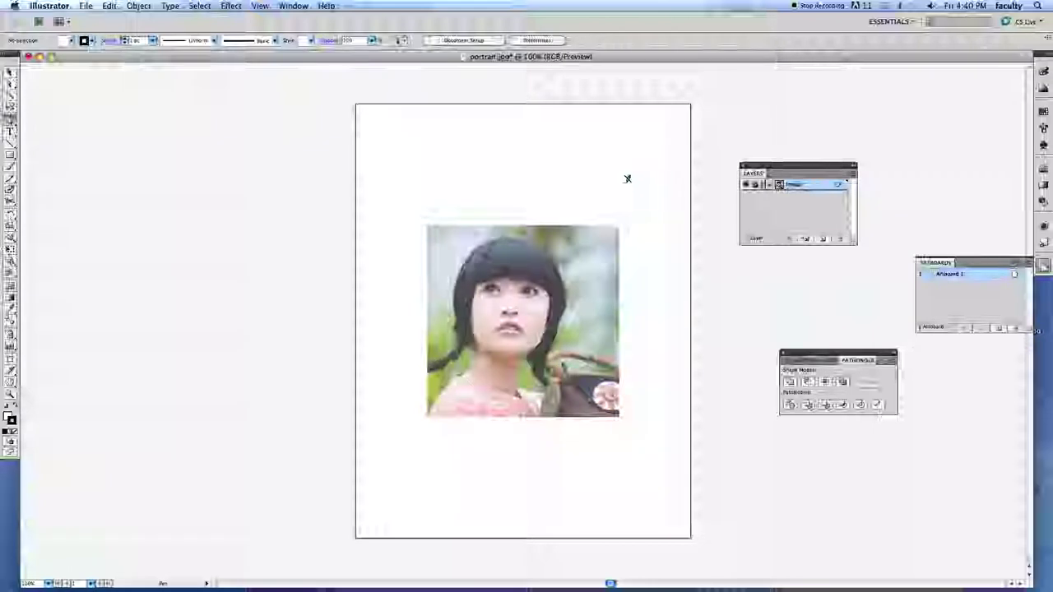
Add a new layer above Image and name it White
click(822, 238)
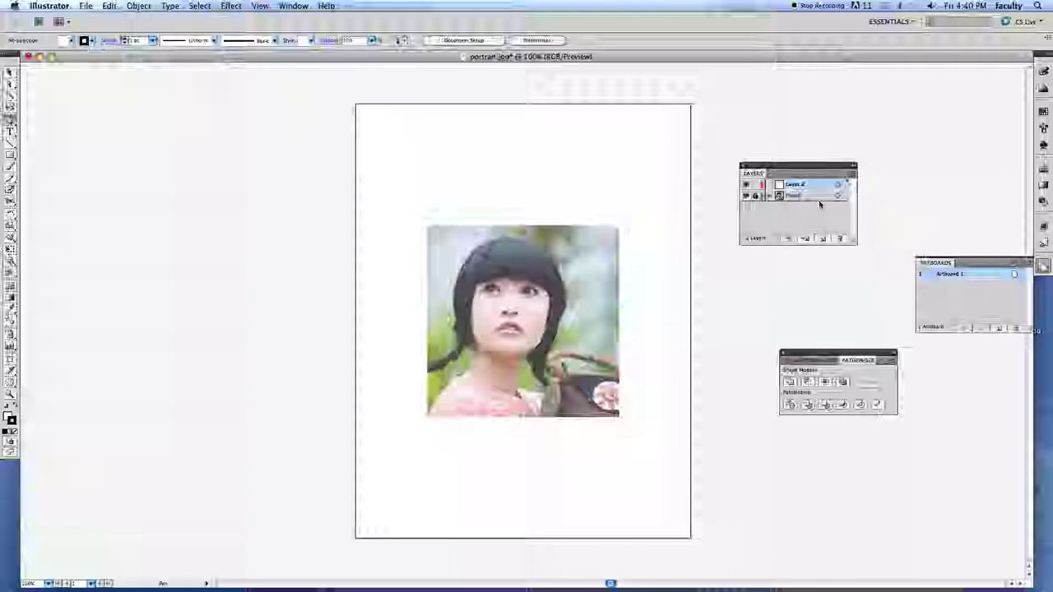
double_click(793, 188)
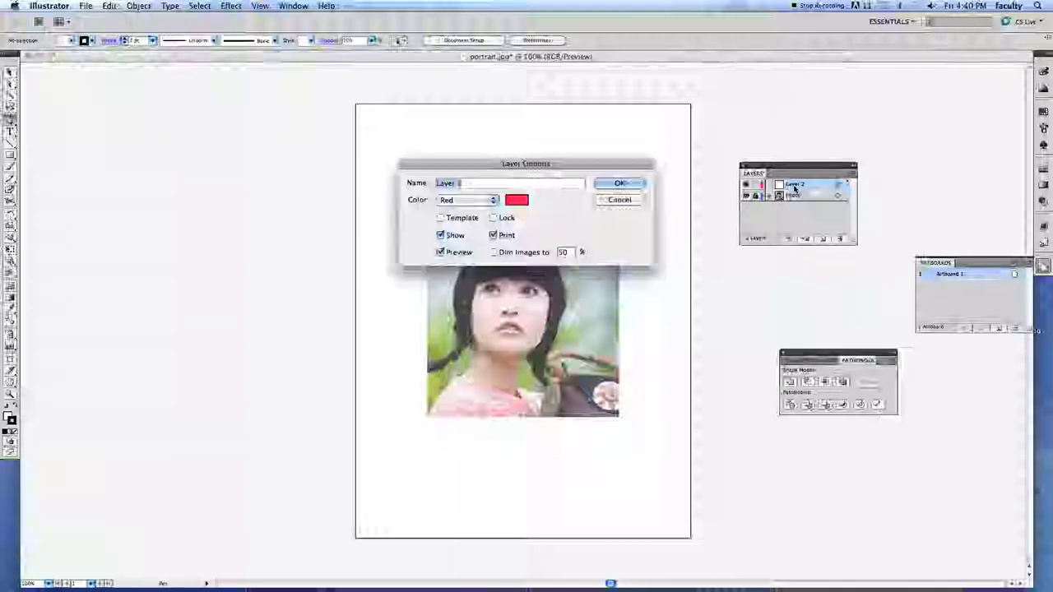
text(White)
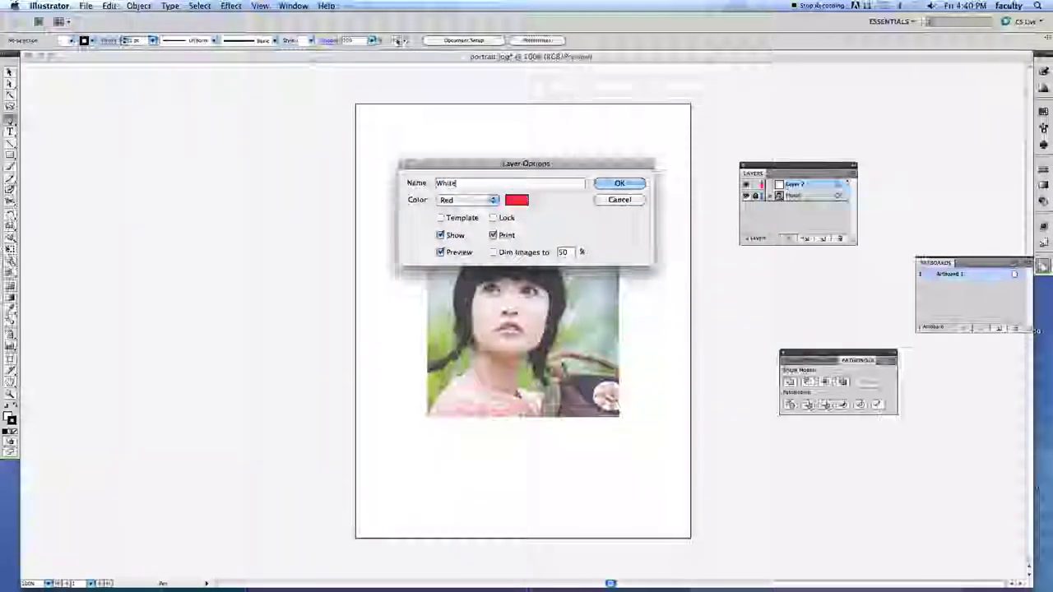
click(621, 182)
Add another new layer above White and name it Black
click(819, 237)
double_click(797, 184)
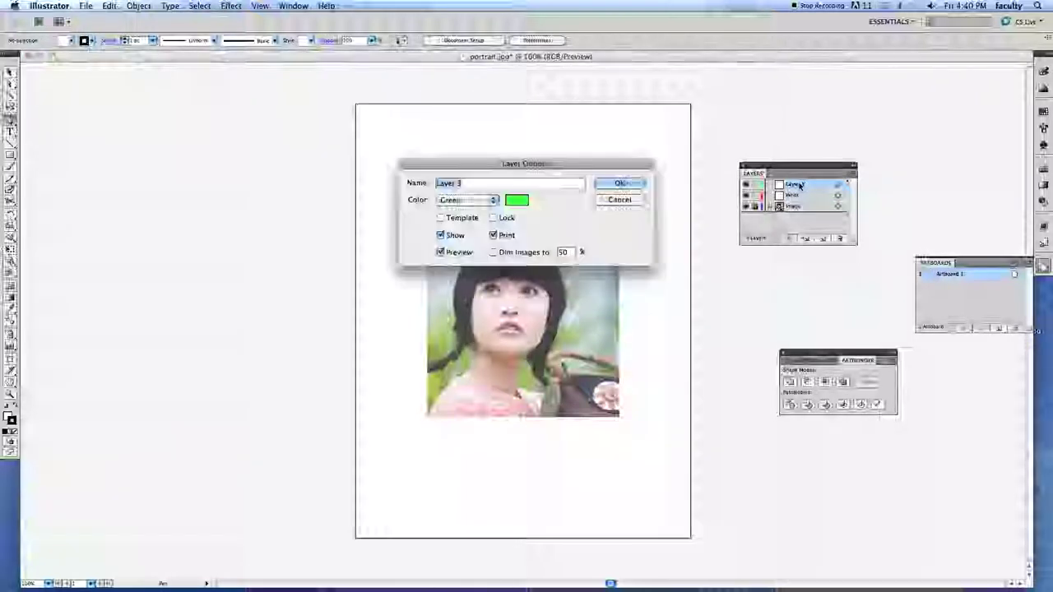
text(Black)
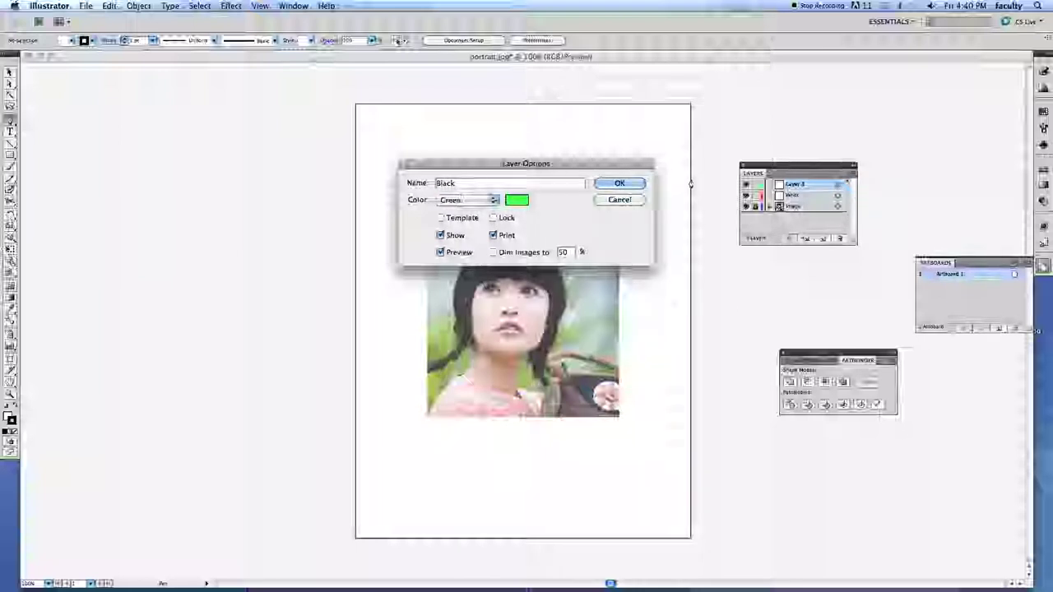
click(638, 187)
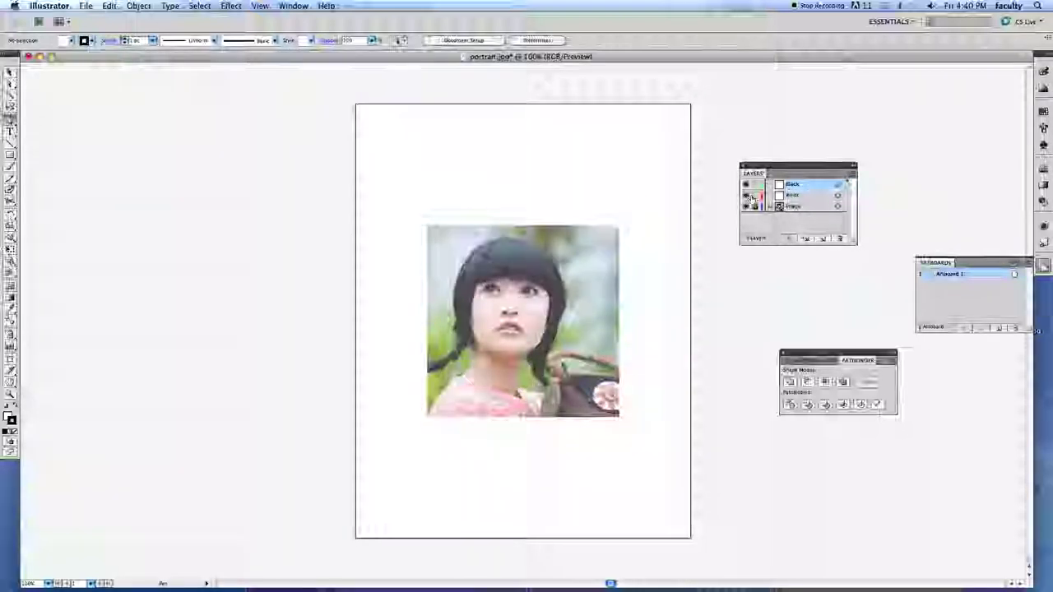
On the Black layer, draw a rectangle slightly larger than the portrait and fill it with a rich CMYK black, with cyan and black at 100%
click(9, 154)
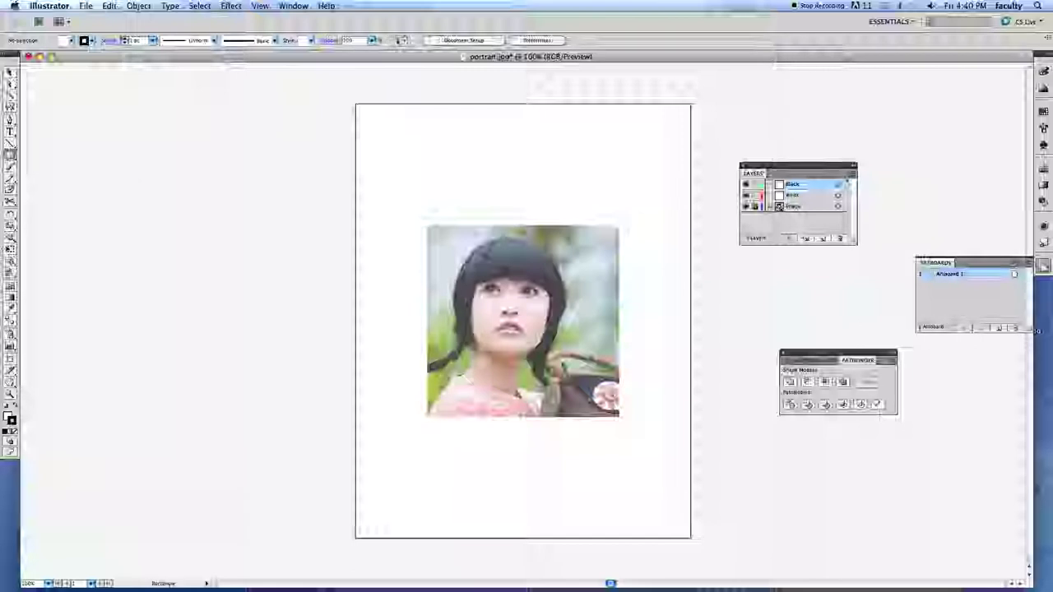
drag(418, 218, 627, 428)
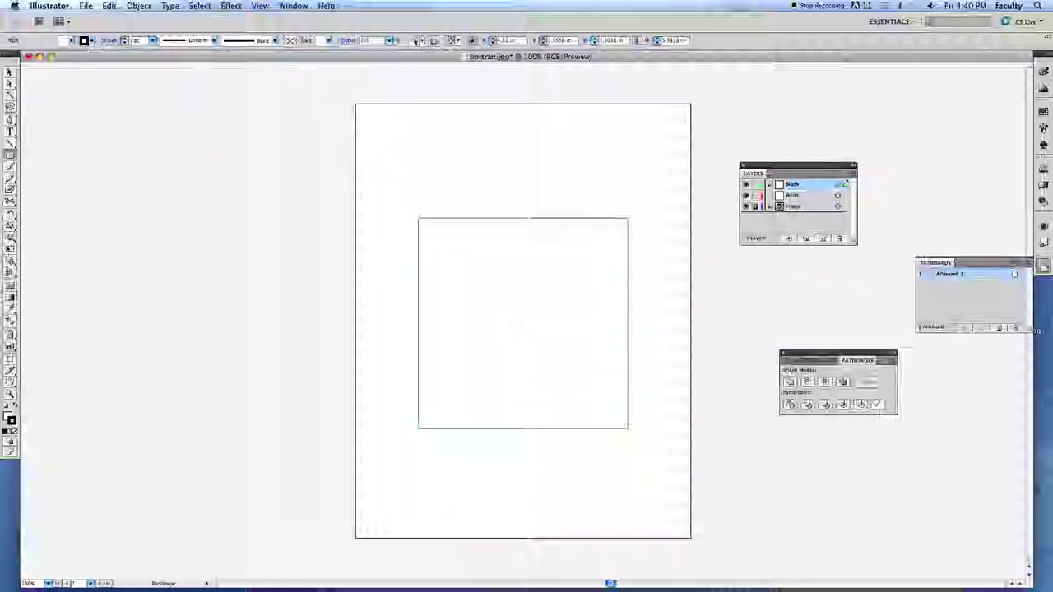
click(7, 418)
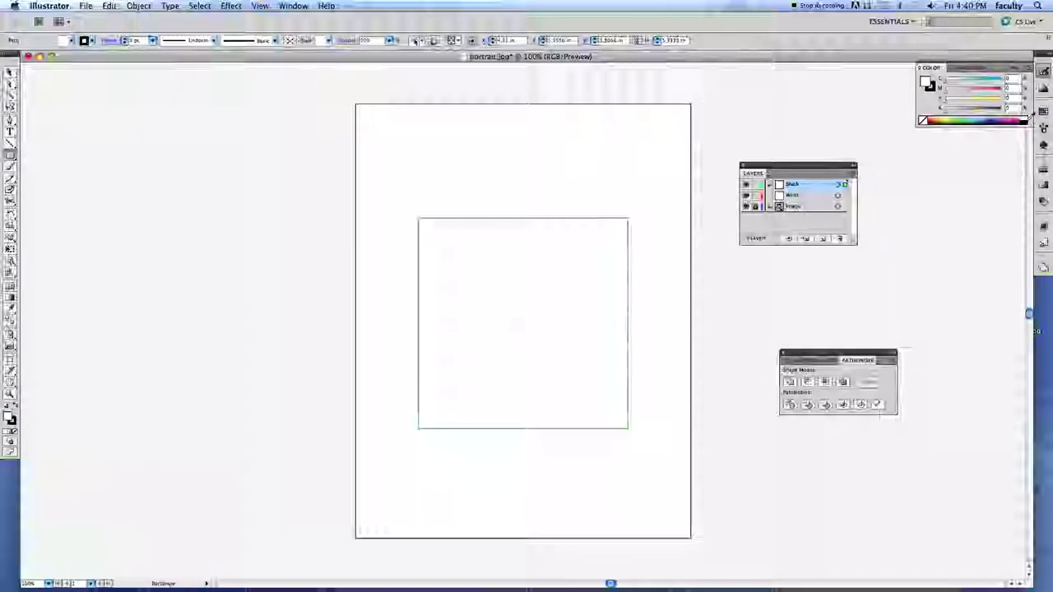
click(1025, 119)
click(1001, 79)
click(988, 89)
click(987, 99)
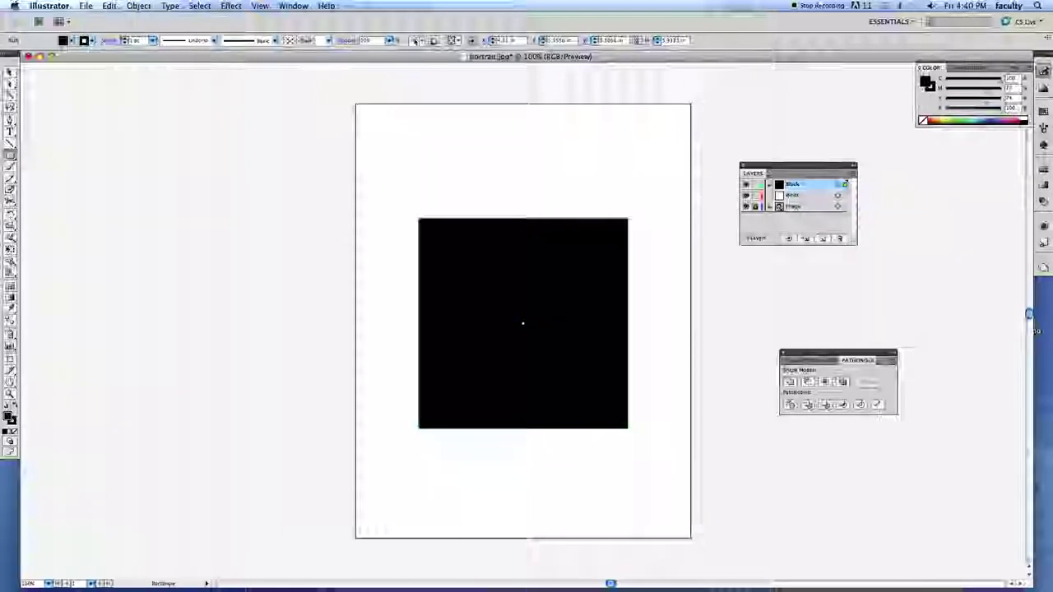
click(561, 168)
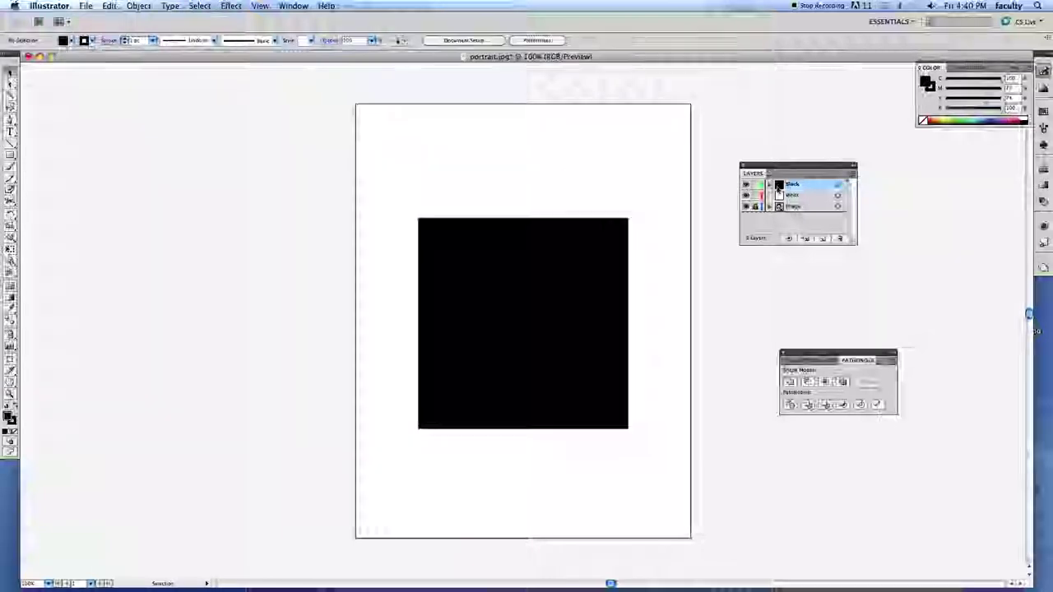
Move the Black layer beneath the White layer, then lock and hide it
drag(806, 187, 803, 202)
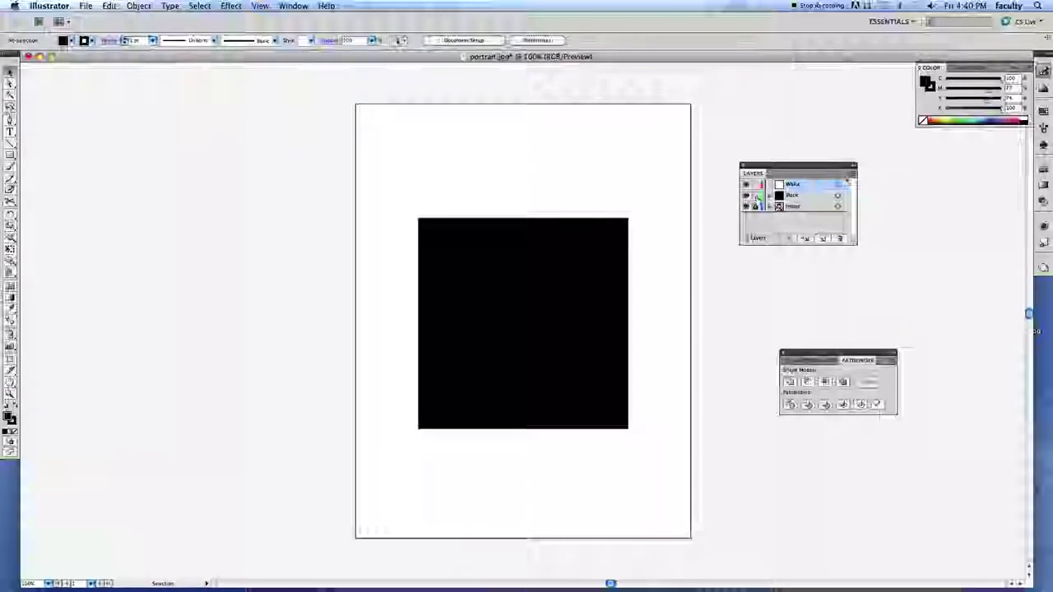
click(745, 196)
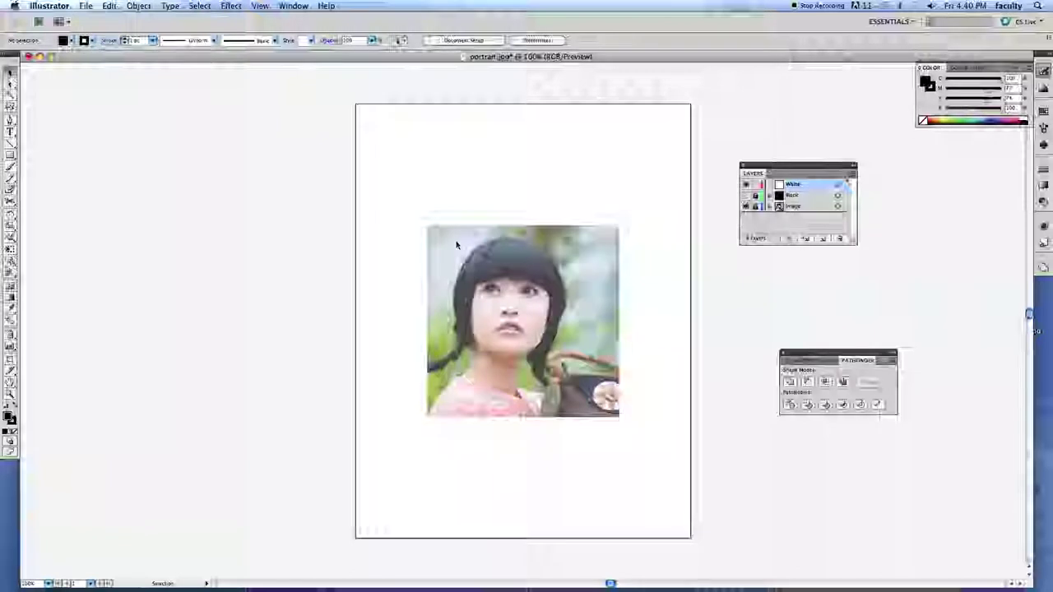
On the White layer, start tracing the hair's outer edge with the Pen tool from the crown down the left side of the head
key(z)
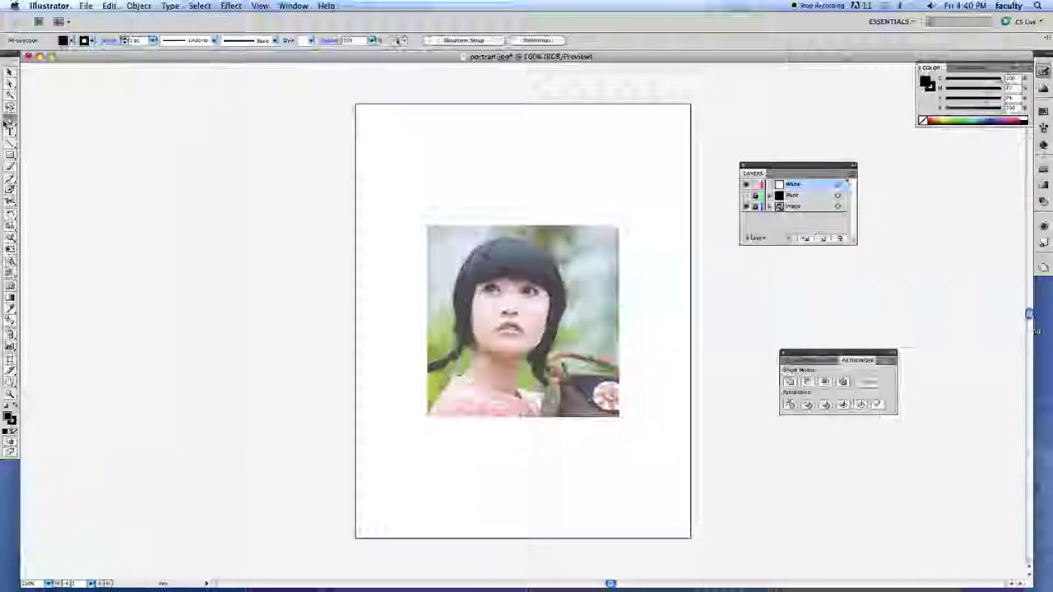
drag(419, 223, 629, 426)
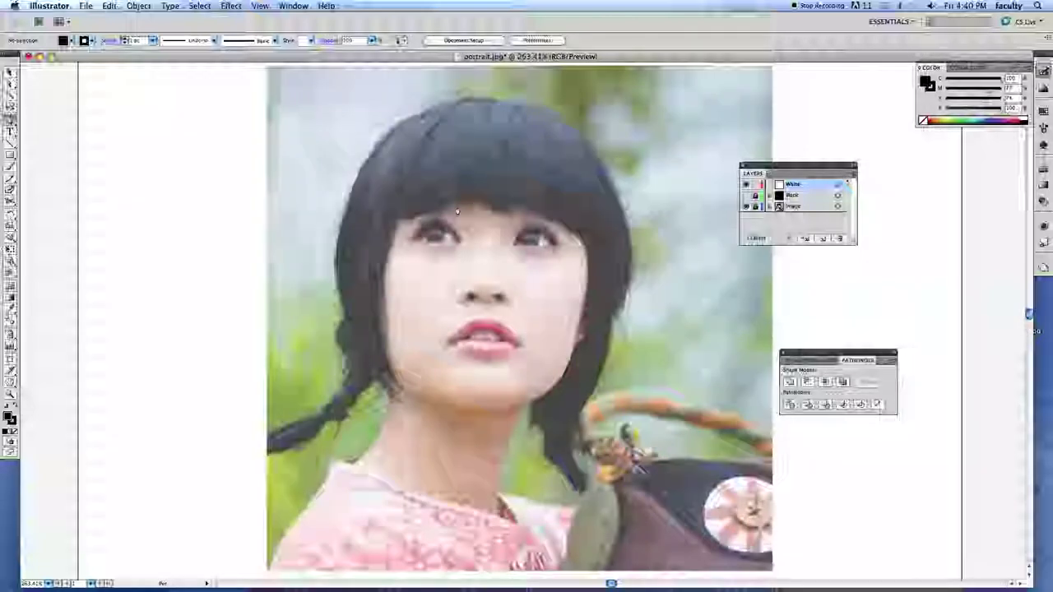
key(p)
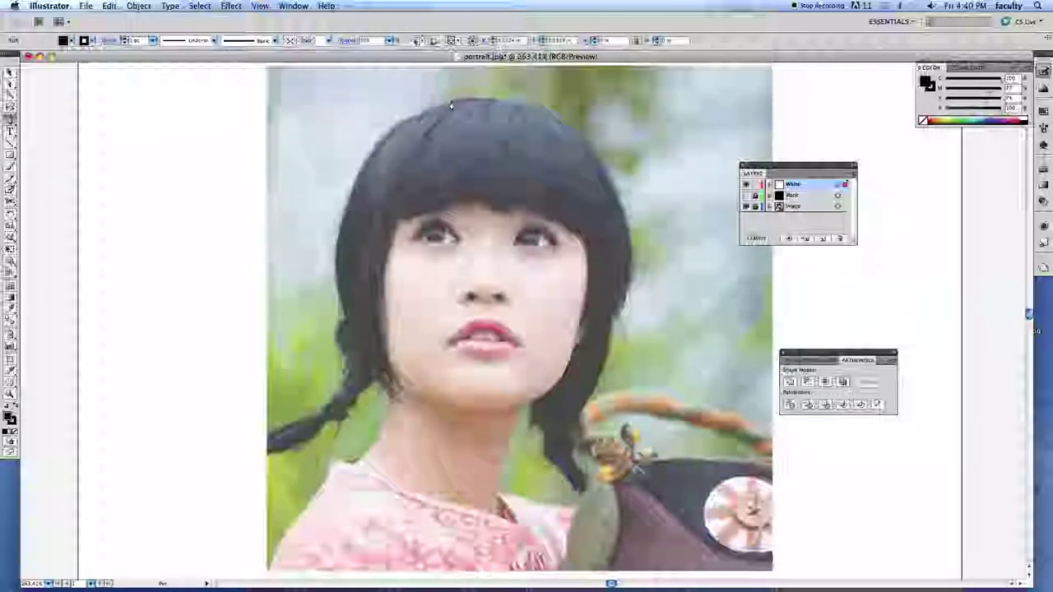
click(437, 108)
drag(435, 108, 365, 163)
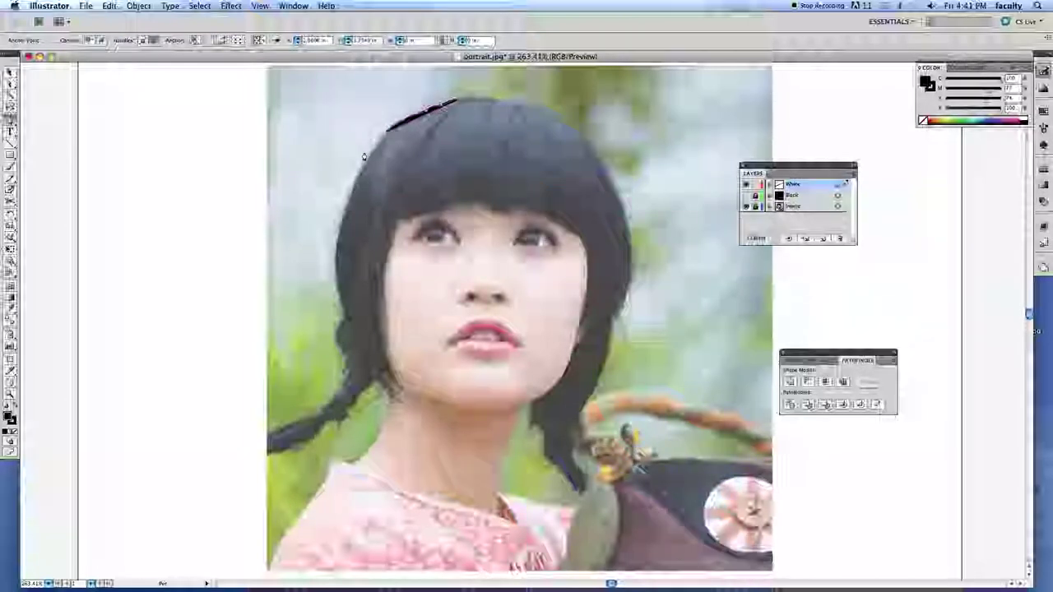
click(359, 172)
drag(360, 172, 347, 198)
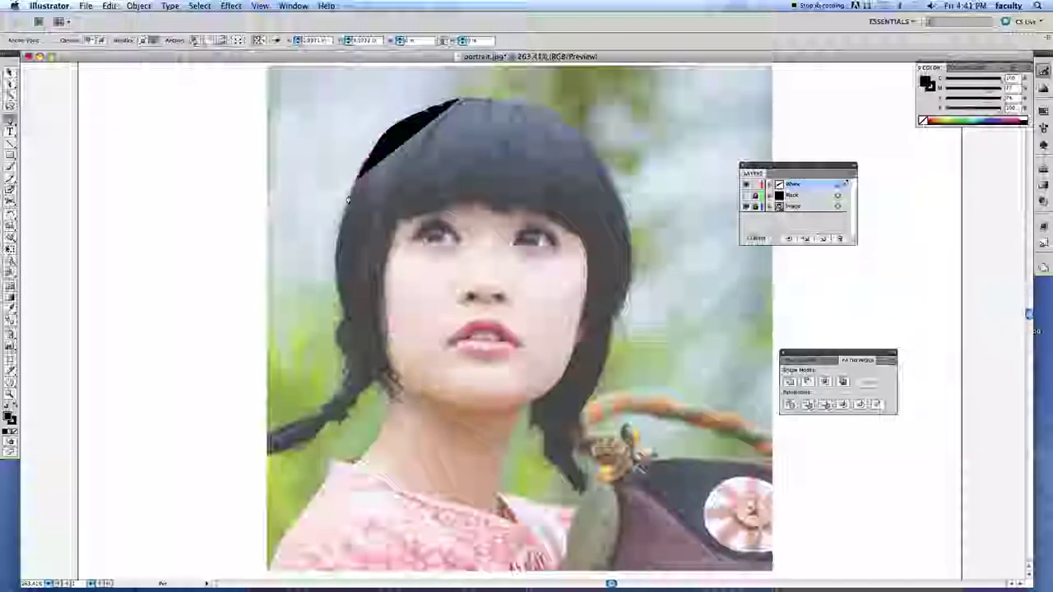
click(347, 204)
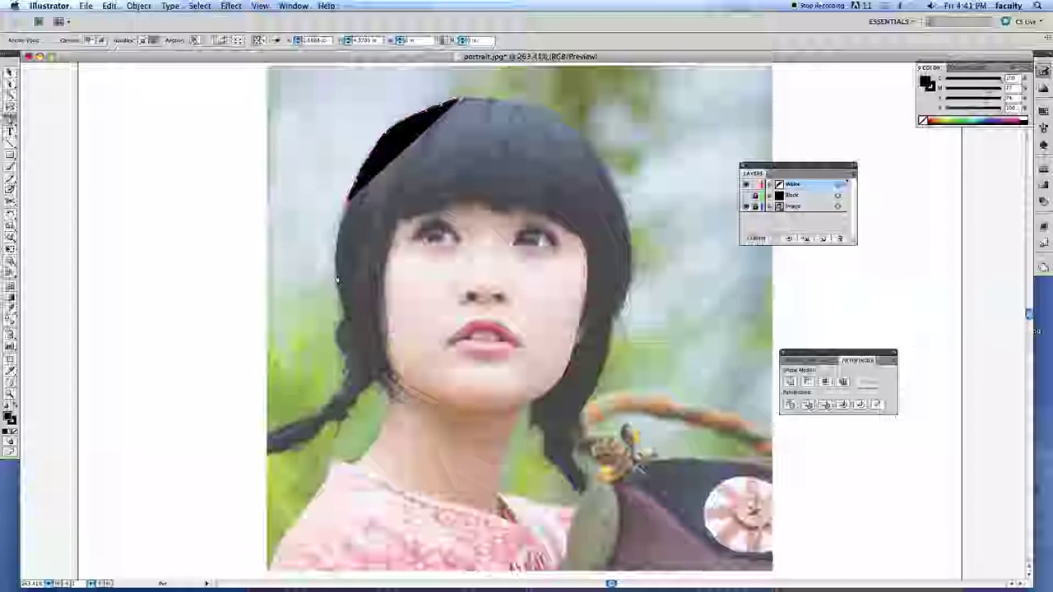
Extend the hair outline down past the bulge below the ear and along the upper edge of the left braid to its tip
drag(335, 275, 345, 360)
super+click(346, 321)
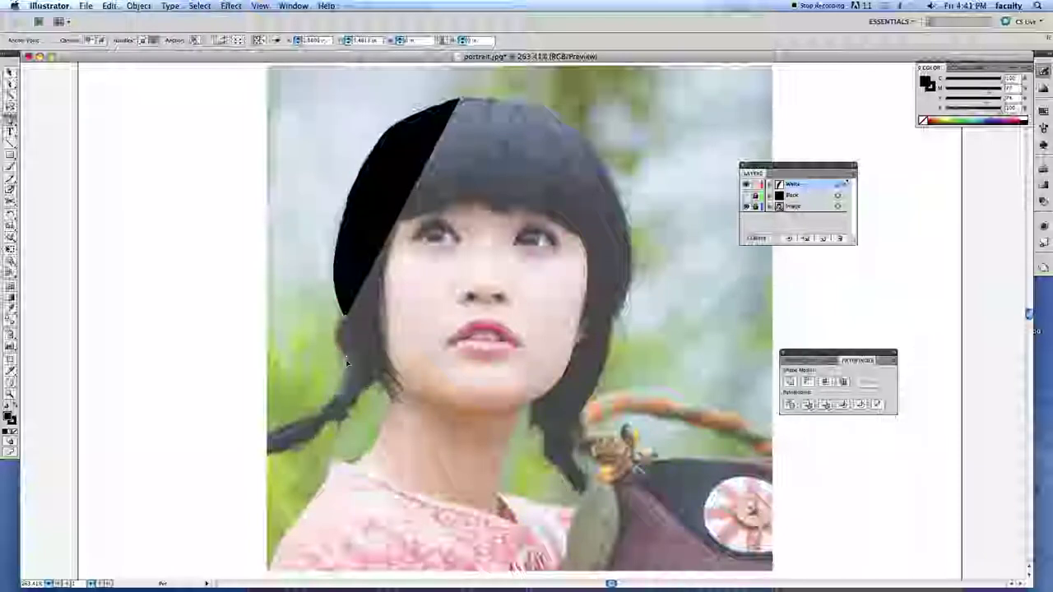
drag(346, 362, 345, 366)
drag(339, 404, 317, 416)
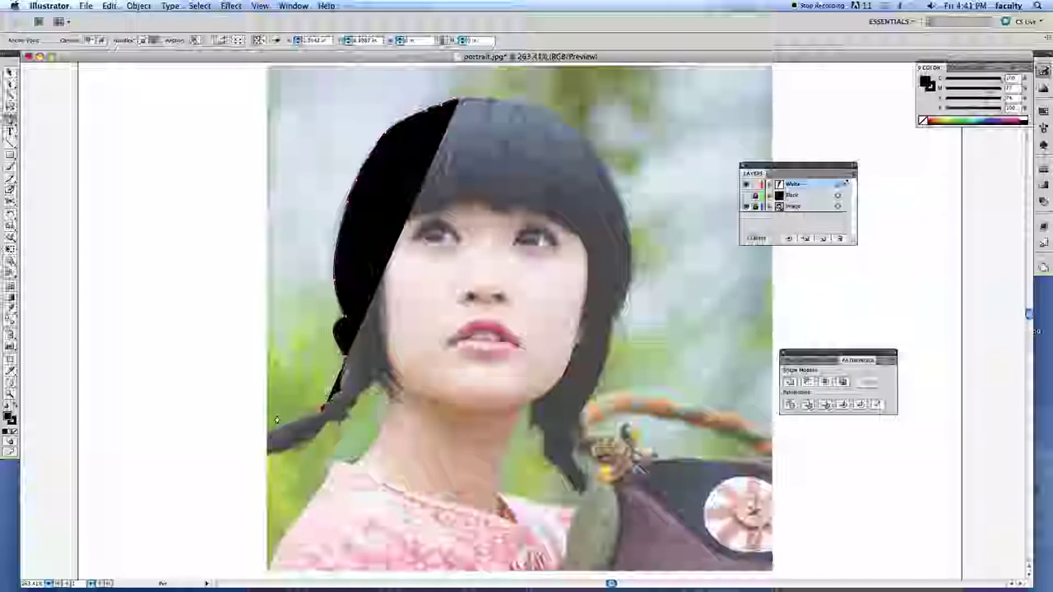
mouse_move(296, 424)
mouse_down()
mouse_move(262, 437)
mouse_move(263, 459)
mouse_move(301, 444)
mouse_up()
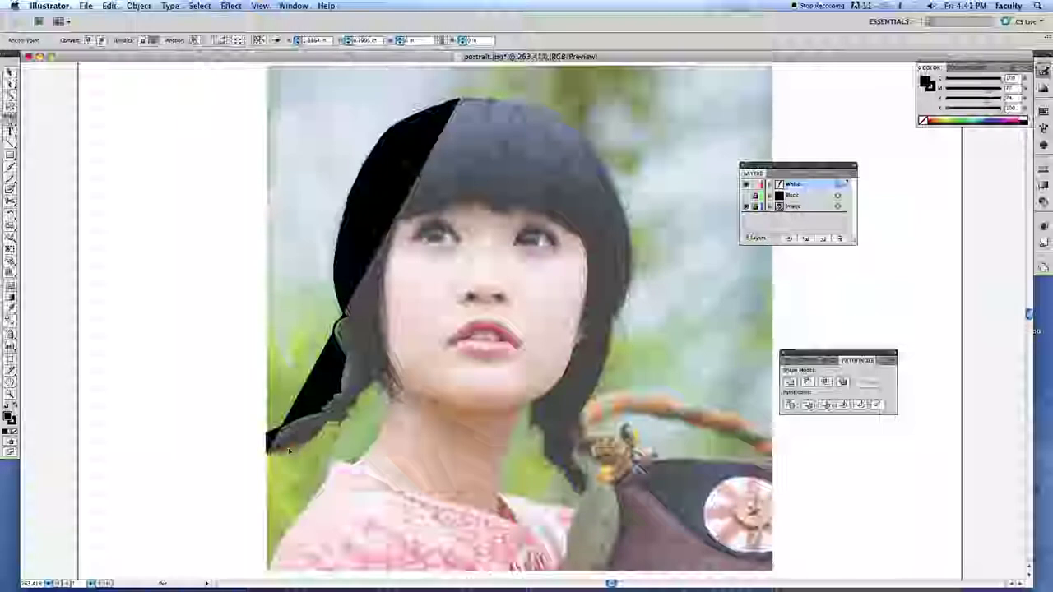
Undo the misplaced anchor point and trace the left braid's lower edge from its tip back toward the hair tie
click(293, 447)
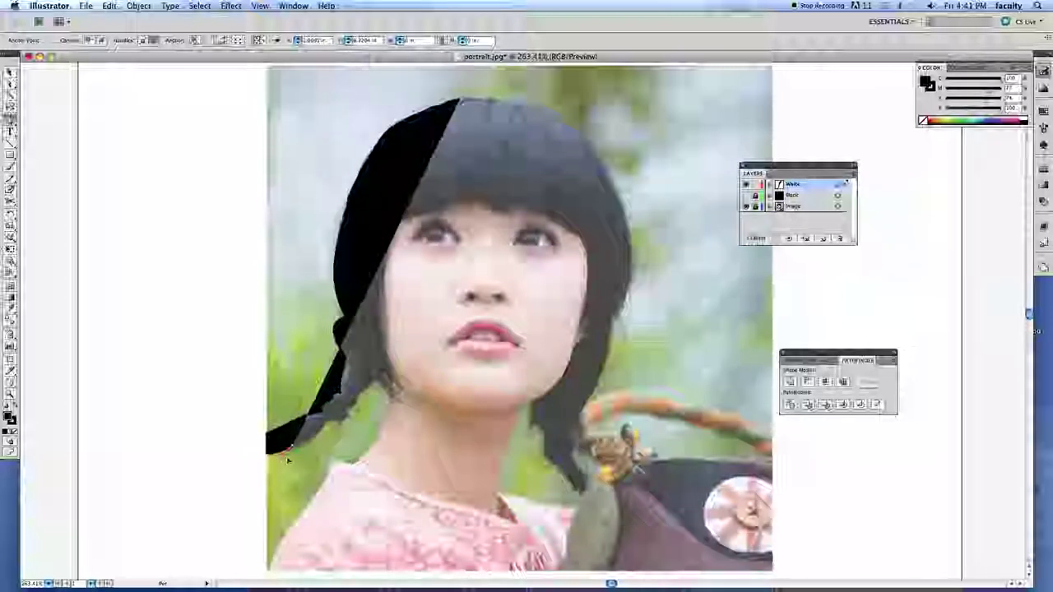
key(super+z)
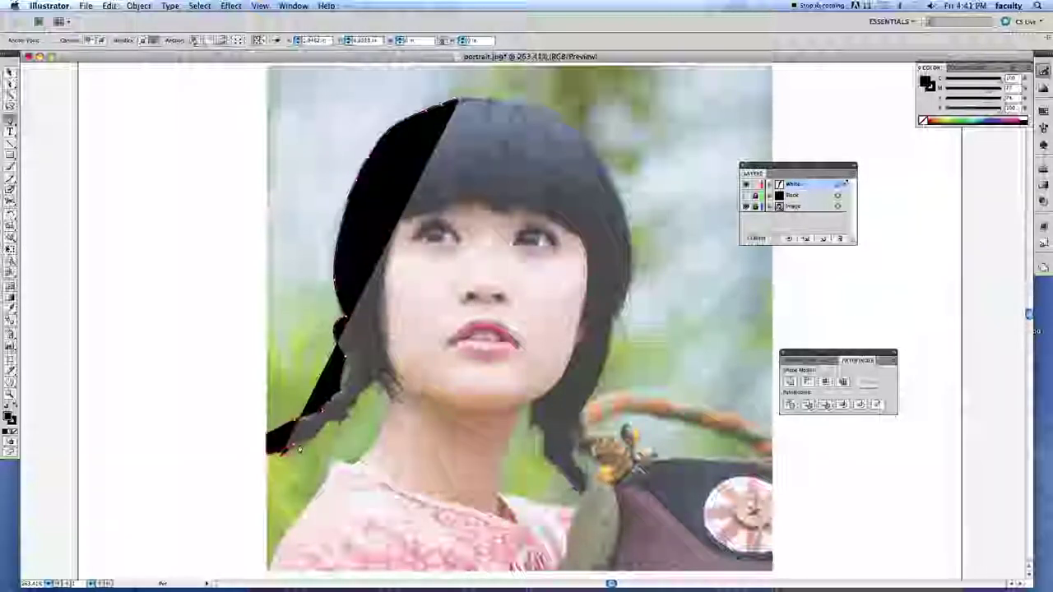
click(305, 443)
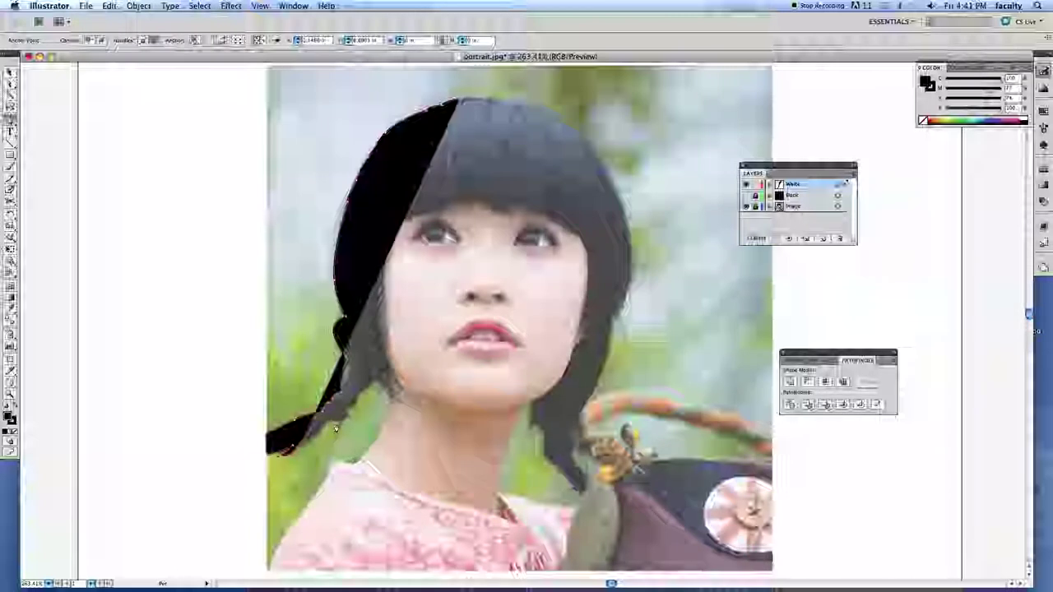
drag(326, 423, 337, 407)
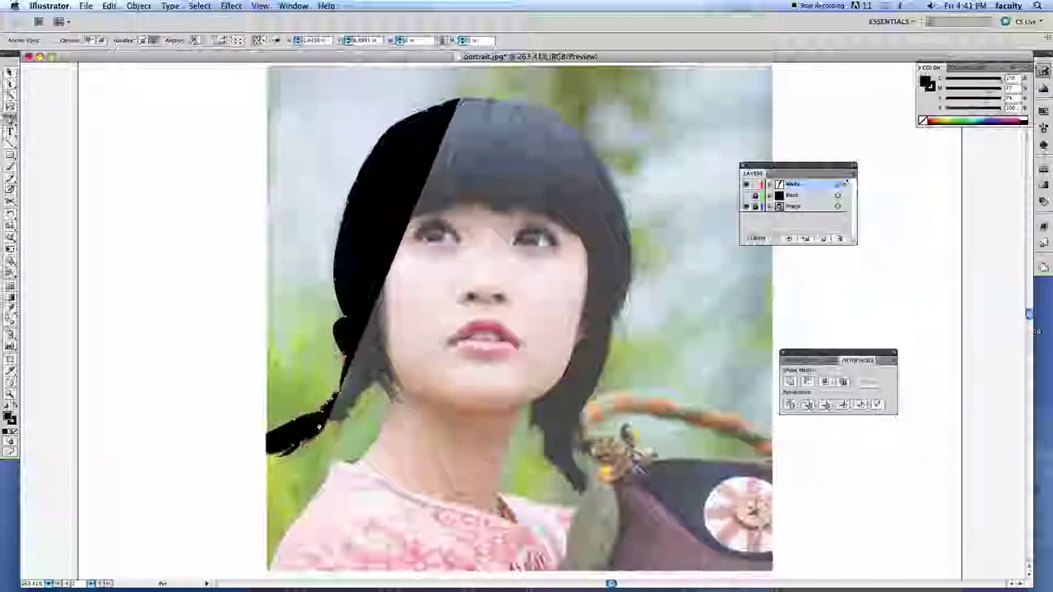
Remove the stroke from the hair path, keeping its black fill
click(14, 432)
click(8, 417)
click(7, 416)
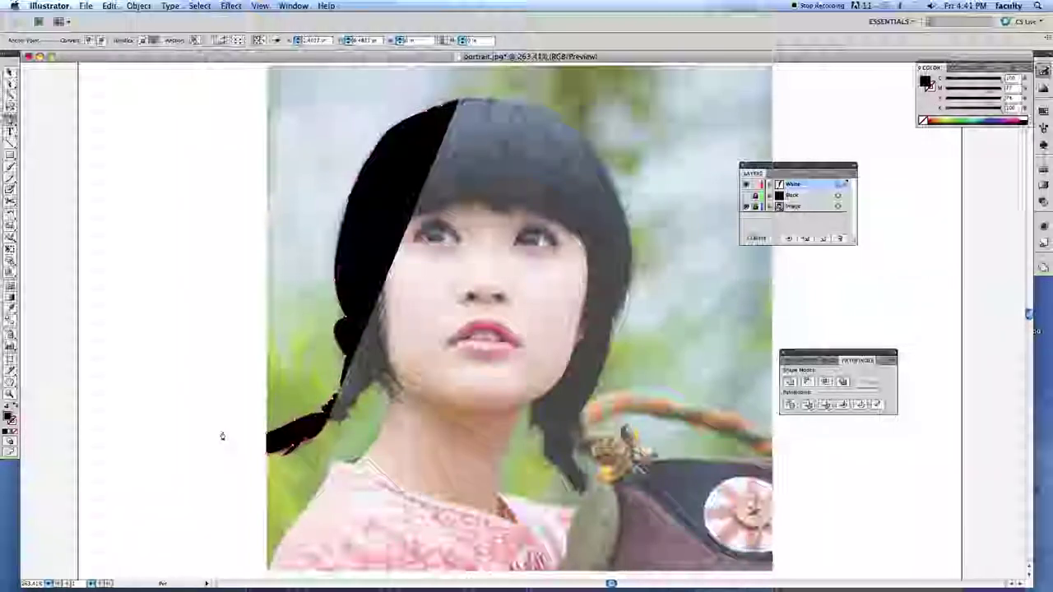
Continue the Pen path from the hair tie along the left braid's inner edge up to the hair strands beside the jaw
click(346, 419)
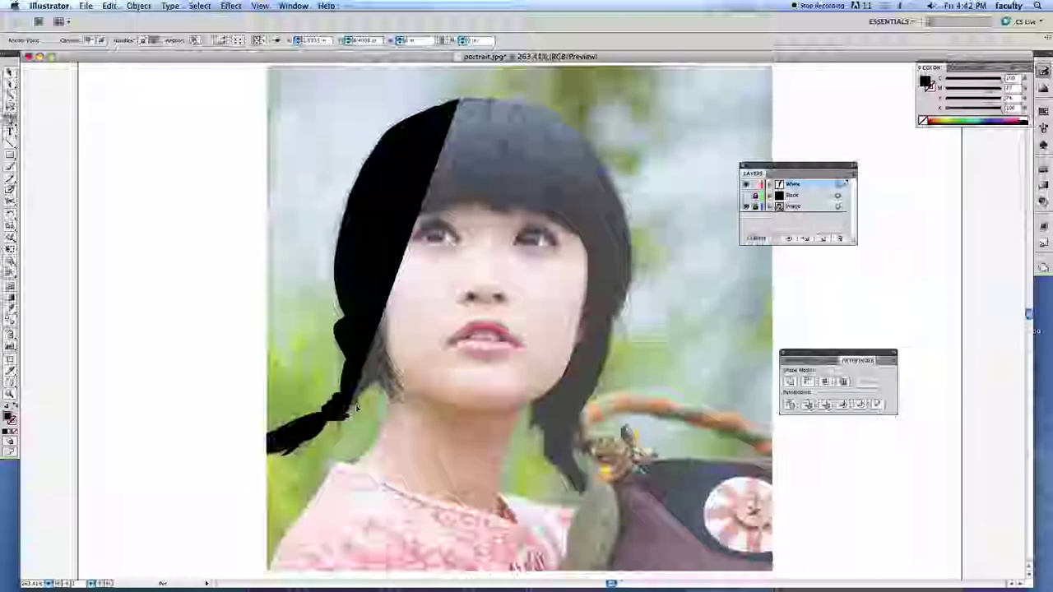
click(356, 395)
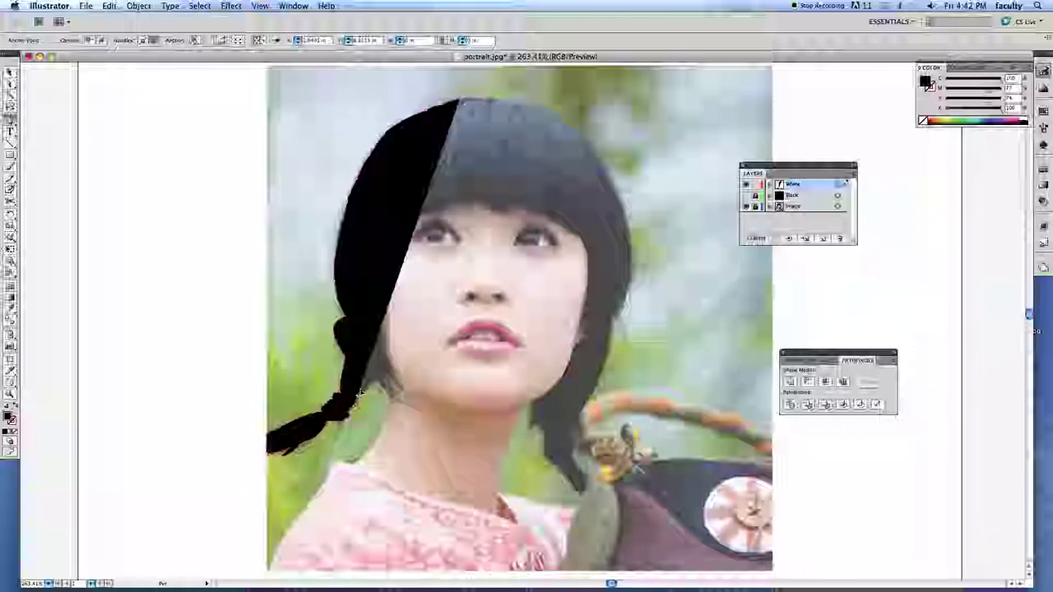
click(368, 388)
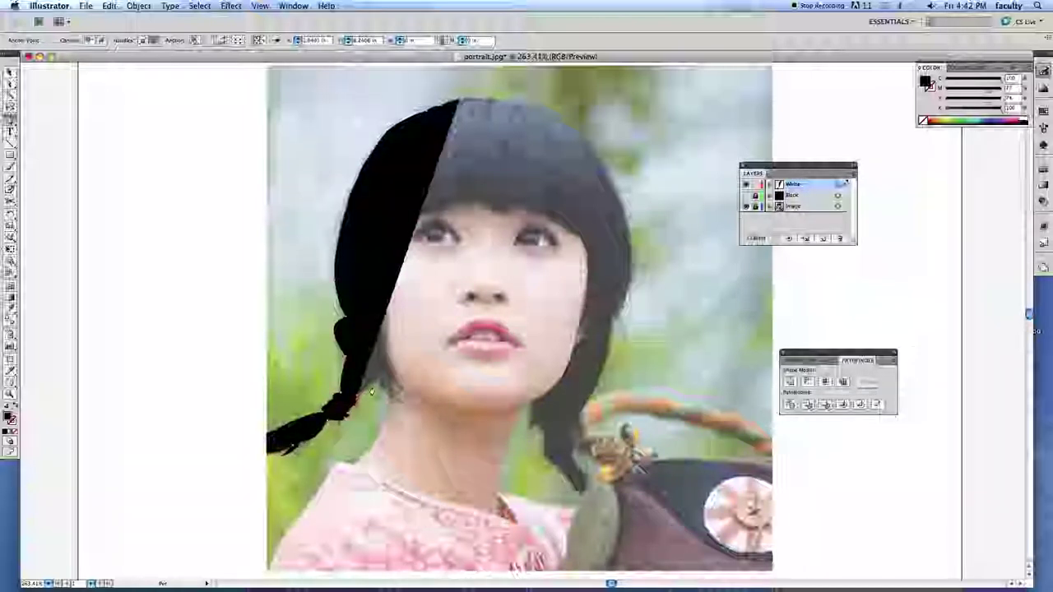
click(373, 386)
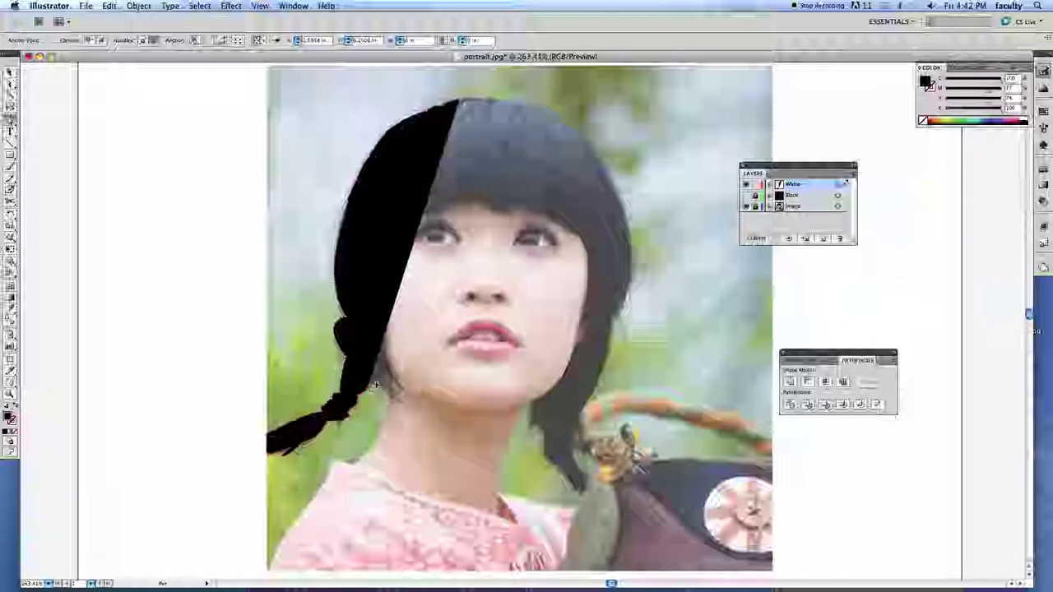
click(379, 384)
click(384, 392)
click(395, 395)
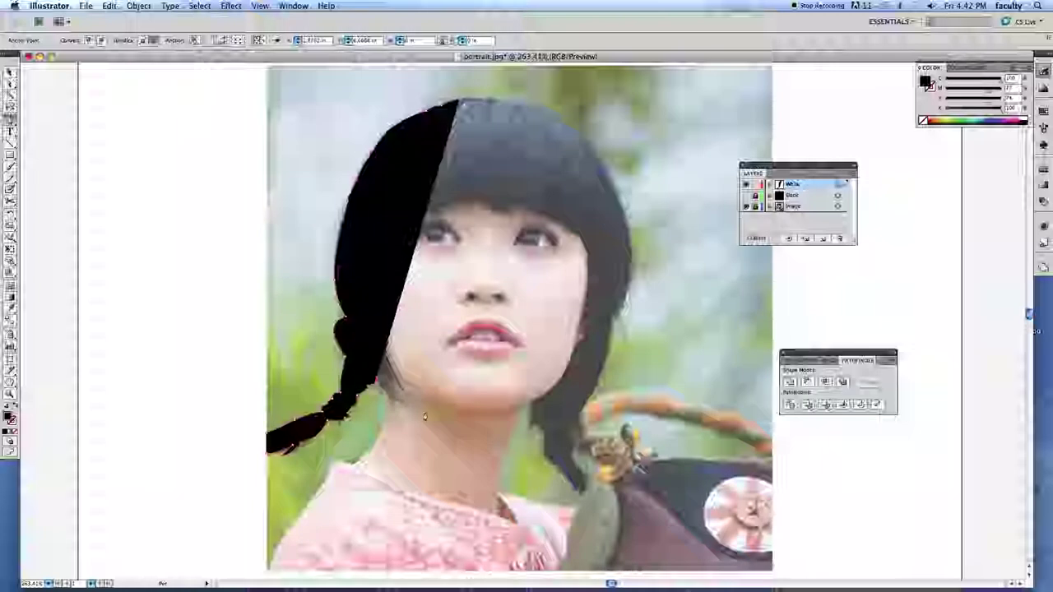
Remove the hair path's fill, give it a light yellow stroke, and pick up its open end again beside the jaw
click(13, 432)
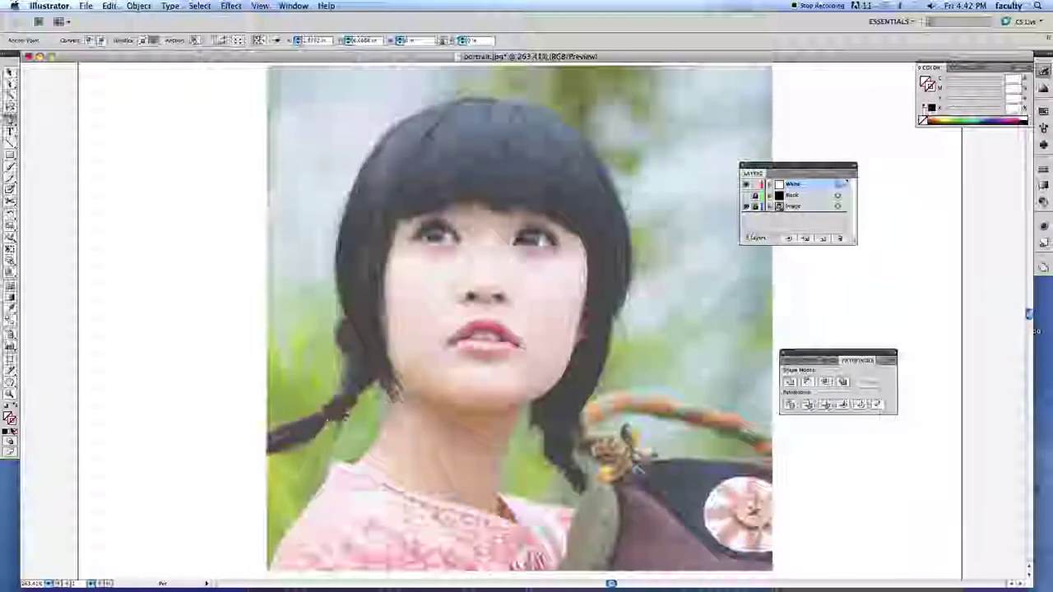
click(951, 119)
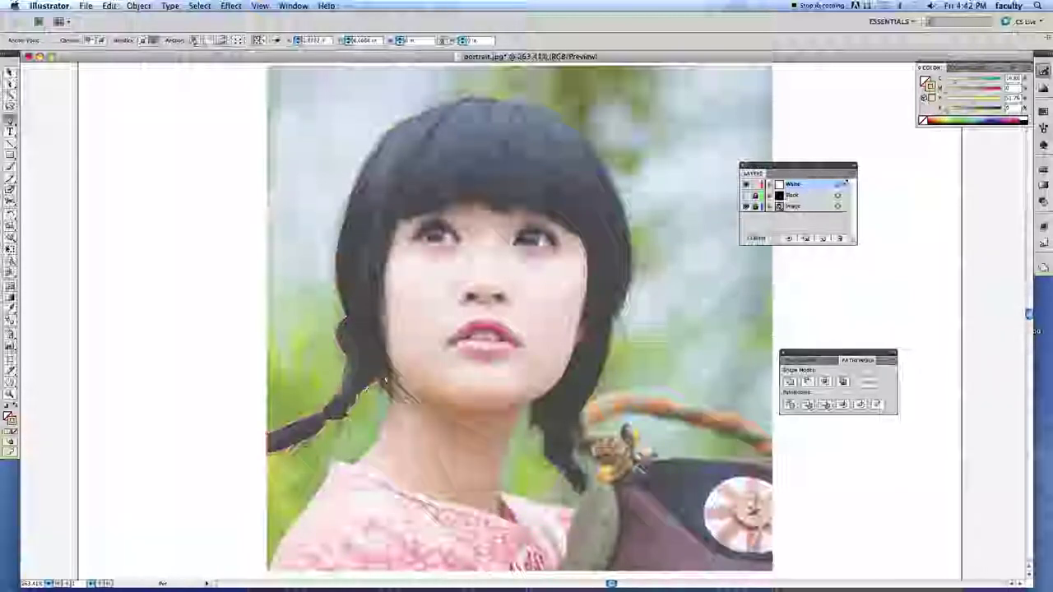
click(382, 372)
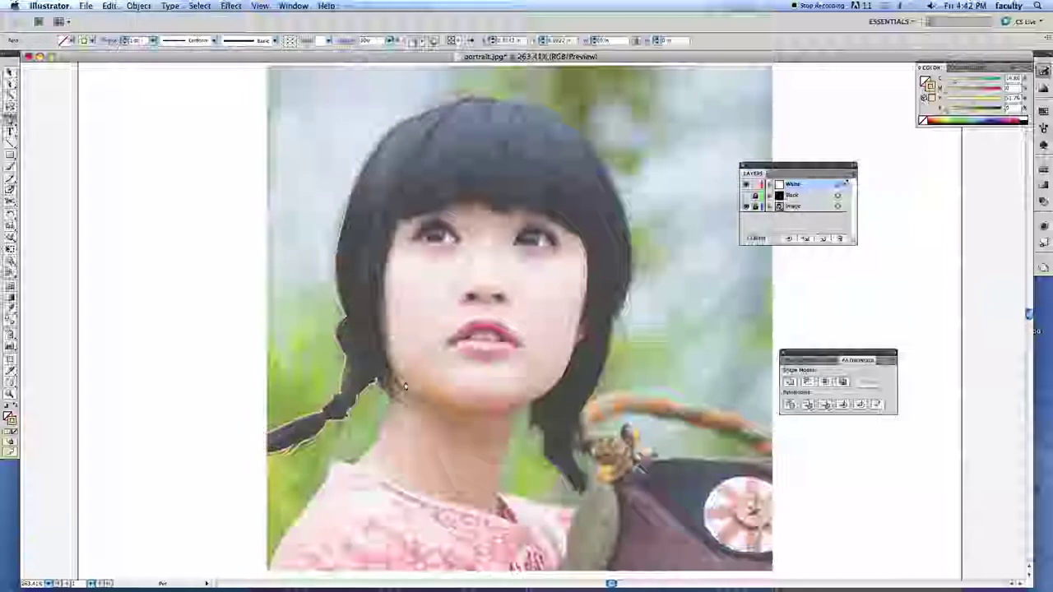
click(382, 369)
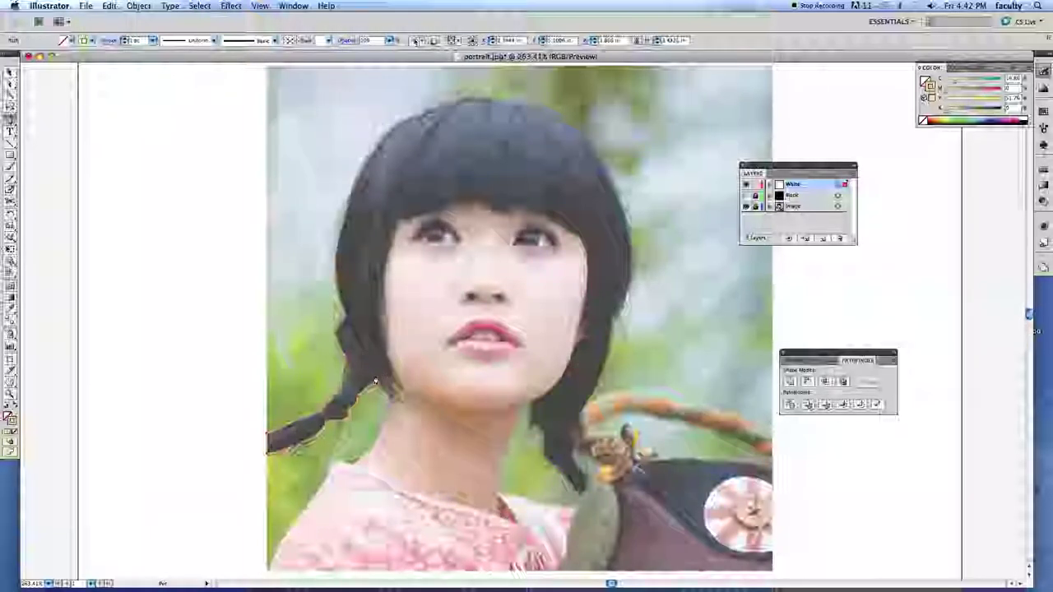
click(377, 380)
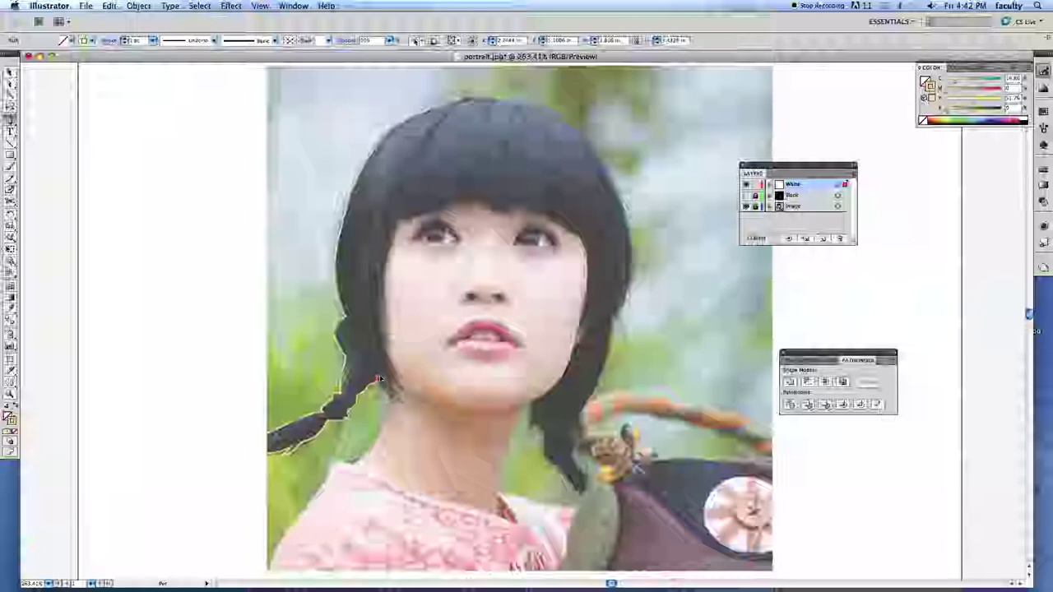
click(379, 378)
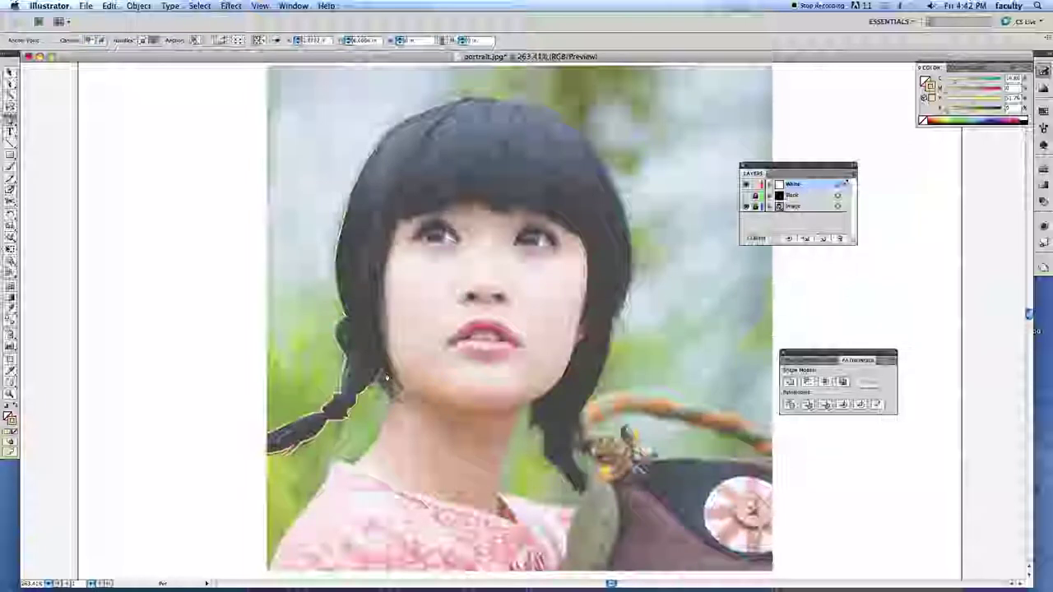
Extend the path down the left side of the neck, across above the collar and up to the right jawline
click(389, 370)
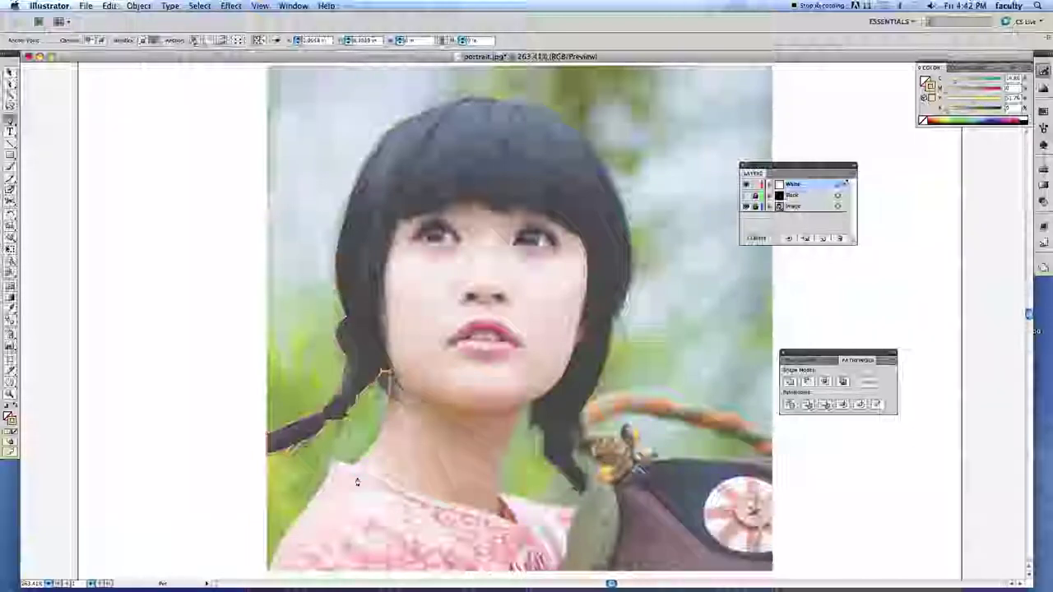
drag(354, 468, 343, 474)
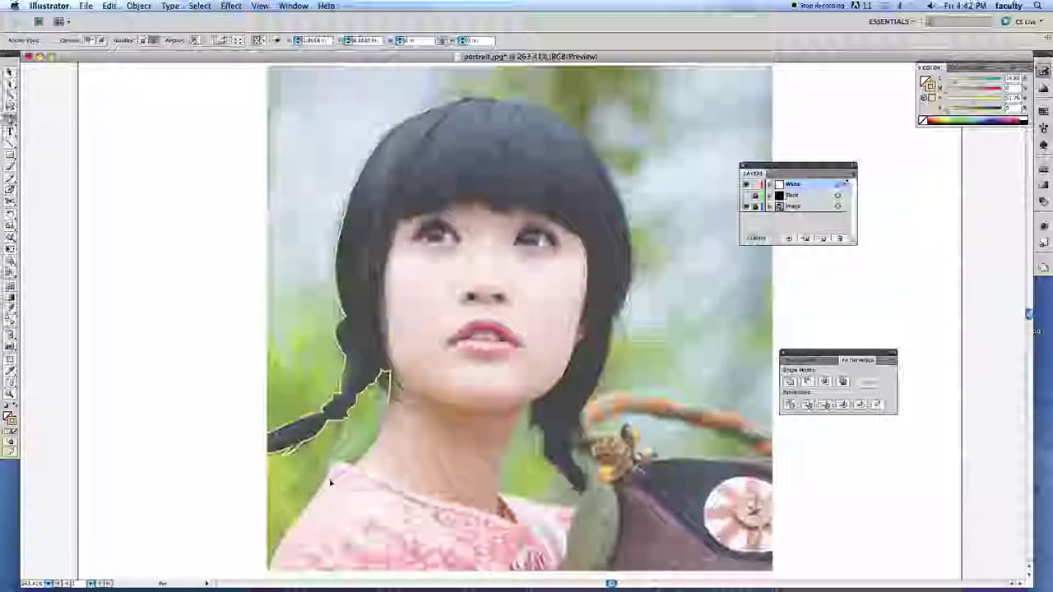
drag(383, 485, 509, 453)
key(slash)
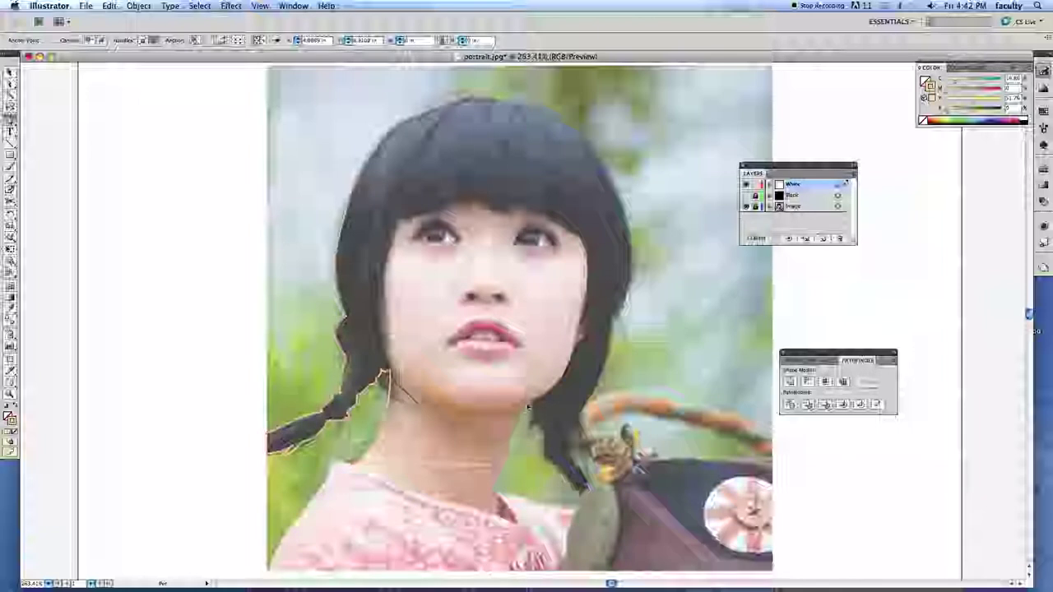
click(530, 403)
click(533, 406)
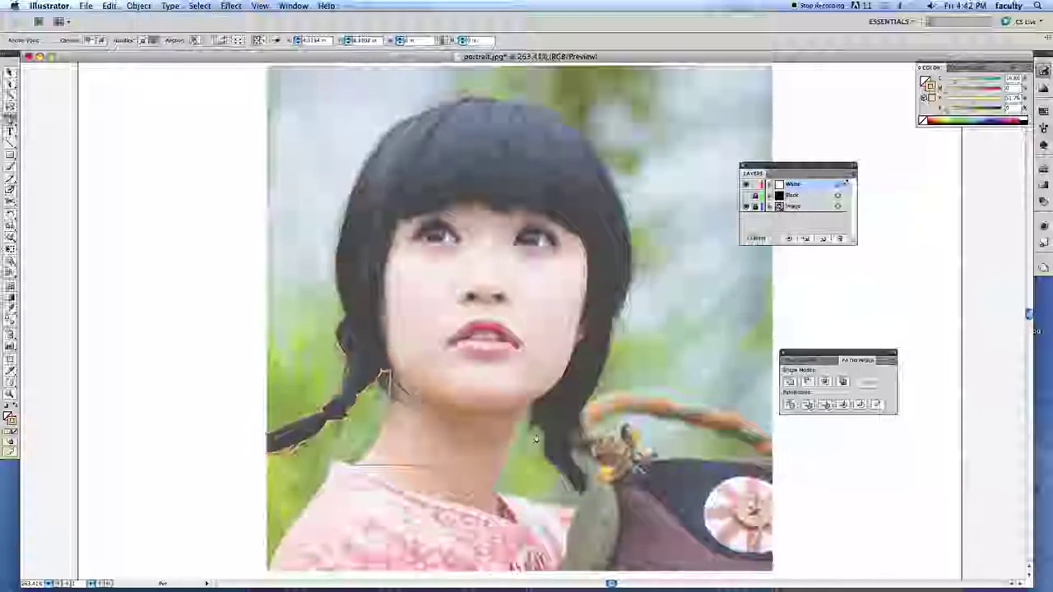
Trace the right braid's inner edge down toward its tip and across its lower end, undoing the misplaced anchor point
drag(546, 428, 558, 468)
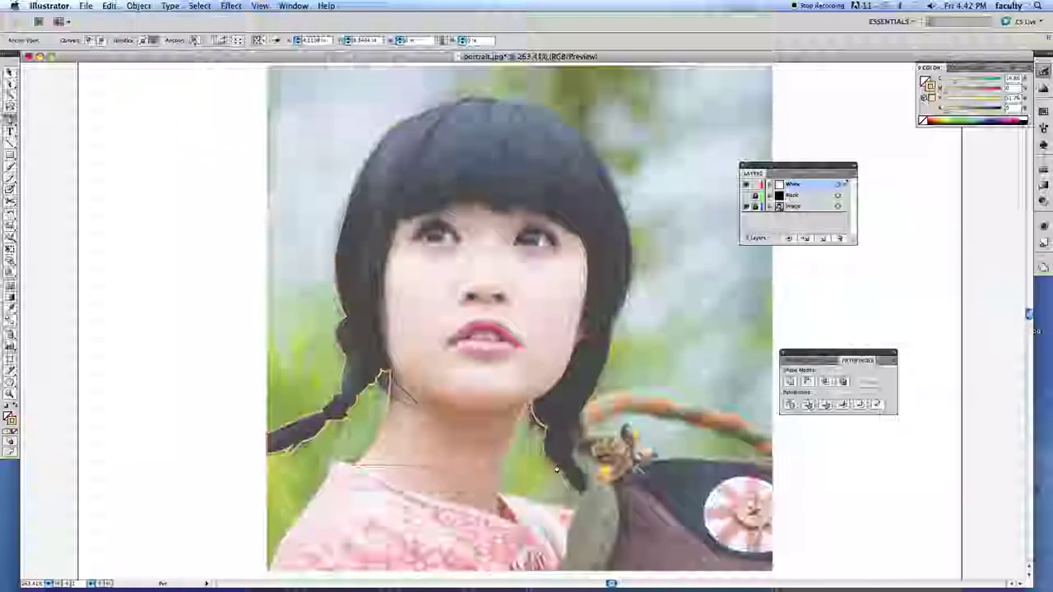
key(ctrl+shift+z)
click(566, 473)
key(ctrl+z)
click(584, 472)
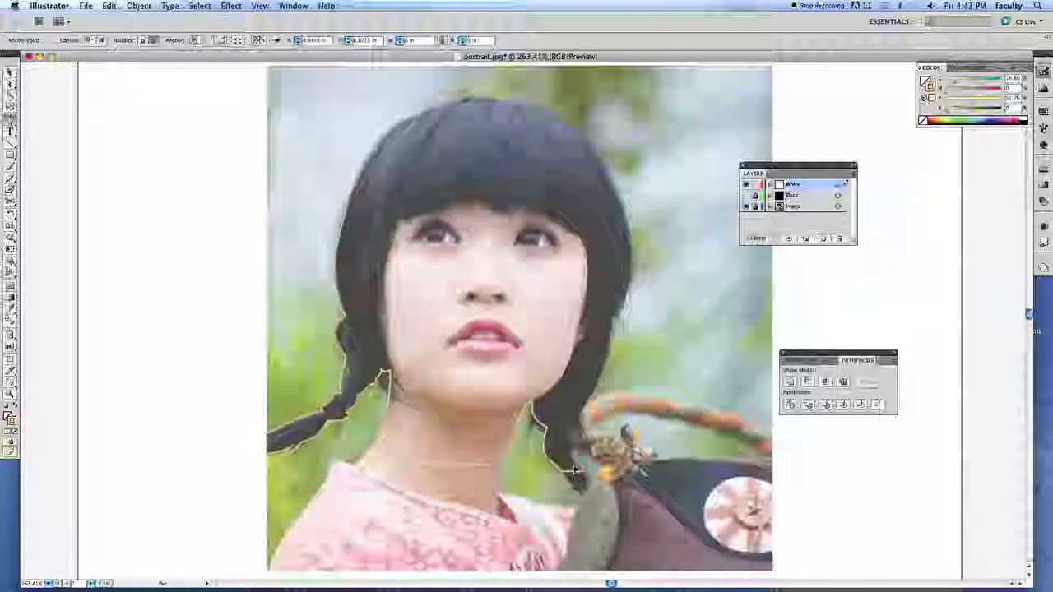
Trace the right braid's outer edge upward from its tip and continue along the hair's right side toward the crown
click(573, 463)
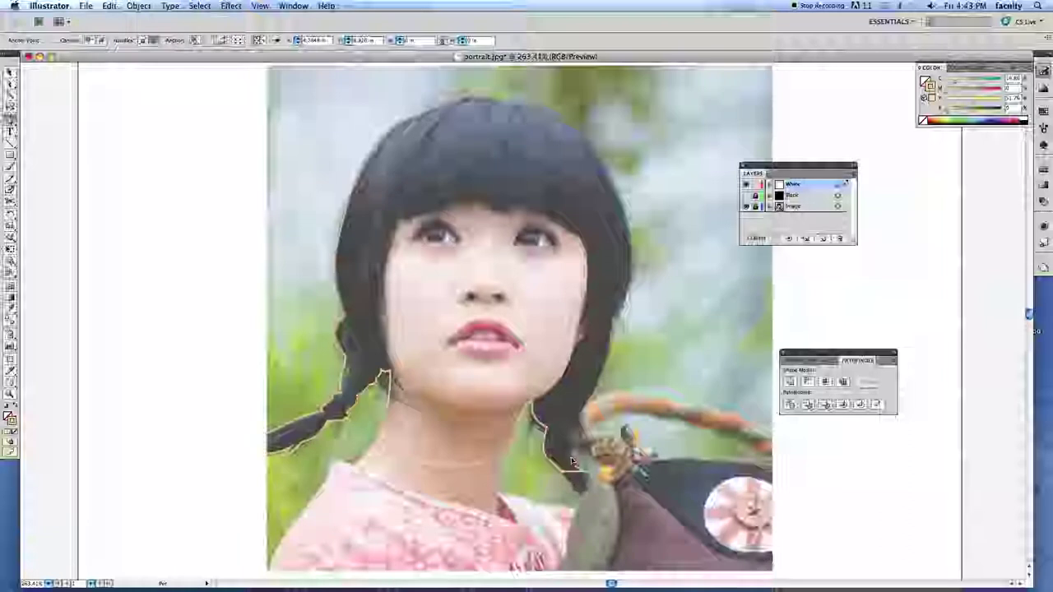
click(570, 450)
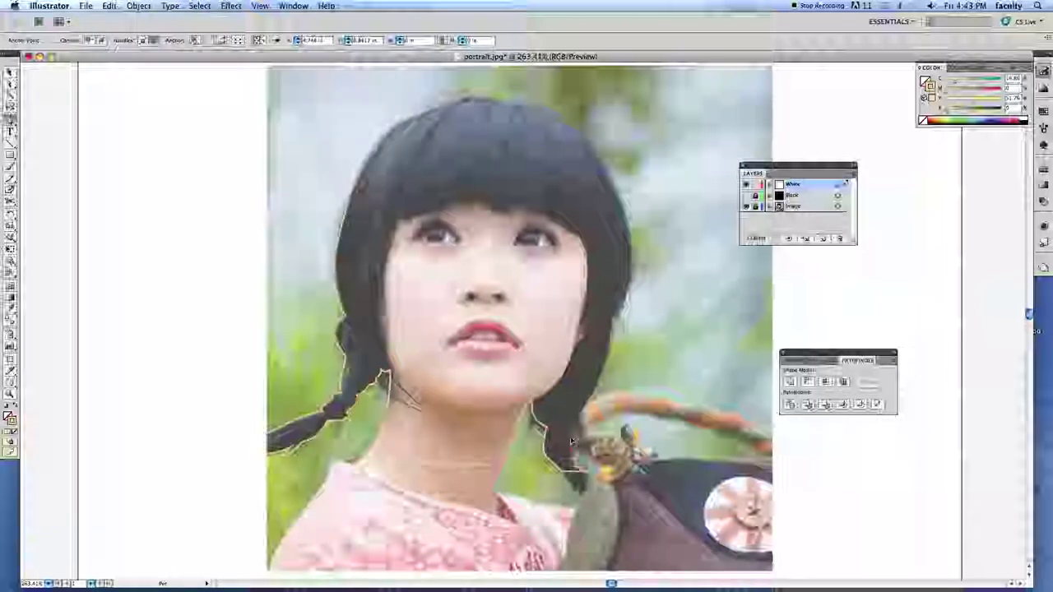
click(571, 435)
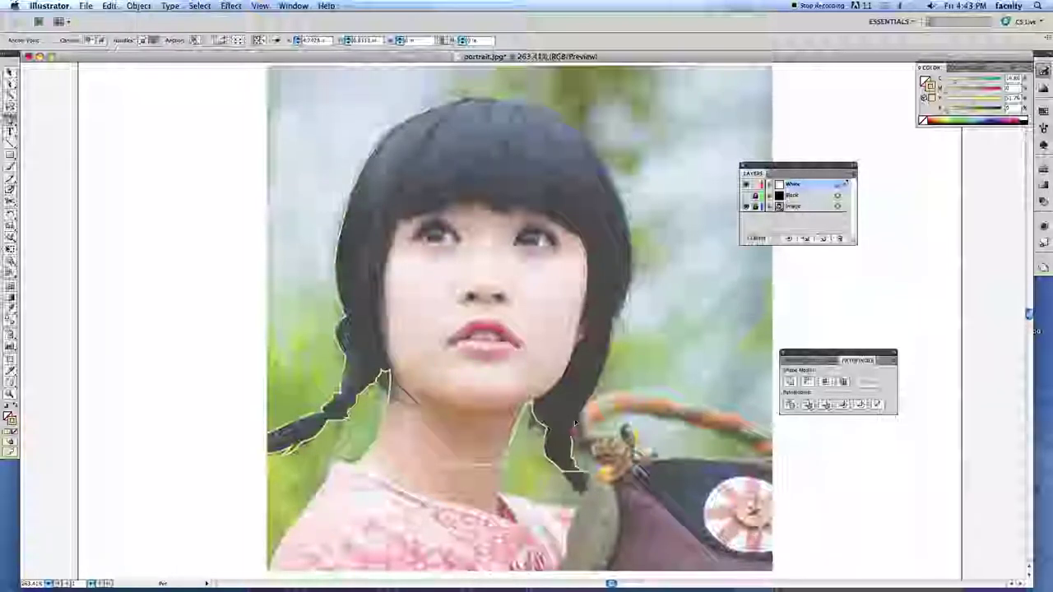
key(ctrl+z)
click(579, 416)
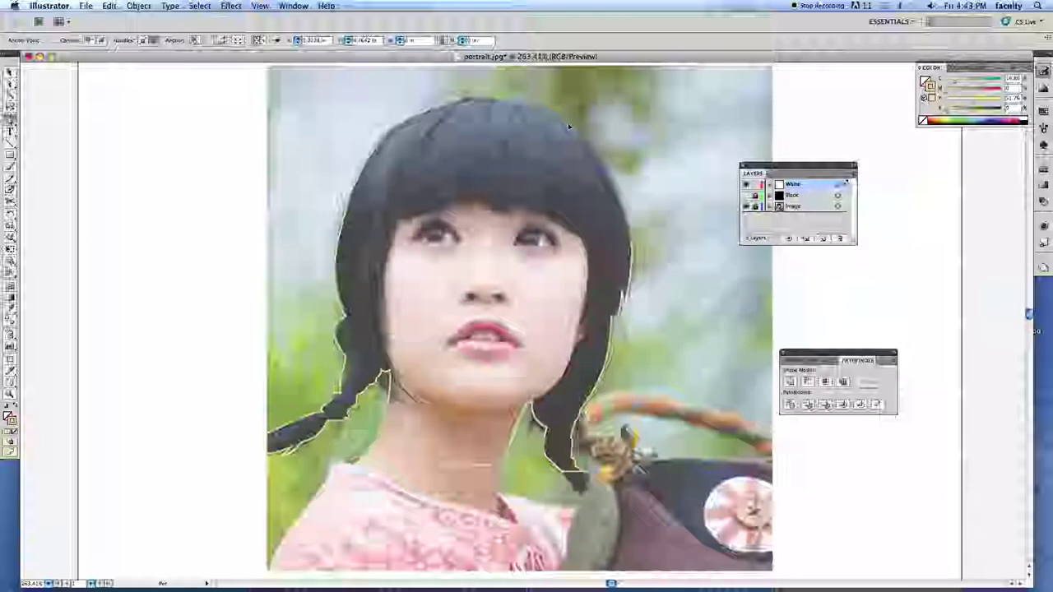
Continue the outline over the top of the head to the starting point at the crown, undoing the last action
drag(539, 100, 519, 92)
click(507, 103)
click(484, 103)
click(461, 100)
key(super+z)
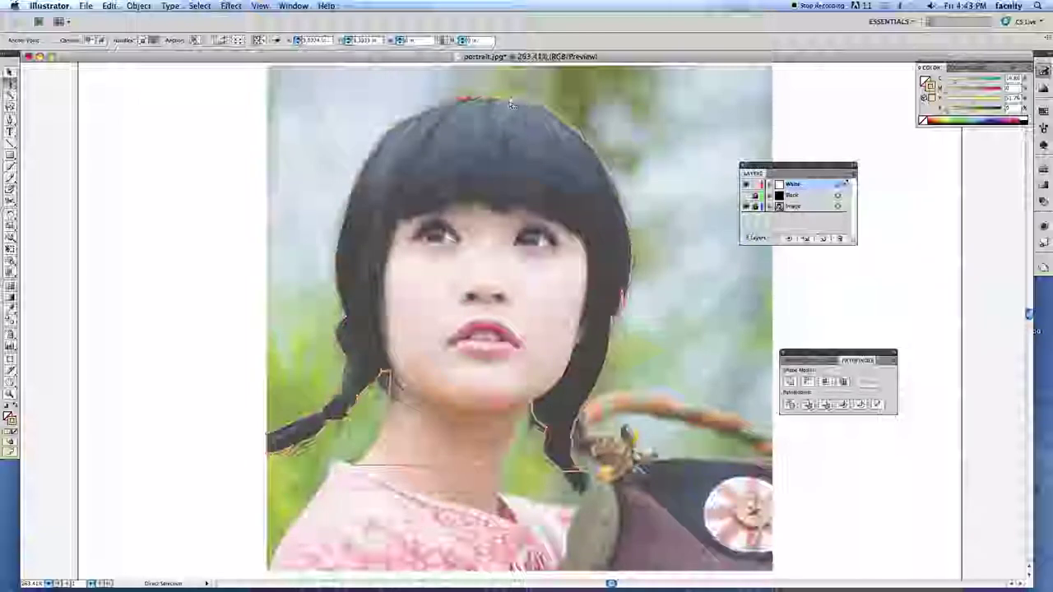
Adjust the curve at the upper right of the crown with the Direct Selection tool to follow the hair
key(a)
drag(522, 88, 535, 99)
click(548, 112)
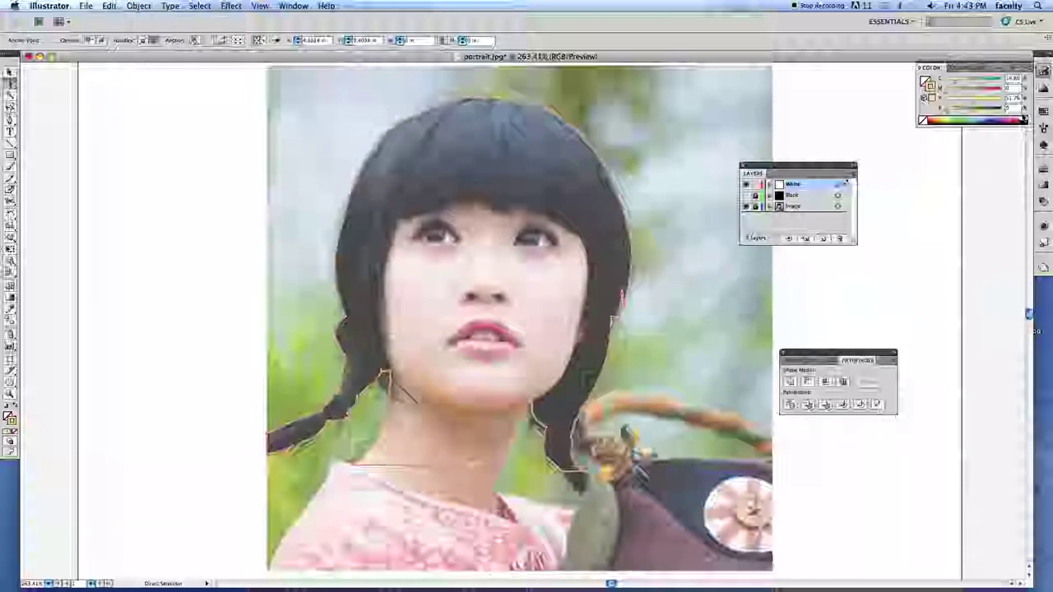
Fill the traced head silhouette with white and remove its stroke
drag(925, 71, 759, 82)
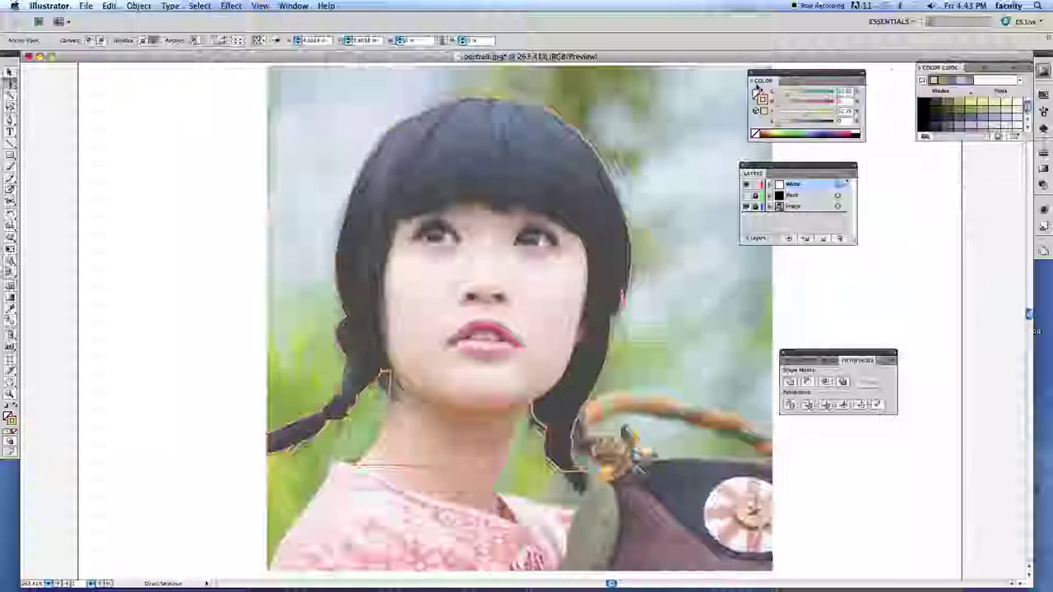
click(858, 132)
click(762, 99)
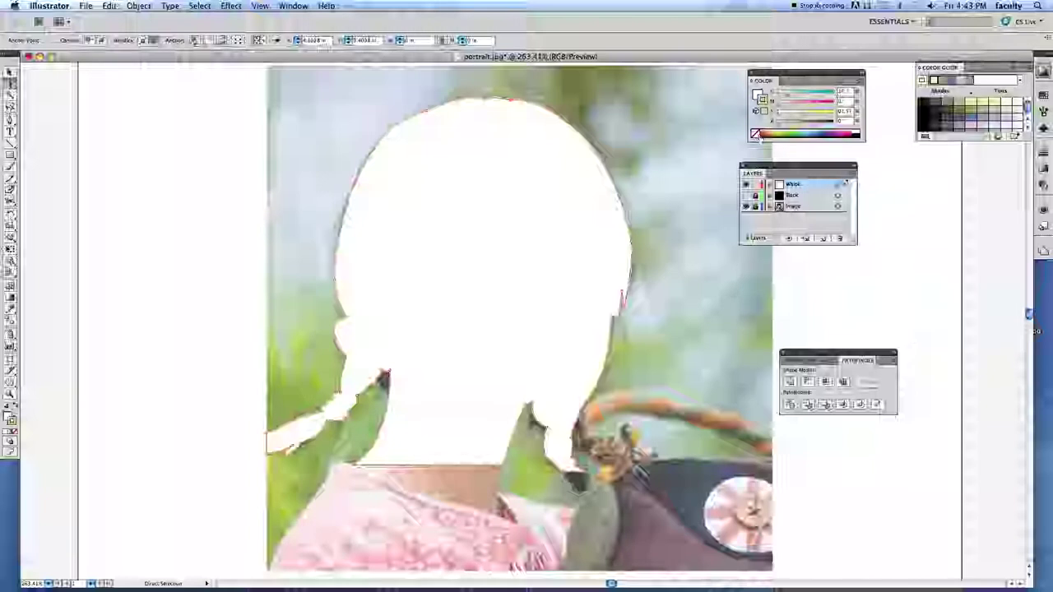
click(756, 134)
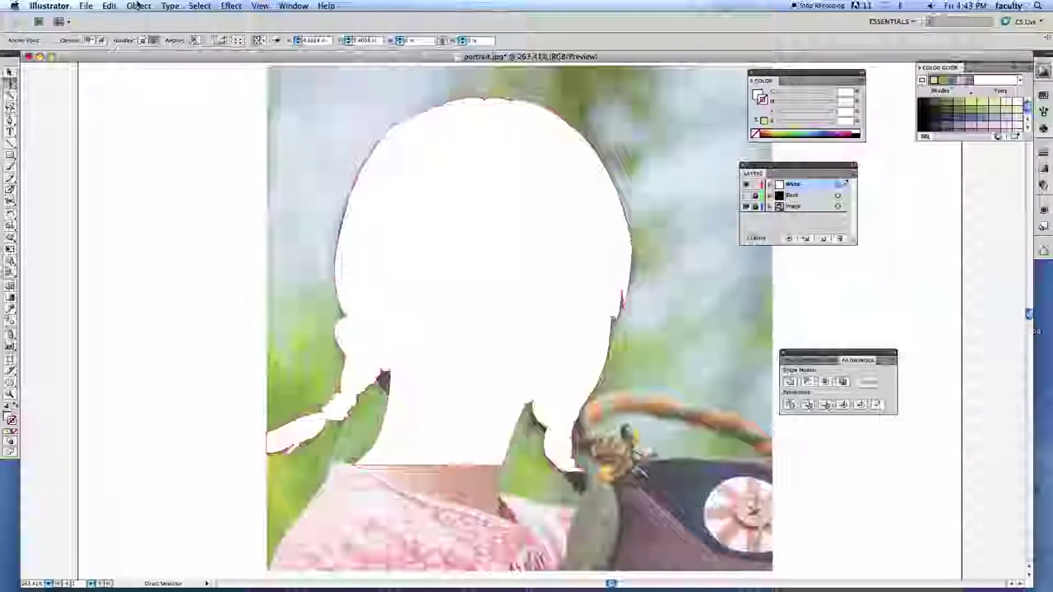
click(138, 6)
mouse_move(181, 212)
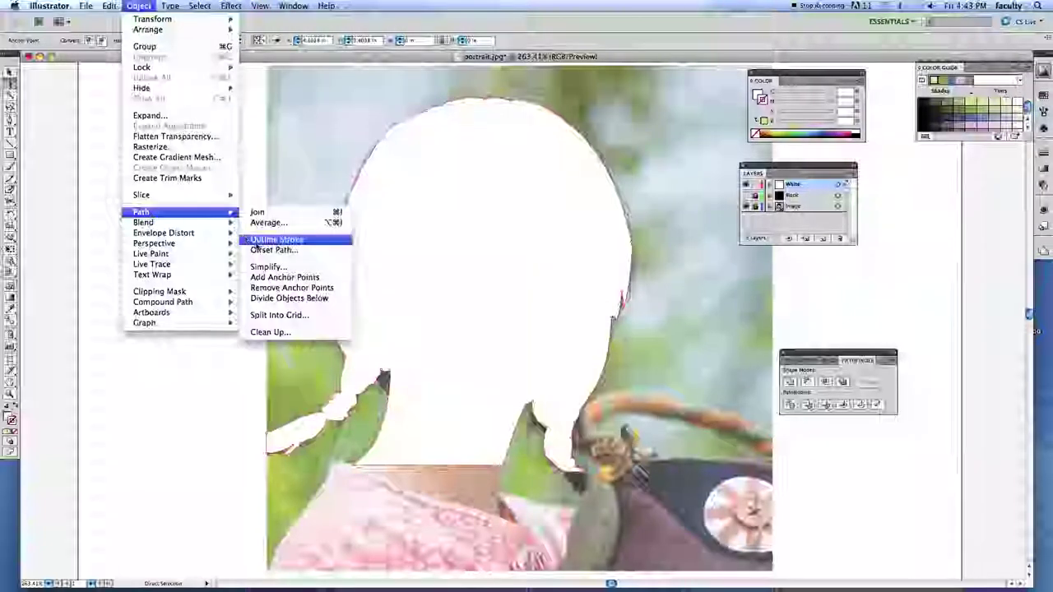
click(263, 249)
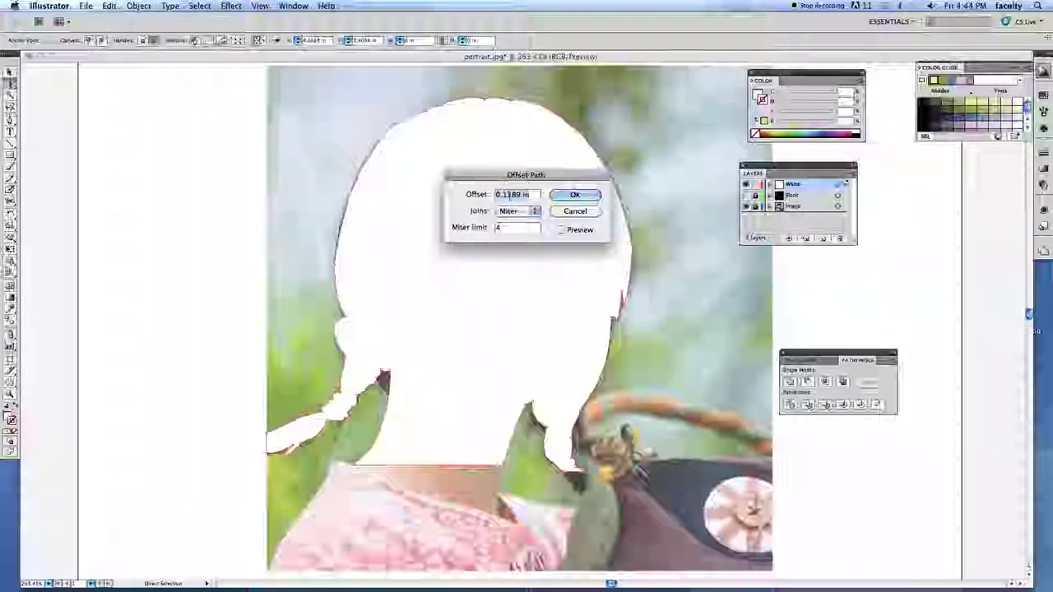
click(567, 212)
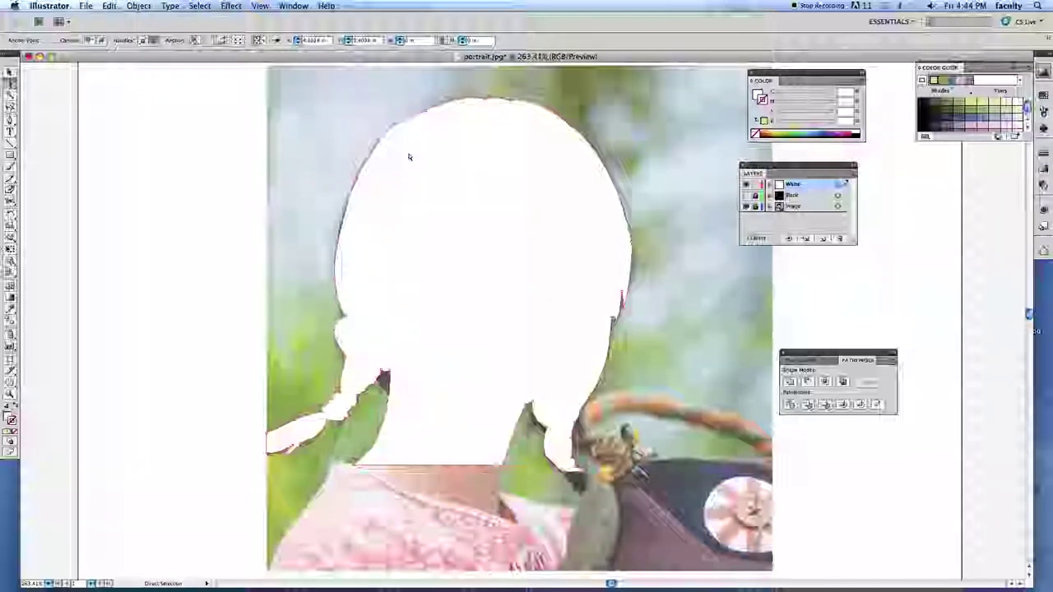
Show the rulers and change the document's ruler units to points
key(super+r)
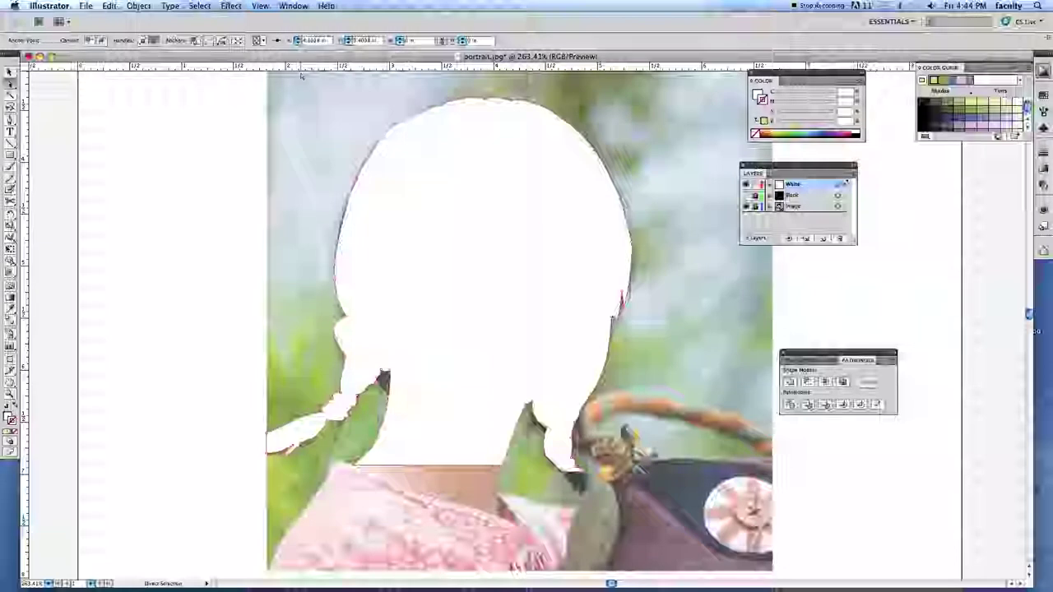
right_click(294, 66)
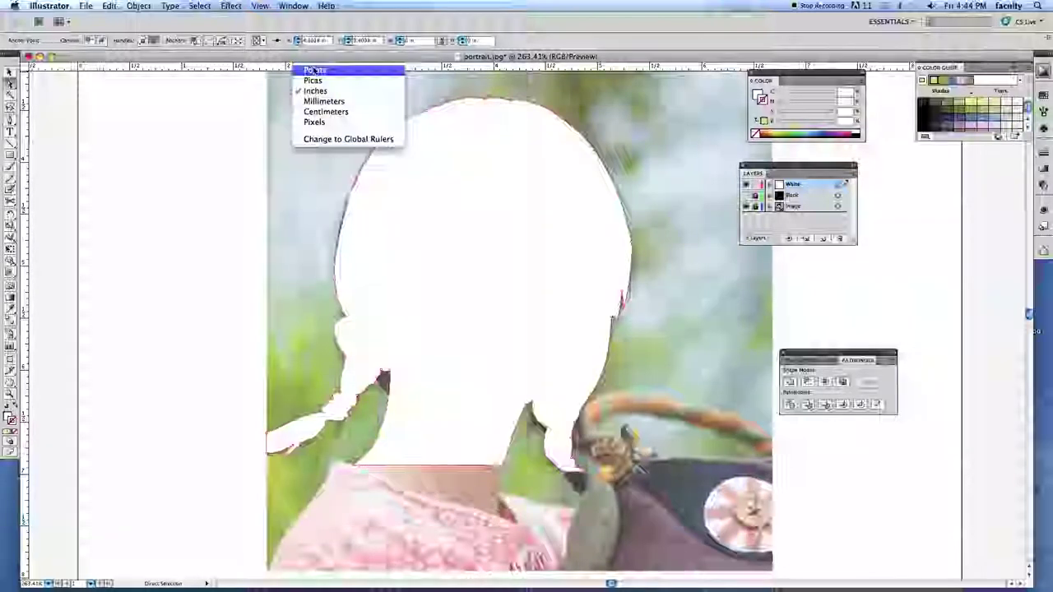
click(315, 71)
Offset the white head silhouette's path by -2 pt with mitered joins, previewing the result before applying it
click(148, 8)
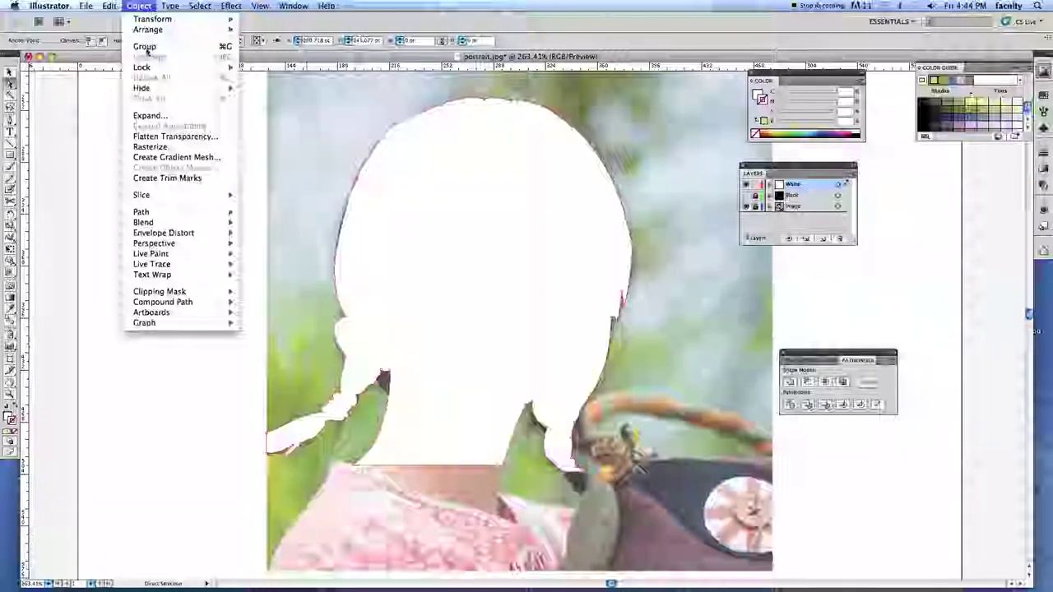
mouse_move(227, 212)
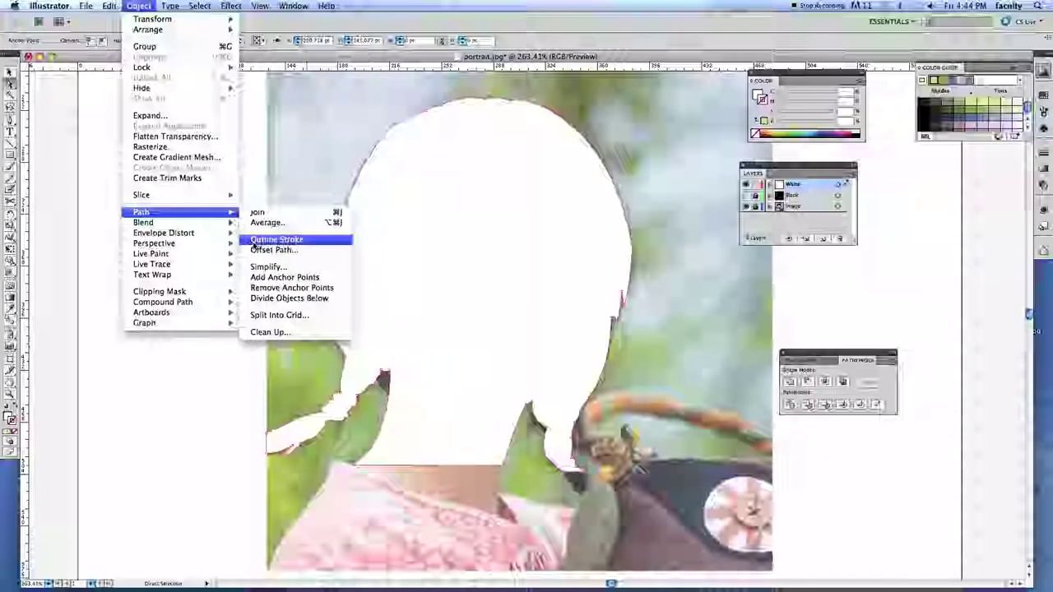
click(267, 249)
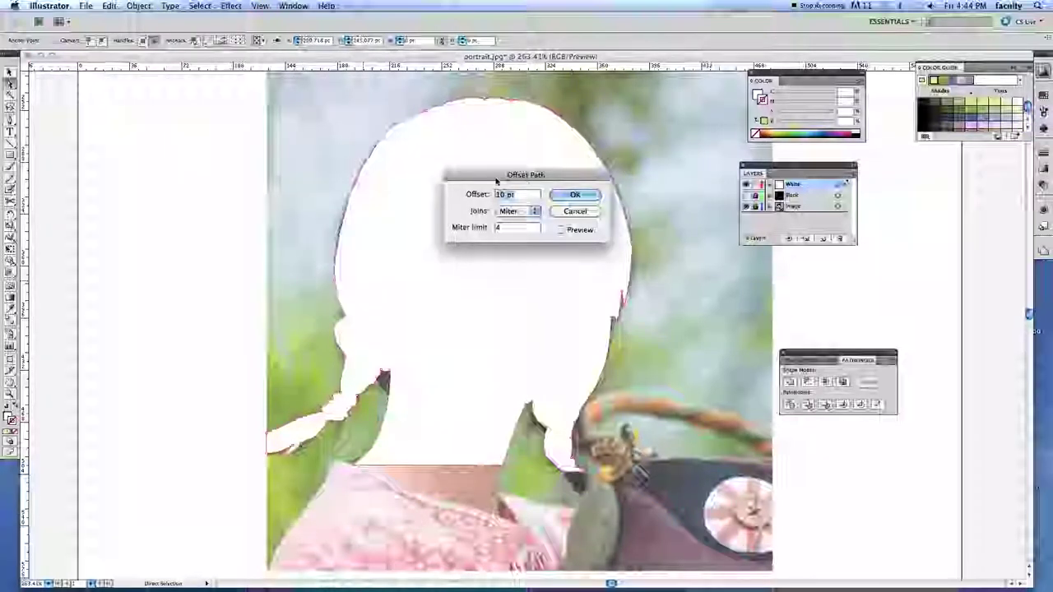
drag(496, 181, 199, 159)
click(263, 208)
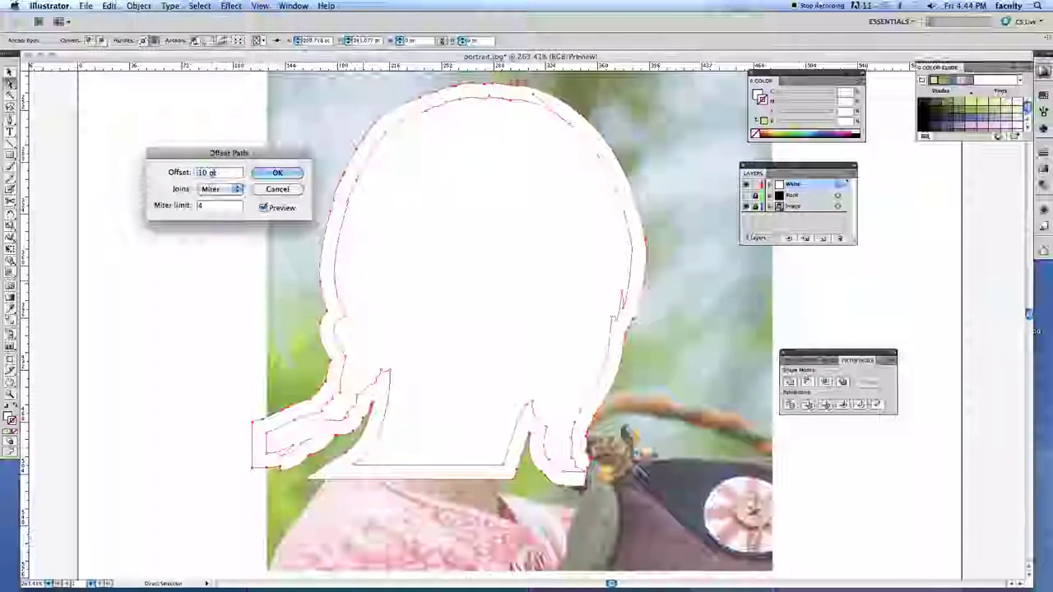
text(-2)
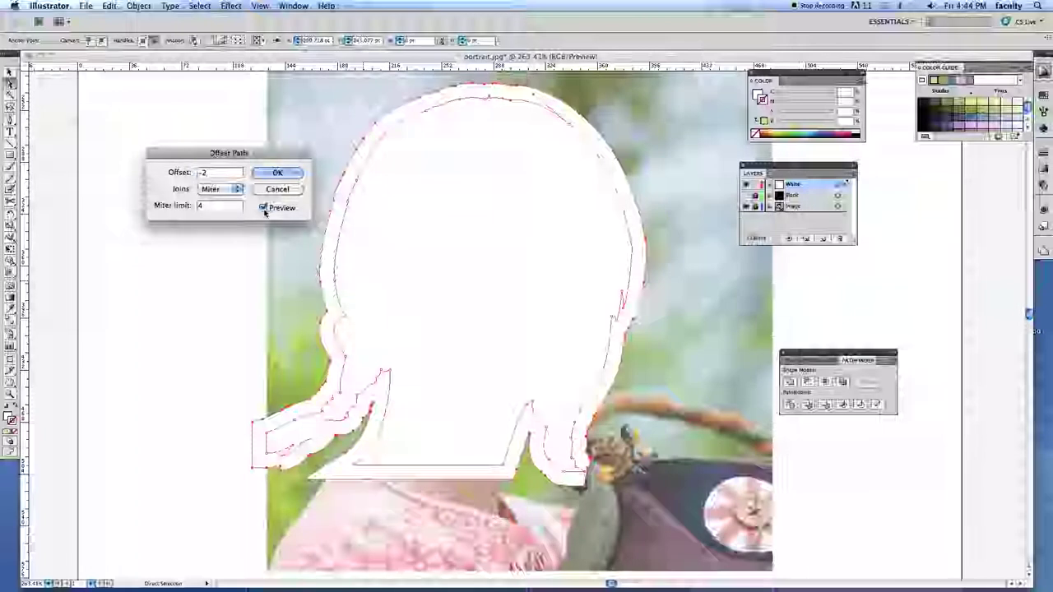
click(264, 209)
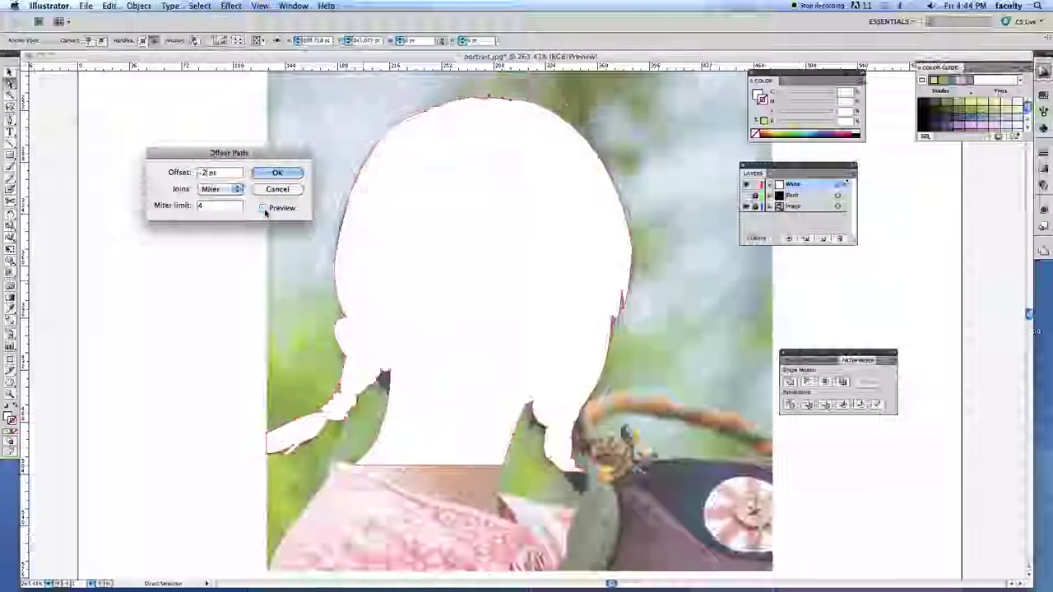
click(263, 209)
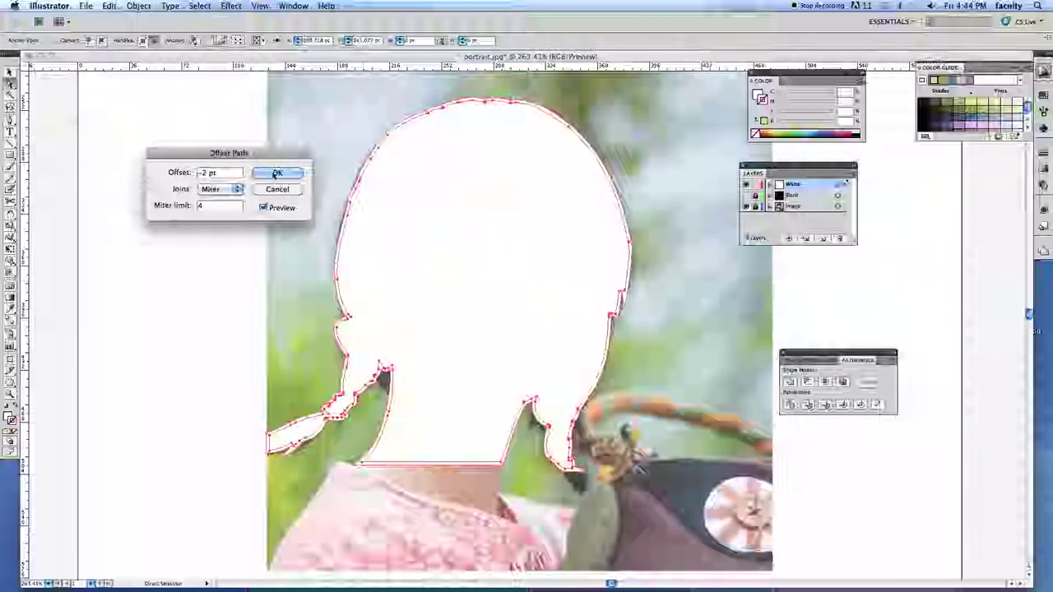
click(276, 174)
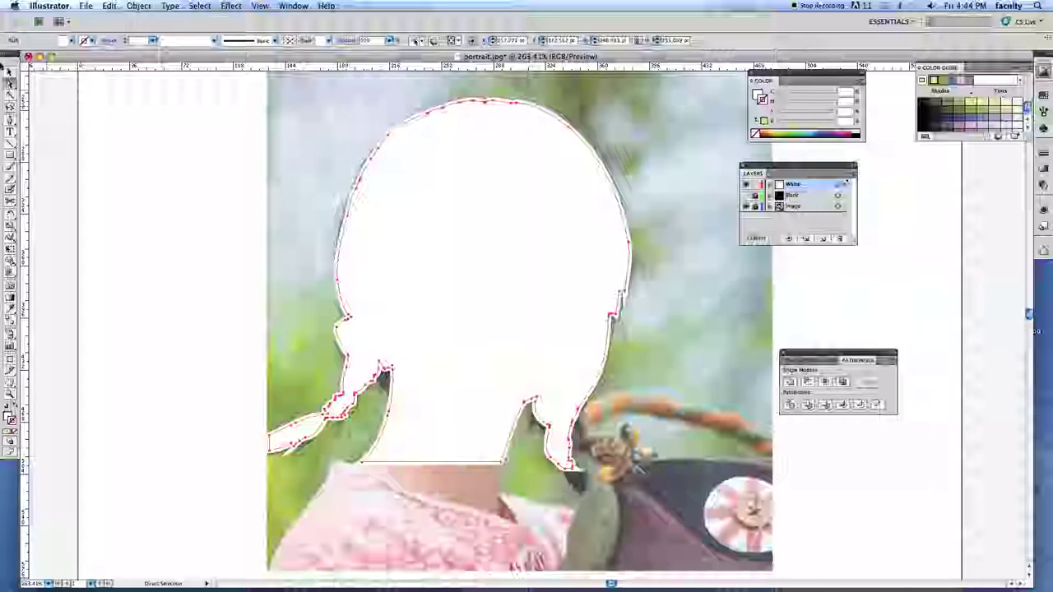
Select both the original and the offset silhouettes and exclude their overlap with Pathfinder, leaving a thin white outline around the head
shift+click(346, 218)
click(346, 219)
shift+click(347, 222)
shift+click(345, 228)
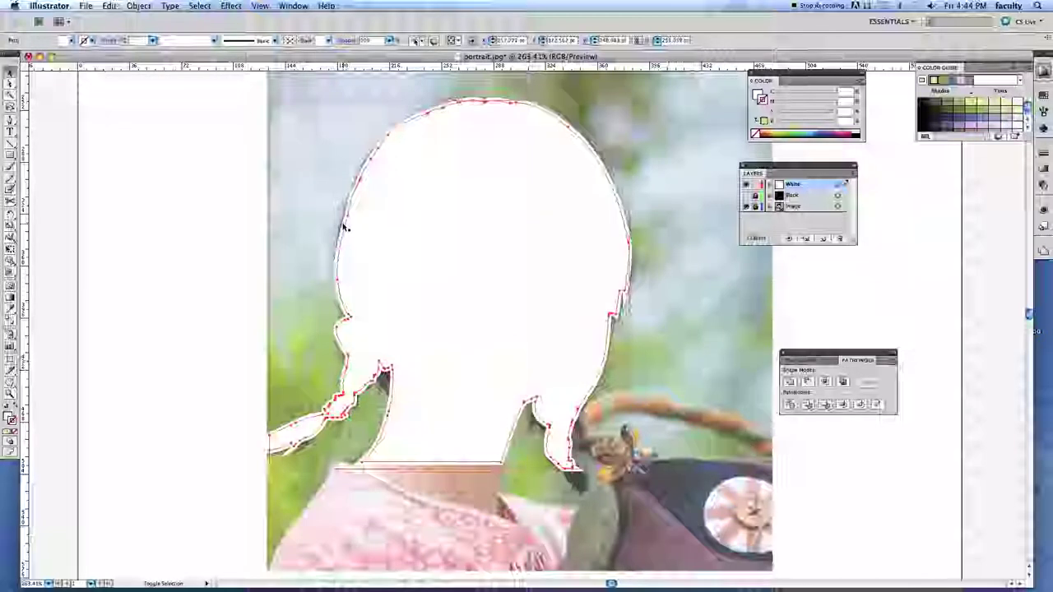
click(188, 240)
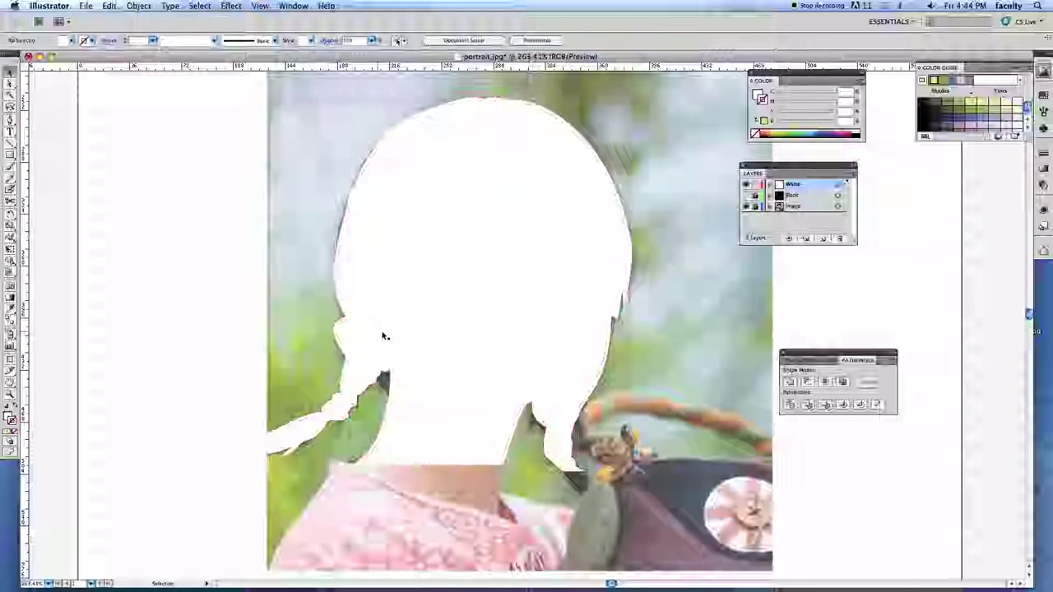
click(337, 341)
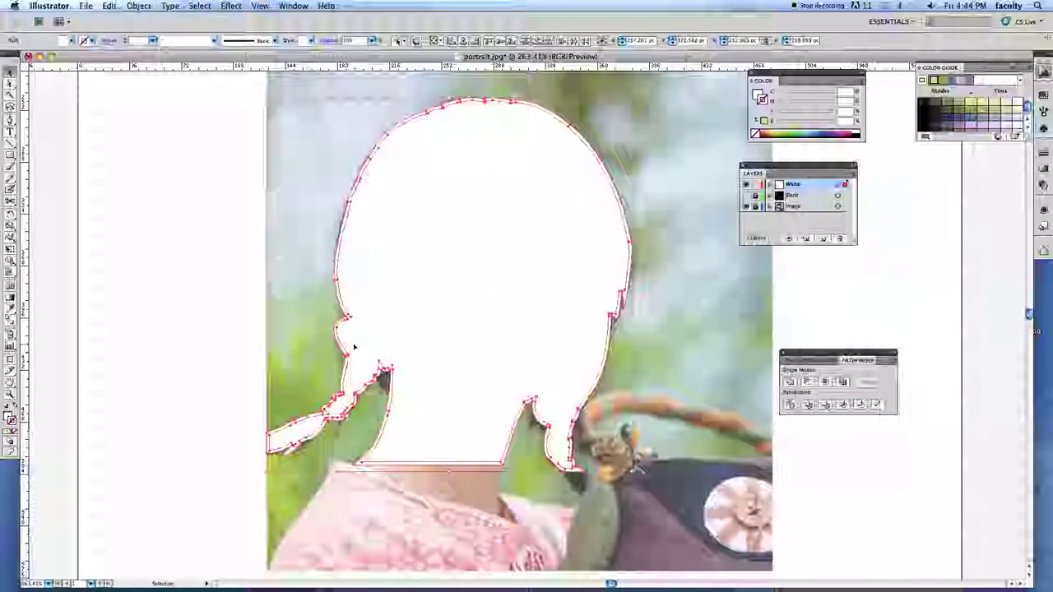
click(840, 382)
key(a)
click(184, 368)
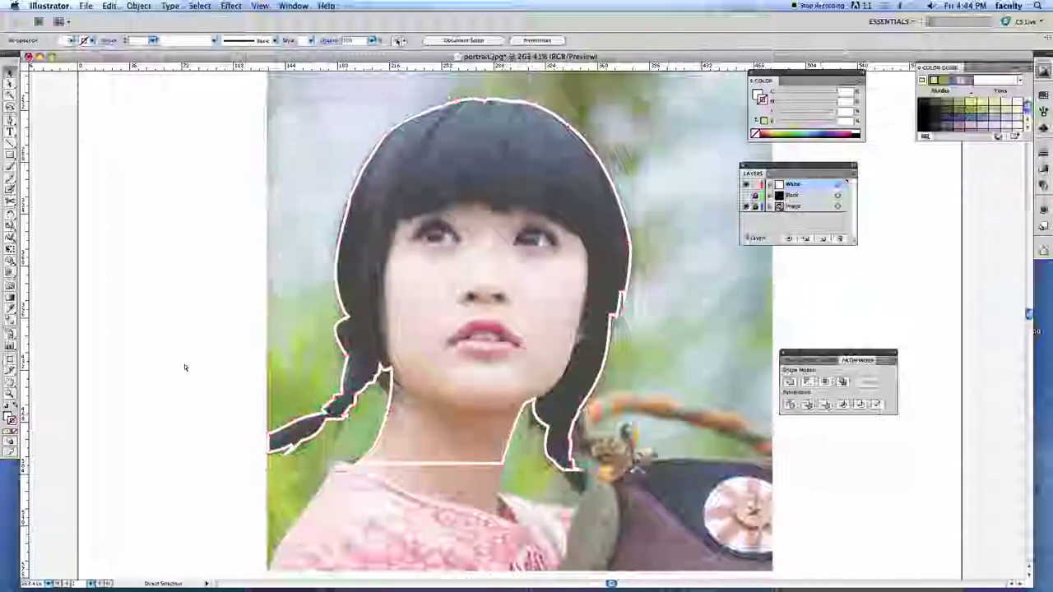
key(v)
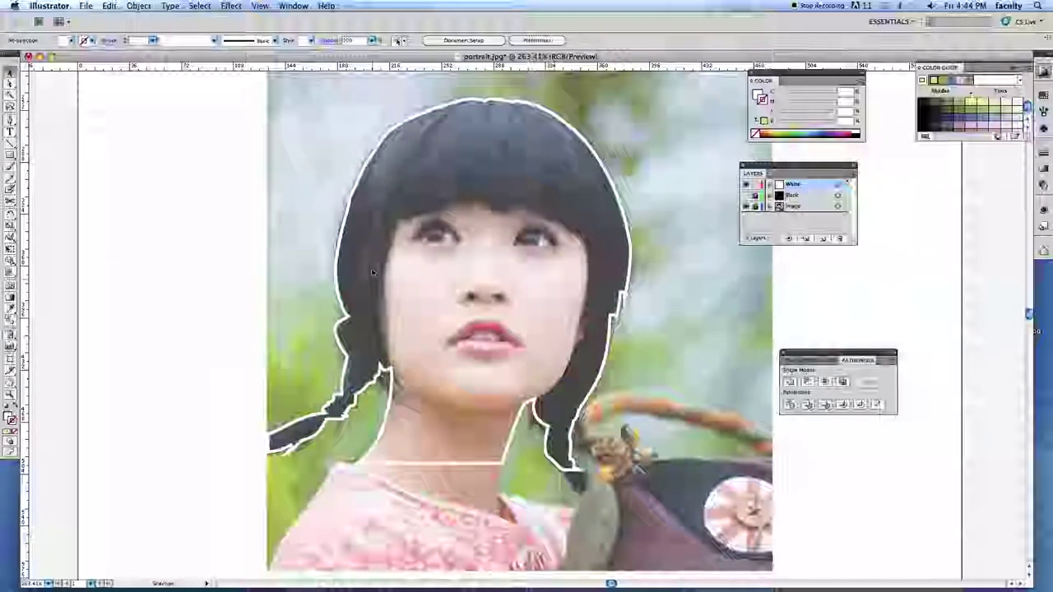
click(746, 206)
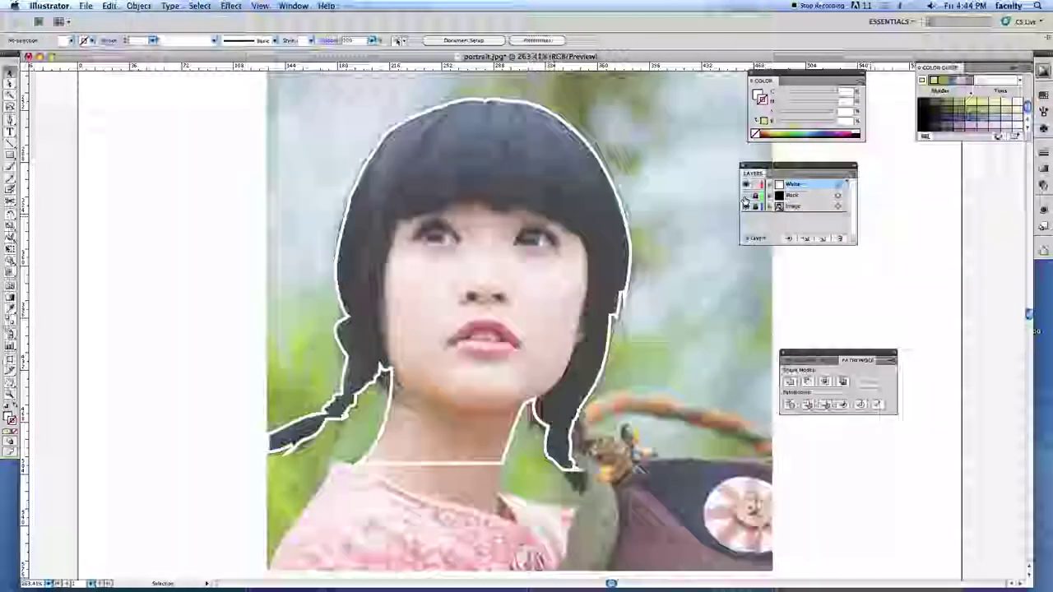
click(746, 195)
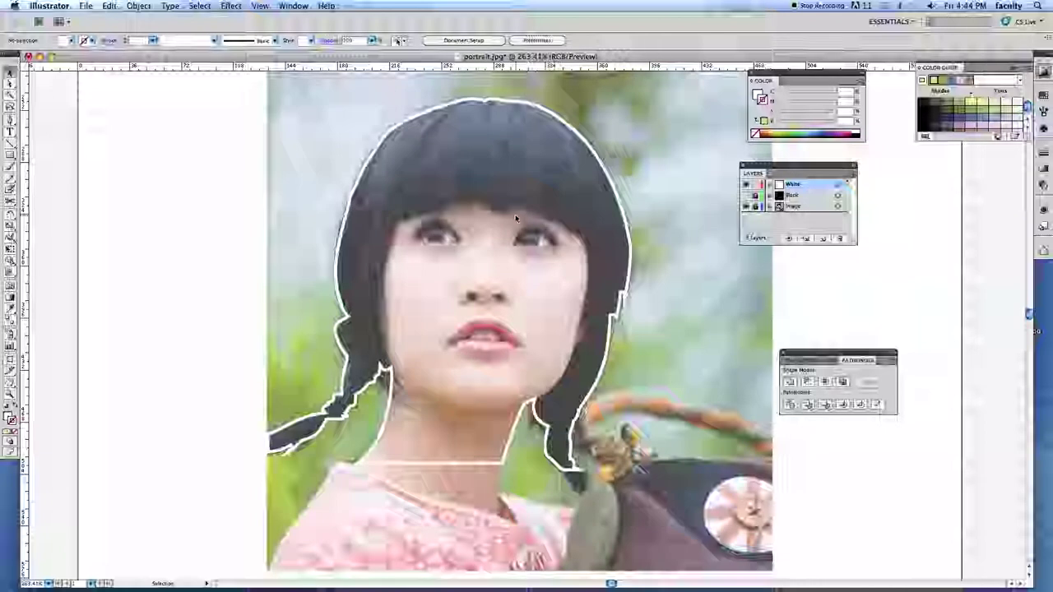
click(393, 372)
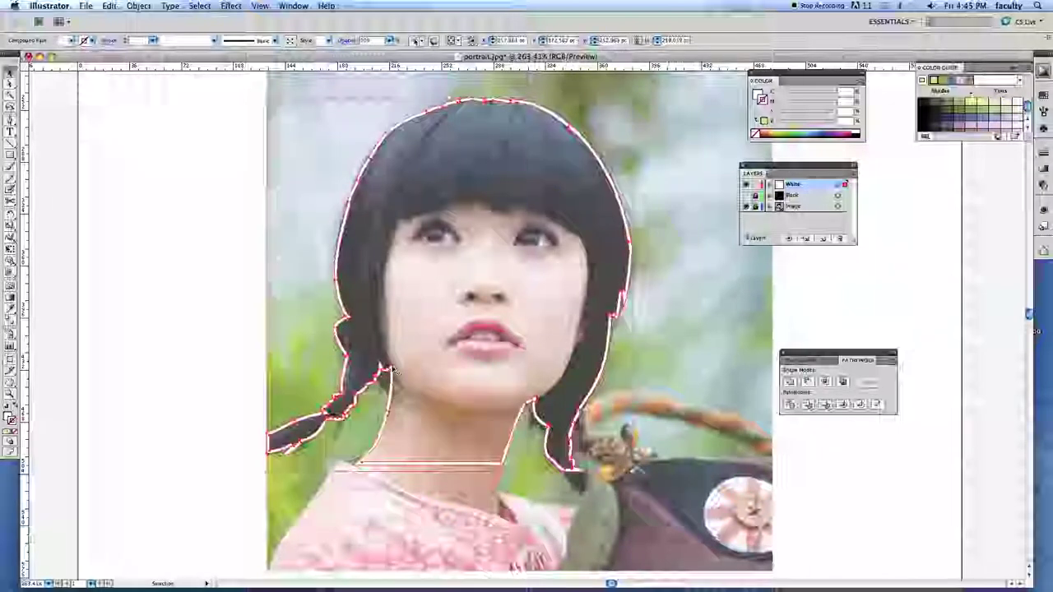
key(super+shift+a)
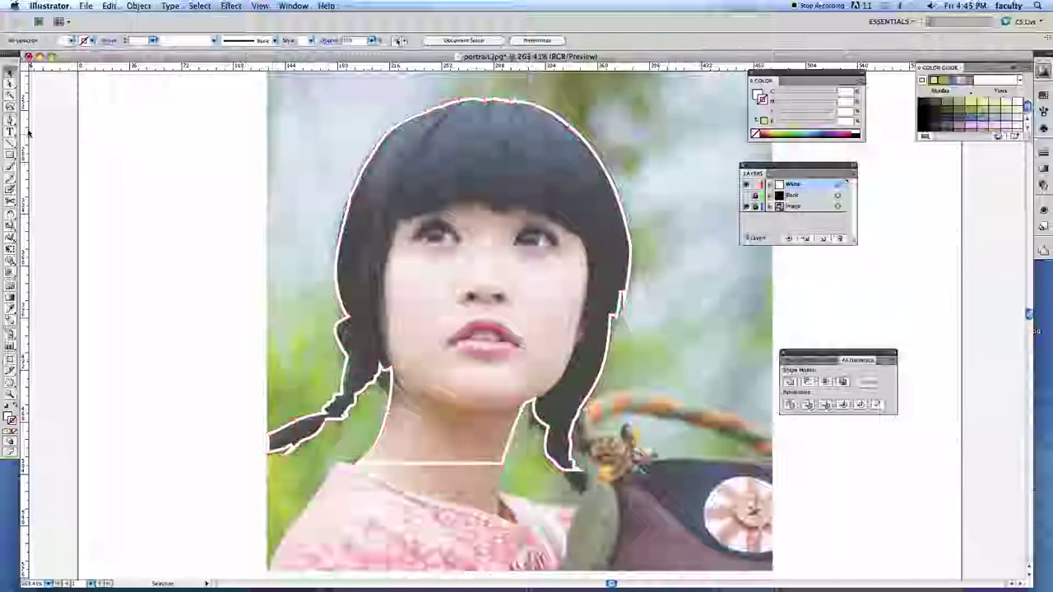
Start a face outline with the Pen tool at the fringe's left end and trace down along the hair to the left jaw
click(9, 119)
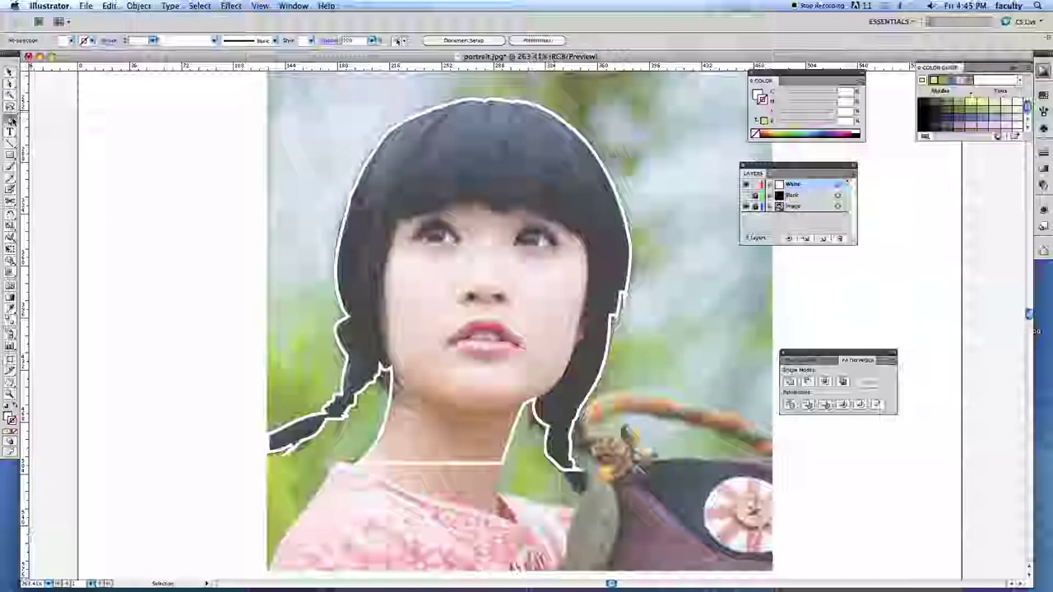
click(397, 222)
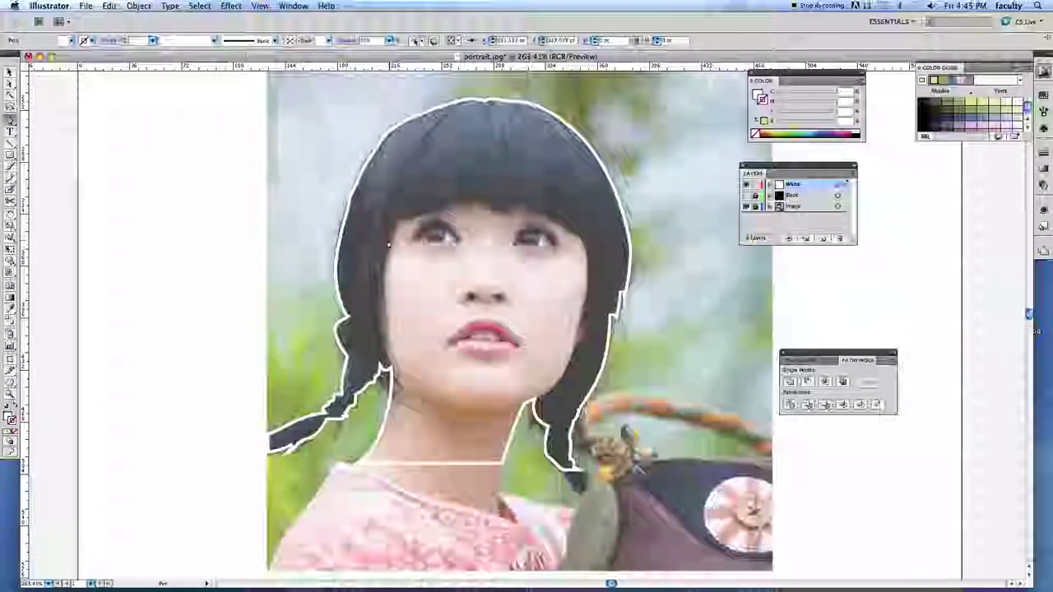
click(388, 240)
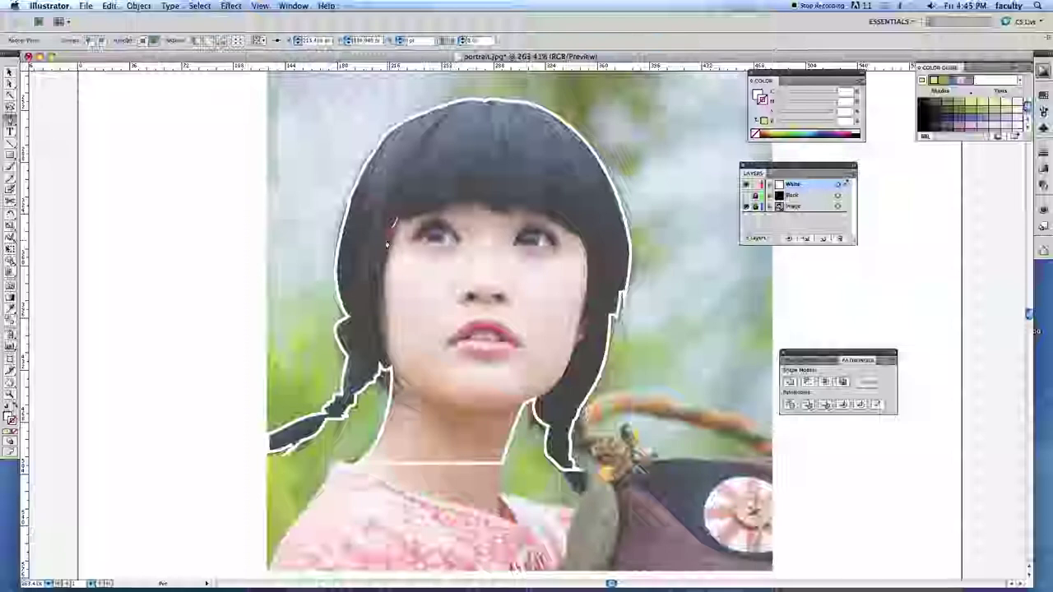
click(384, 267)
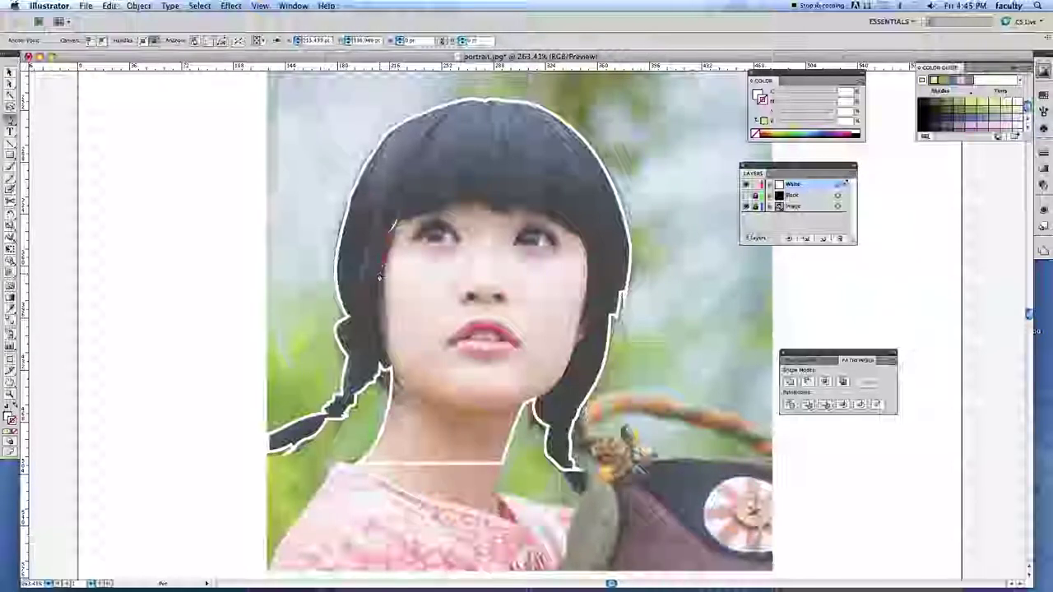
click(381, 334)
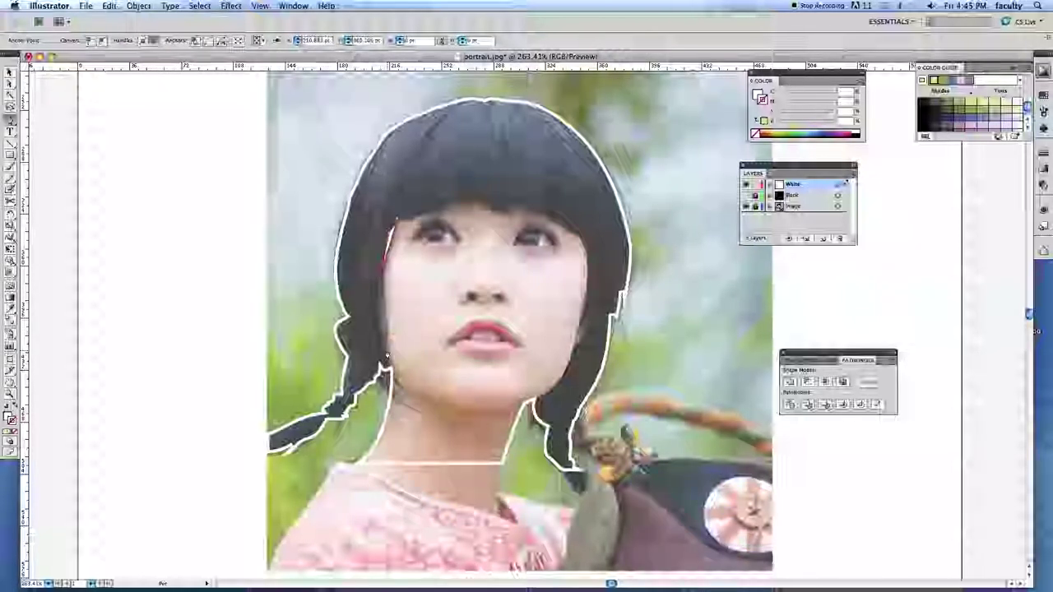
click(380, 323)
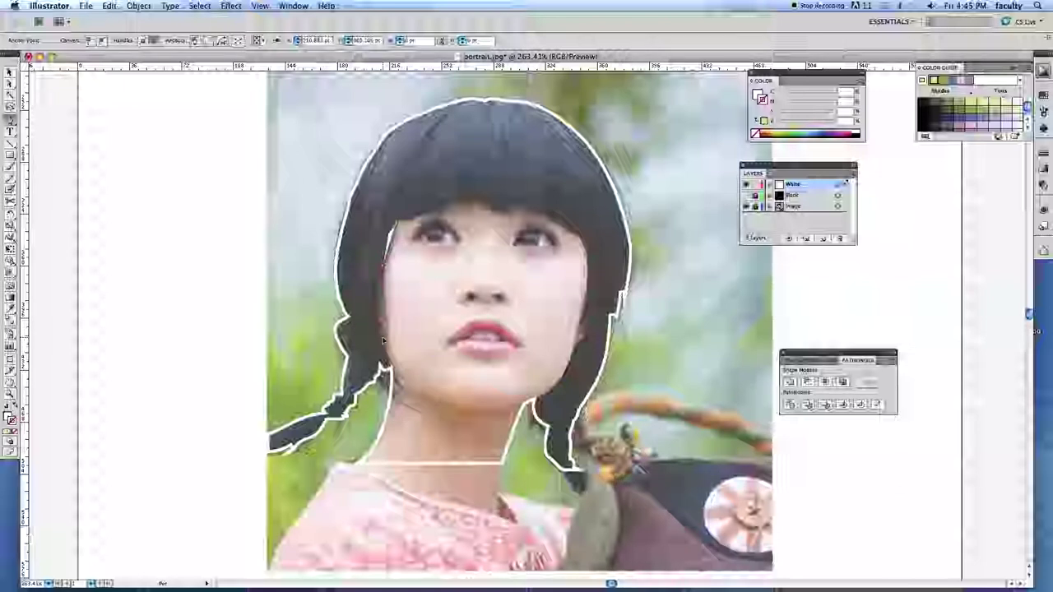
click(384, 364)
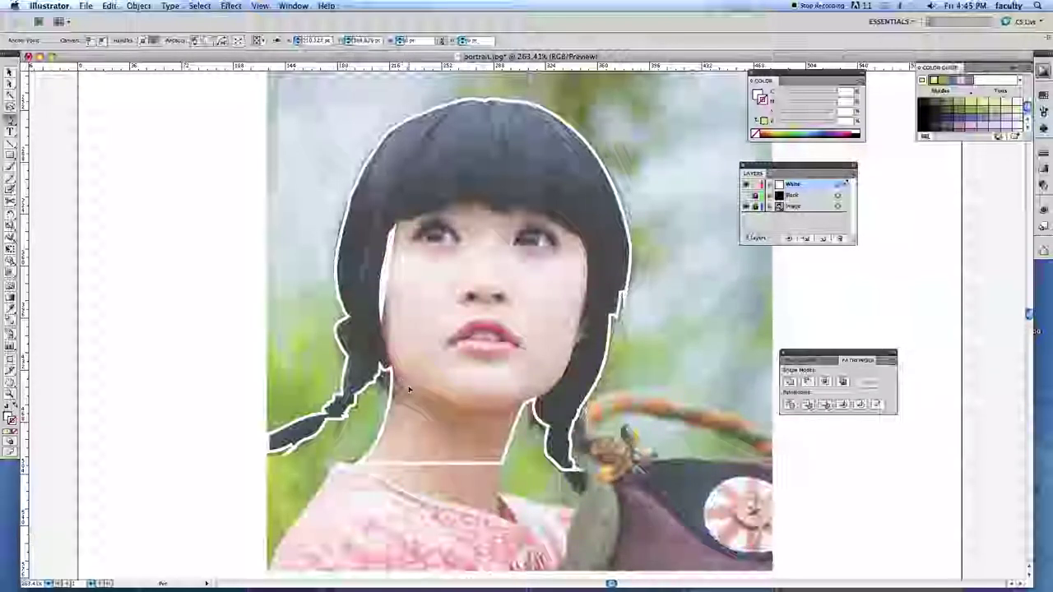
Continue the face outline along the jaw, under the chin and up to the right cheek
click(409, 390)
click(462, 409)
drag(492, 415, 495, 414)
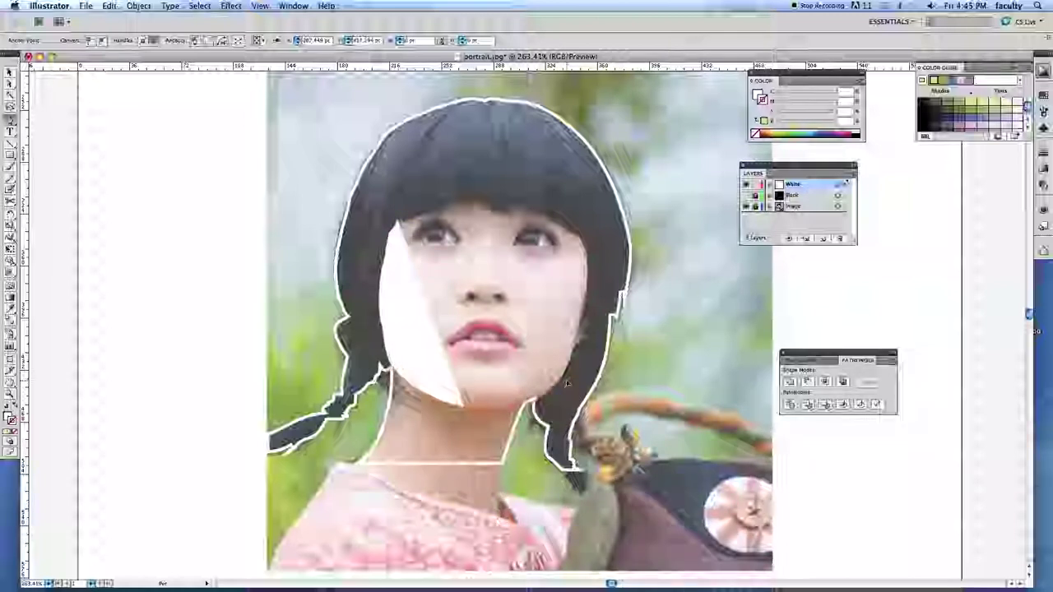
click(565, 383)
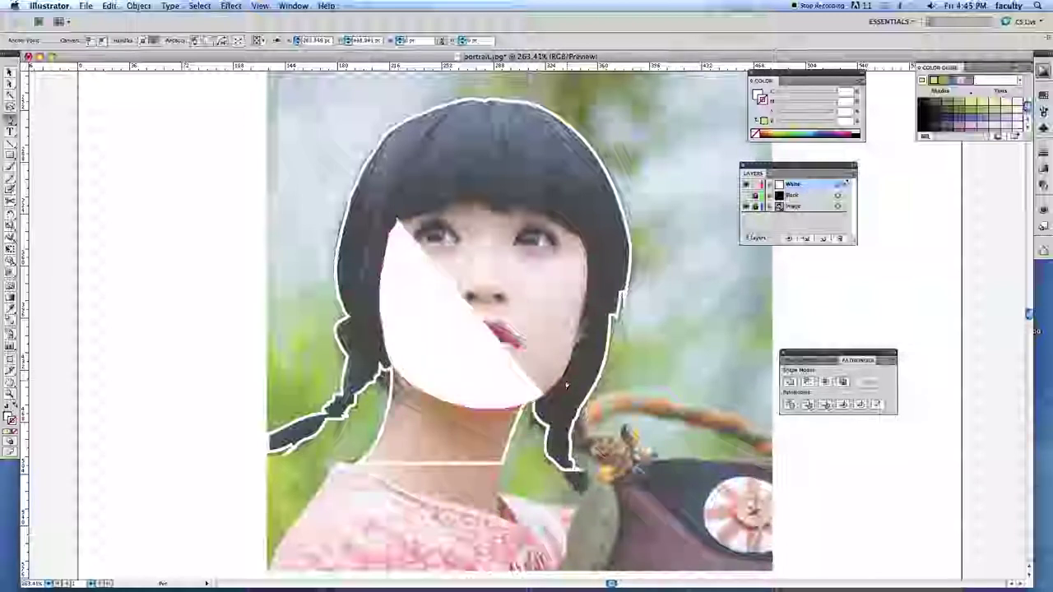
click(575, 338)
Trace the right side of the face up to the temple, undoing one misplaced point at the cheek
click(581, 289)
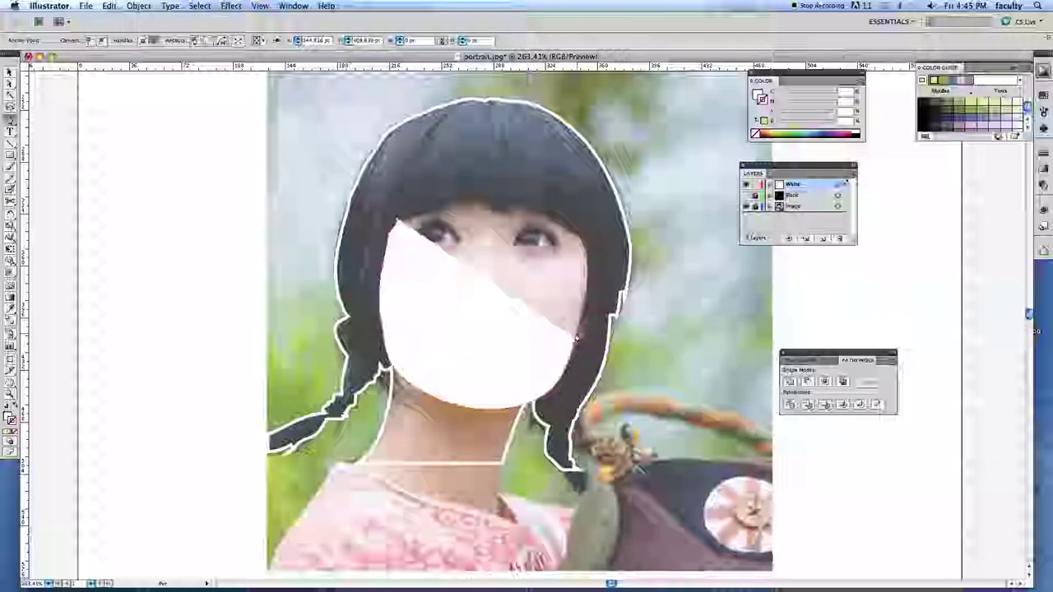
key(super+z)
click(586, 326)
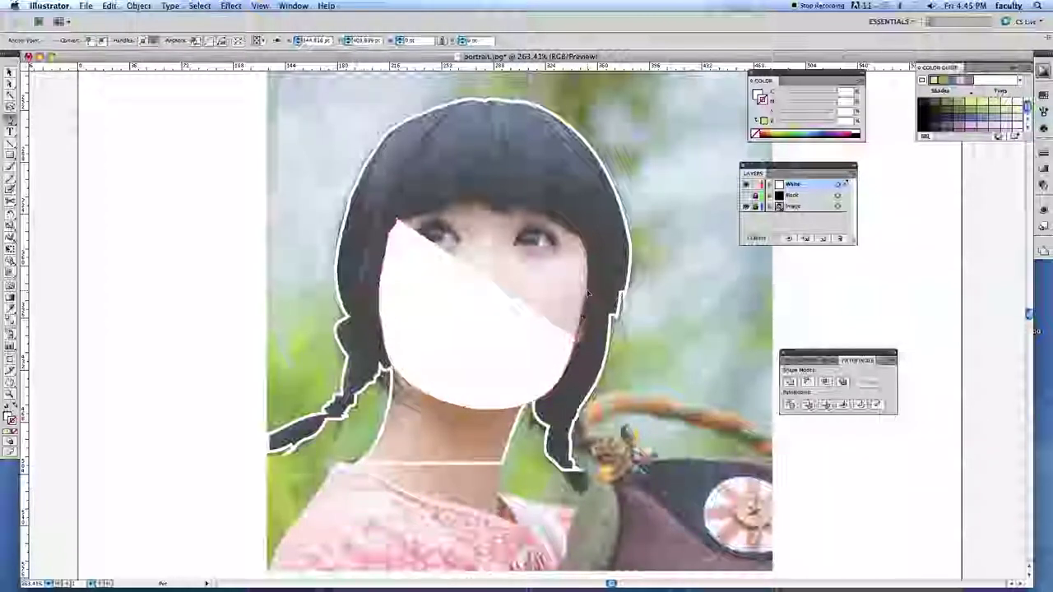
click(585, 248)
click(578, 230)
click(576, 234)
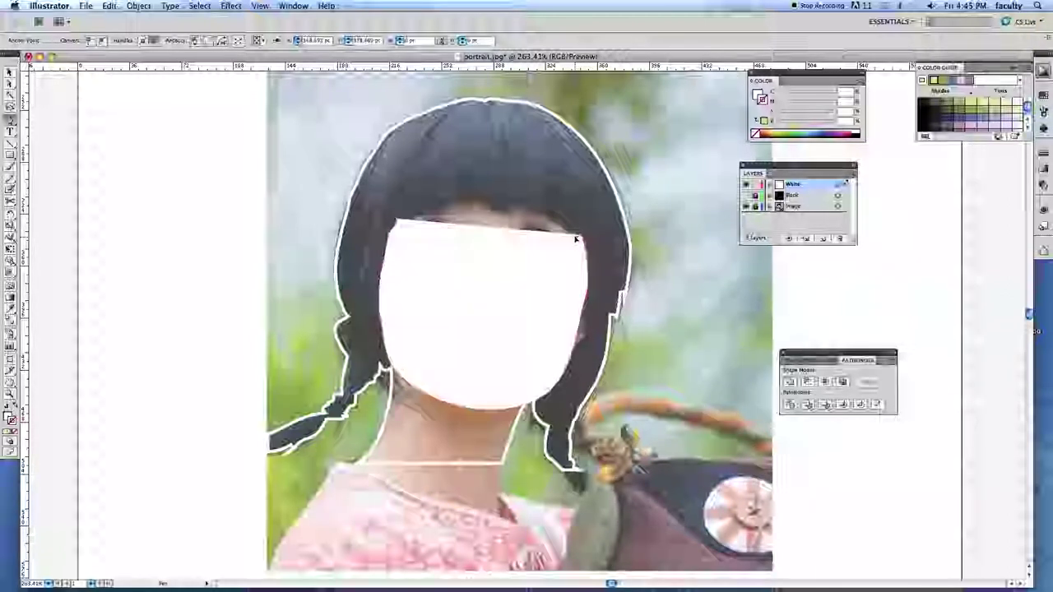
Trace the face outline along the jagged right half of the fringe toward the middle of the forehead
click(557, 231)
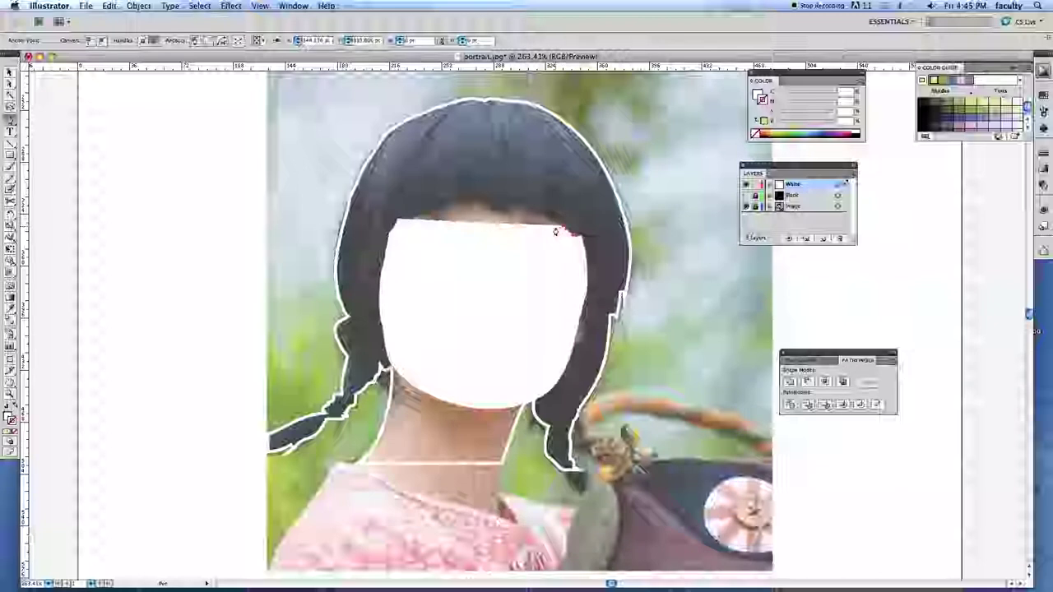
click(561, 229)
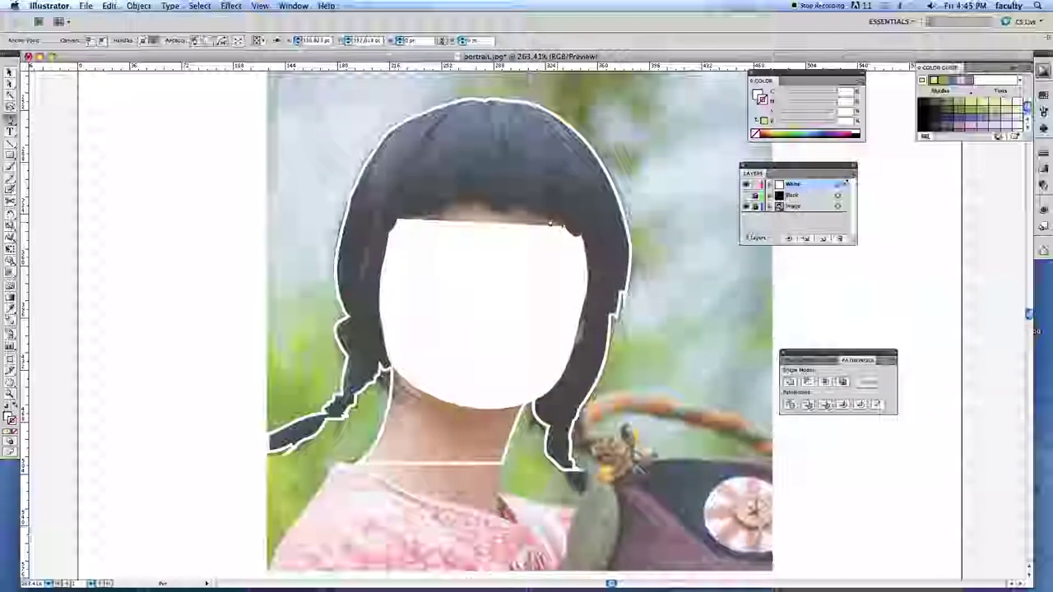
click(538, 217)
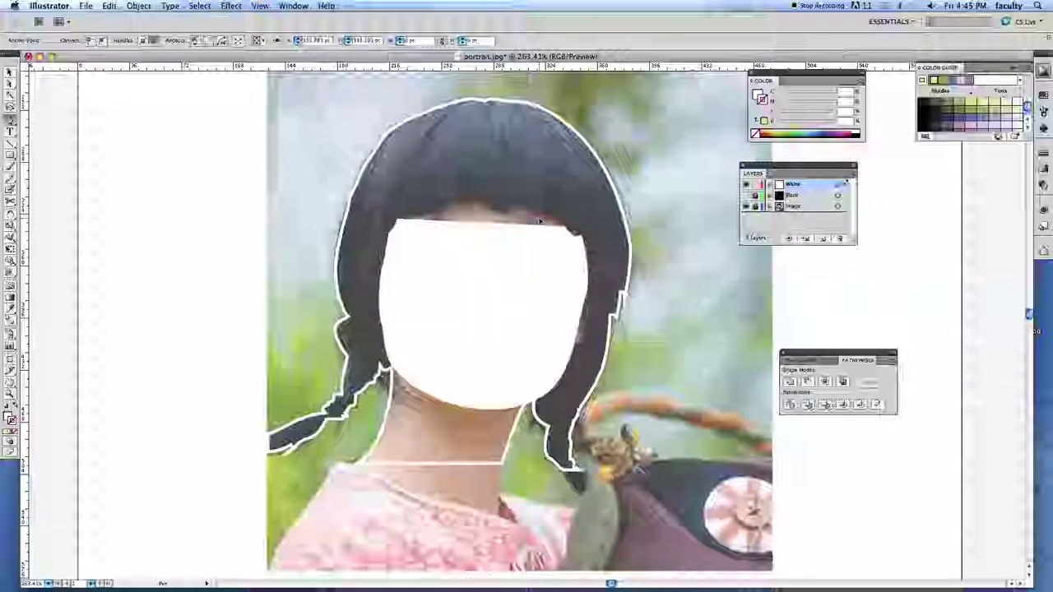
click(536, 219)
click(523, 212)
click(518, 211)
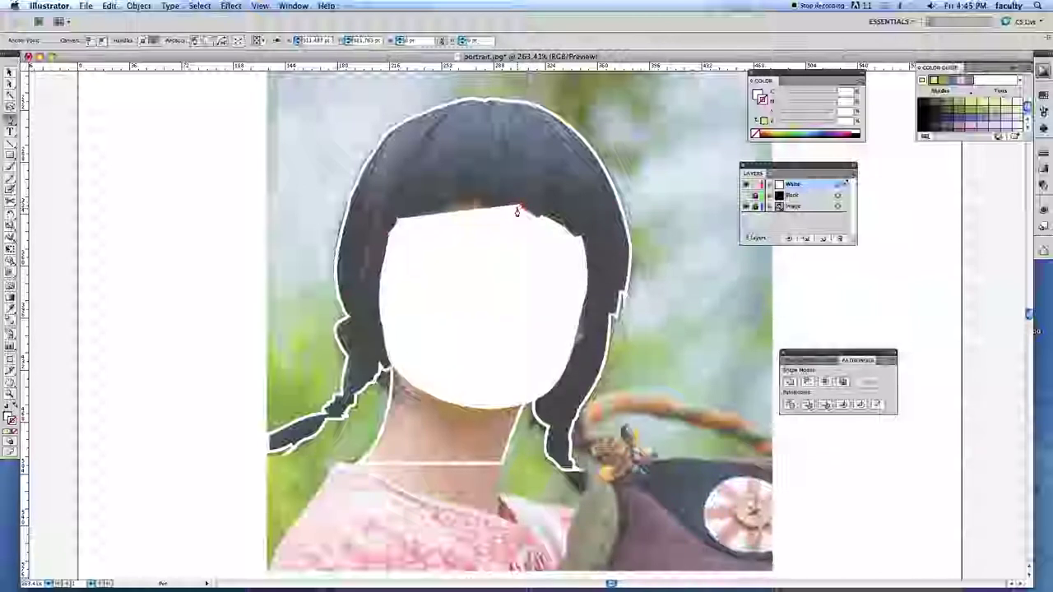
Set the unfinished face path's fill to none so the photo underneath can be traced
click(13, 428)
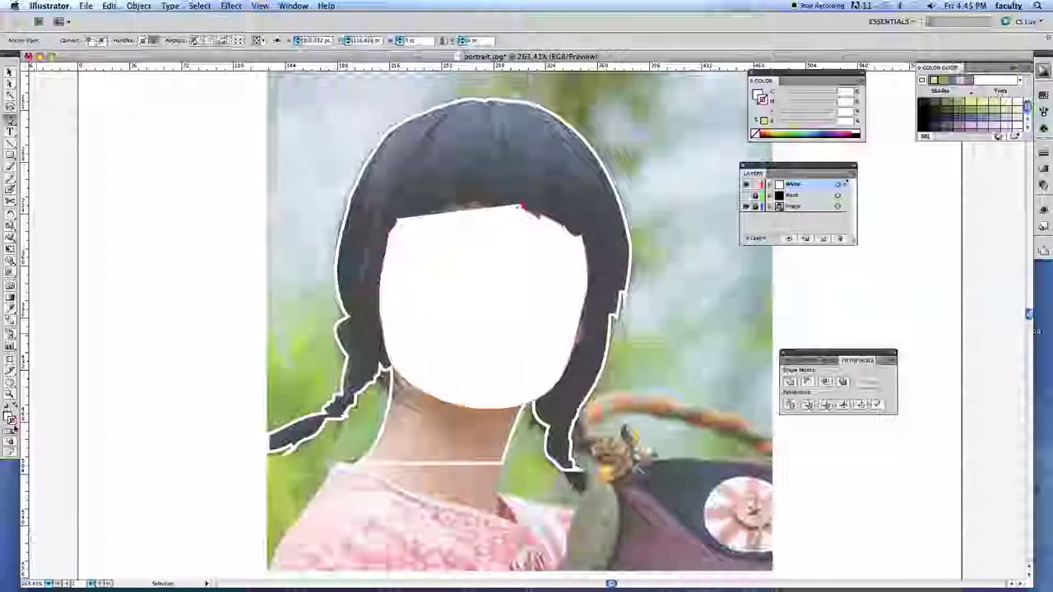
click(13, 428)
click(13, 432)
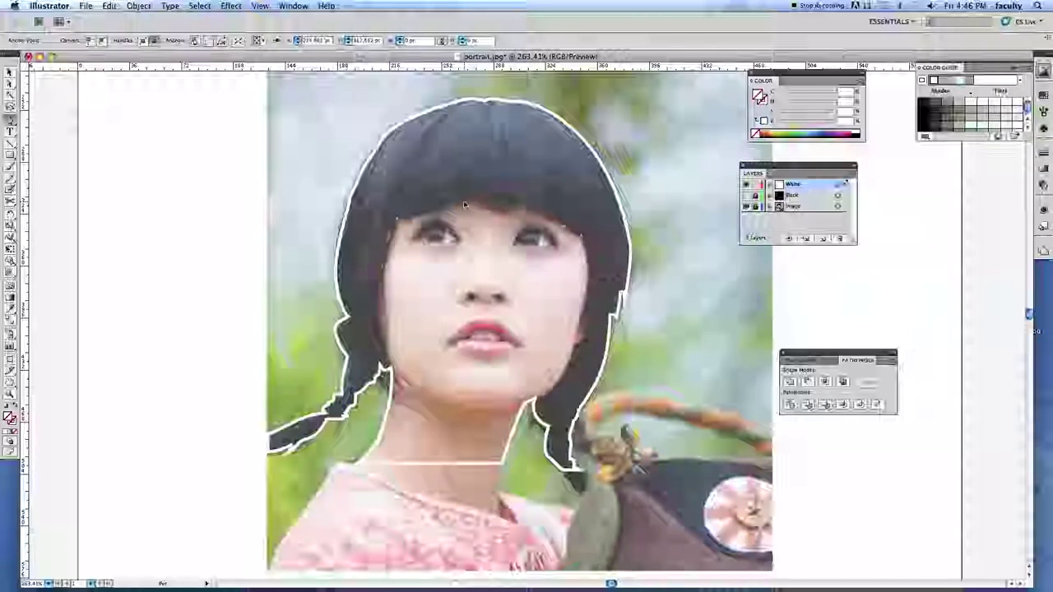
Trace the left half of the fringe down to the left temple and close the face path
click(451, 208)
click(452, 208)
click(443, 212)
click(436, 213)
click(424, 216)
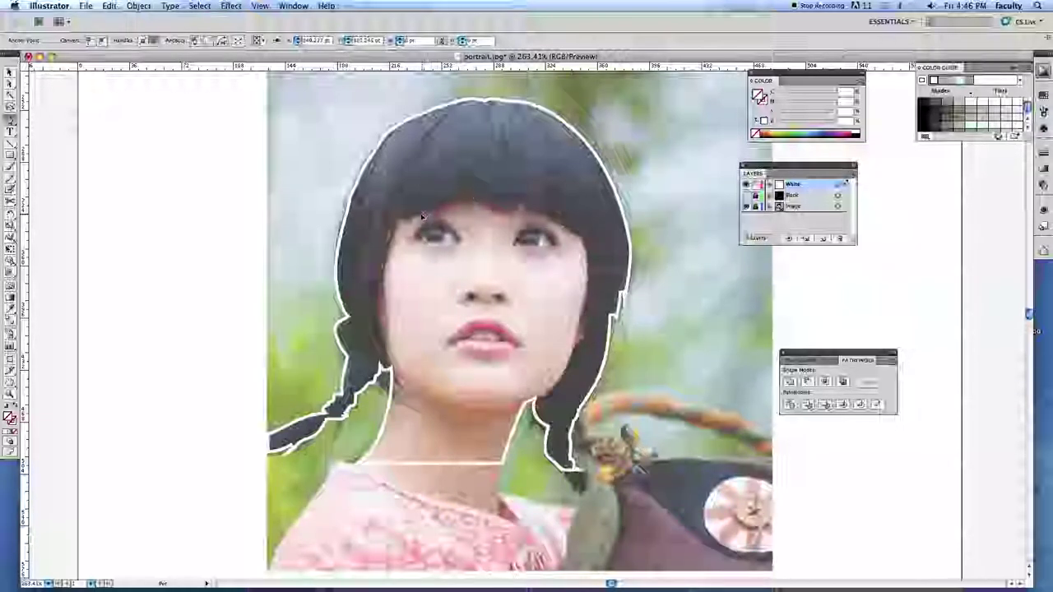
click(410, 220)
click(398, 222)
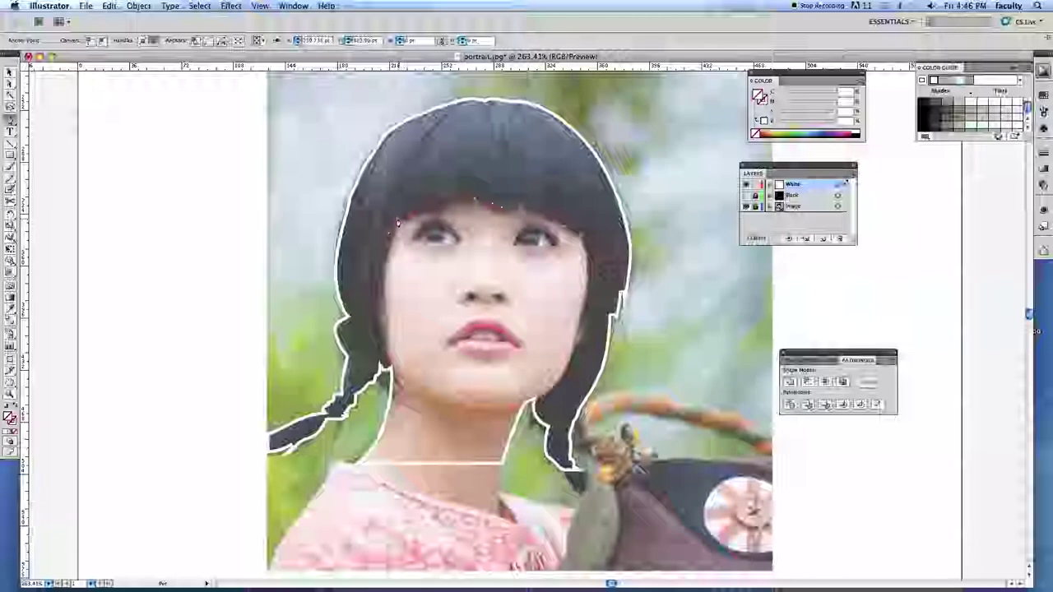
click(397, 221)
Give the face shape the head outline's white fill with the Eyedropper, deselect it and show the Black layer
key(i)
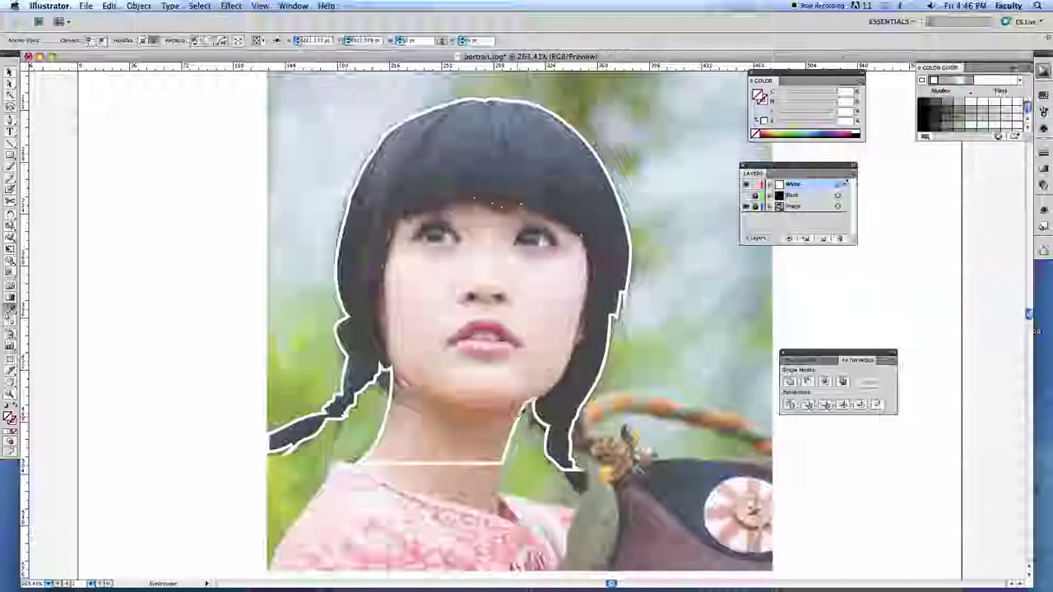
click(516, 418)
key(super+shift+a)
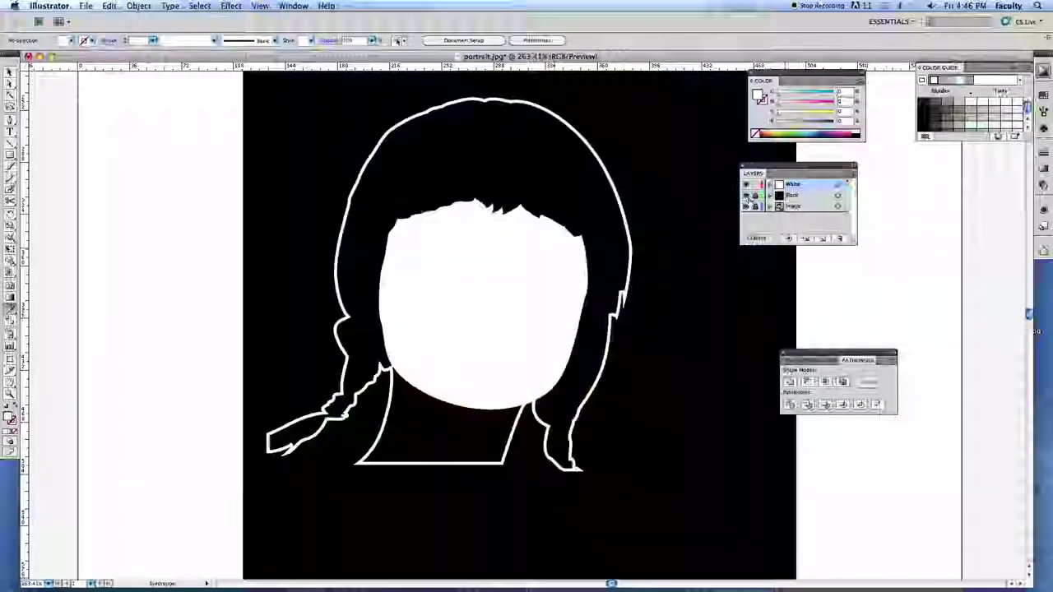
click(745, 206)
In Outline view, add an anchor point on the inner head outline at the left neck-jaw junction and delete the short segment above it
key(v)
click(391, 381)
key(i)
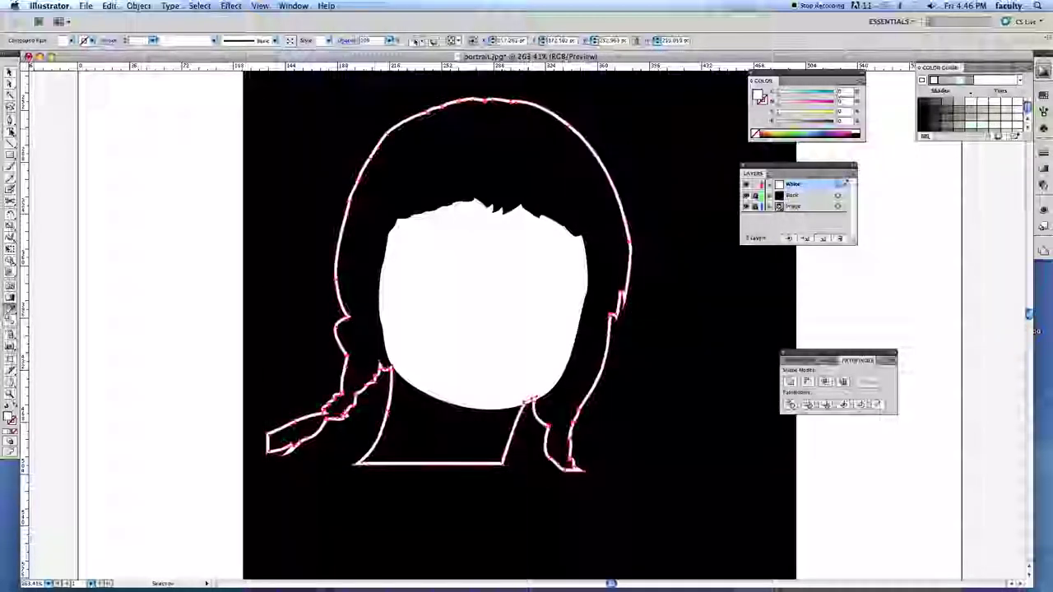
drag(339, 349, 484, 449)
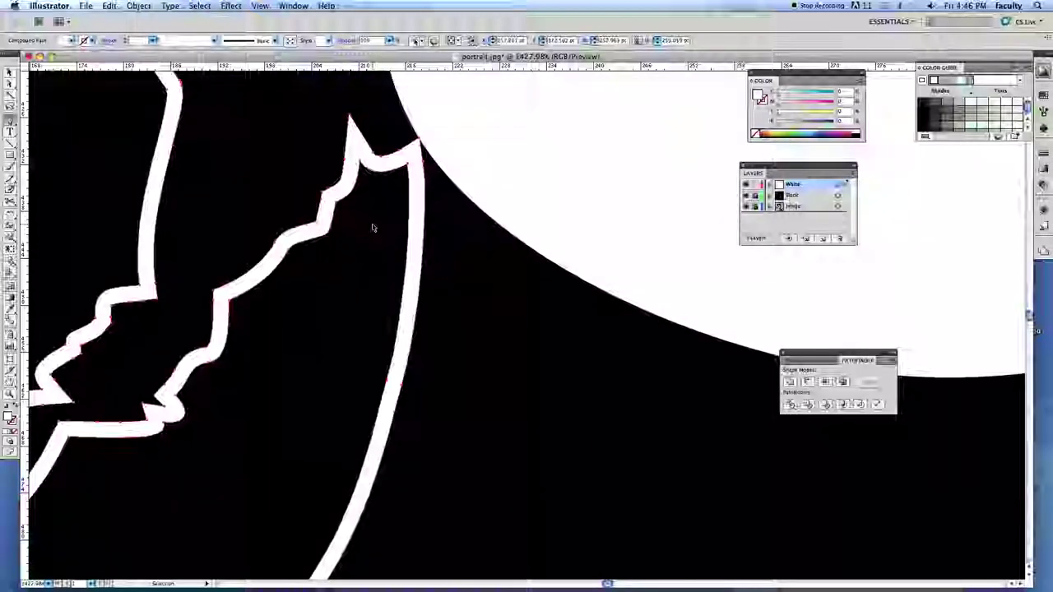
key(super+y)
click(377, 239)
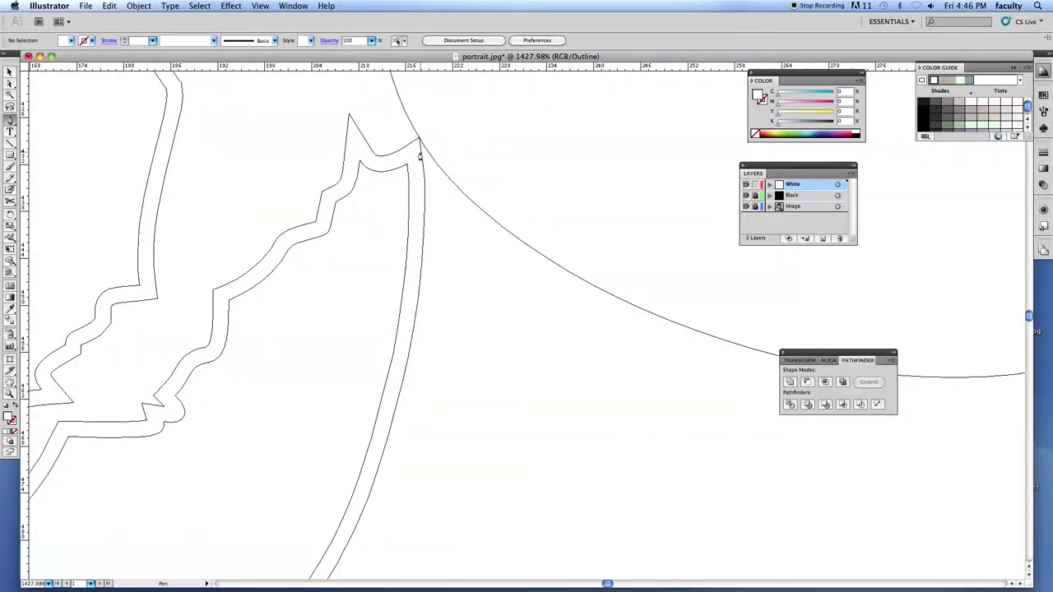
key(a)
click(426, 195)
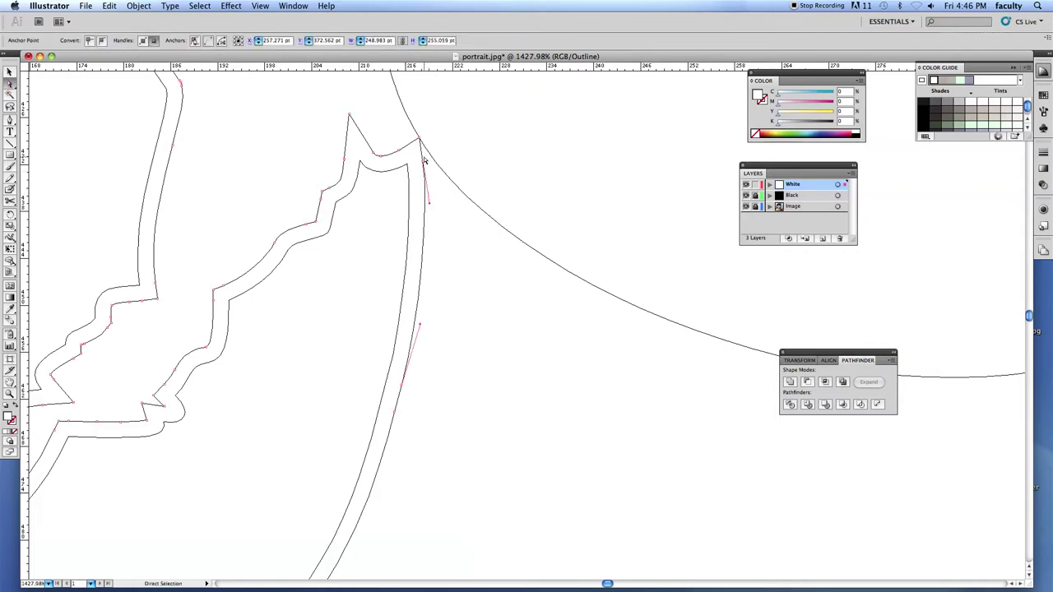
click(422, 156)
Add an anchor point on the inner outline at the right neck-jaw junction, delete the segment above it and return to Preview
key(z)
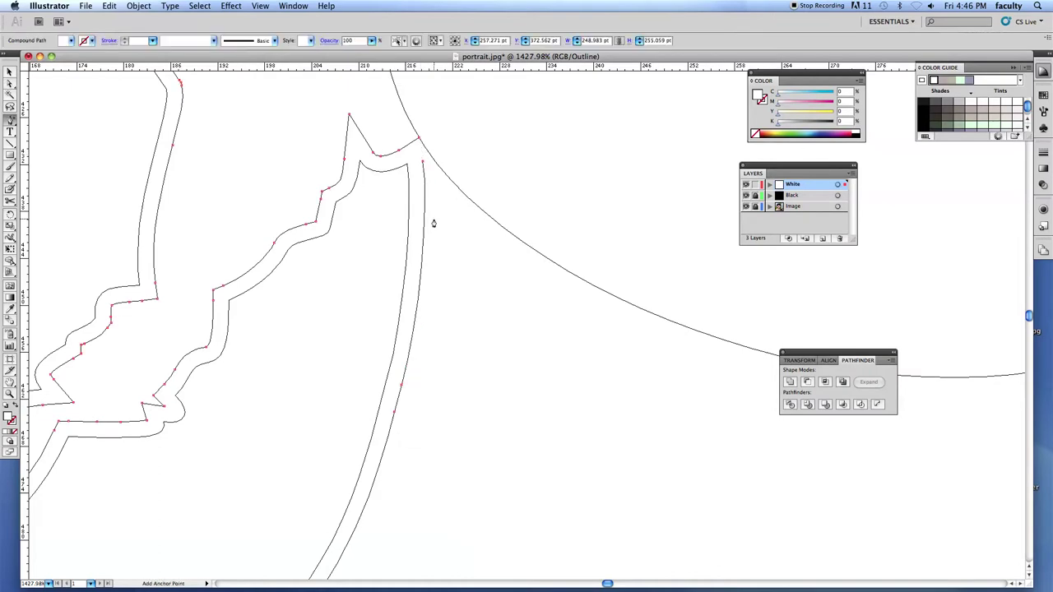
alt+click(690, 391)
key(plus)
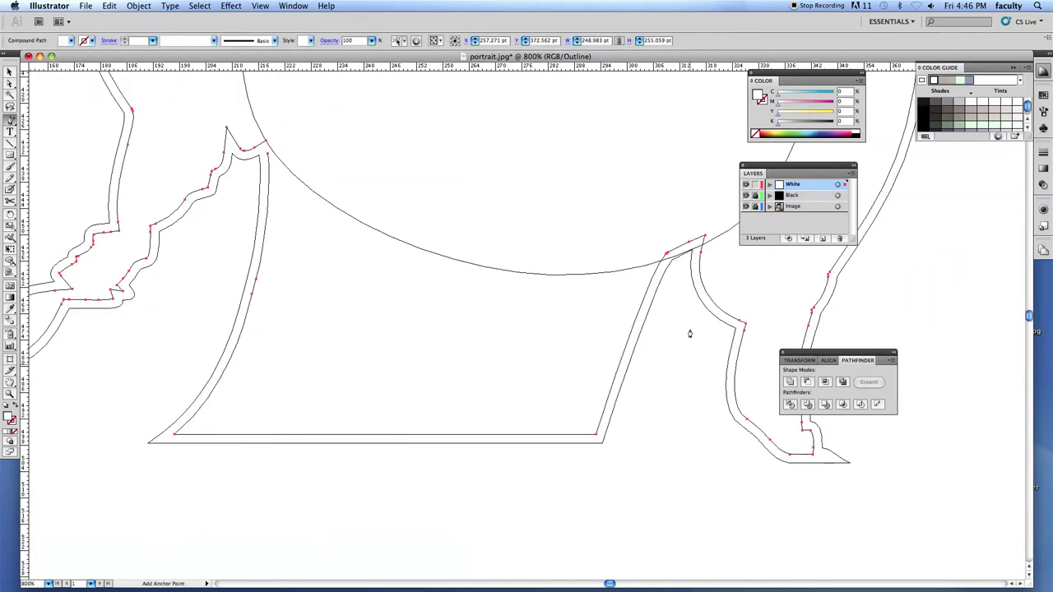
click(670, 274)
click(629, 193)
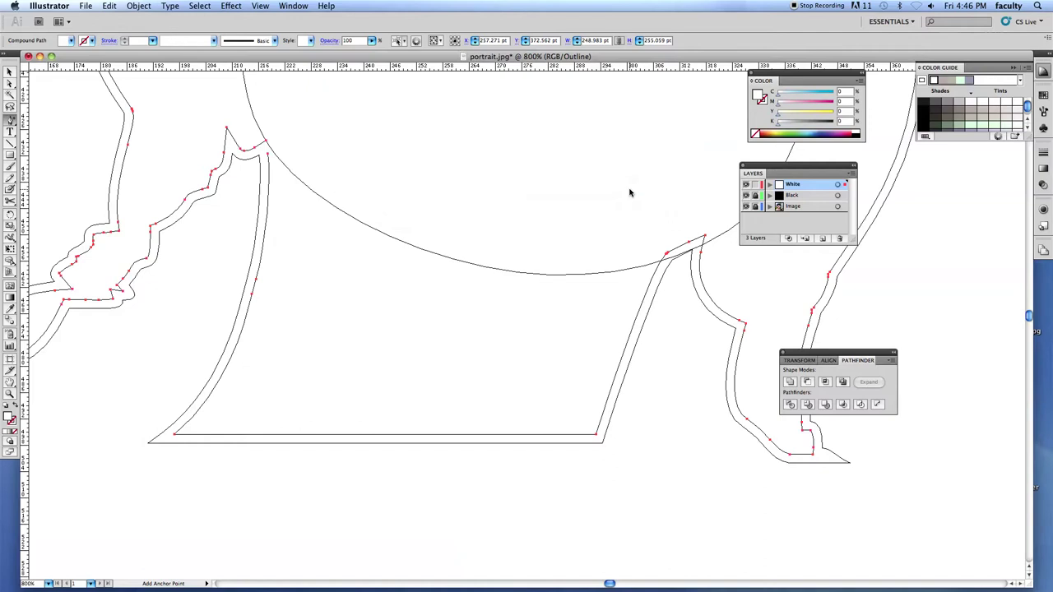
click(656, 274)
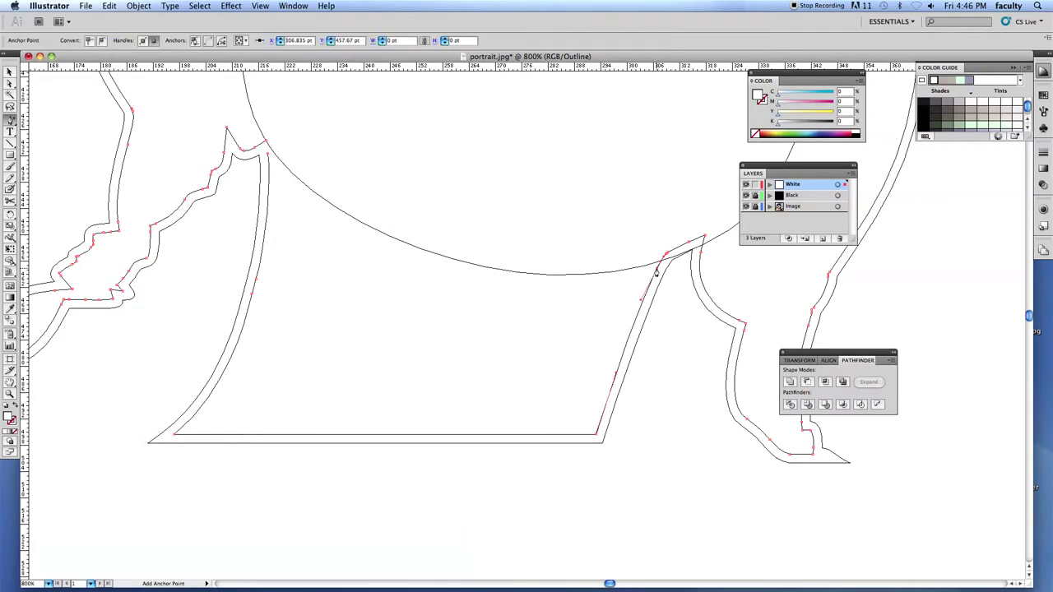
super+click(669, 292)
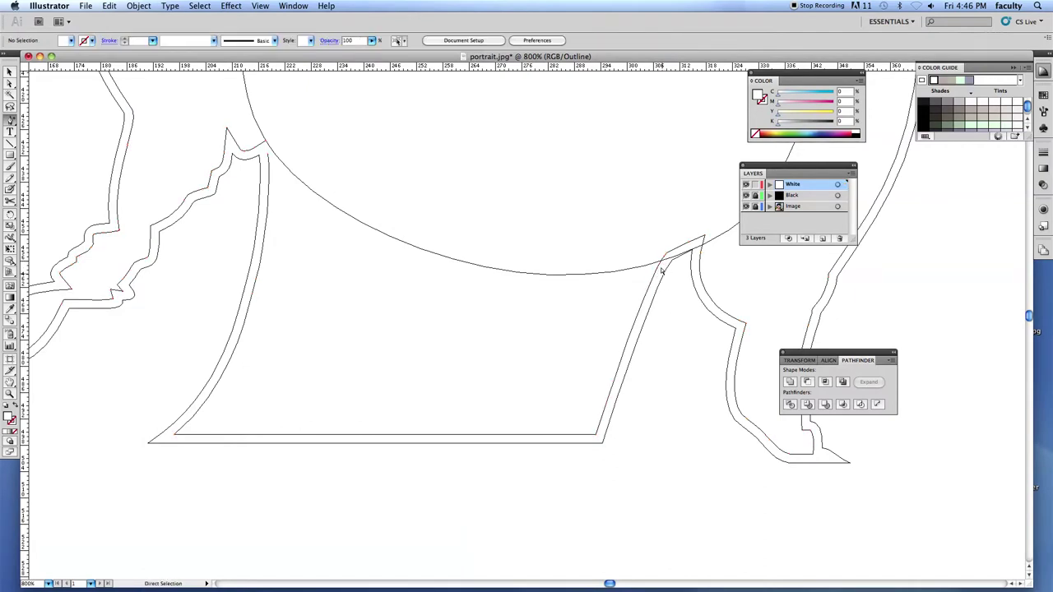
super+click(663, 259)
key(Delete)
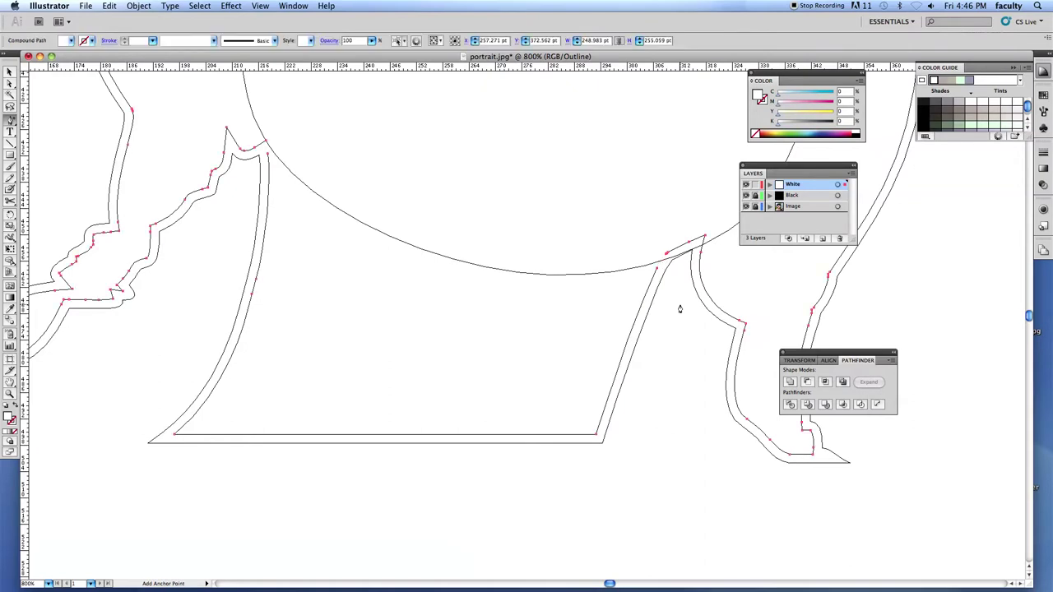
key(super+y)
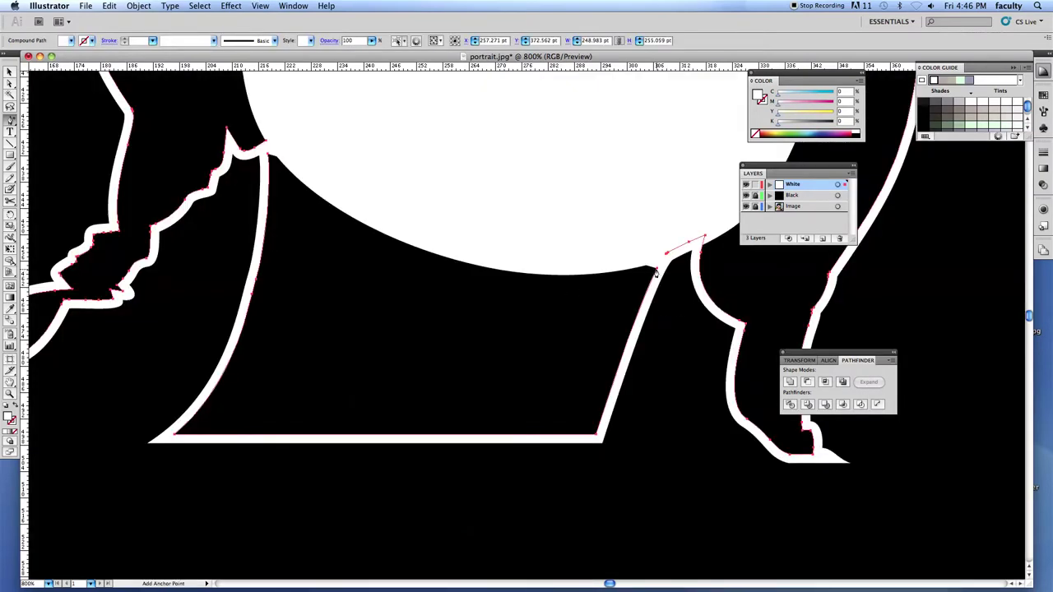
click(657, 272)
key(Return)
super+click(665, 286)
click(654, 275)
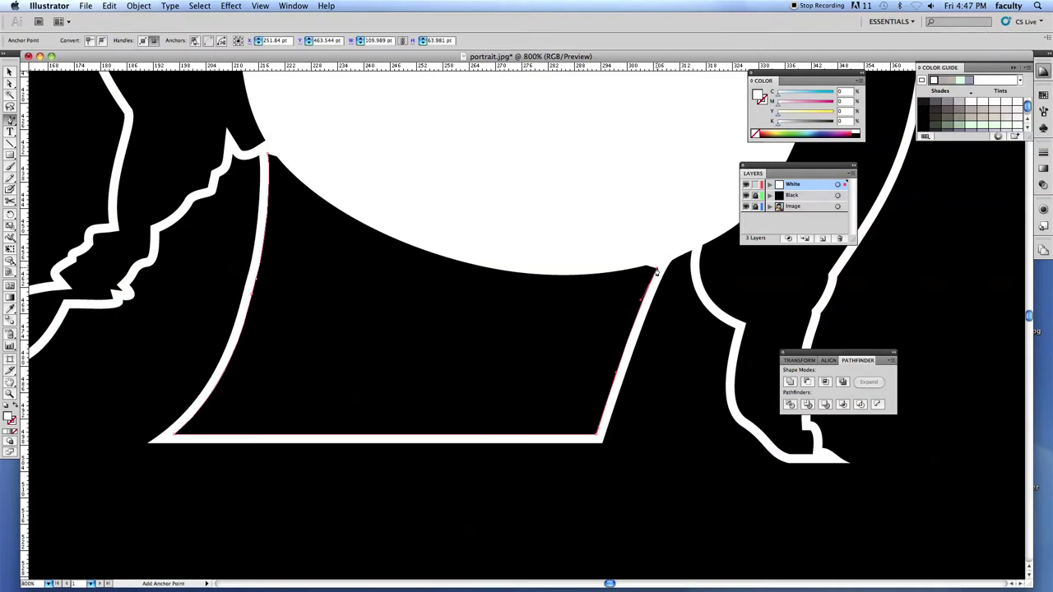
click(655, 273)
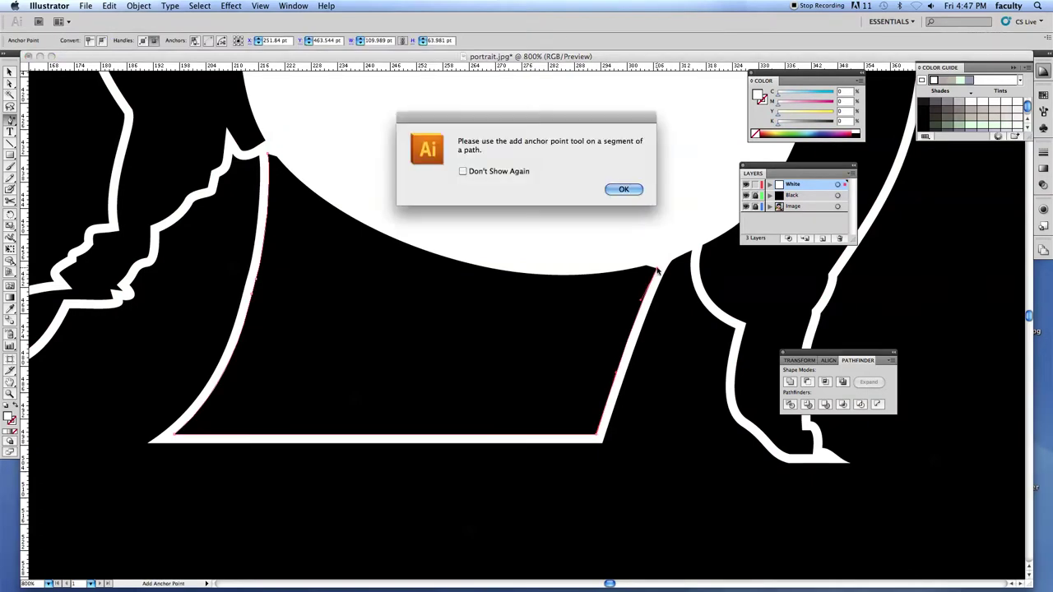
click(623, 189)
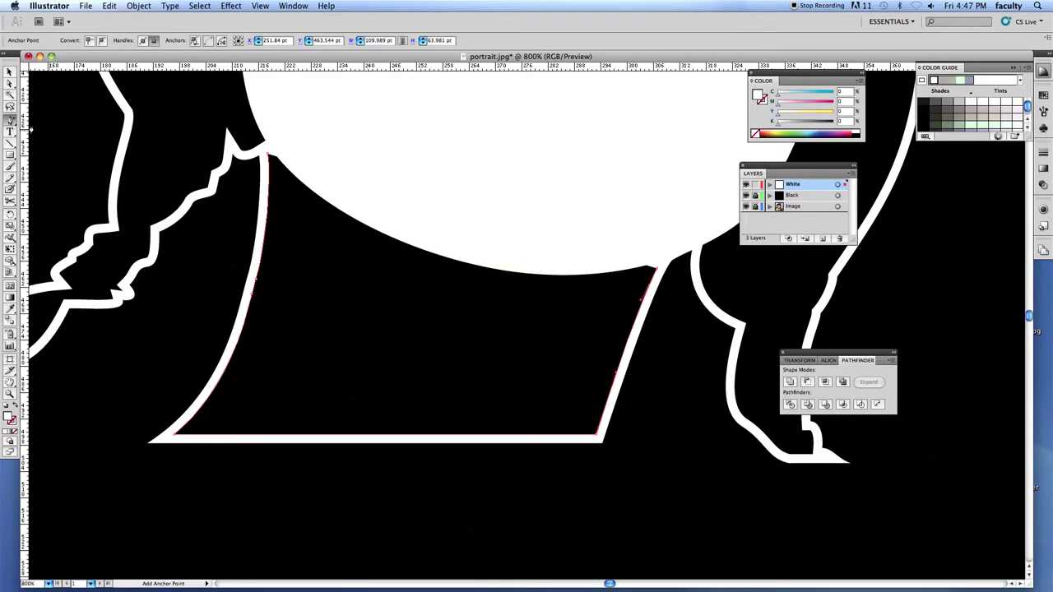
Close the inner neck path with a Pen curve along the chin and retract the extra handle at its right end
drag(10, 121, 45, 124)
click(265, 155)
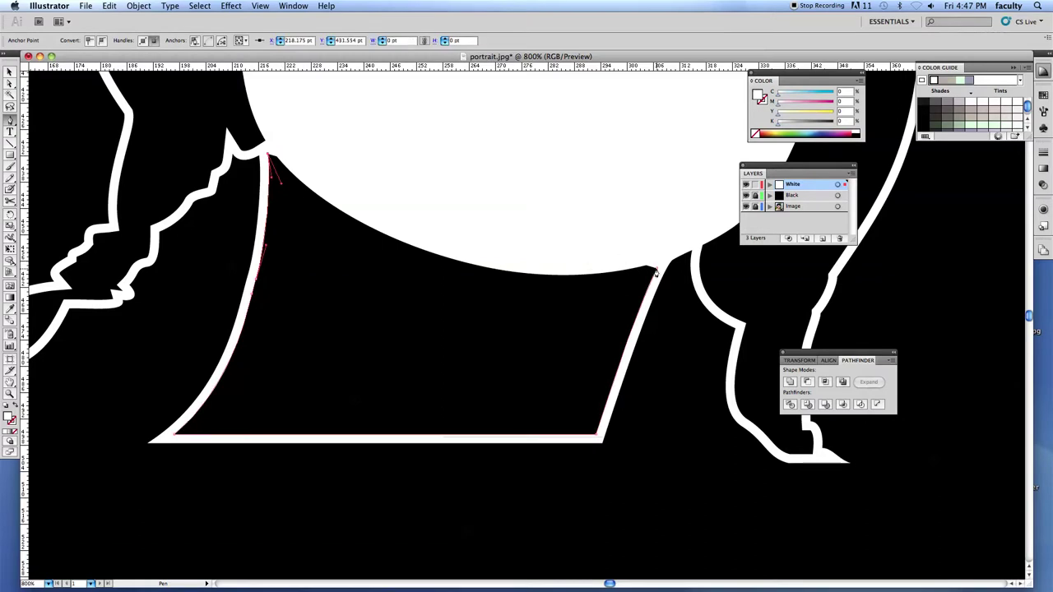
drag(656, 267, 872, 202)
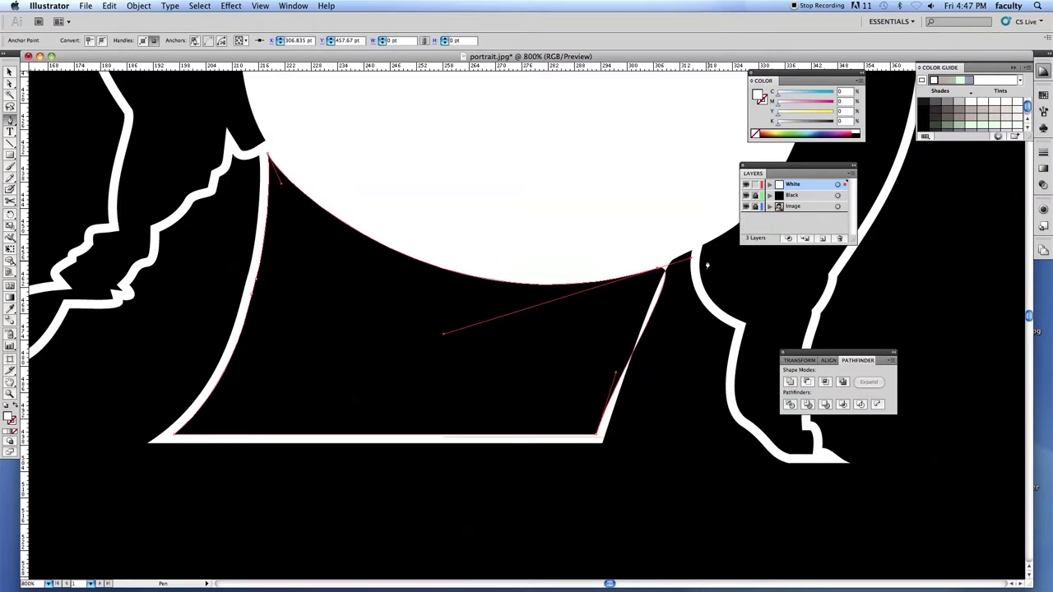
drag(691, 258, 640, 314)
key(p)
key(p)
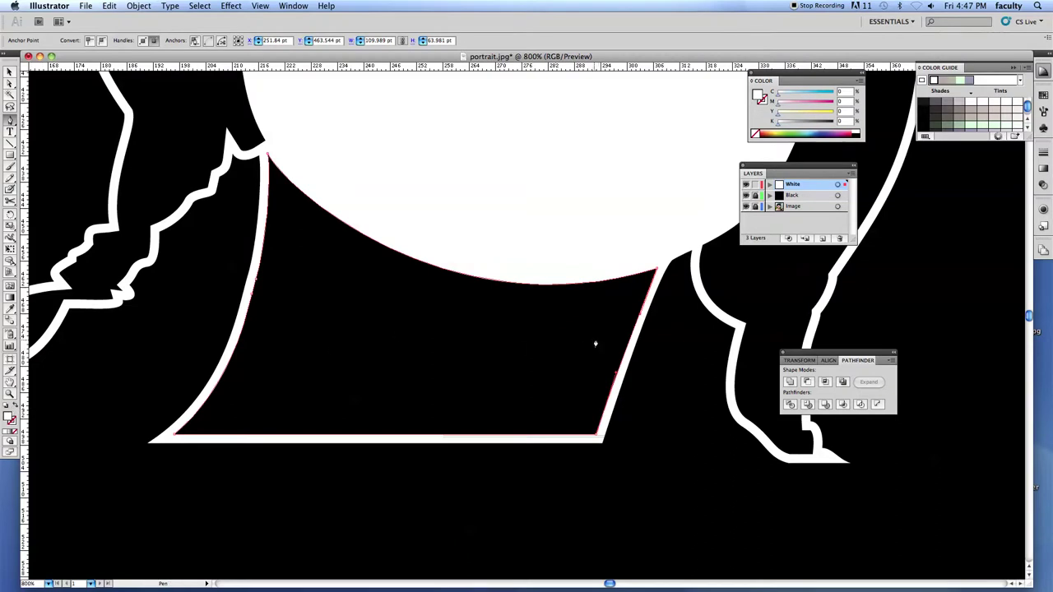
Select the whole head outline and release its compound path
key(i)
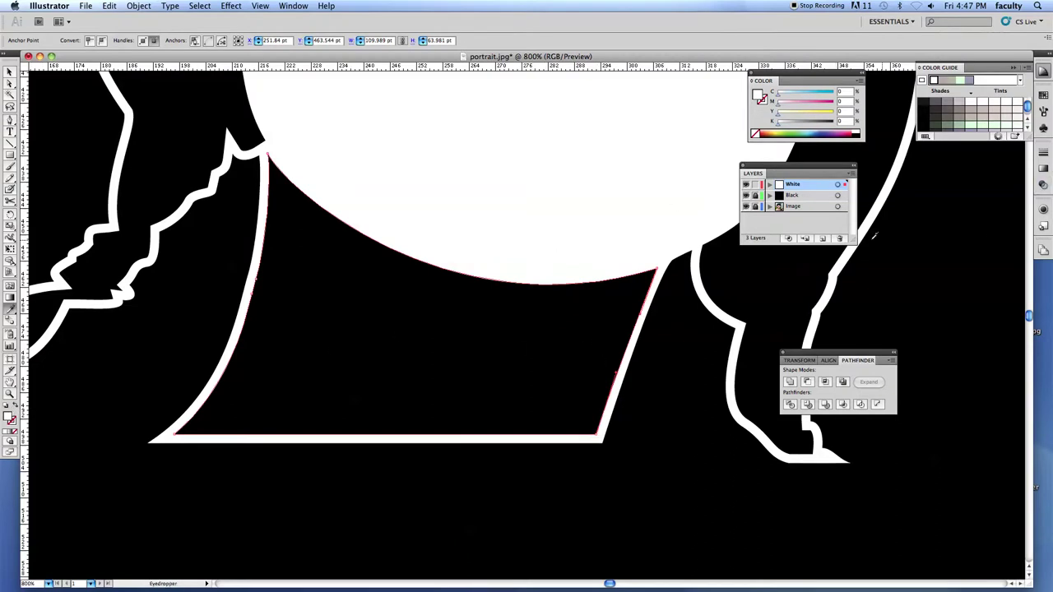
click(9, 72)
alt+super+click(425, 399)
alt+super+click(426, 399)
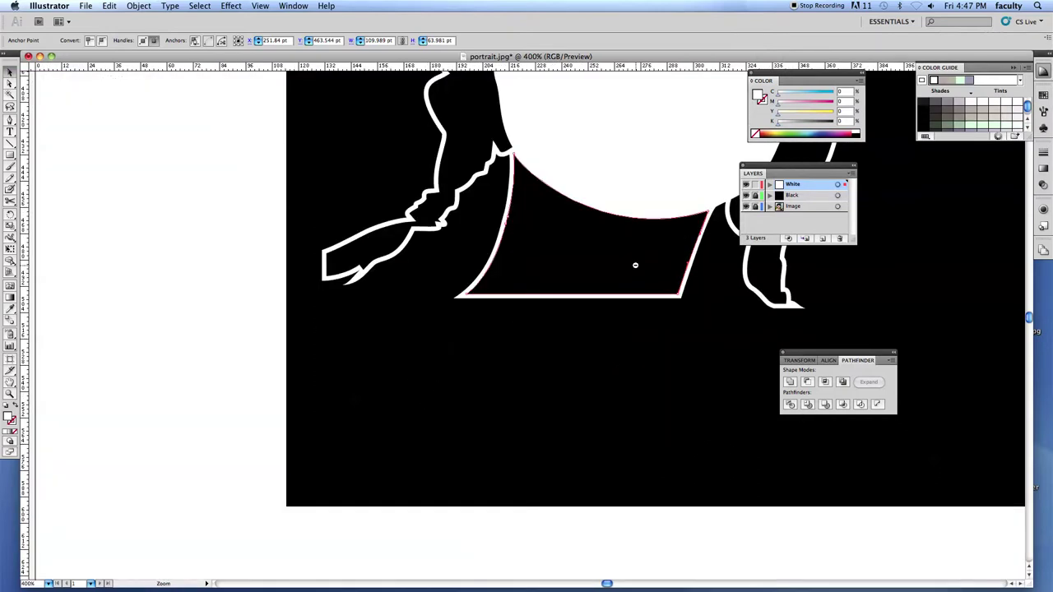
alt+super+click(634, 266)
drag(601, 295, 457, 353)
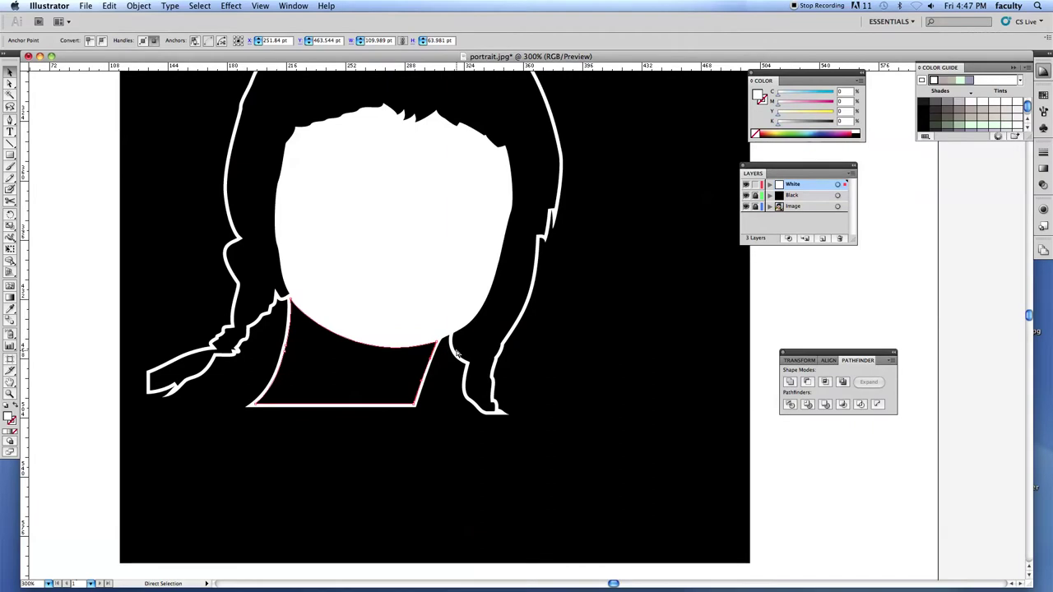
key(Delete)
key(v)
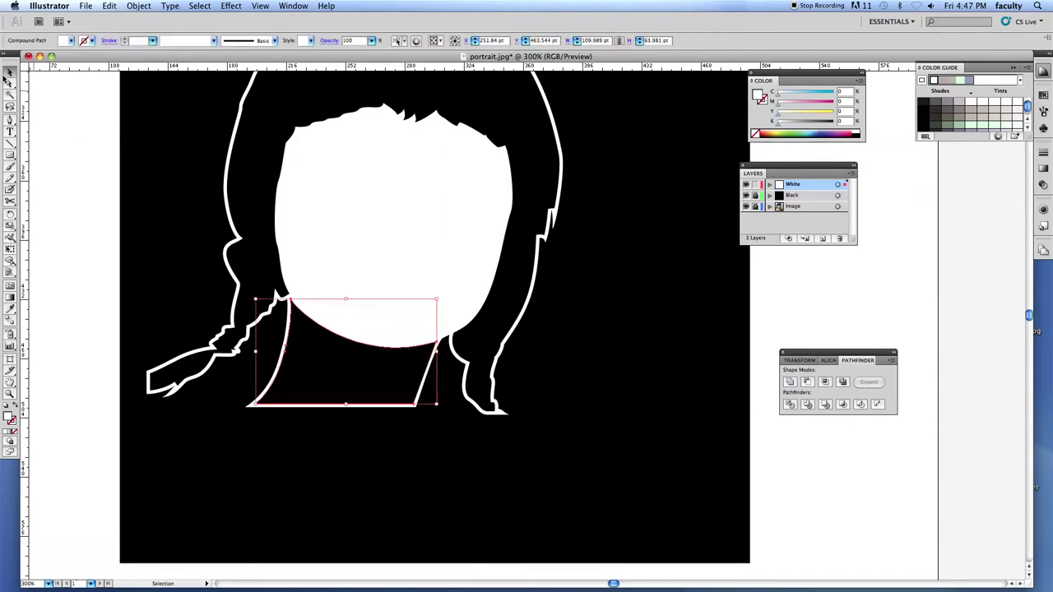
click(99, 263)
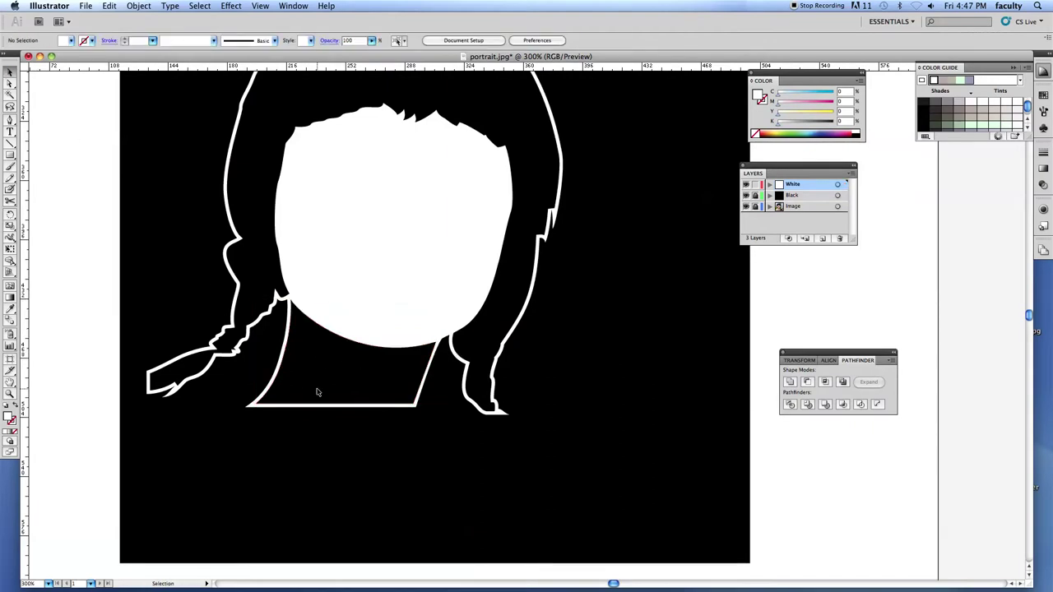
click(288, 346)
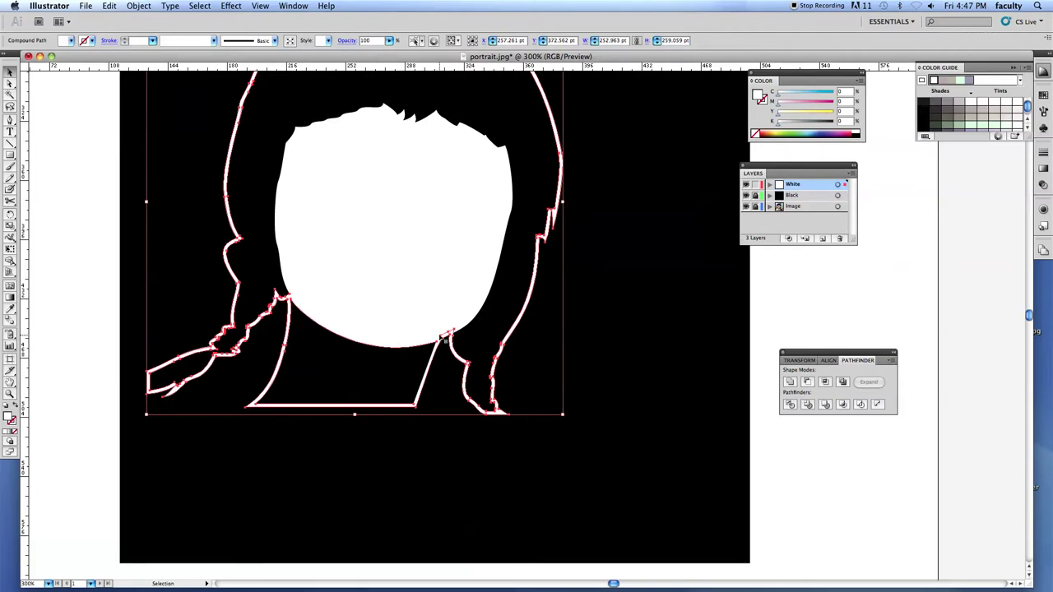
click(132, 6)
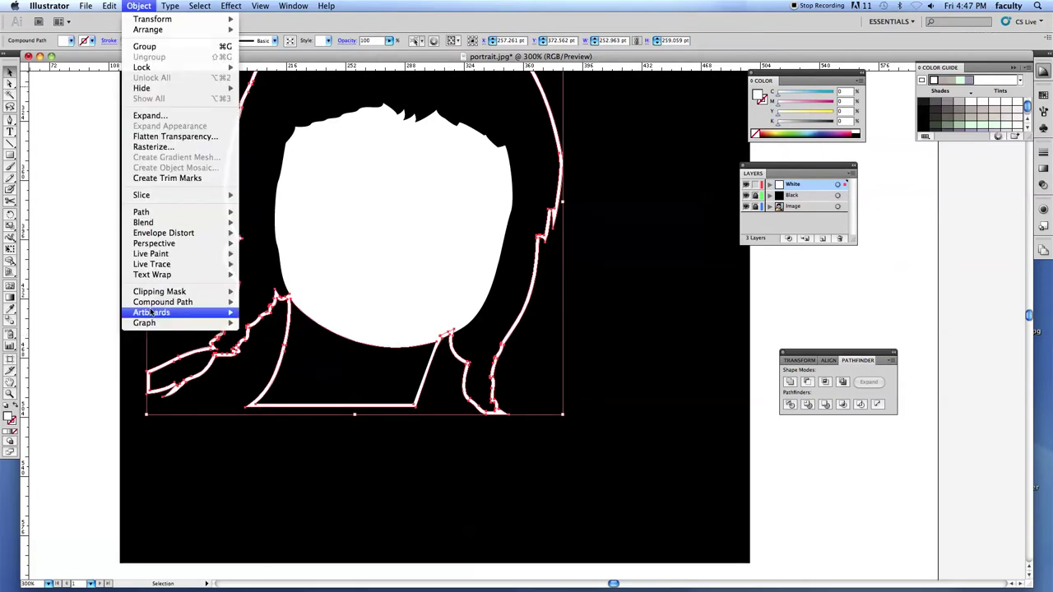
mouse_move(151, 306)
click(264, 312)
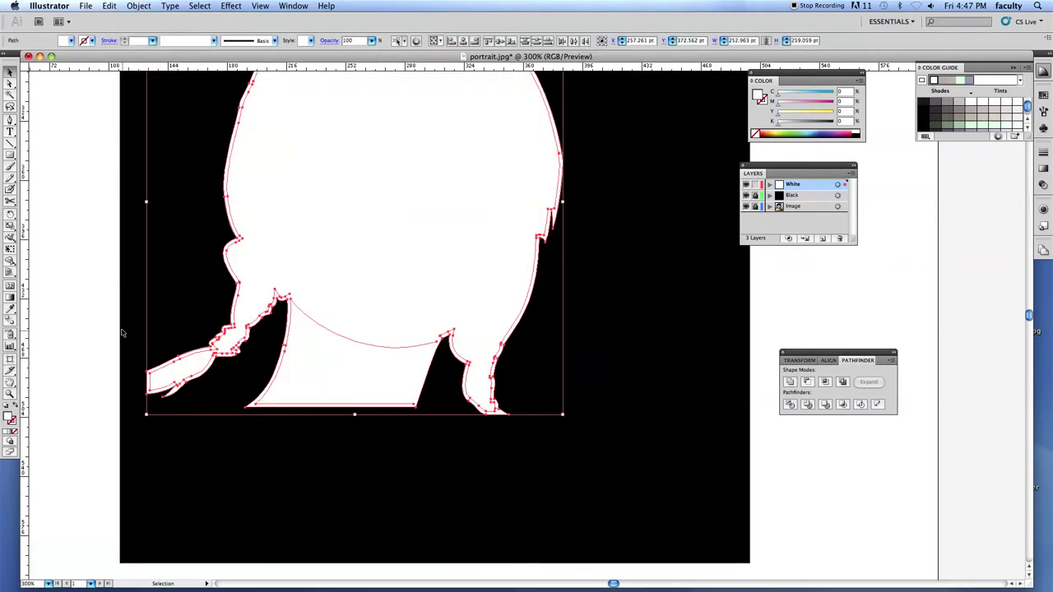
Select the released neck, outer head and inner hair paths one by one and examine them in Outline view
click(105, 329)
click(312, 344)
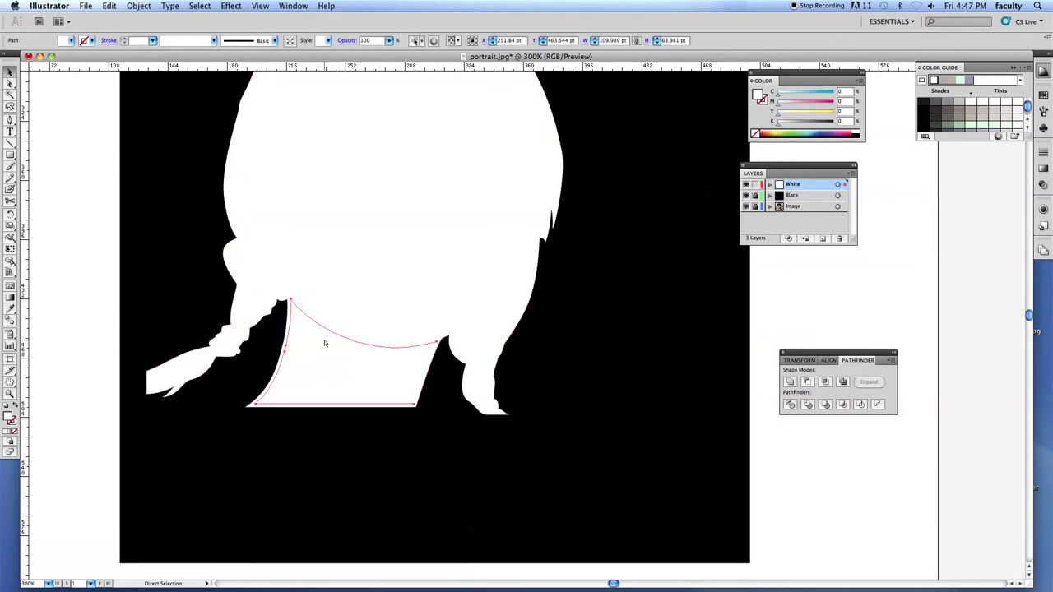
click(307, 297)
click(300, 296)
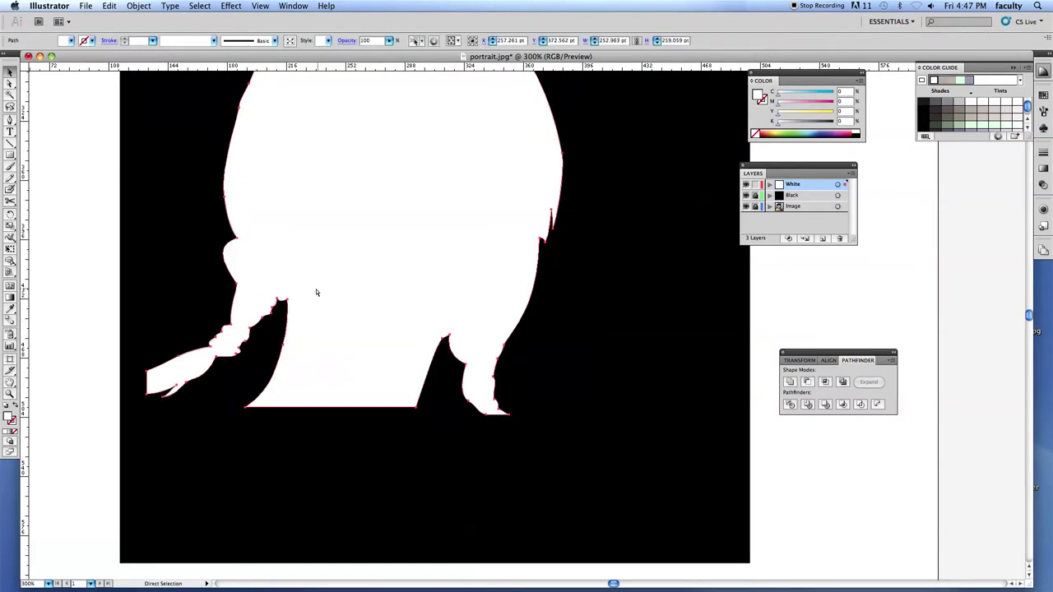
key(super+y)
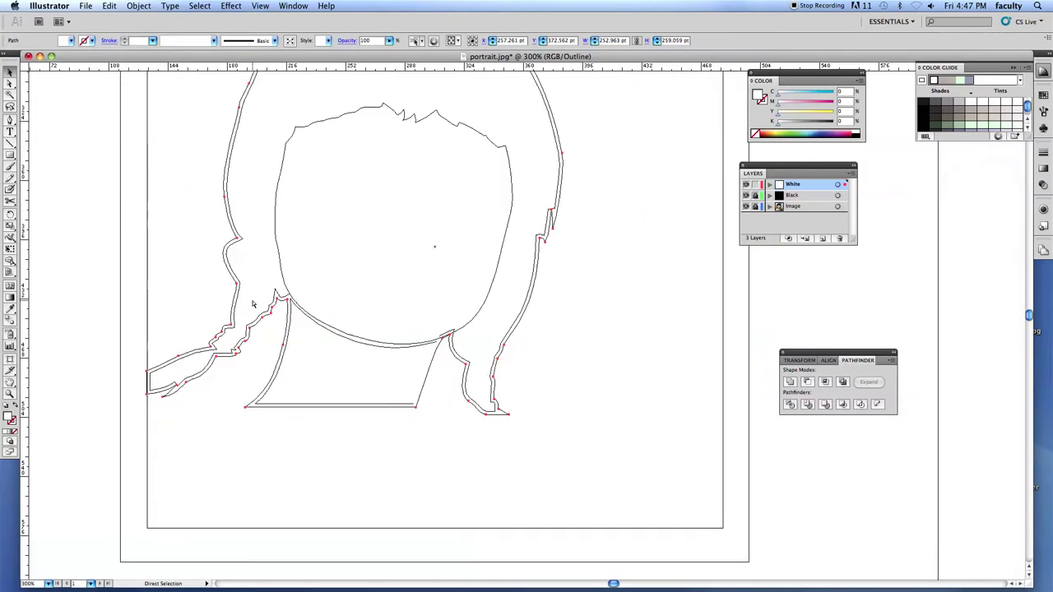
key(z)
key(v)
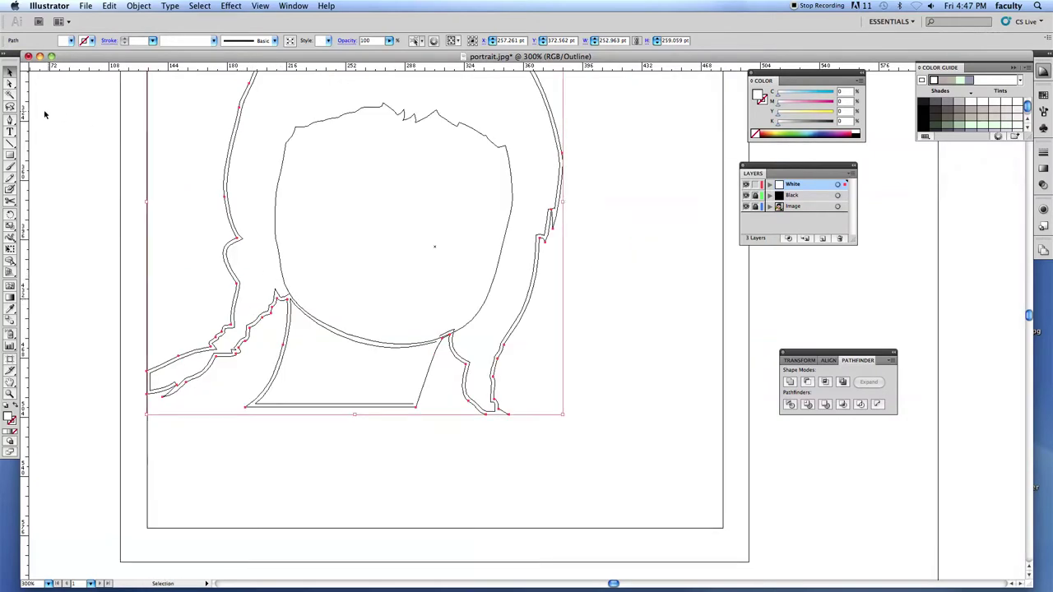
click(11, 121)
key(v)
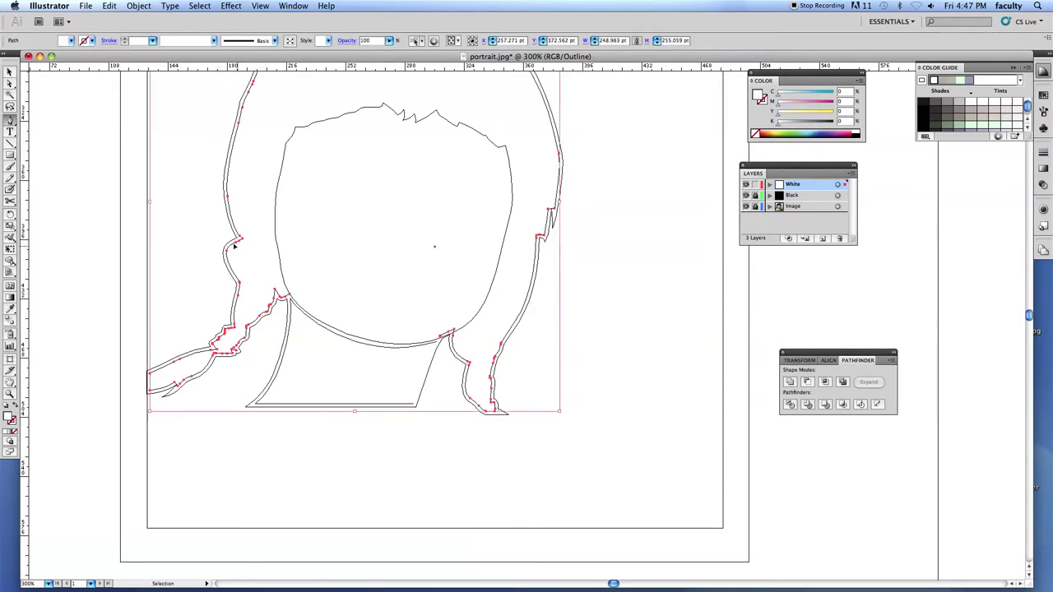
super+click(89, 240)
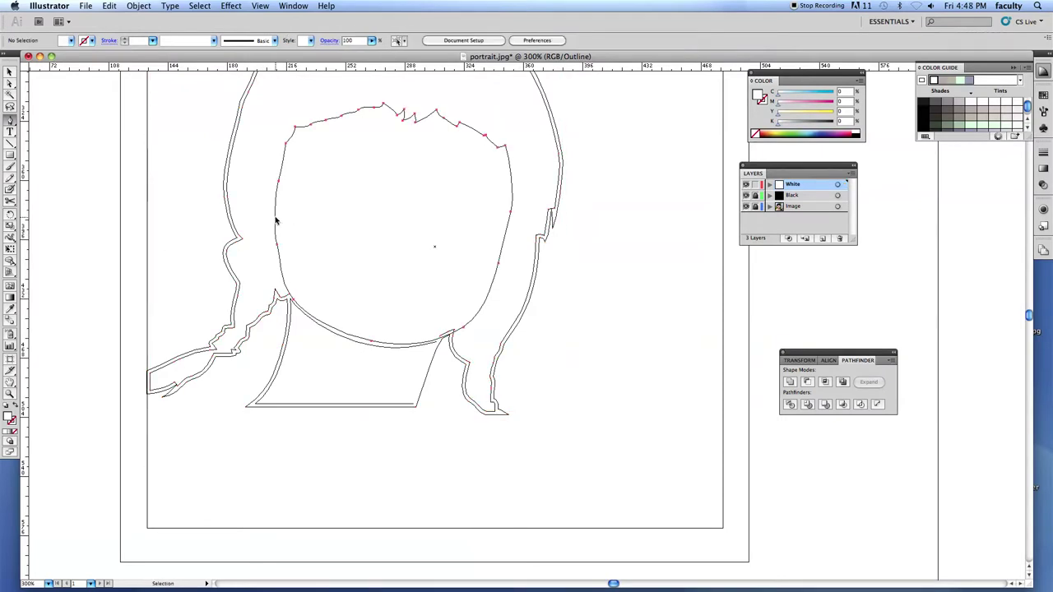
Create a slightly larger copy of the face outline with Offset Path, keeping mitered joins and a miter limit of 4
click(278, 220)
key(super+shift+b)
click(139, 5)
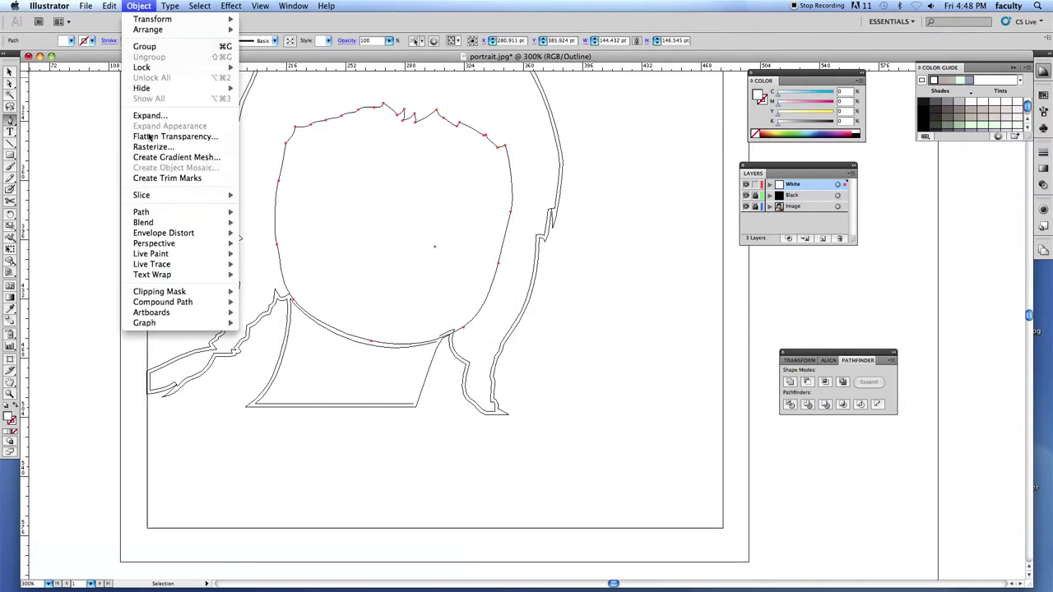
mouse_move(165, 212)
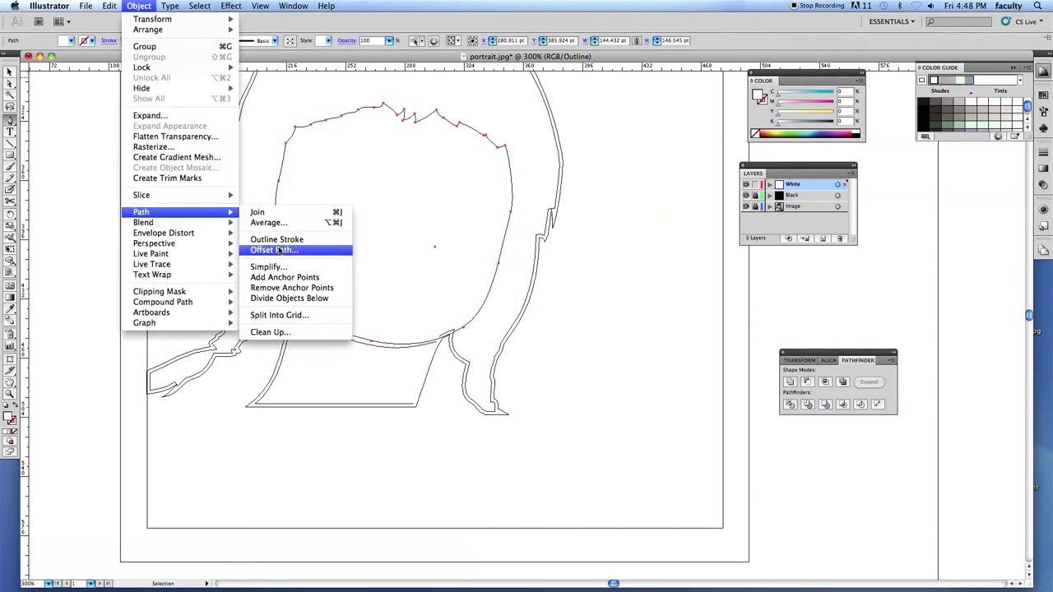
click(280, 251)
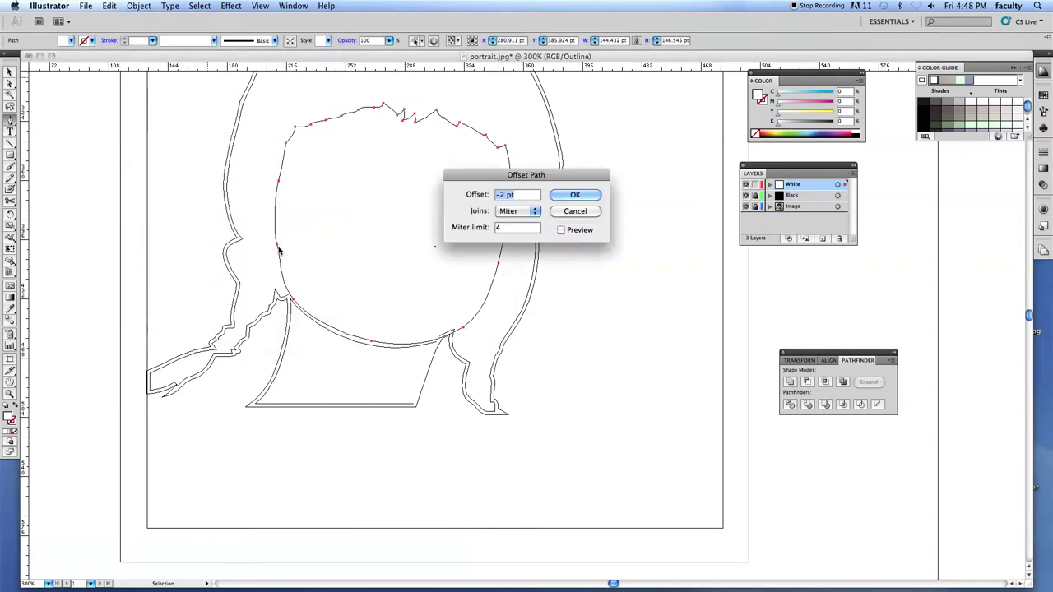
click(562, 200)
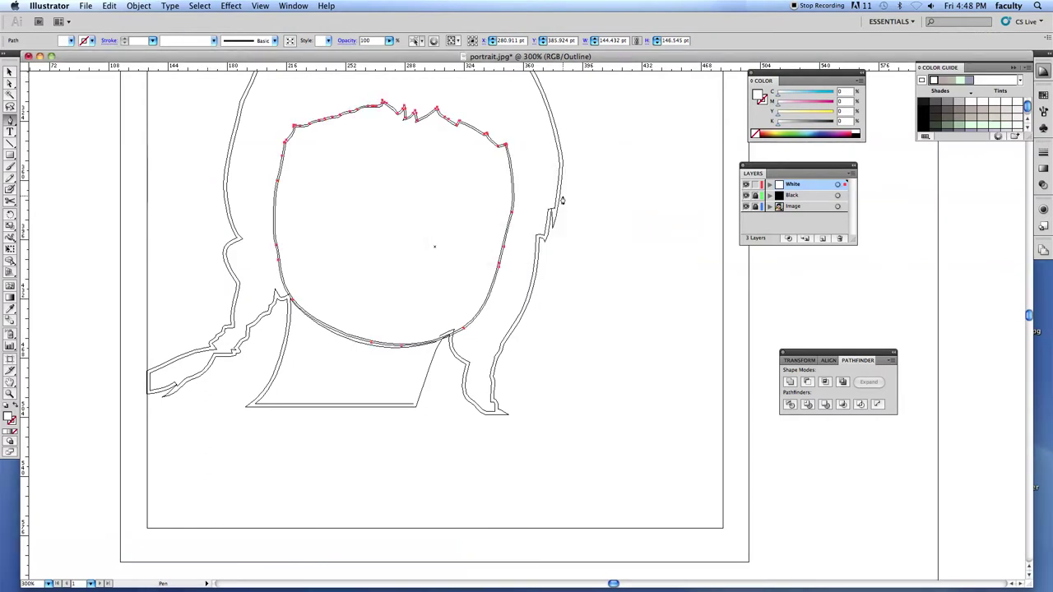
Close the inner hair path with a straight Pen segment from the left jaw junction to the right neck-jaw junction
super+click(281, 299)
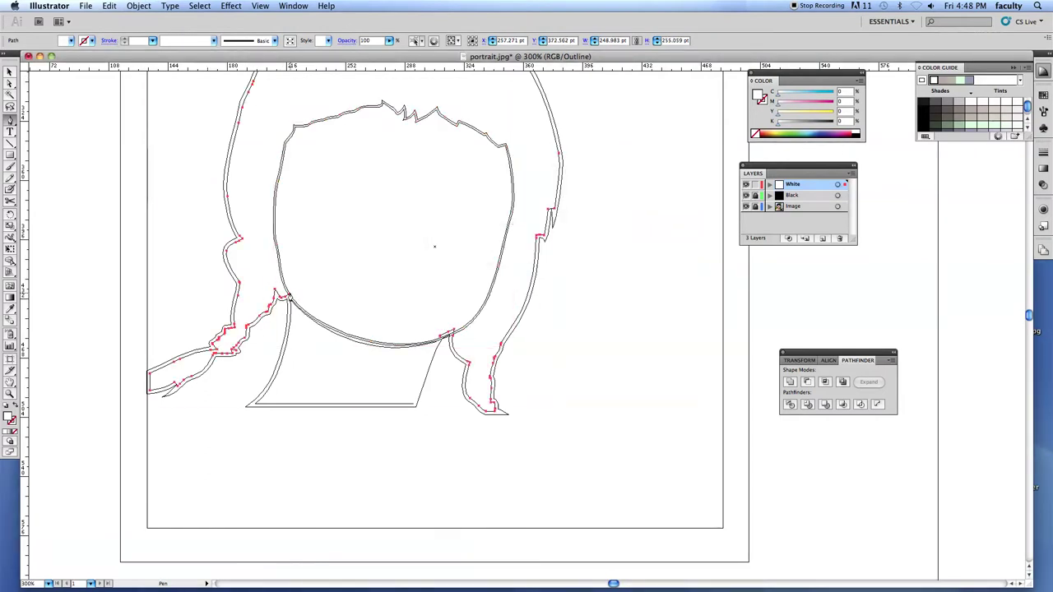
super+click(323, 297)
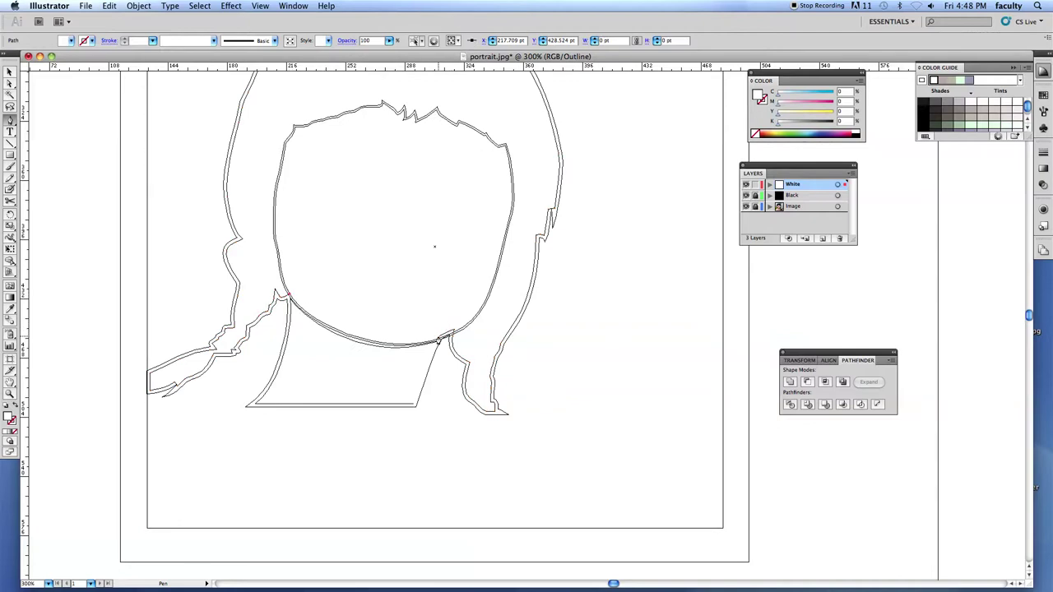
click(444, 338)
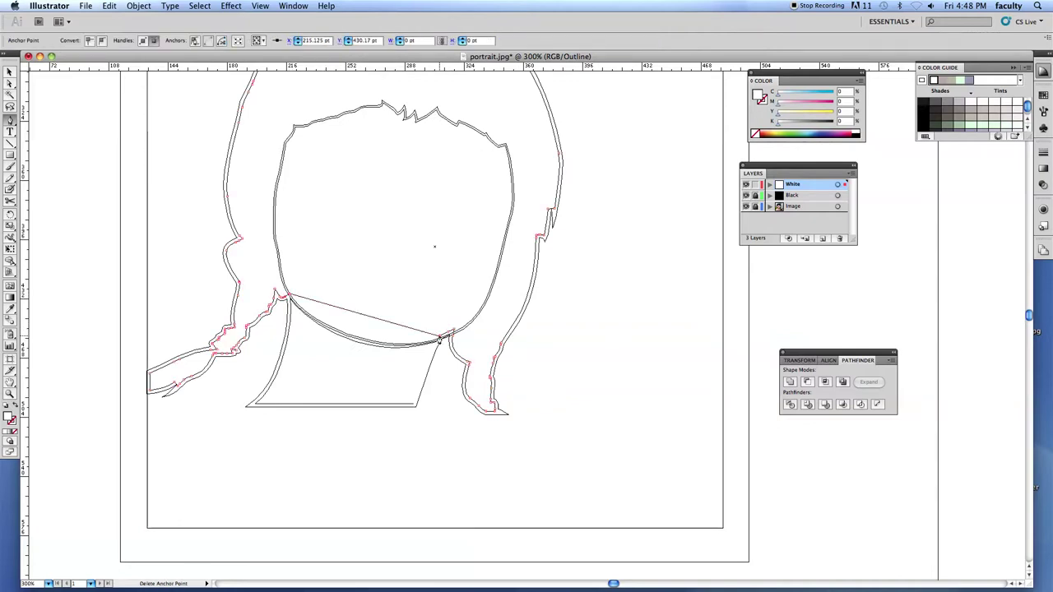
super+click(458, 345)
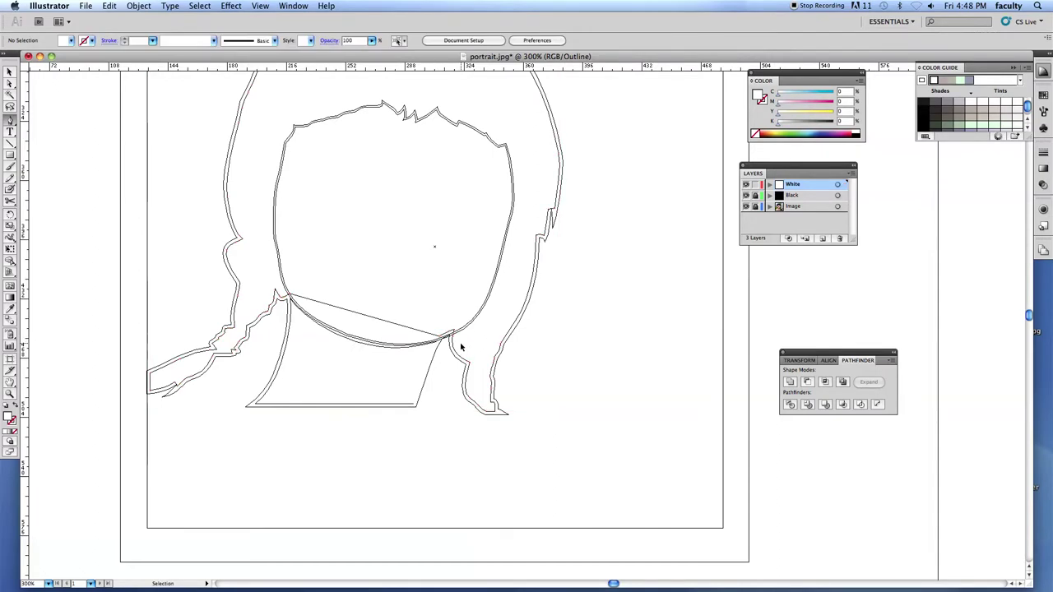
Select the closed inner hair path and check it in Preview
super+click(457, 352)
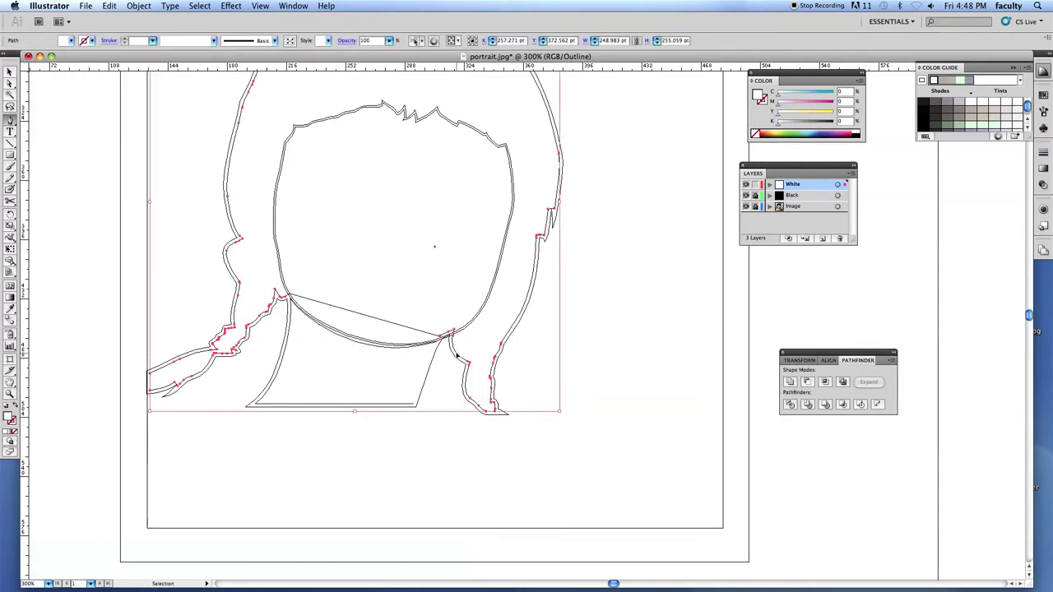
key(super+y)
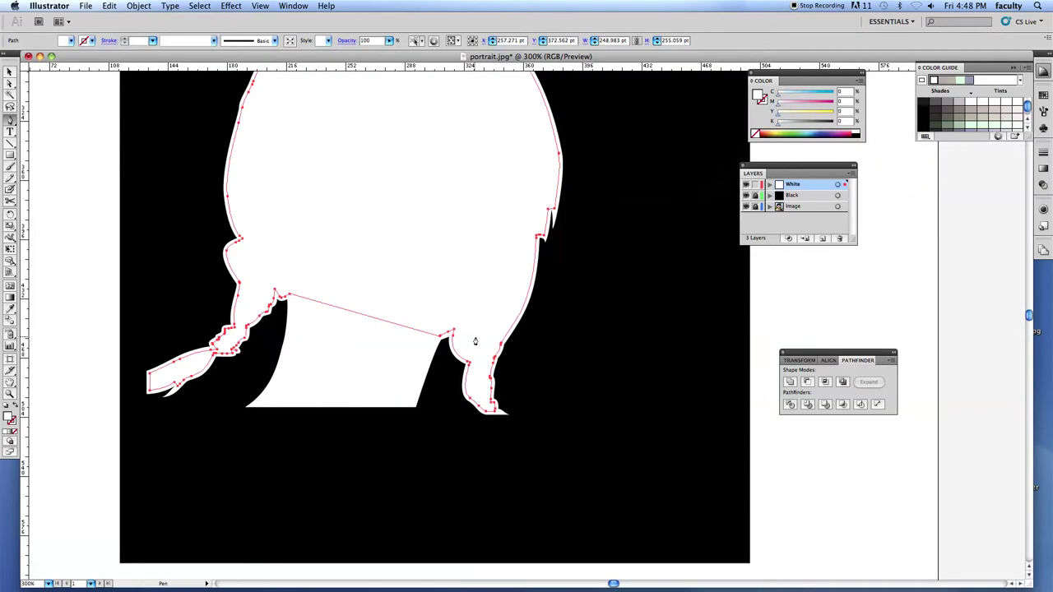
key(super)
key(shift)
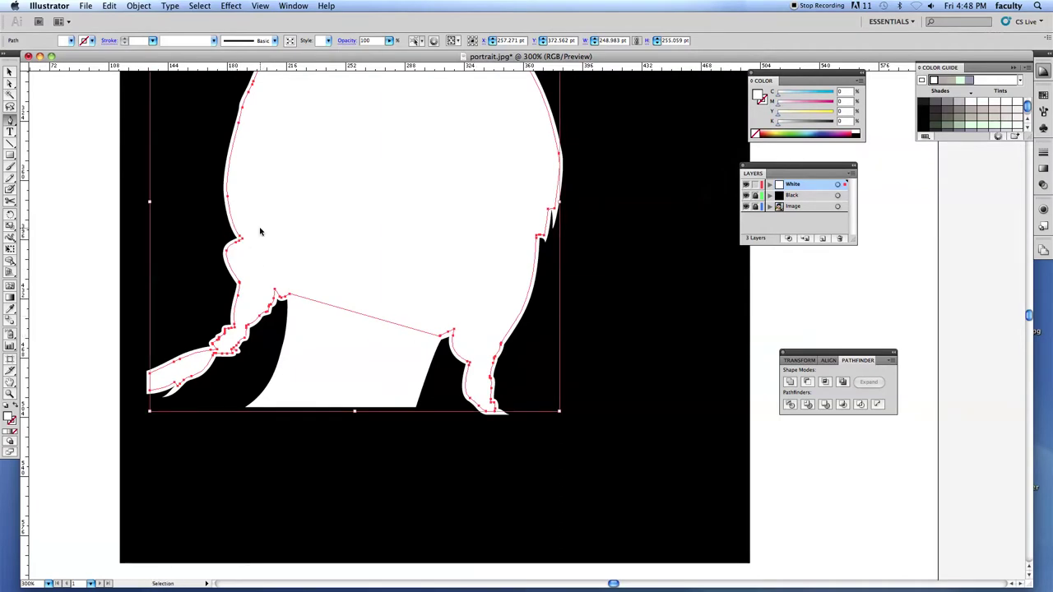
click(91, 214)
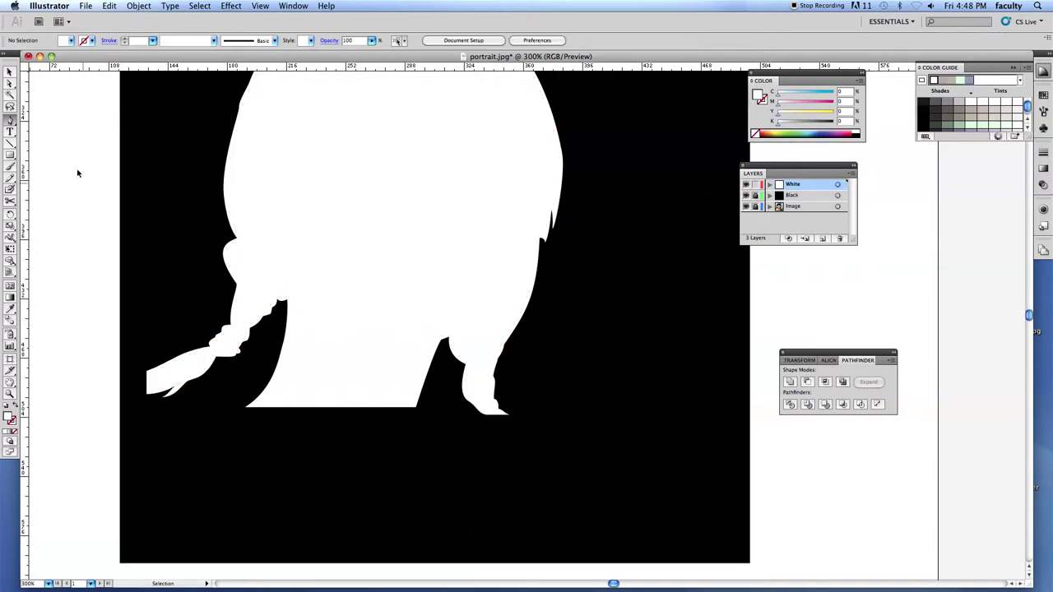
Select the inner hair, face, neck and outer head paths one by one in Preview to check which shape each one covers
click(334, 229)
right_click(332, 231)
key(Escape)
key(a)
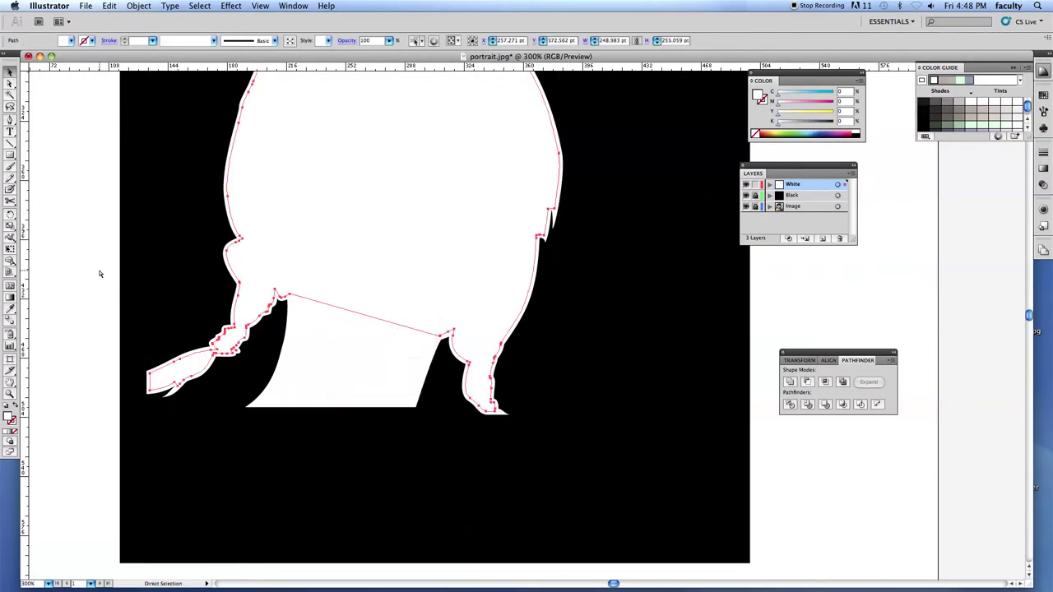
click(99, 273)
click(290, 281)
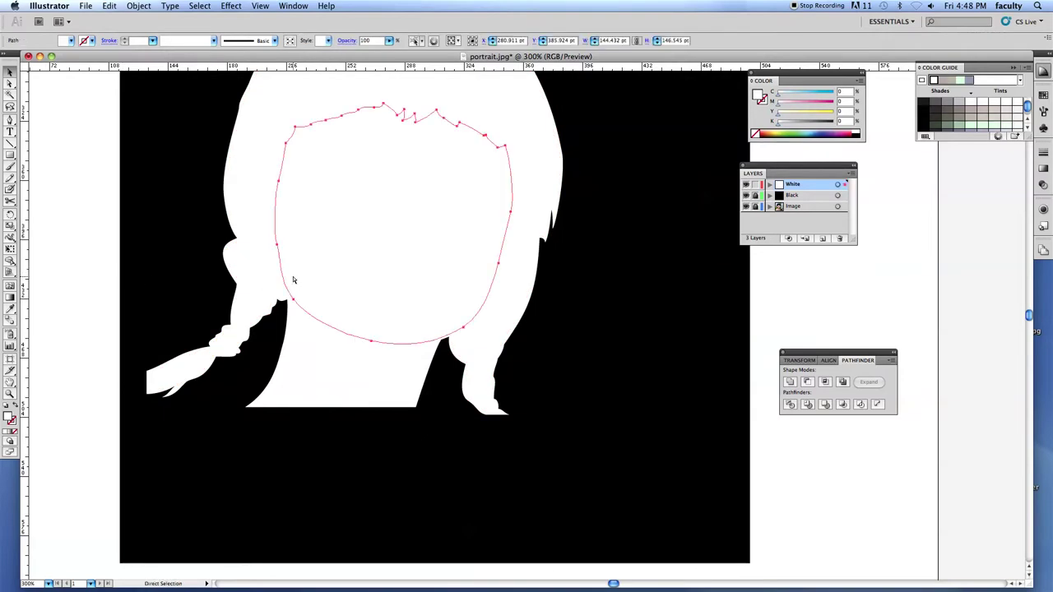
click(233, 269)
click(333, 268)
click(289, 323)
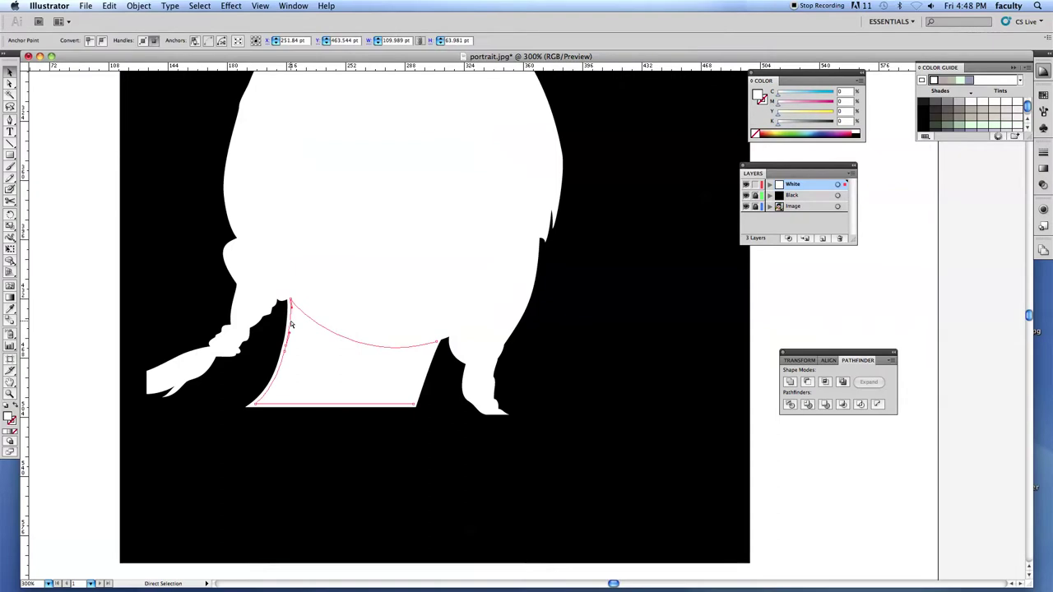
click(265, 292)
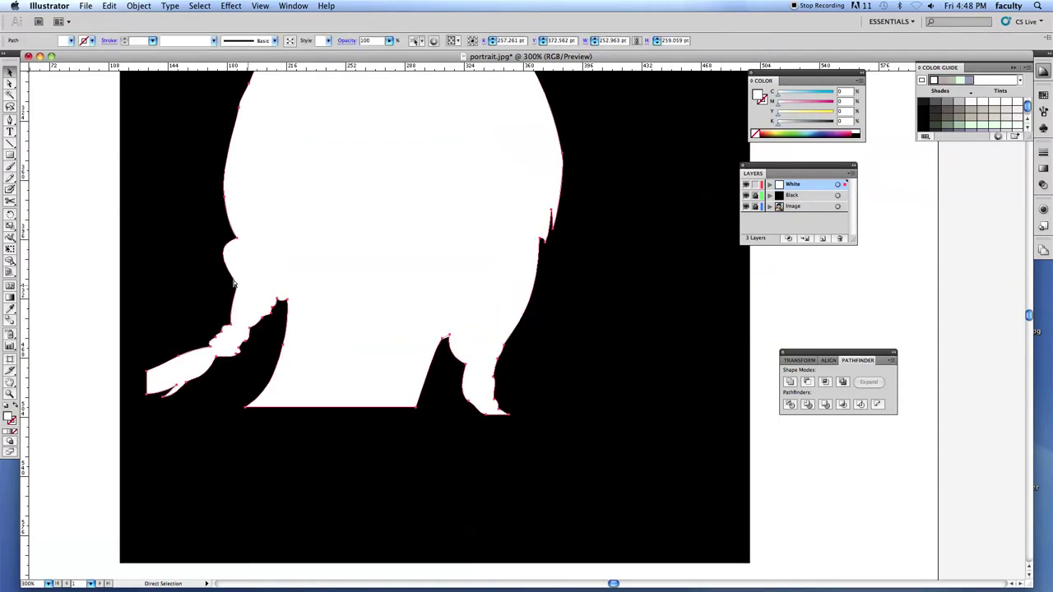
click(243, 284)
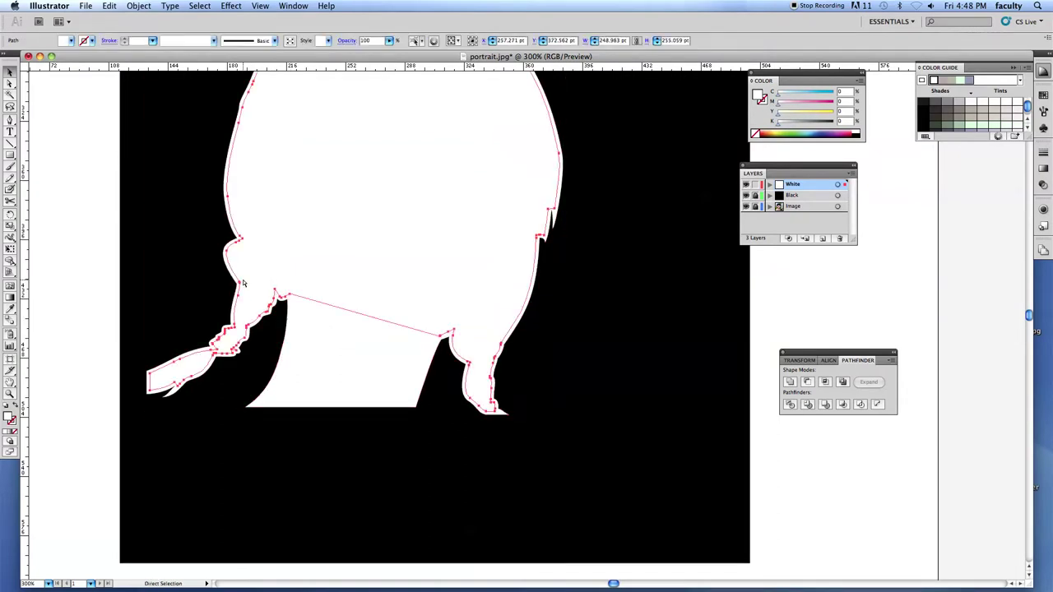
click(11, 74)
click(386, 361)
click(311, 306)
click(294, 303)
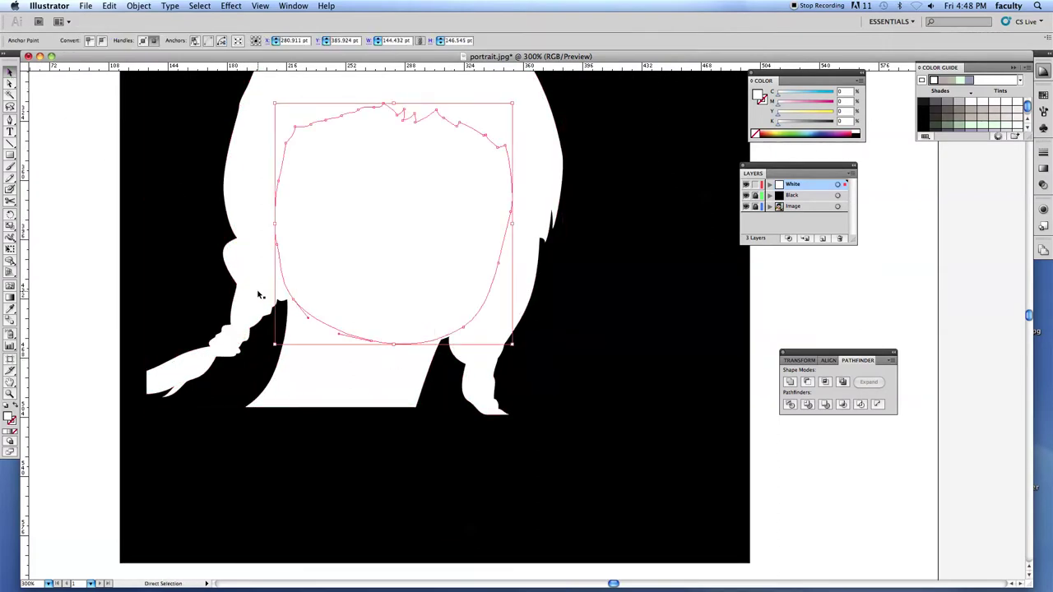
Select the inner hair path and the outer head outline together and combine them with Exclude so the hair area is cut out
key(super+y)
key(v)
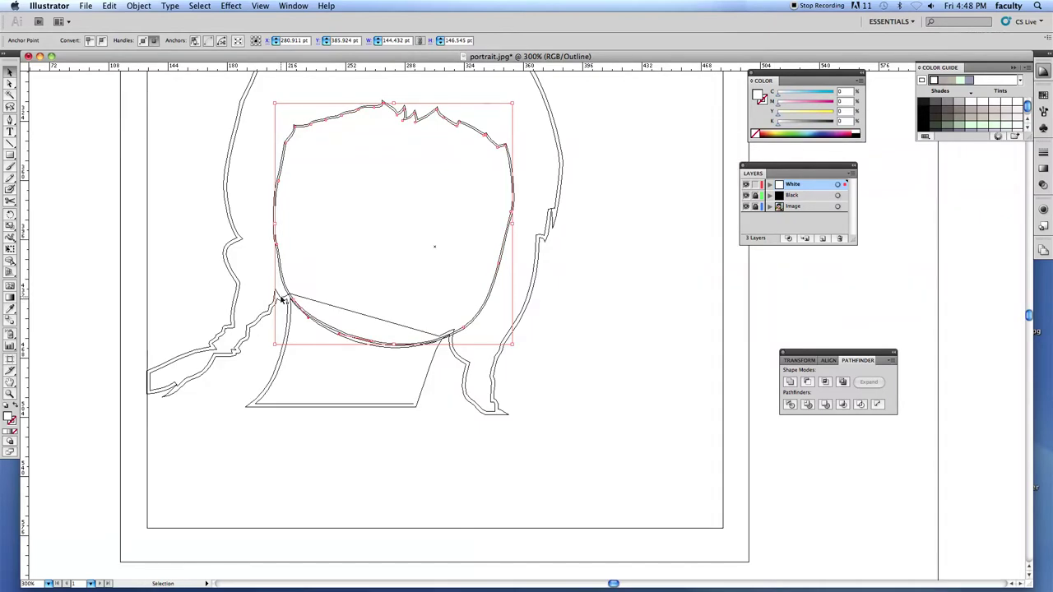
click(282, 300)
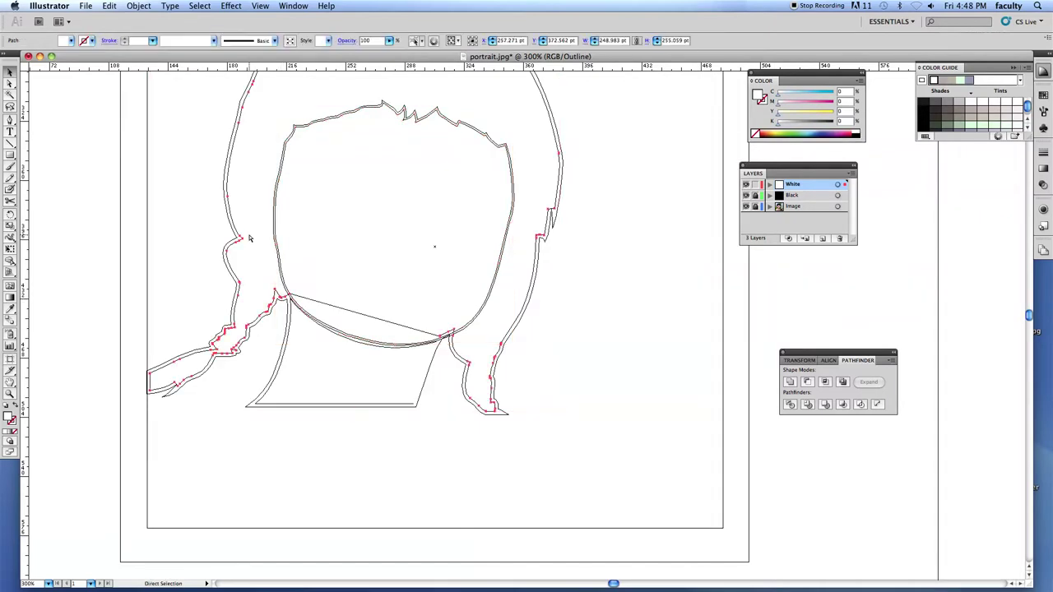
key(super+y)
shift+click(235, 237)
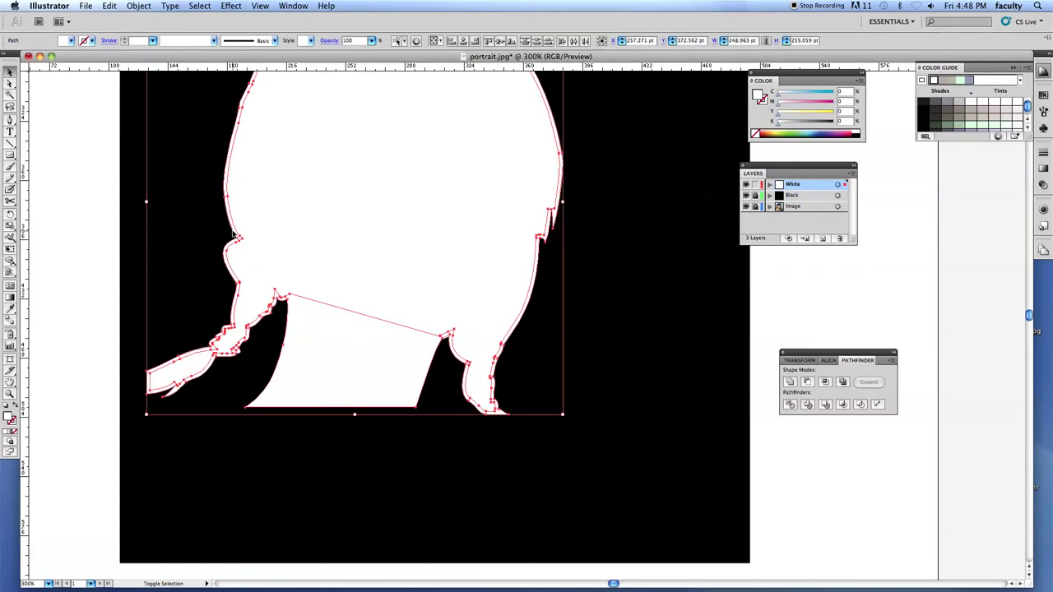
click(843, 383)
click(813, 476)
Examine the whole portrait and its inner neck path at 200% zoom in Preview and Outline view
key(z)
alt+click(403, 335)
drag(449, 298, 345, 337)
key(a)
click(394, 374)
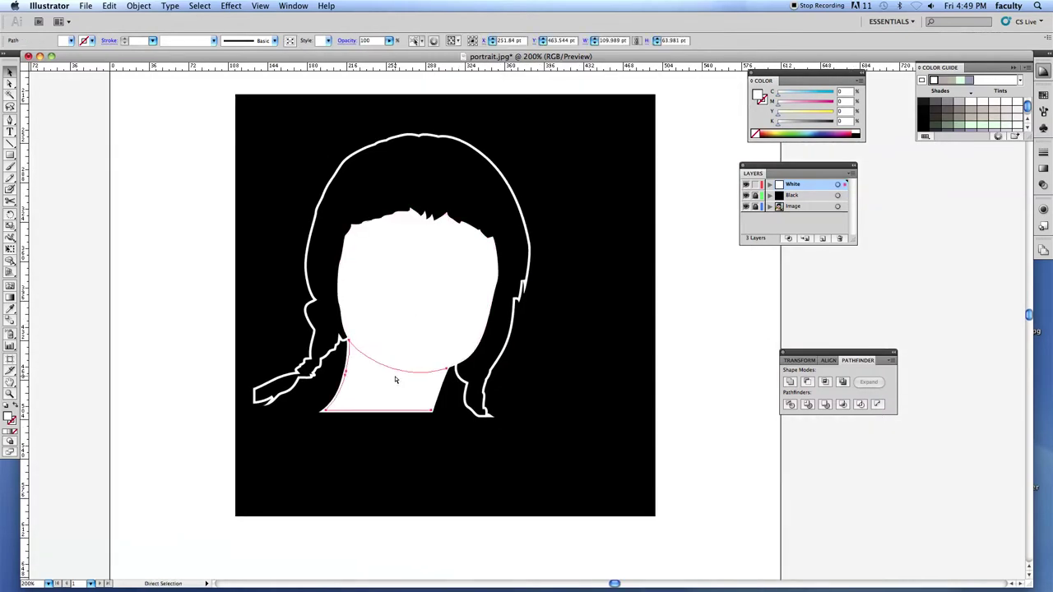
key(super+y)
click(395, 378)
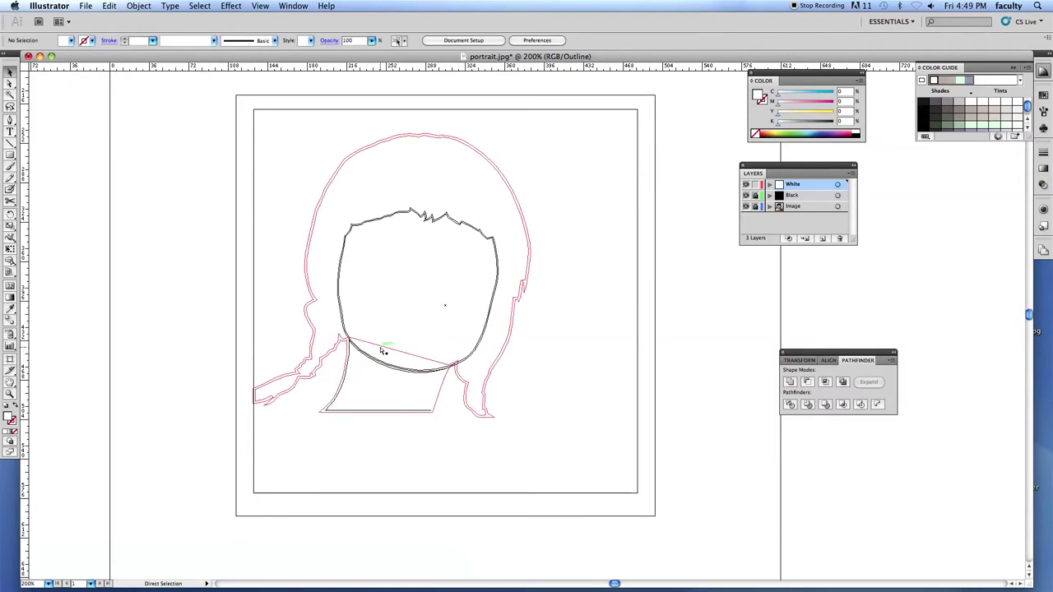
click(383, 351)
Select the original face path with the combined head outline and cut the face out of the outline with Minus Front
key(z)
drag(197, 254, 578, 438)
key(a)
click(118, 288)
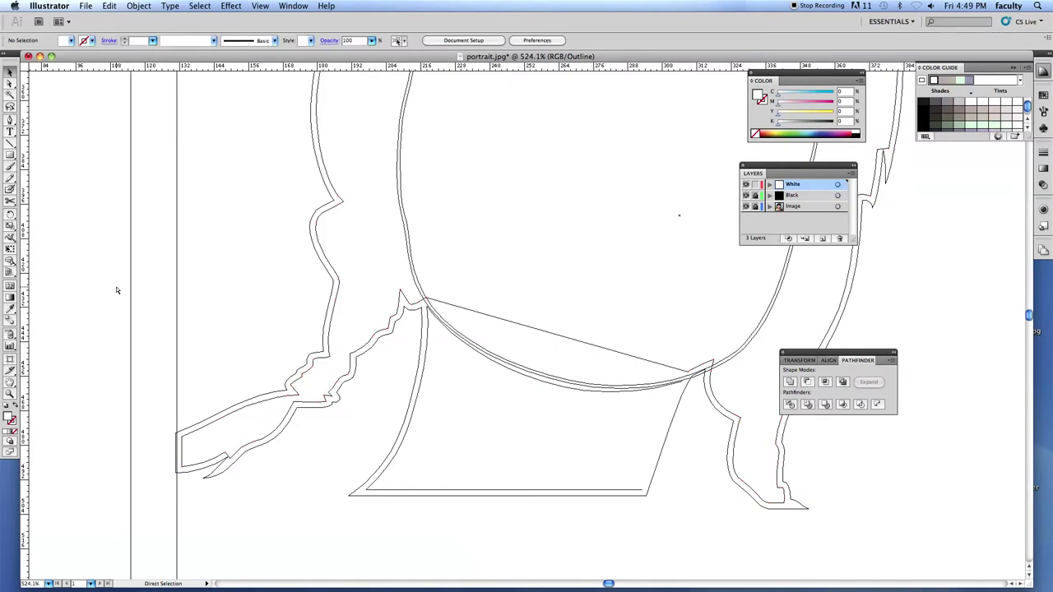
key(v)
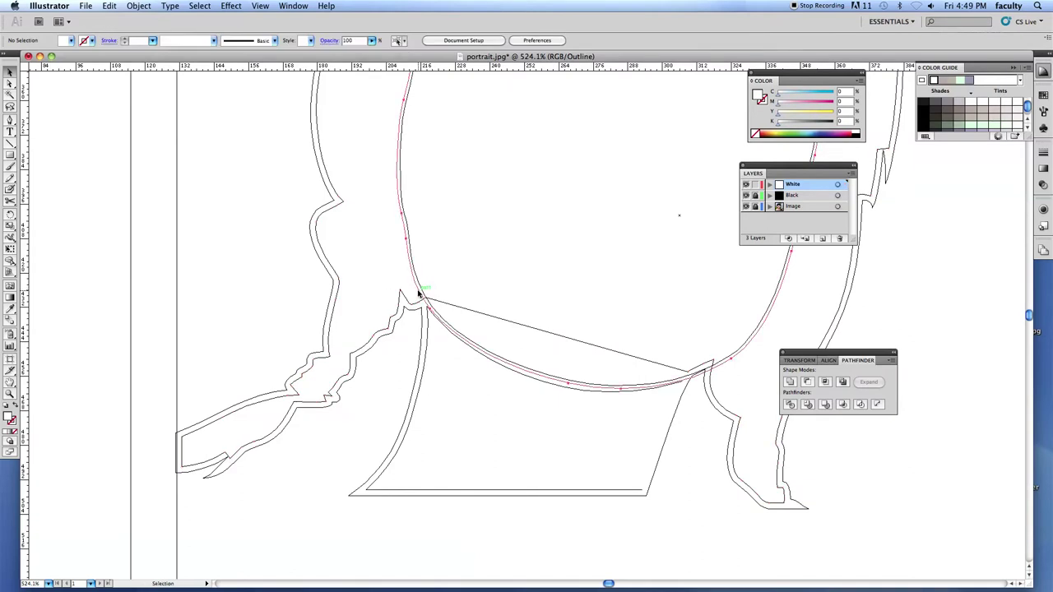
click(418, 292)
mouse_move(422, 290)
mouse_down()
mouse_move(488, 305)
mouse_move(404, 297)
mouse_move(417, 292)
mouse_up()
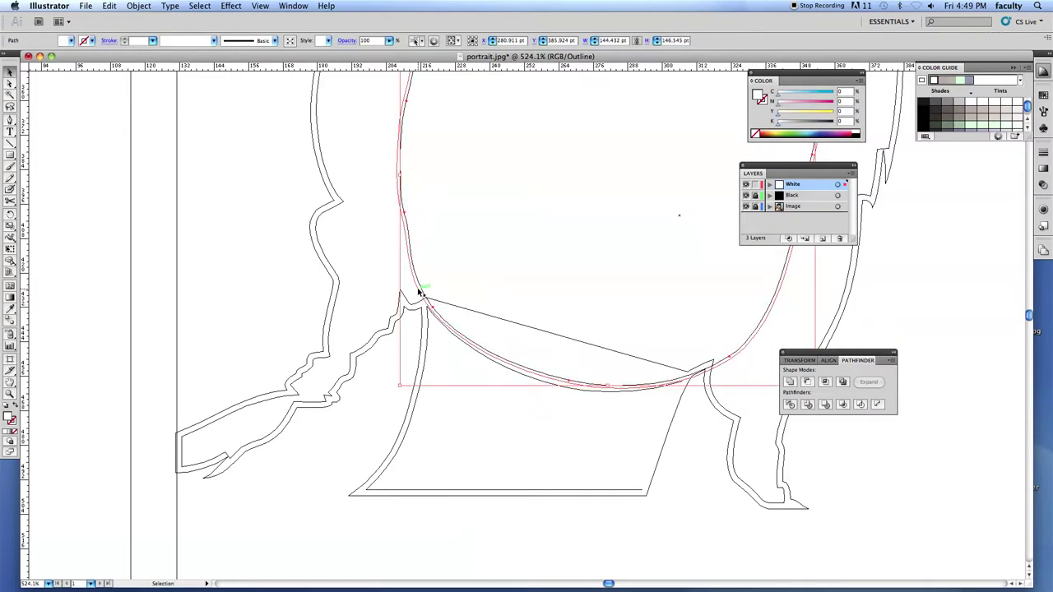
key(super+y)
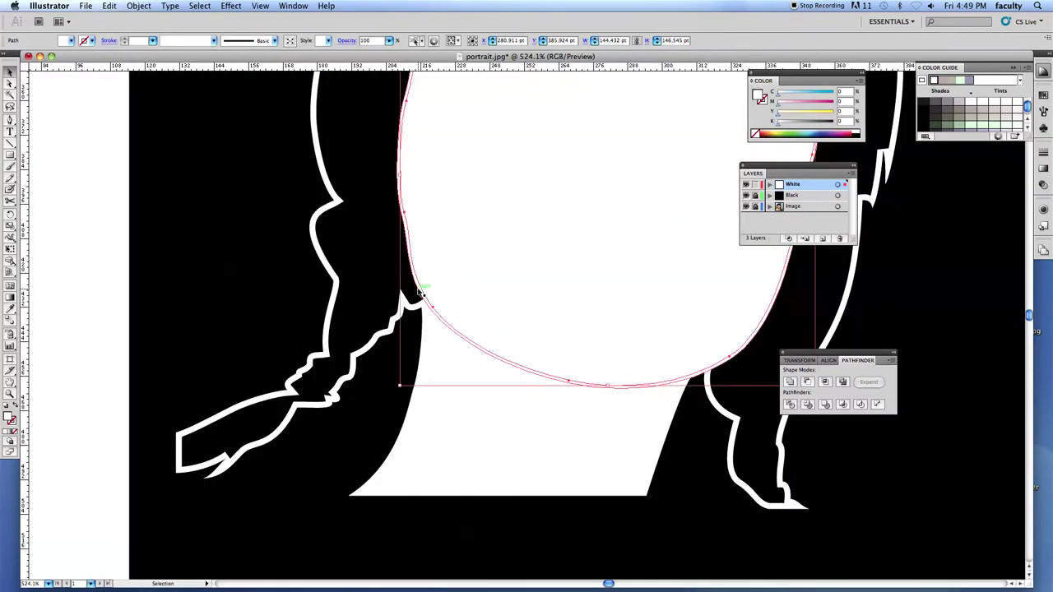
shift+click(412, 301)
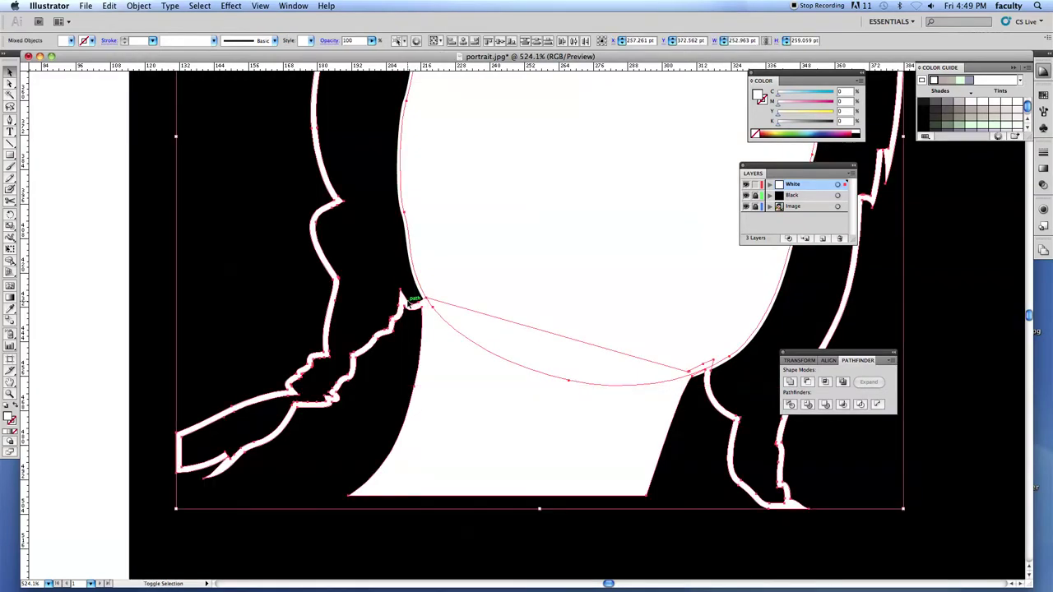
click(808, 383)
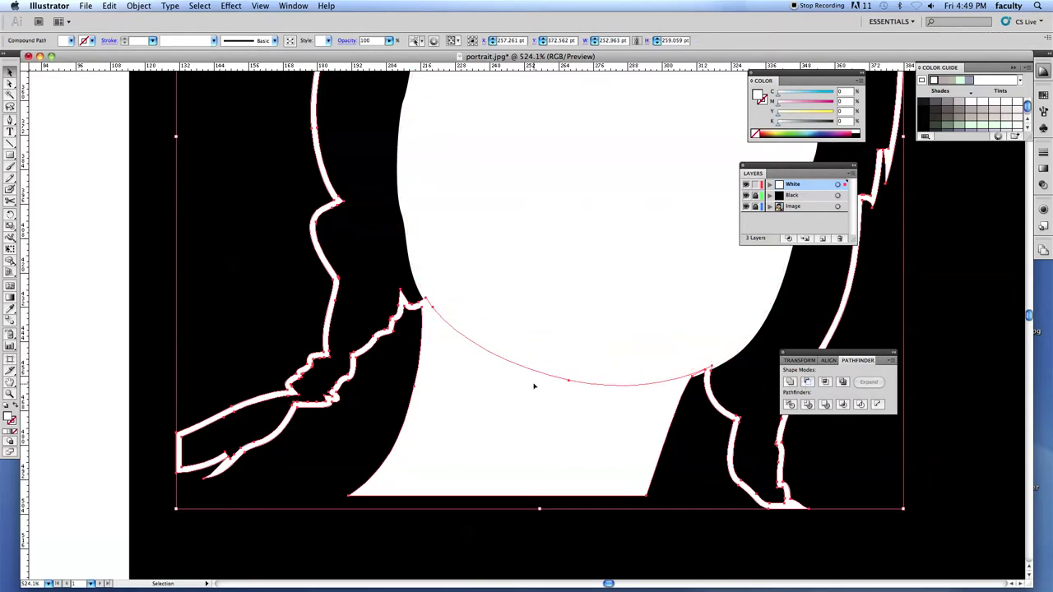
Pull the leftover inner neck path away from the outline in Outline view and delete it
key(a)
key(super+y)
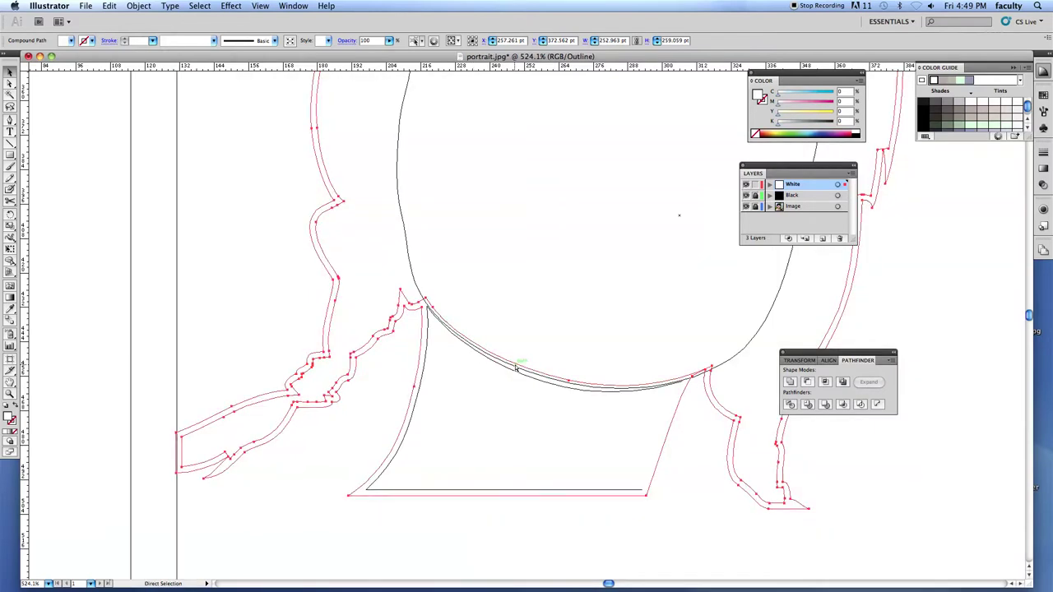
key(v)
click(518, 378)
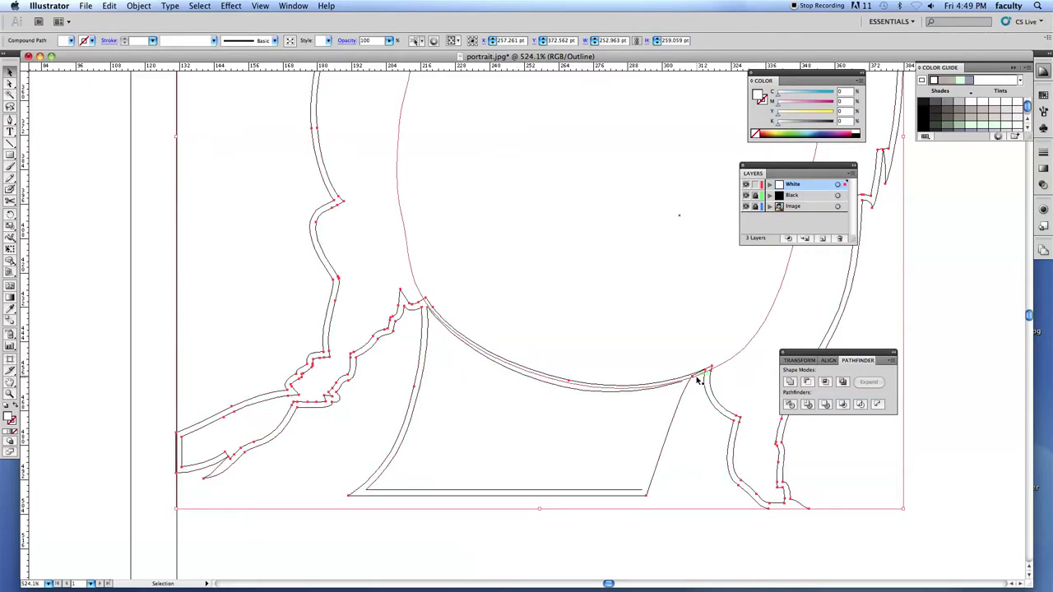
click(713, 543)
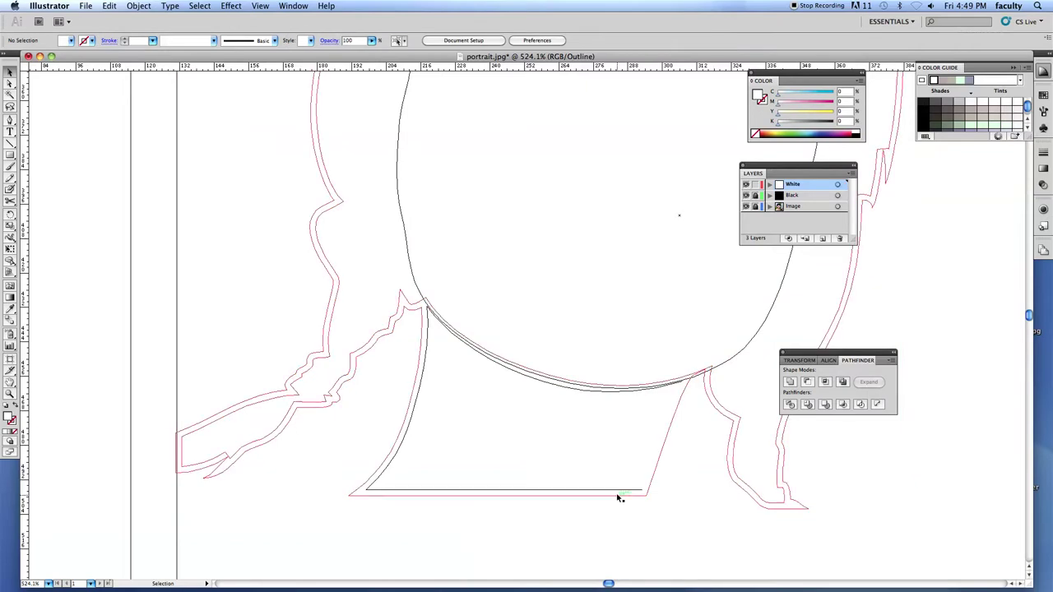
drag(618, 494, 520, 538)
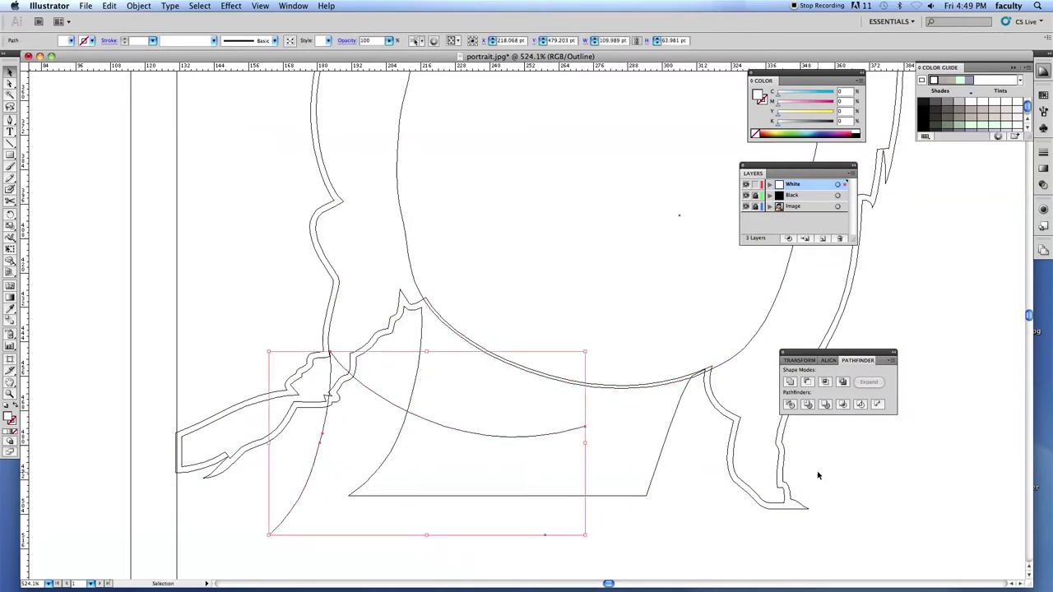
key(Delete)
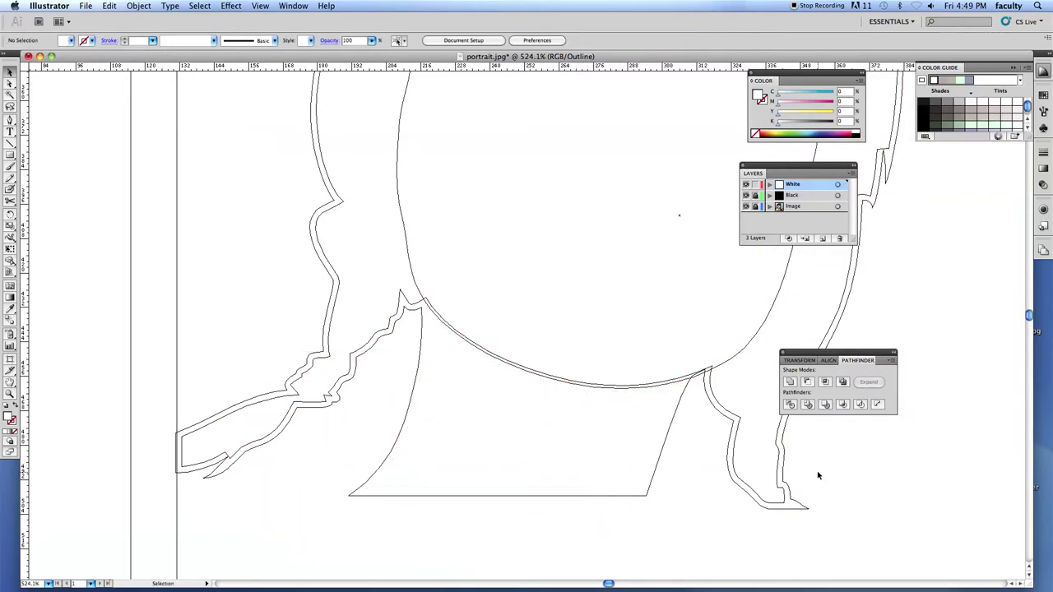
Move the head outline's anchor points and the neck's upper corner points at the chin's right end down below the face curve
key(a)
click(426, 303)
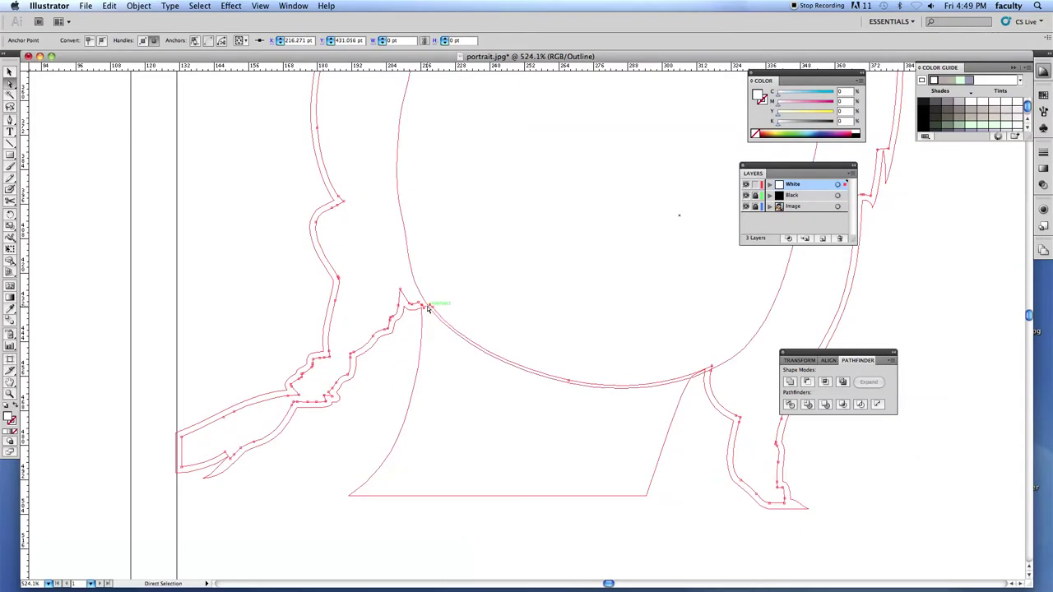
drag(705, 374, 701, 381)
key(super+z)
key(super+space)
drag(665, 350, 751, 412)
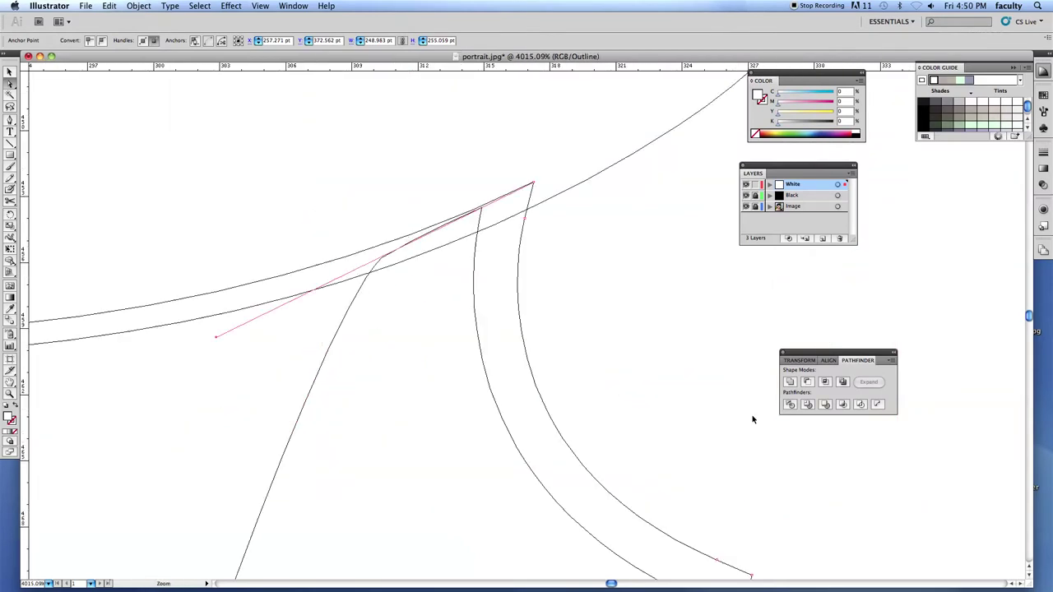
click(533, 185)
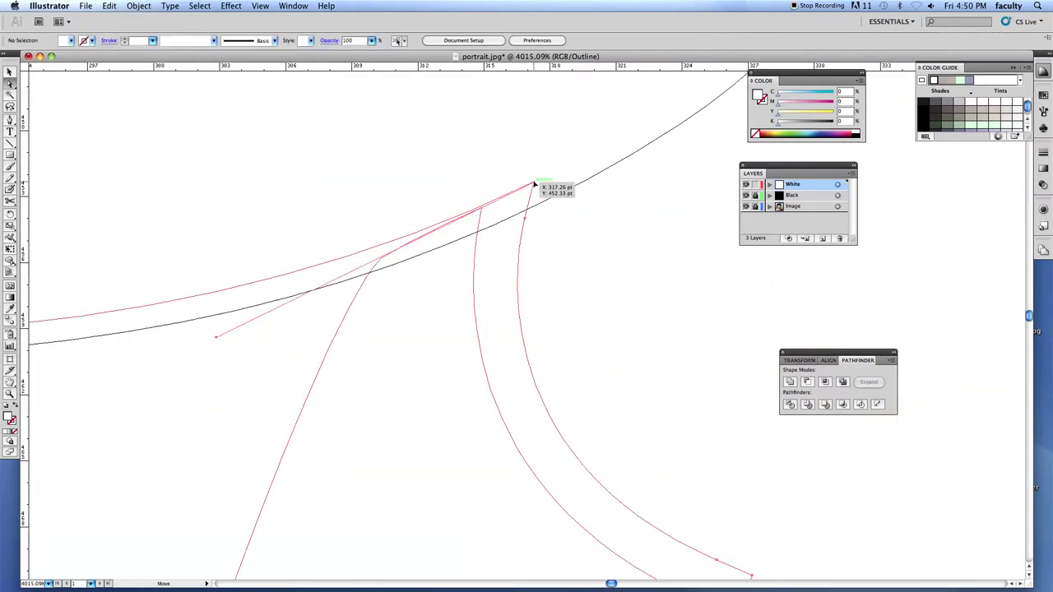
drag(484, 212, 474, 261)
drag(378, 258, 363, 337)
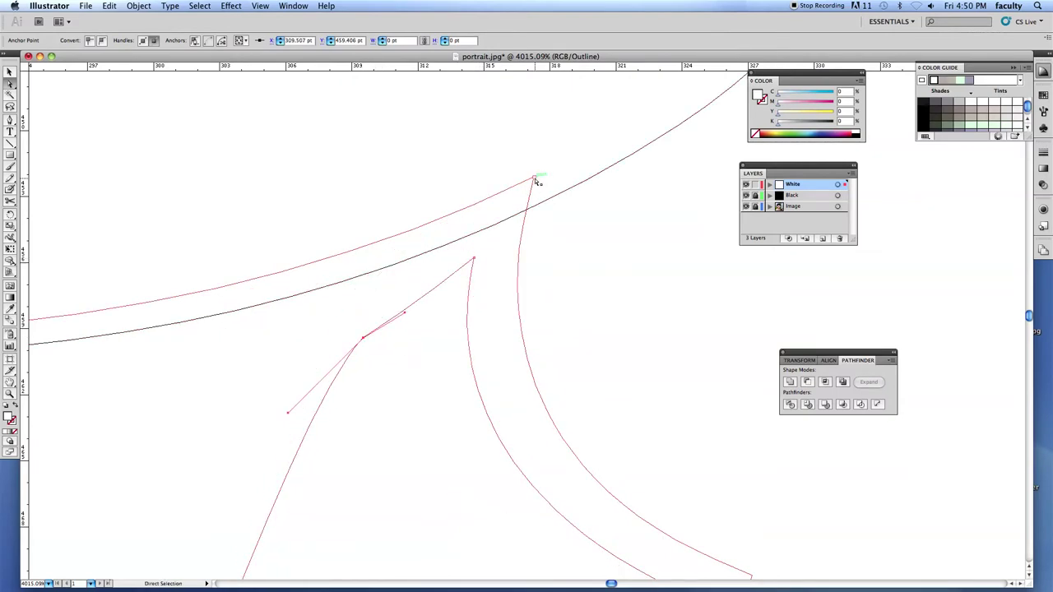
drag(534, 181, 500, 235)
Delete the middle anchor point on the neck outline's curve beneath the chin
alt+super+click(479, 291)
alt+super+click(480, 291)
alt+super+click(474, 440)
alt+super+click(475, 440)
alt+super+click(513, 349)
alt+super+click(513, 349)
alt+click(513, 350)
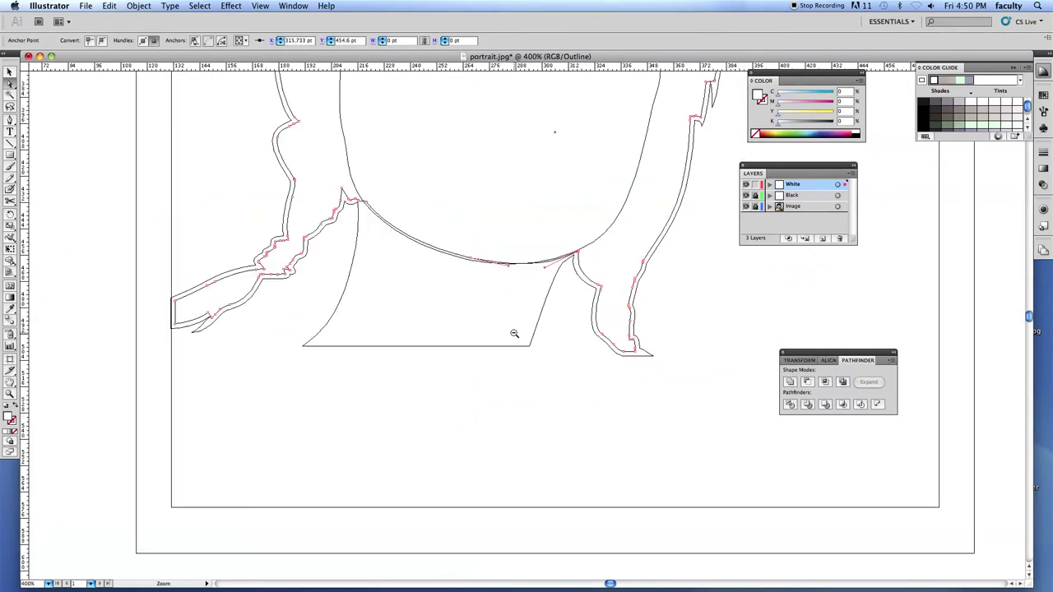
key(plus)
click(471, 260)
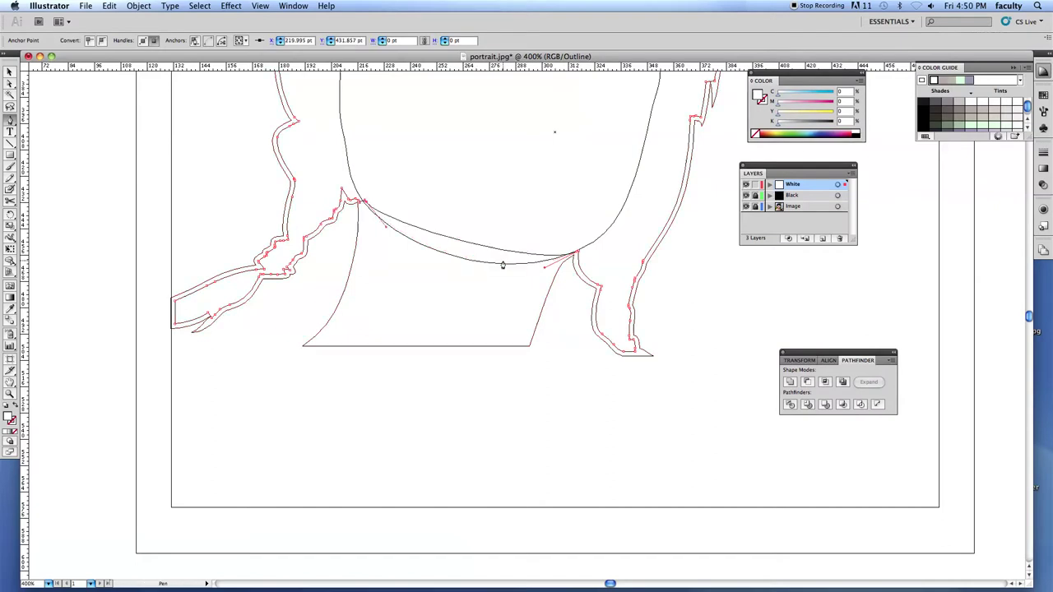
Lengthen the direction handles at both ends of the under-chin curve so it bows below the face, and check the whole portrait in Preview
drag(545, 270, 458, 304)
click(365, 202)
drag(363, 210, 386, 240)
key(super+y)
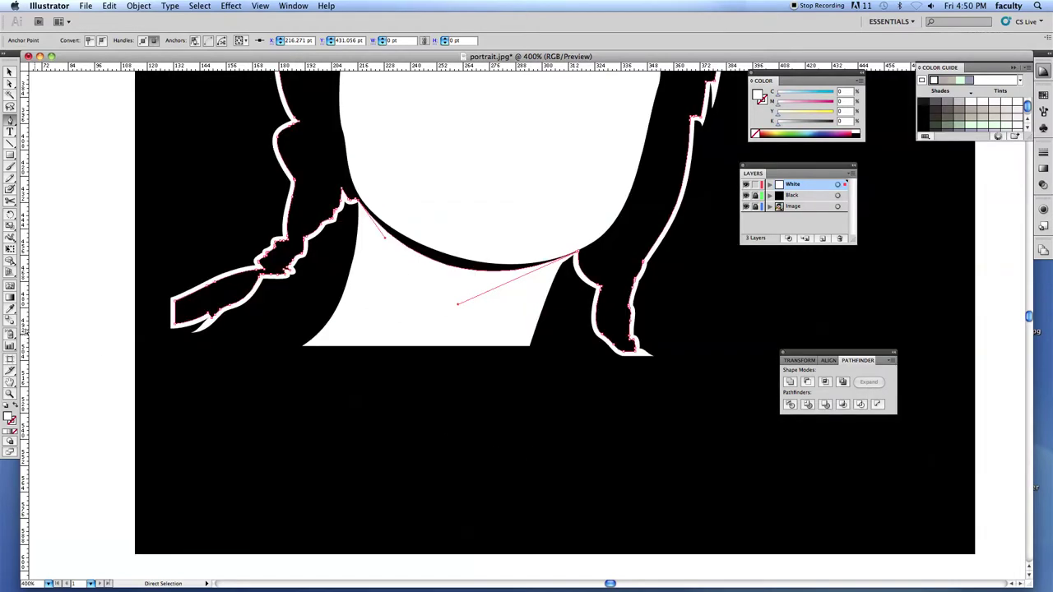
super+click(125, 308)
alt+super+click(505, 281)
alt+super+click(514, 277)
drag(535, 275, 464, 340)
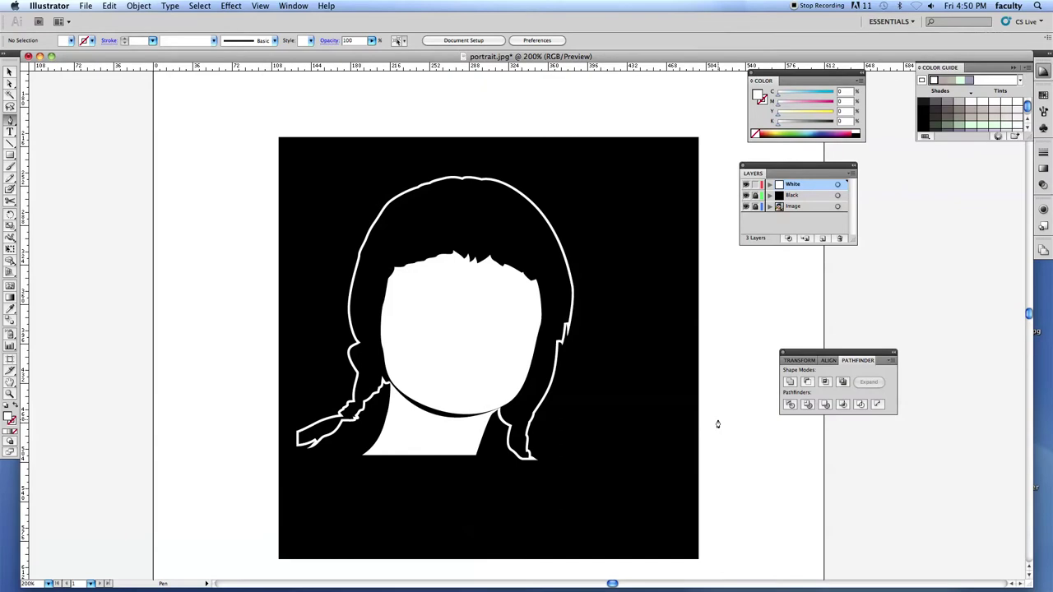
Save the artwork to the Desktop as Decalportrait.ai in the legacy Illustrator 10 format, accepting the older-format conversion
key(super+shift+s)
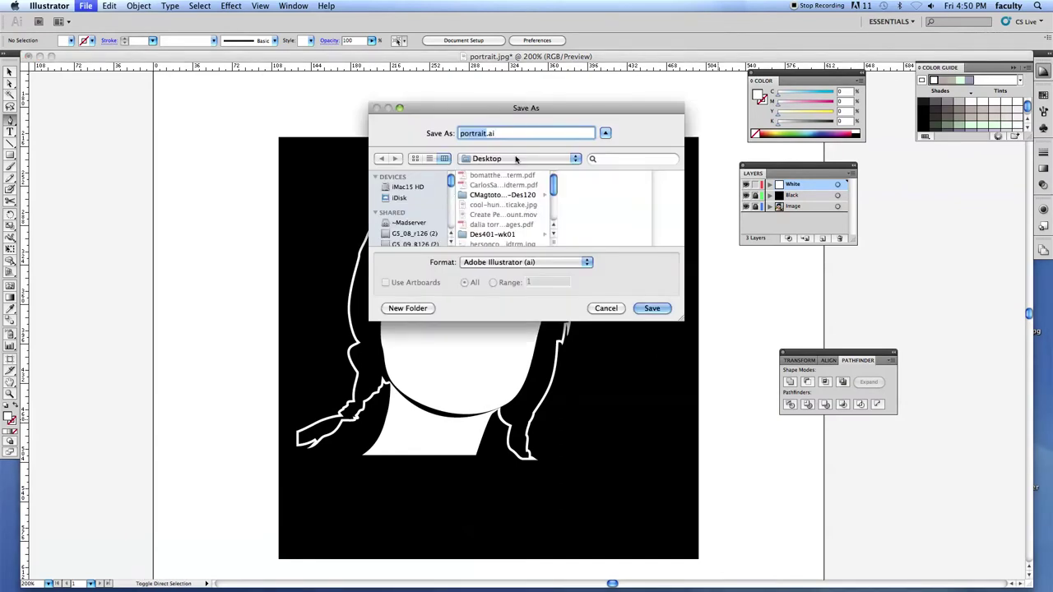
click(459, 133)
text(Decal)
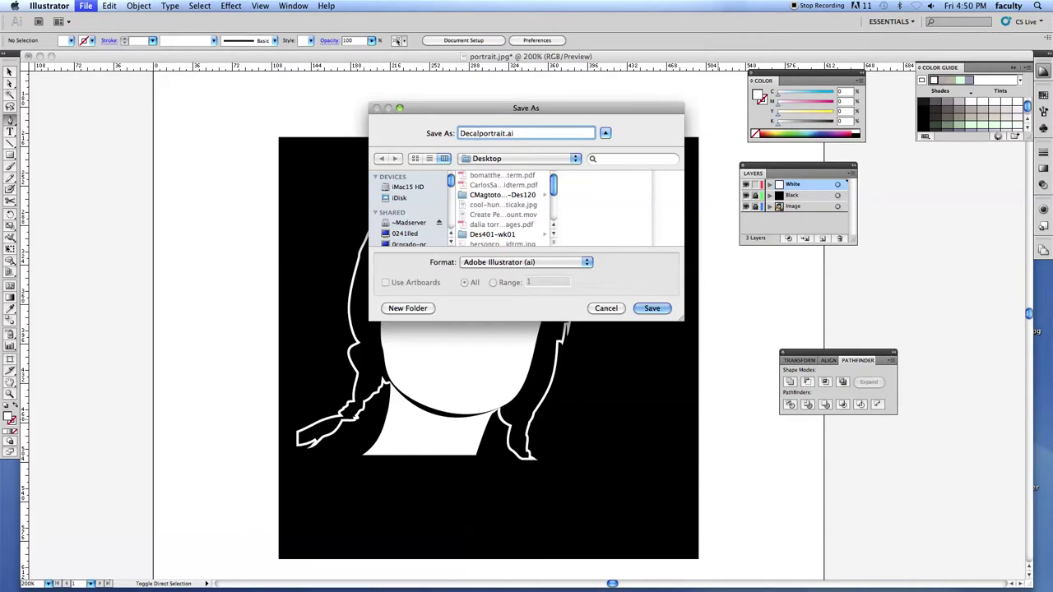
click(650, 308)
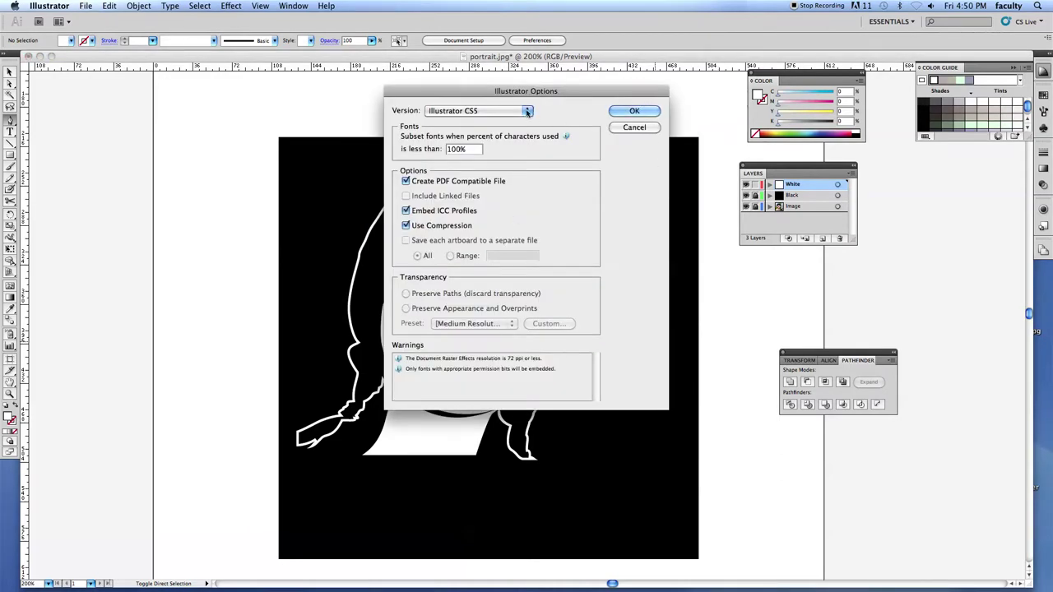
click(470, 112)
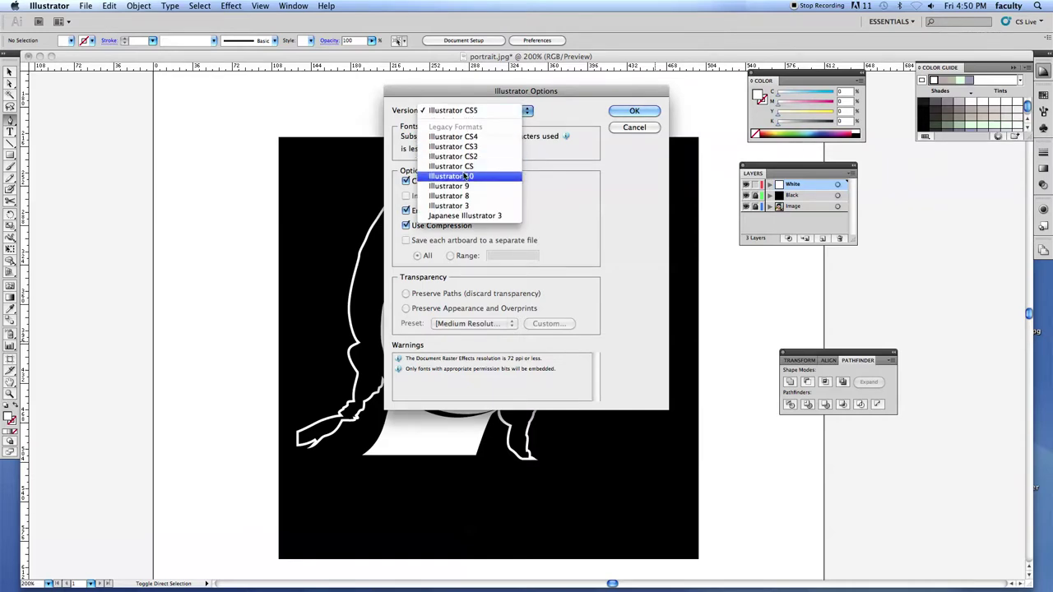
click(466, 176)
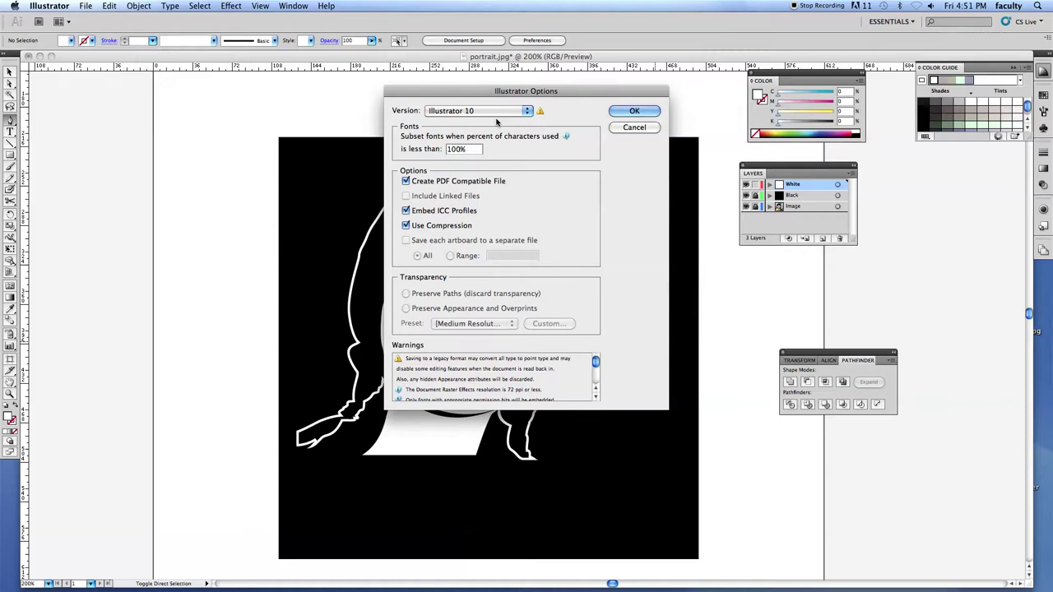
click(618, 111)
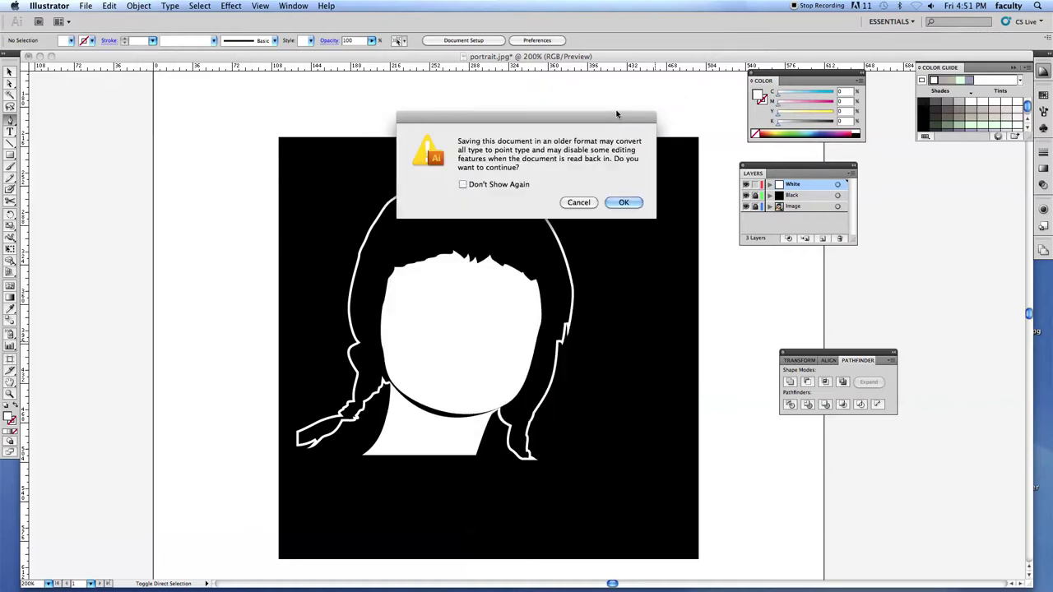
click(623, 206)
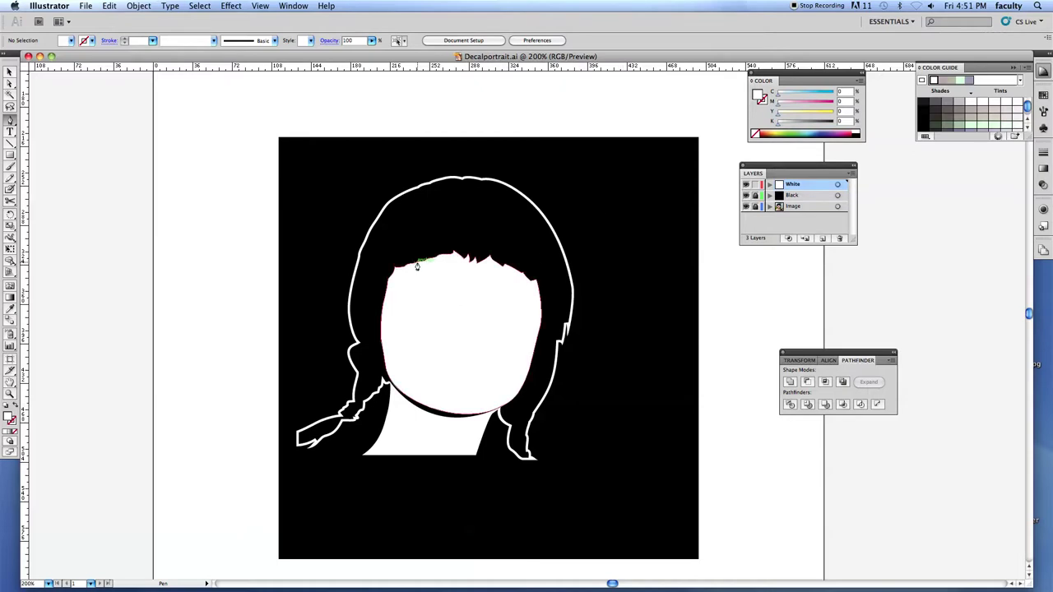
Hide the Black layer, create a new layer above White, and hide and lock the White layer
click(755, 195)
click(746, 196)
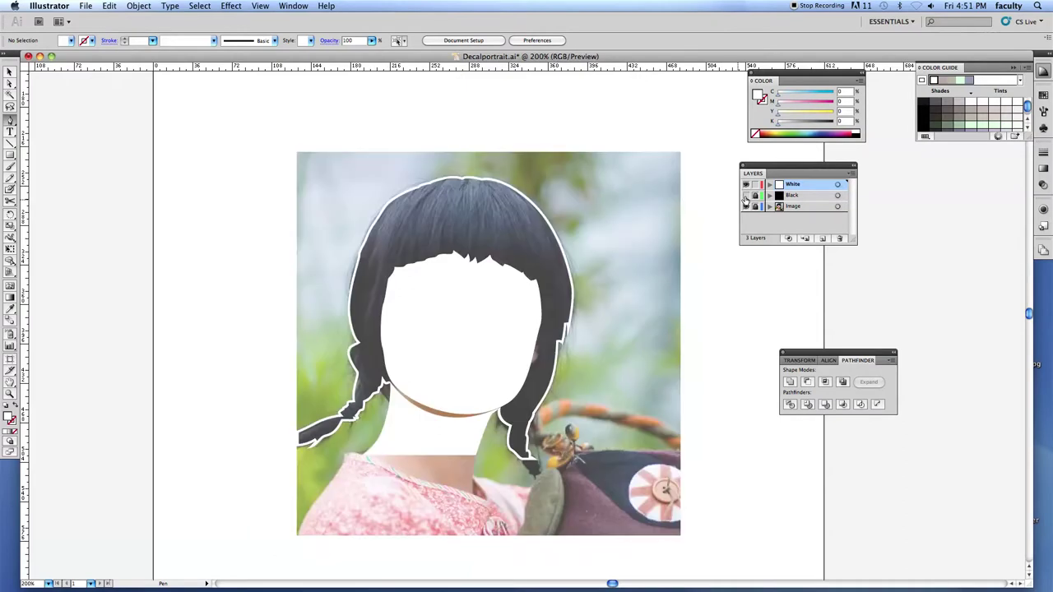
click(823, 238)
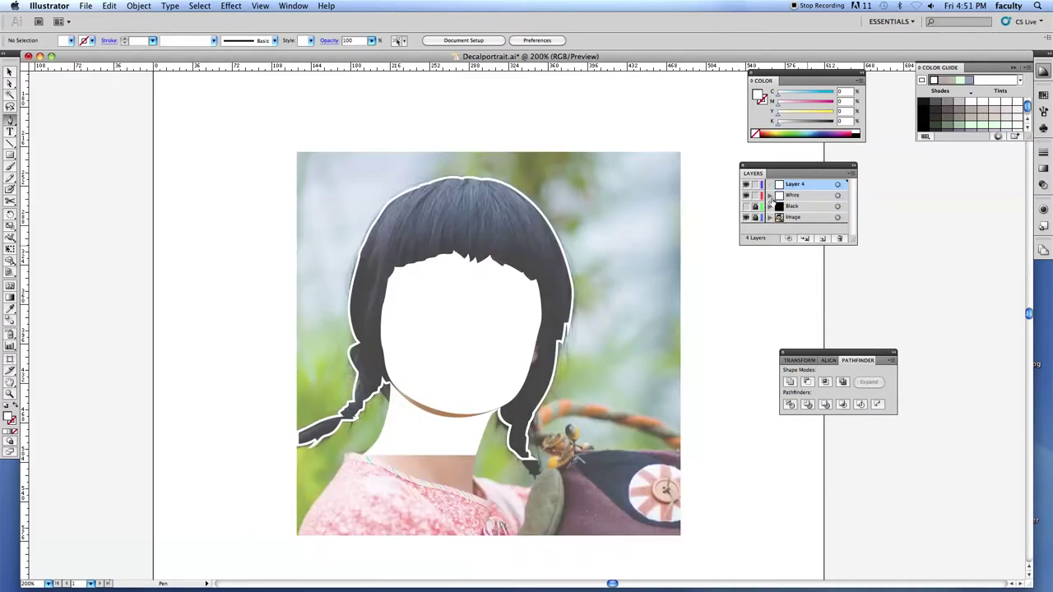
click(746, 195)
click(755, 196)
Trace the upper lash line of the eye on the portrait's left side as a closed Pen shape and fill it with sampled near-black
drag(390, 248, 518, 346)
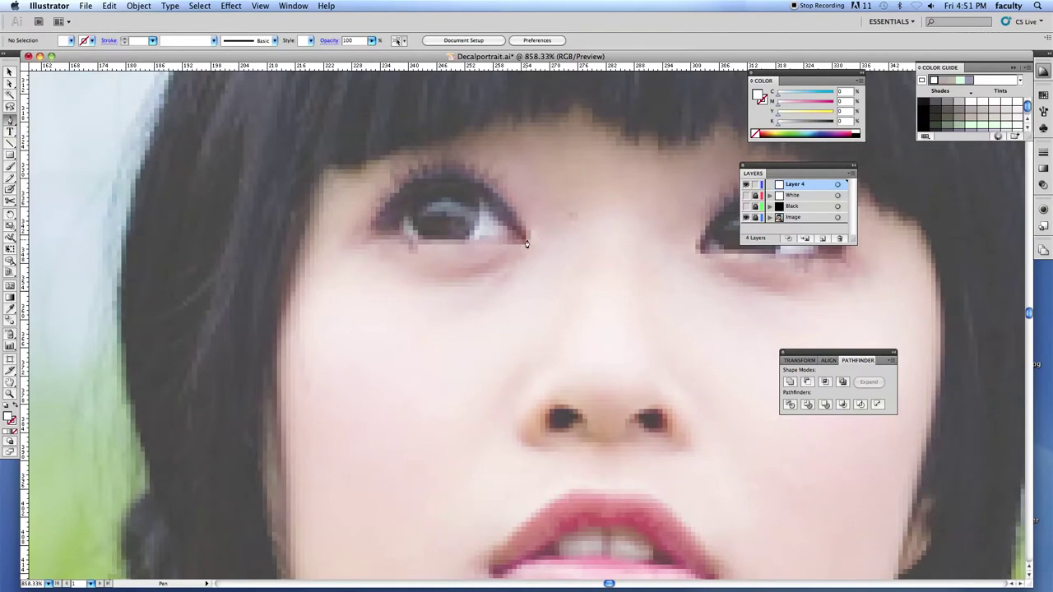
drag(528, 215, 476, 177)
key(super+z)
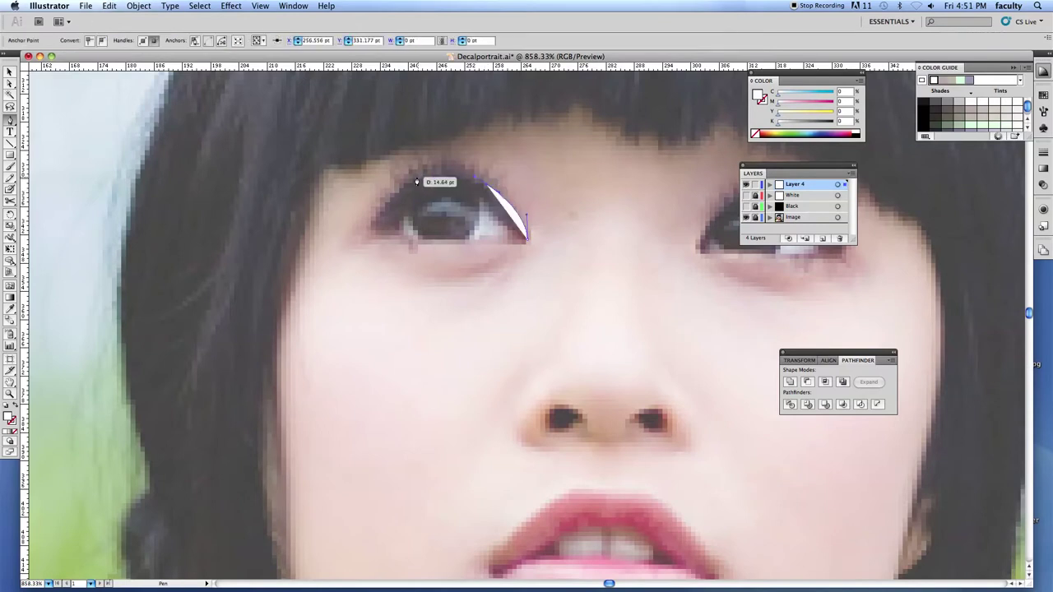
drag(412, 182, 384, 233)
key(slash)
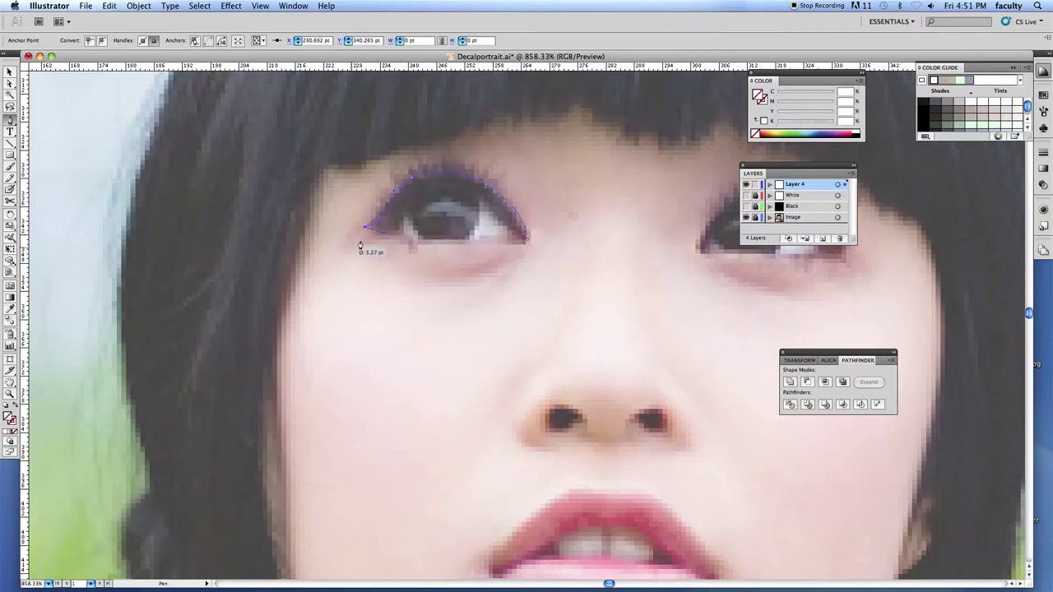
drag(394, 228, 527, 243)
click(10, 311)
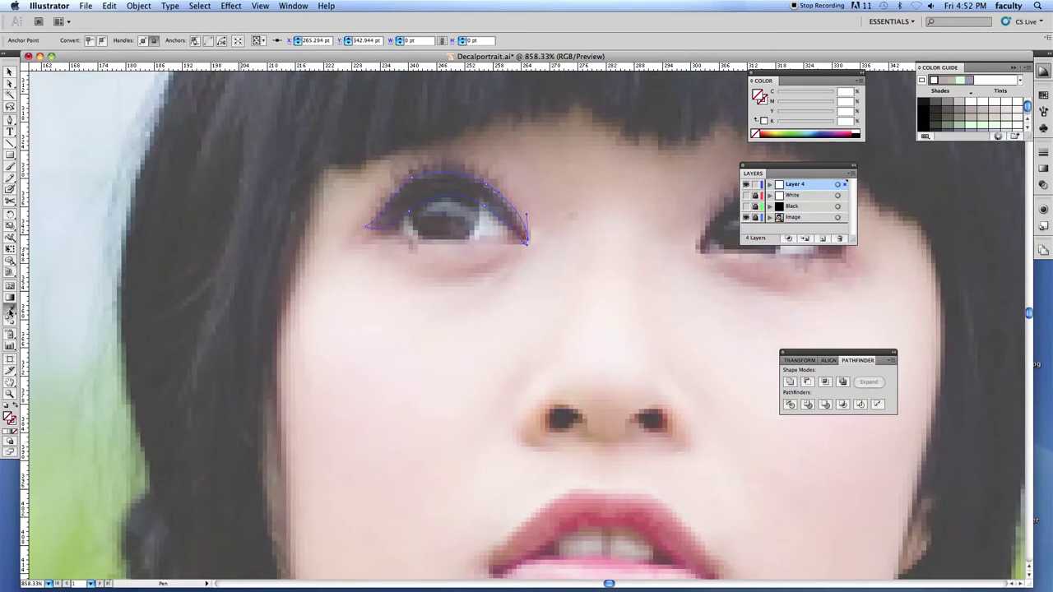
click(442, 185)
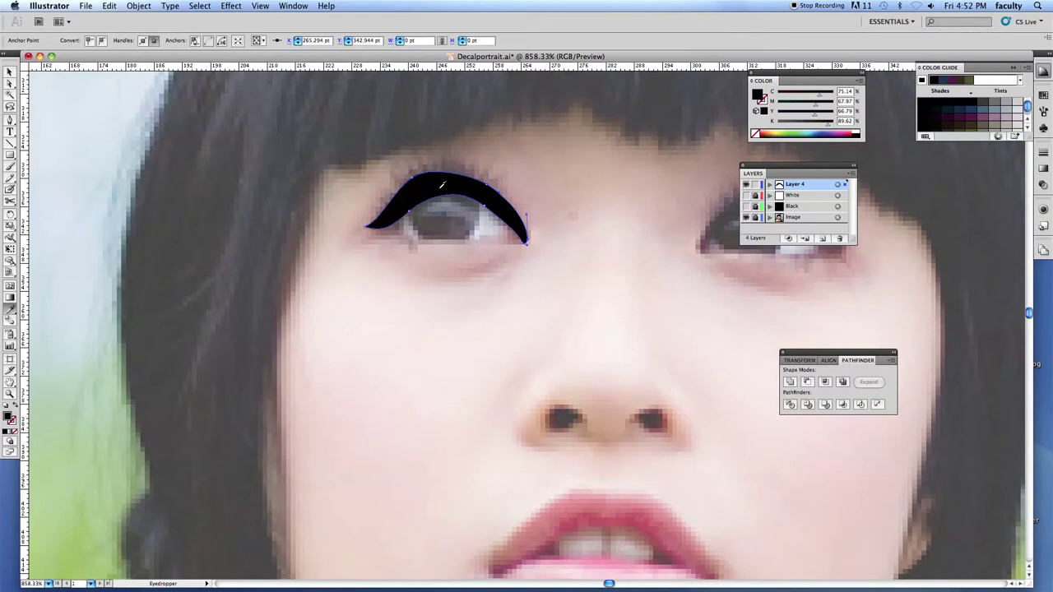
Draw a black circle over the iris of the same eye and unite it with the lash shape
drag(10, 156, 71, 184)
drag(451, 212, 475, 229)
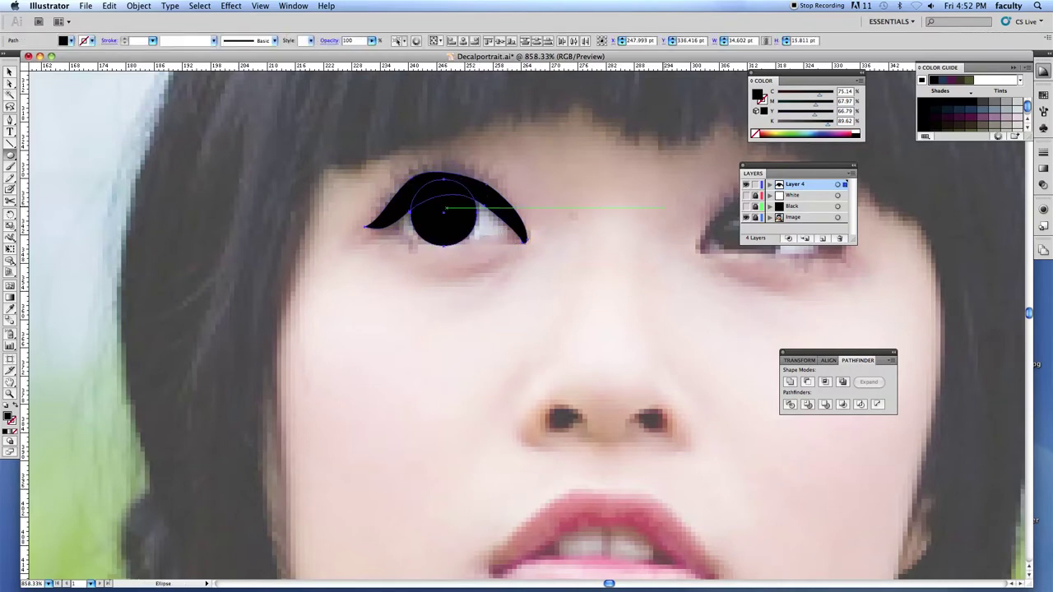
click(792, 383)
key(a)
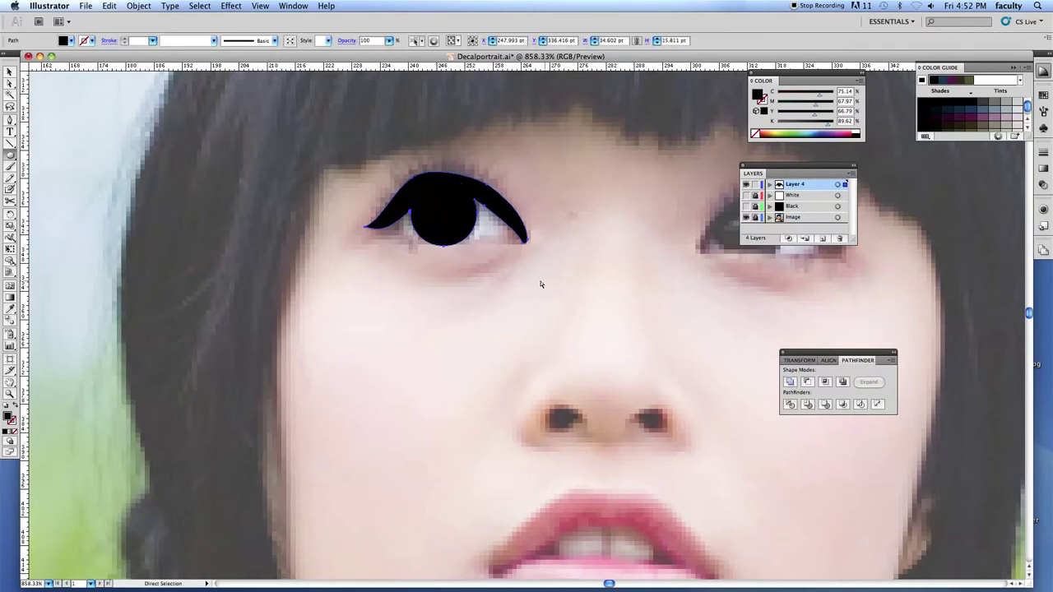
Draw a Pen shape over the iris's lower edge and trim it off the eye with Minus Front
key(p)
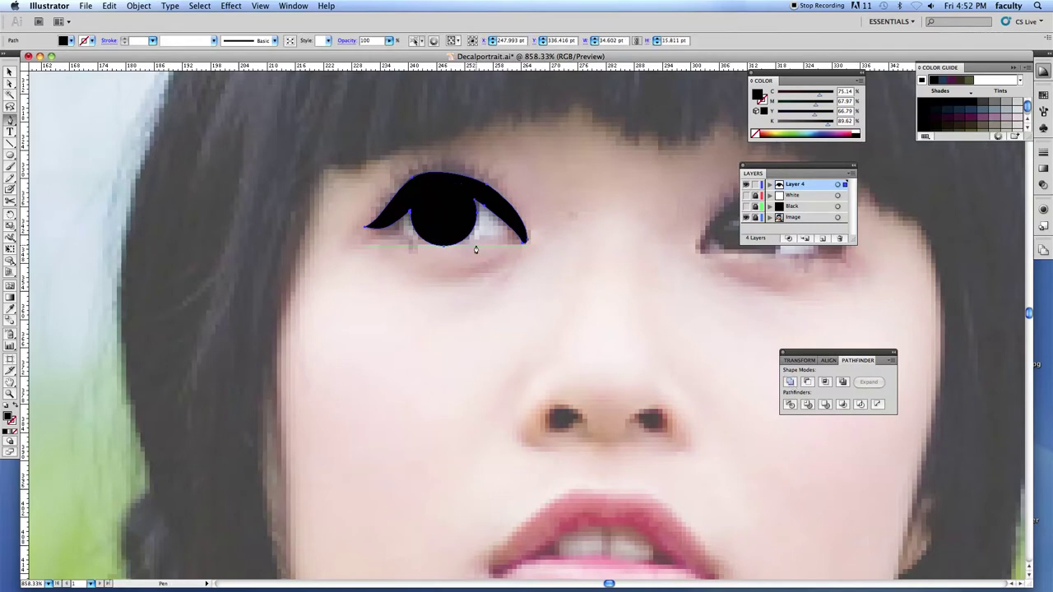
click(473, 240)
drag(414, 237, 486, 225)
shift+super+click(452, 226)
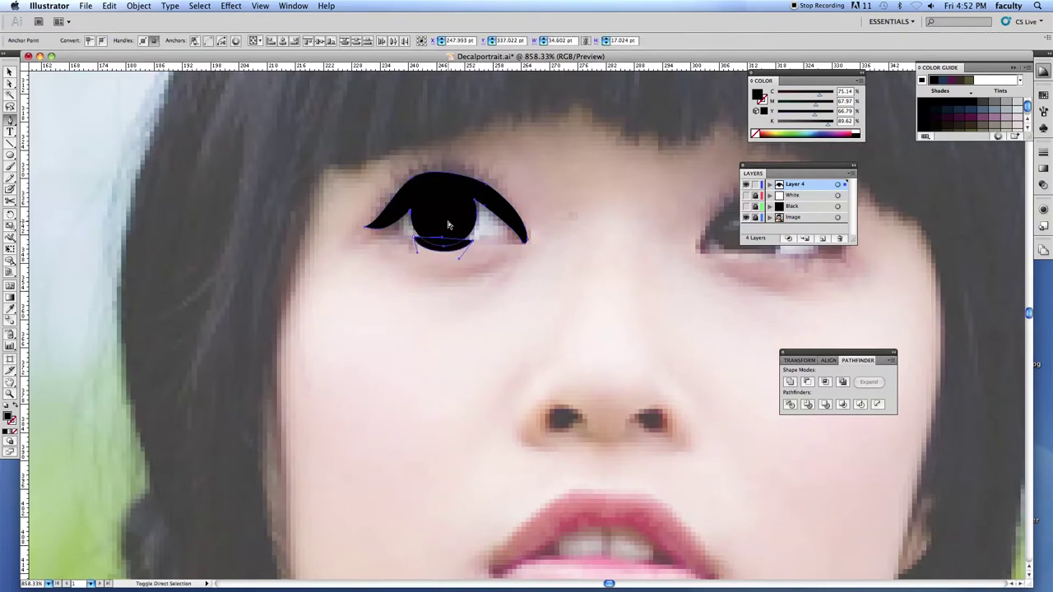
click(807, 384)
key(super+shift+a)
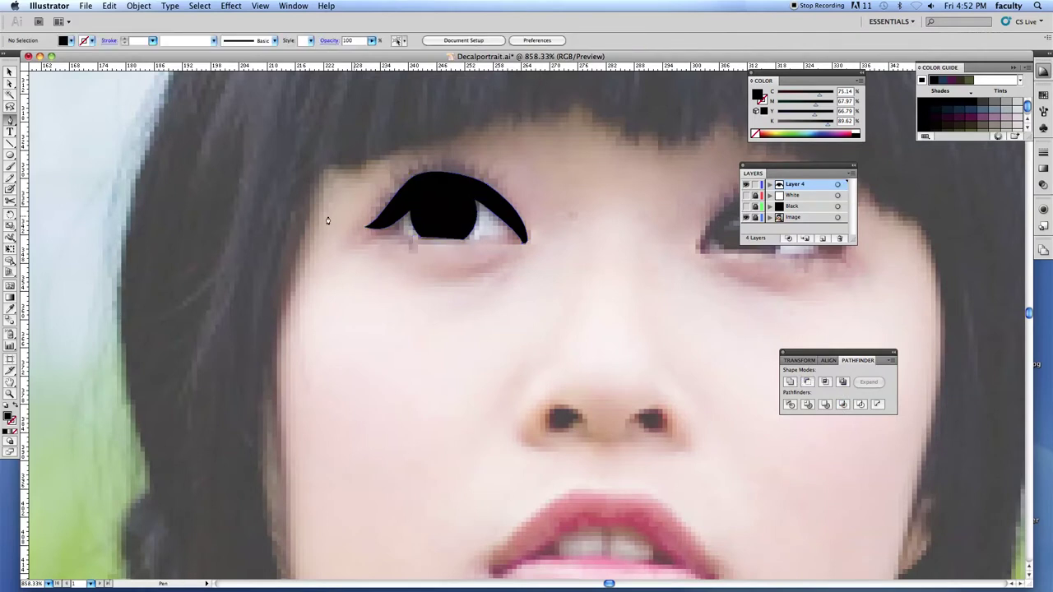
Draw a small highlight circle about 4 pt wide on the left part of the iris
key(l)
drag(422, 209, 429, 214)
Try to cut the small highlight circle out of the eye shape with Minus Front
key(super+a)
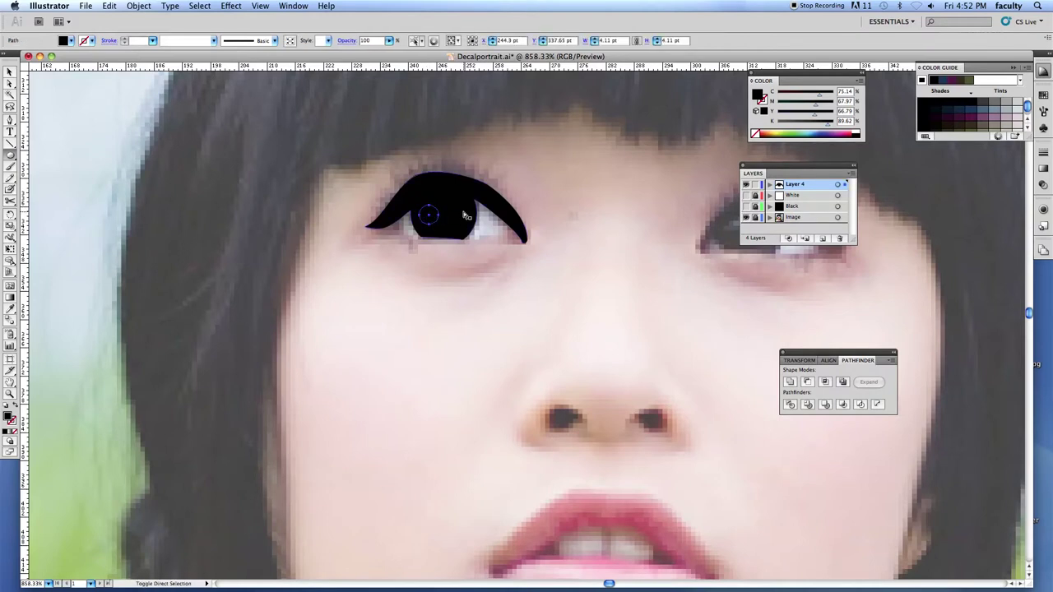
click(810, 383)
key(super+shift+a)
alt+click(672, 349)
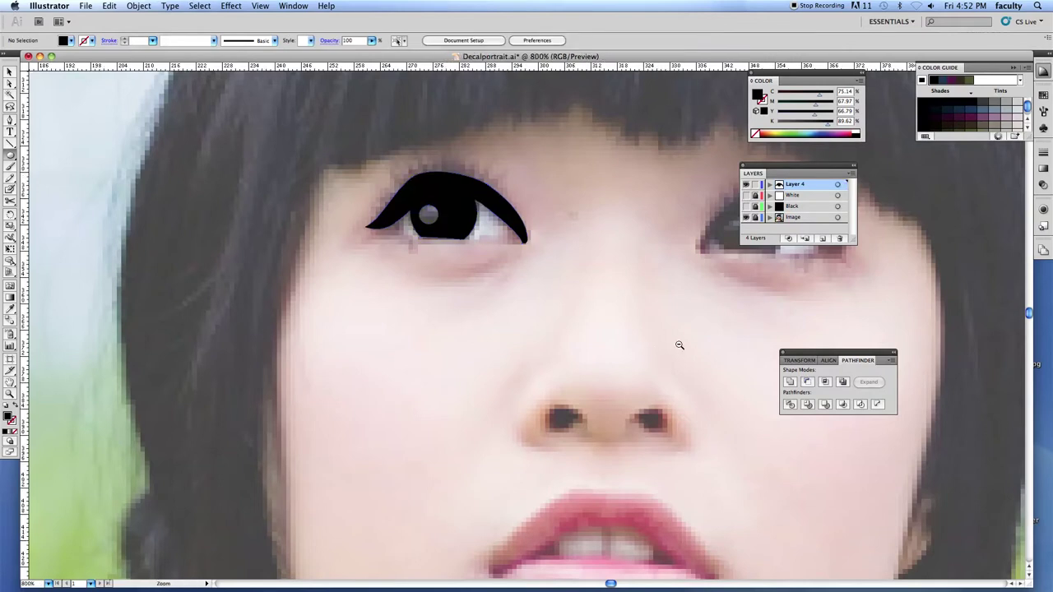
alt+click(515, 317)
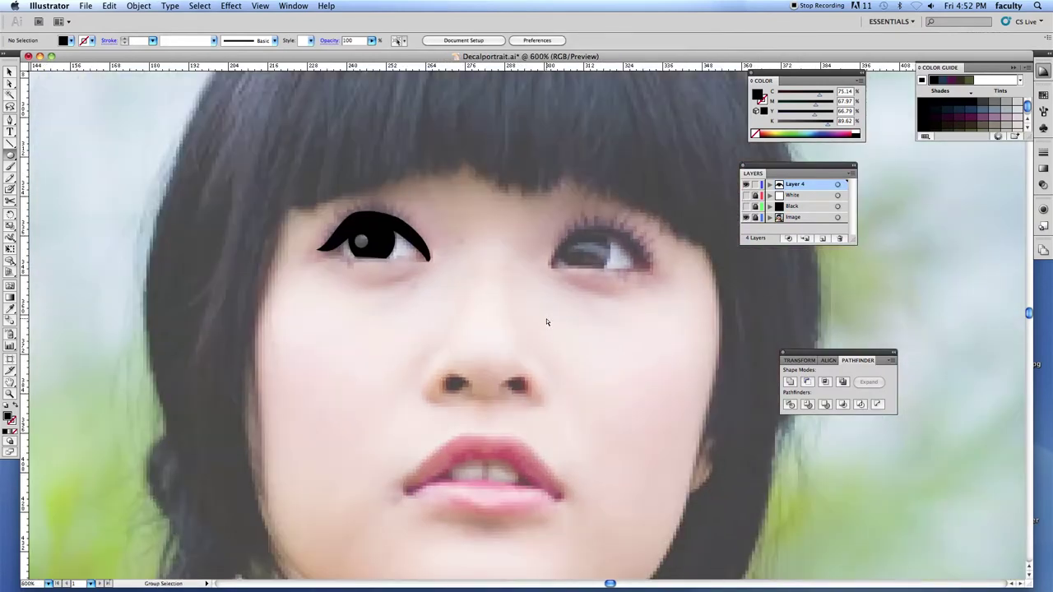
key(a)
key(super+a)
Select the small highlight circle in the iris, fill it with white and deselect it
super+click(367, 306)
super+click(362, 240)
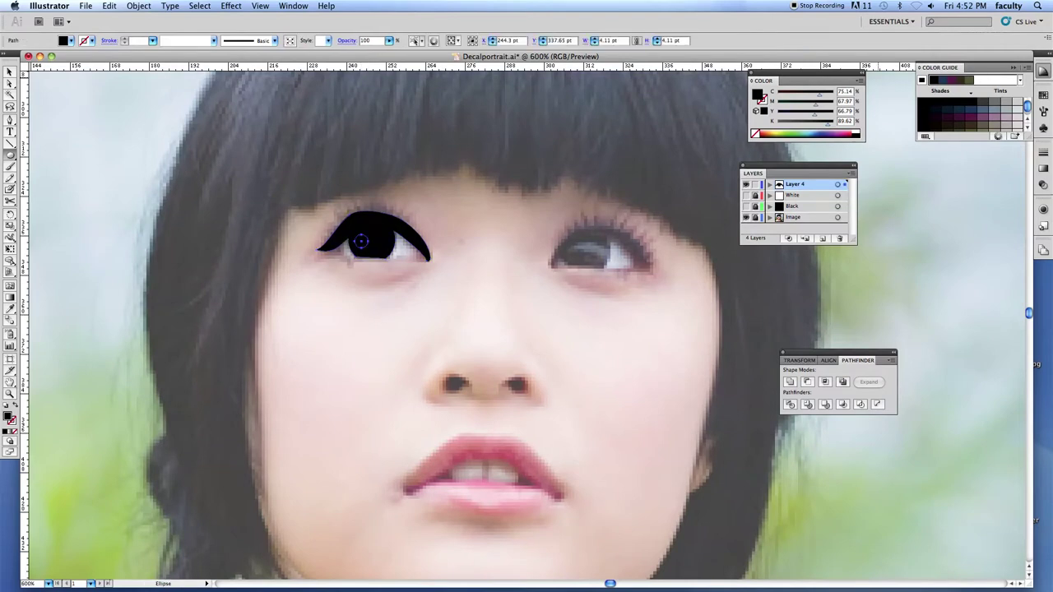
click(857, 128)
key(a)
click(475, 290)
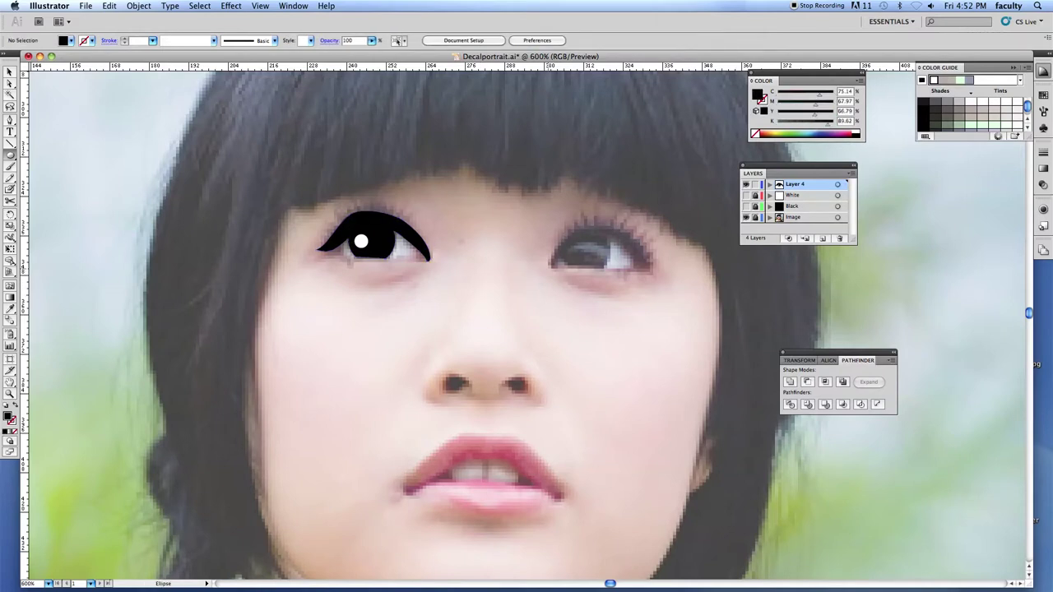
Trace the upper lash line of the eye on the portrait's right side as a closed Pen shape with no fill
click(10, 120)
click(550, 266)
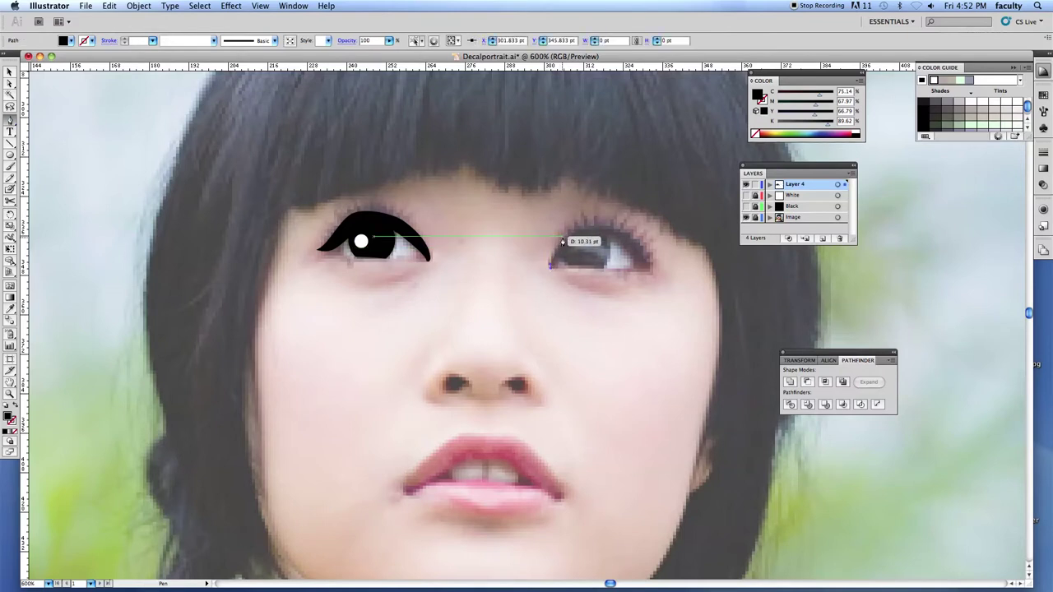
drag(577, 230, 579, 230)
drag(647, 253, 650, 256)
drag(685, 304, 655, 264)
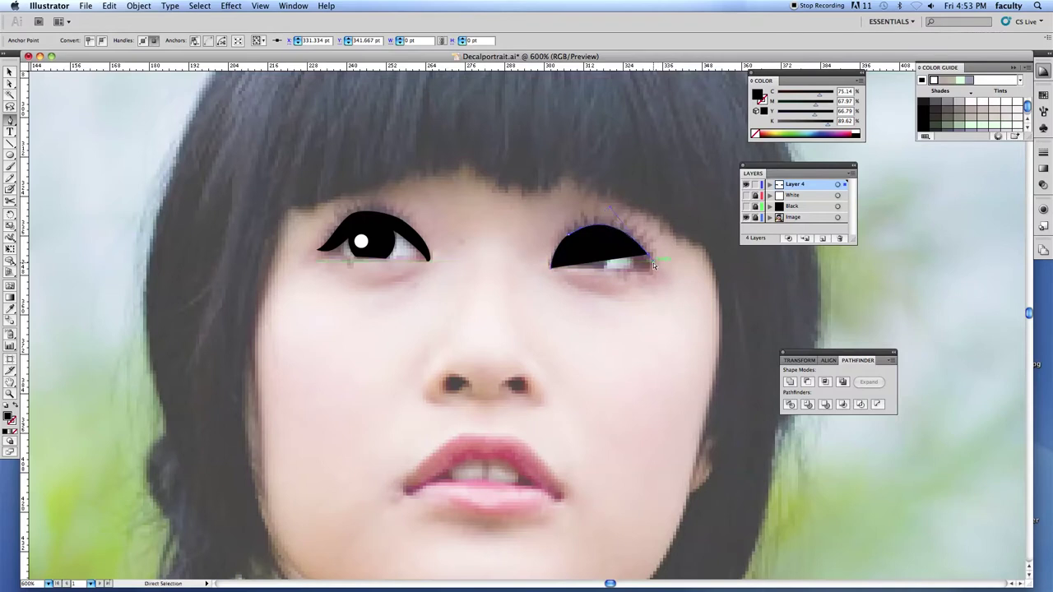
click(660, 266)
click(13, 433)
key(p)
drag(636, 273, 552, 271)
click(551, 270)
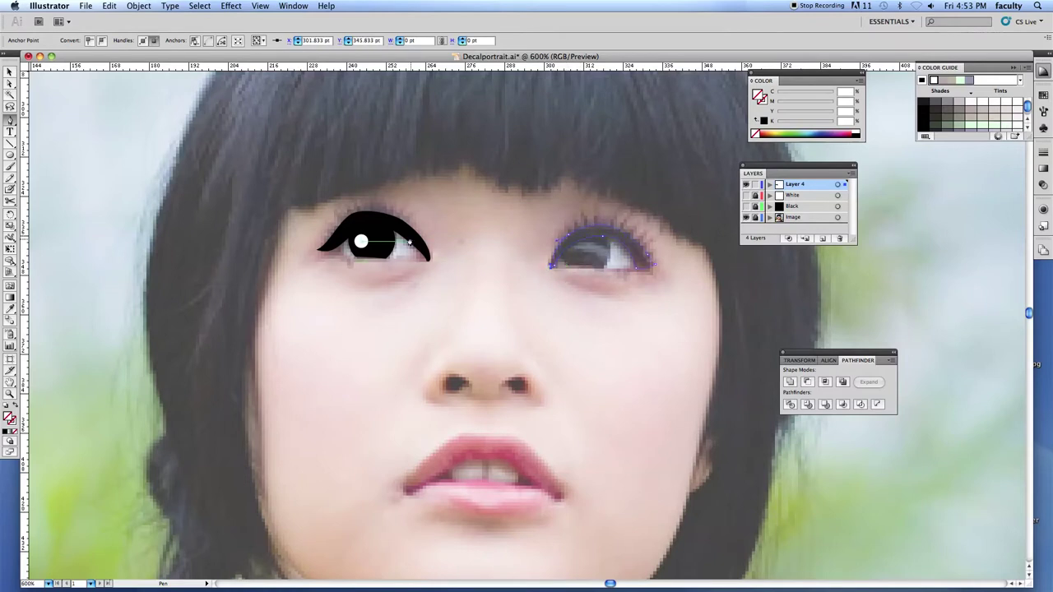
Fill the new lash shape with the black sampled from the finished eye and deselect it
key(i)
click(367, 234)
key(super+shift+a)
Draw a black iris circle about 13 pt wide beneath the new lash shape and enlarge it to about 14.5 pt
key(l)
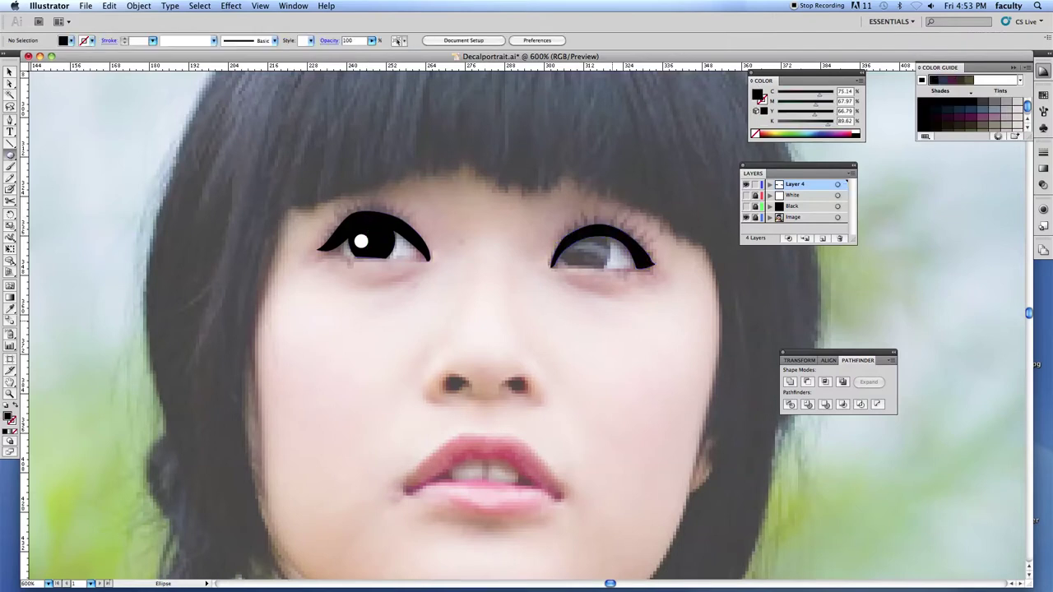
drag(561, 226, 605, 272)
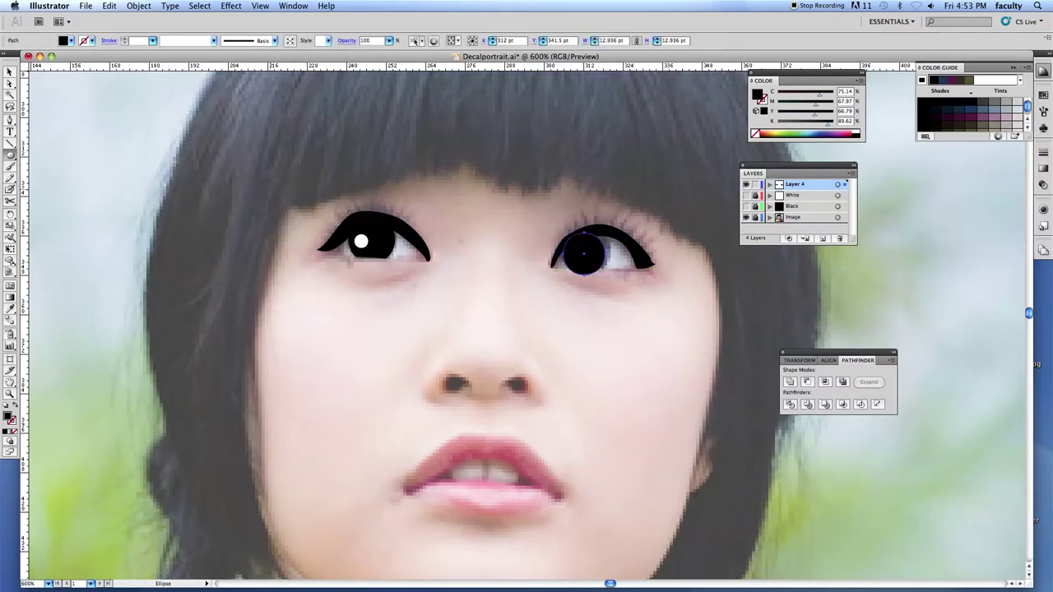
click(10, 73)
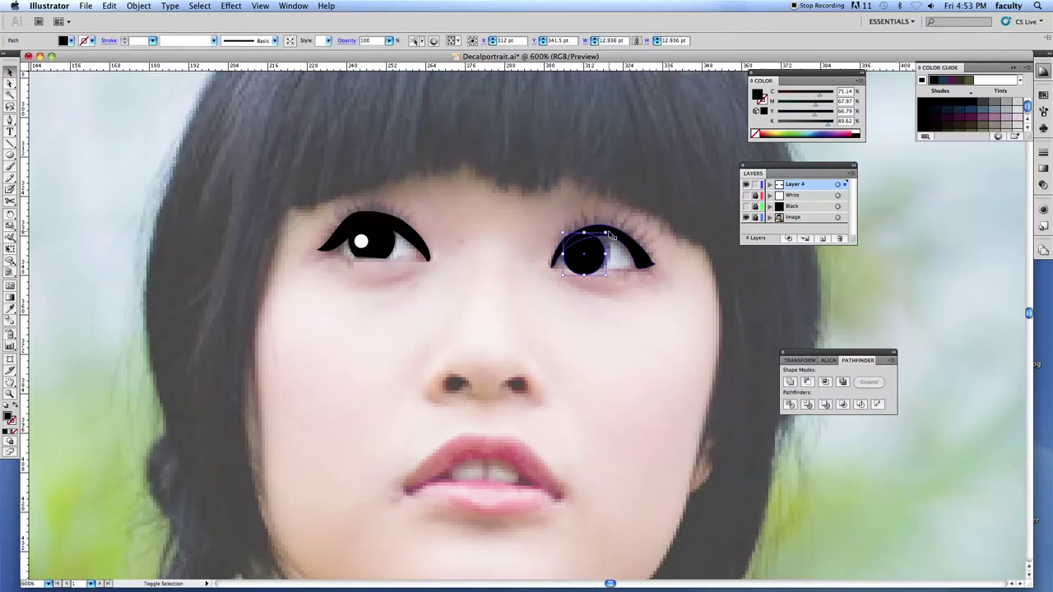
drag(606, 233, 613, 228)
click(628, 241)
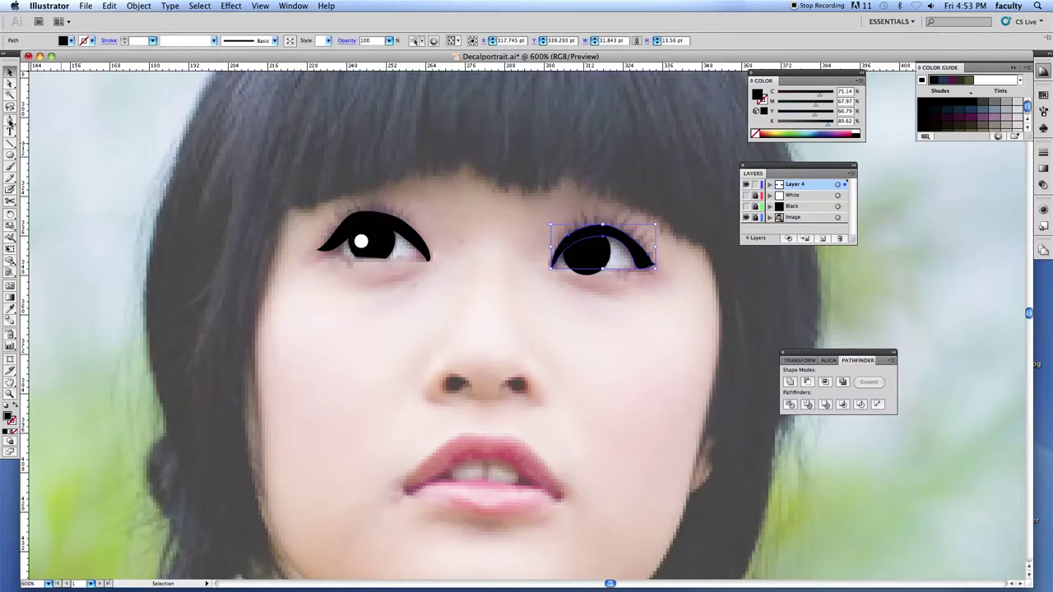
Lower the top anchor point of the iris circle so it stays inside the lash shape
key(a)
click(599, 228)
drag(599, 227, 572, 238)
click(575, 240)
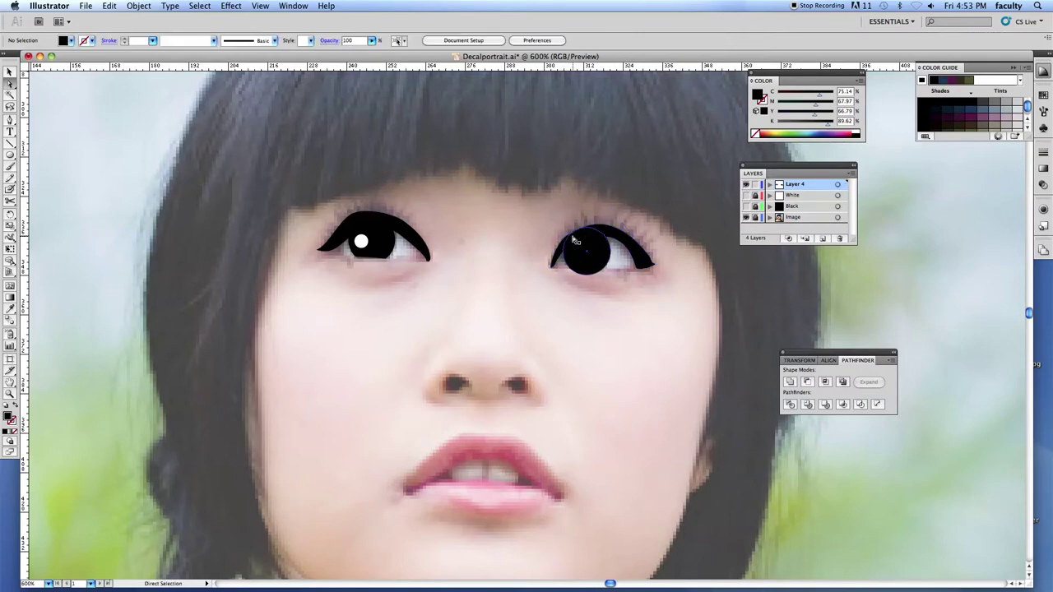
click(570, 238)
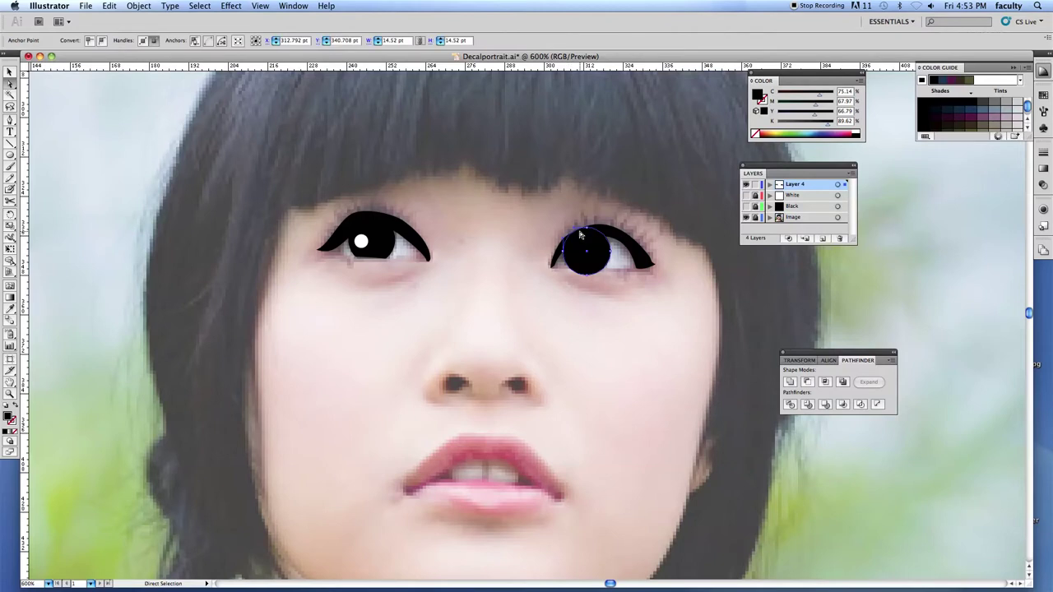
click(586, 230)
click(466, 253)
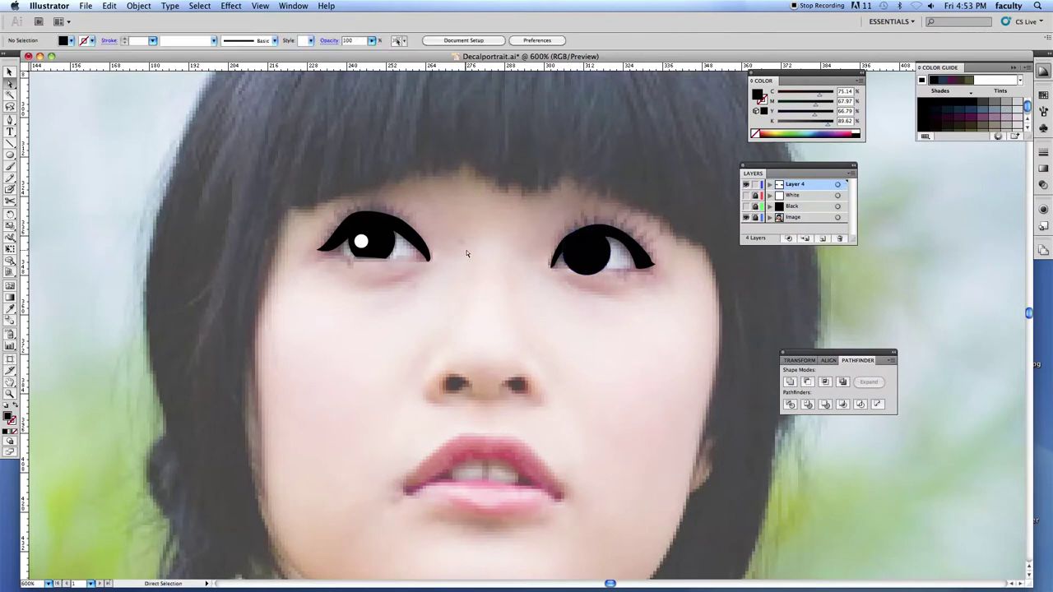
Select the iris circle together with the lash shape and unite them into one shape
click(606, 234)
shift+click(591, 257)
shift+click(593, 257)
click(570, 297)
click(586, 258)
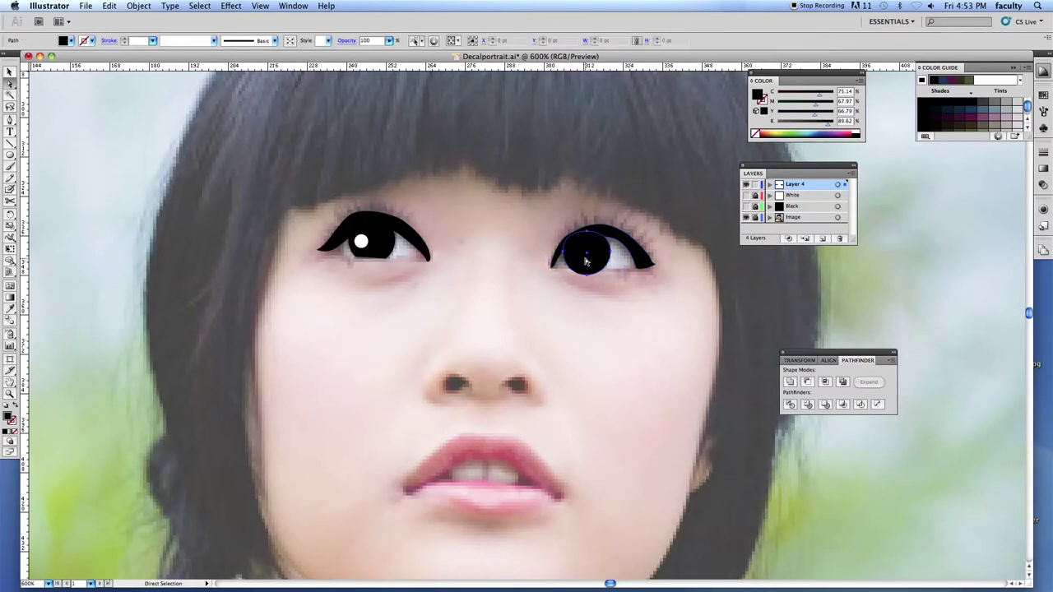
shift+click(617, 235)
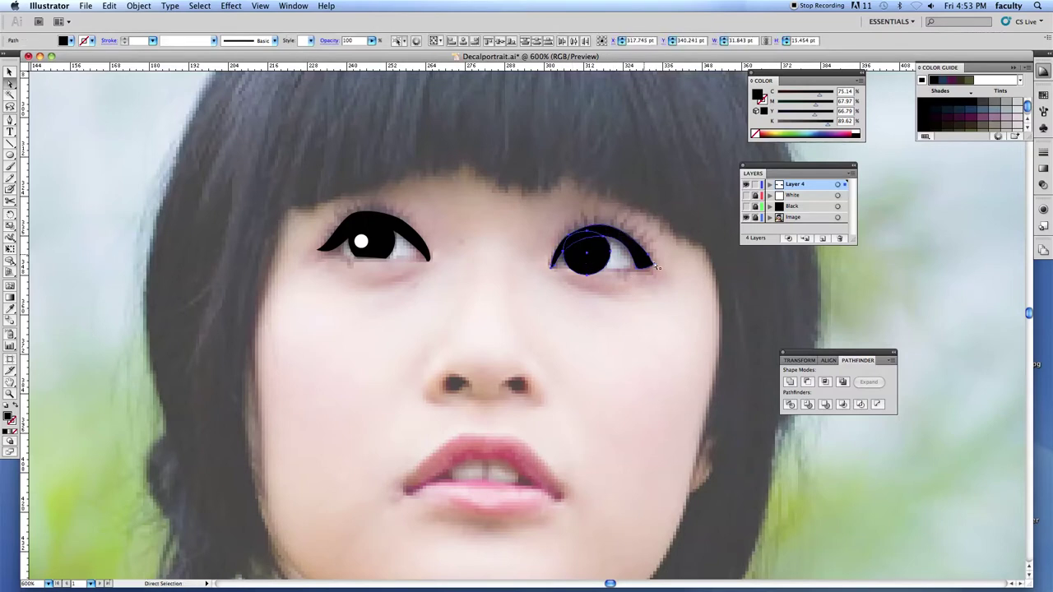
click(791, 383)
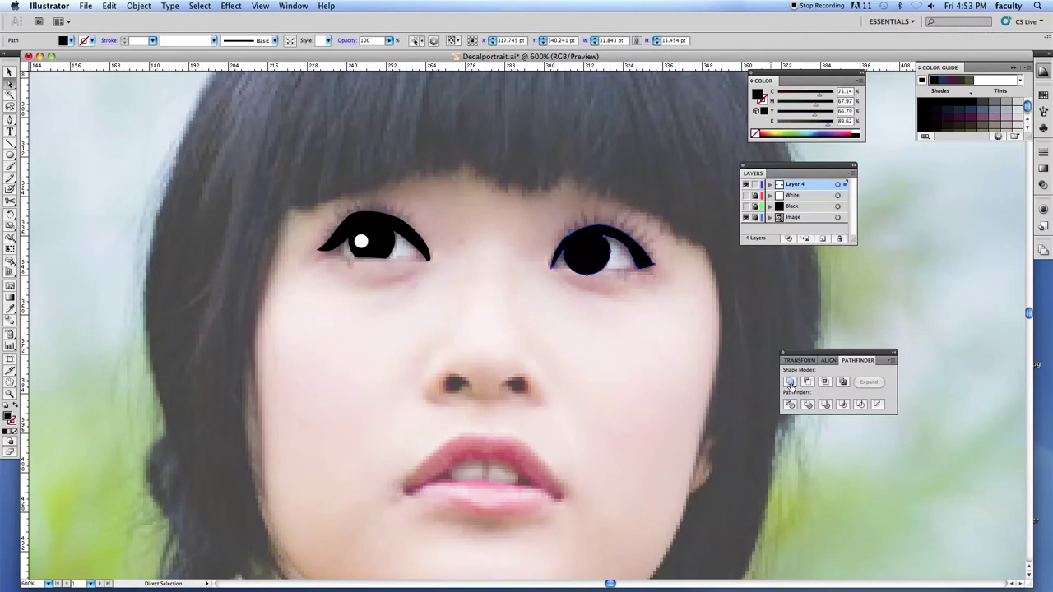
click(599, 304)
Draw a curved shape over the bottom of the iris and cut it away from the eye with Minus Front
key(p)
click(610, 270)
drag(560, 269, 619, 255)
shift+super+click(619, 257)
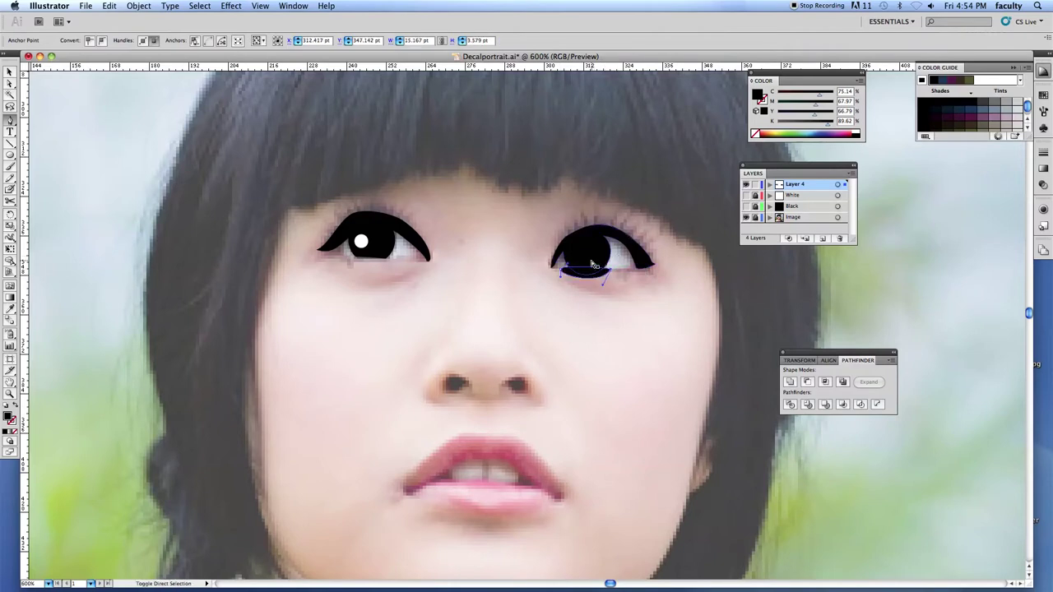
click(809, 382)
super+click(592, 357)
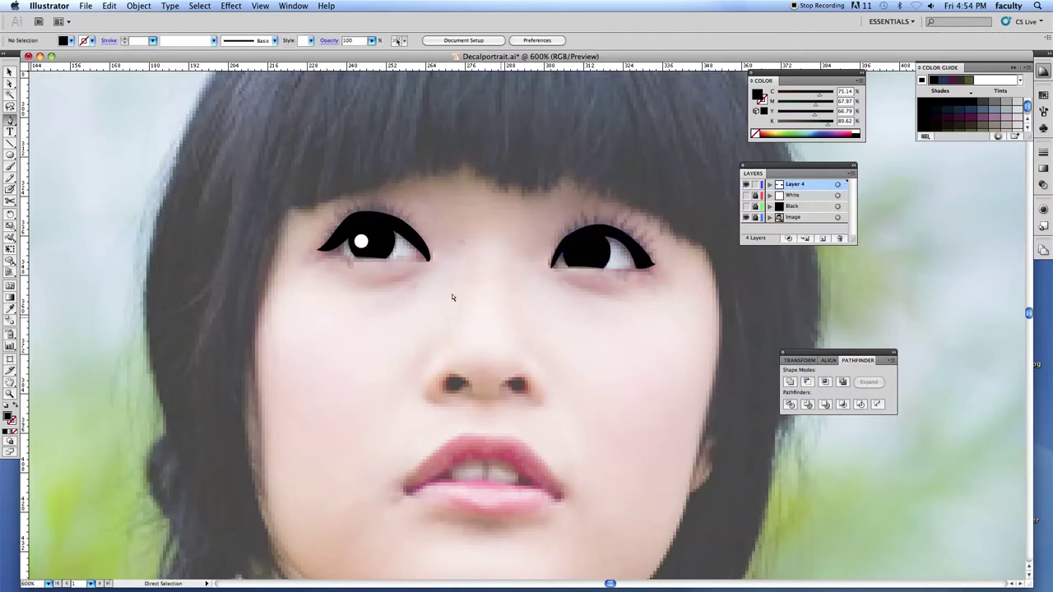
Copy the white highlight circle onto the iris on the portrait's right side and bring the copy to the front
drag(365, 245, 577, 261)
super+click(611, 357)
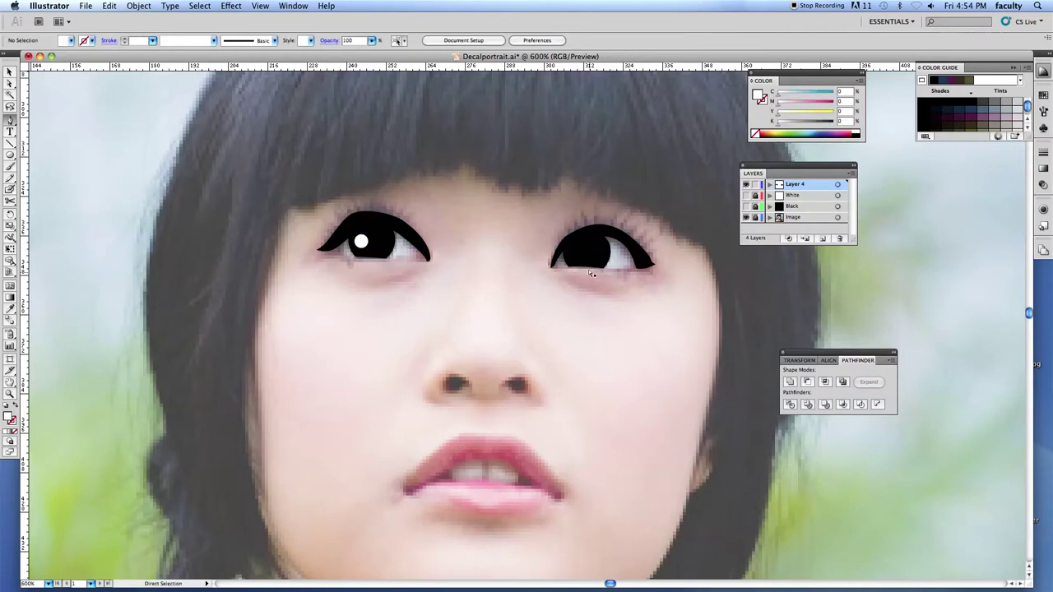
key(super+y)
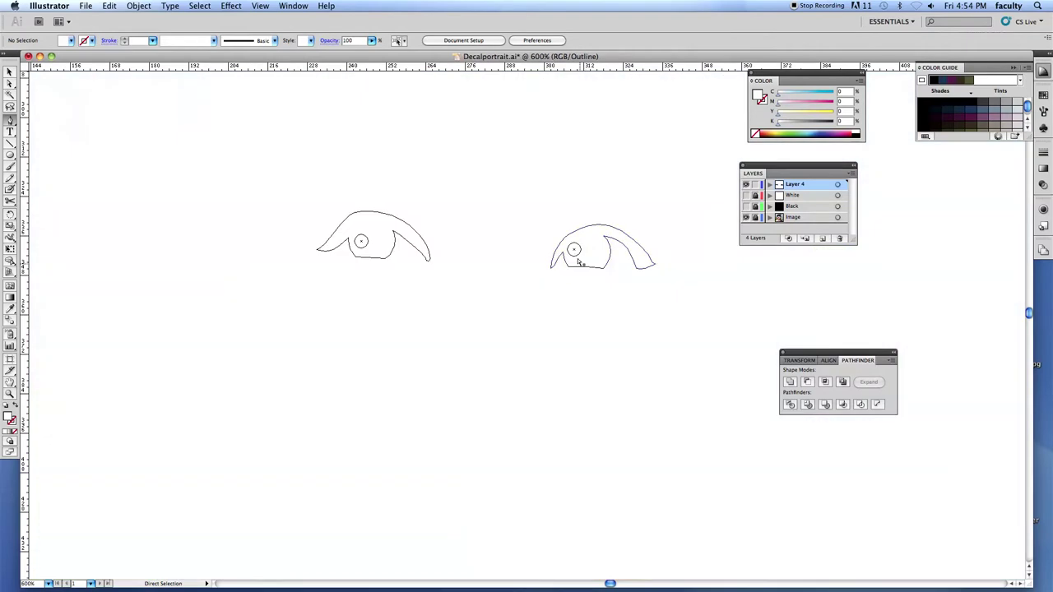
click(6, 72)
click(571, 256)
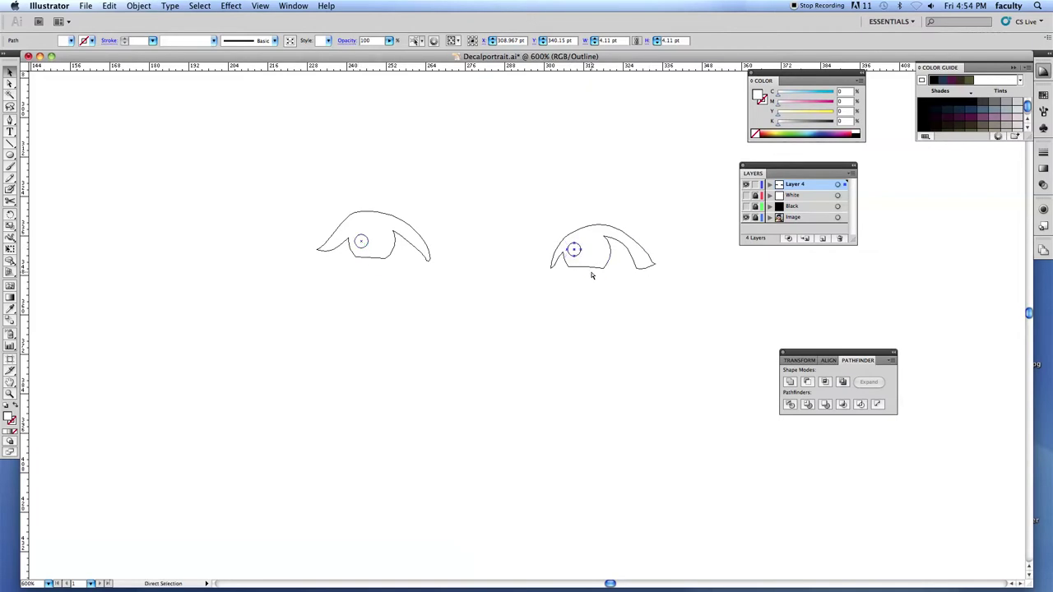
key(super+y)
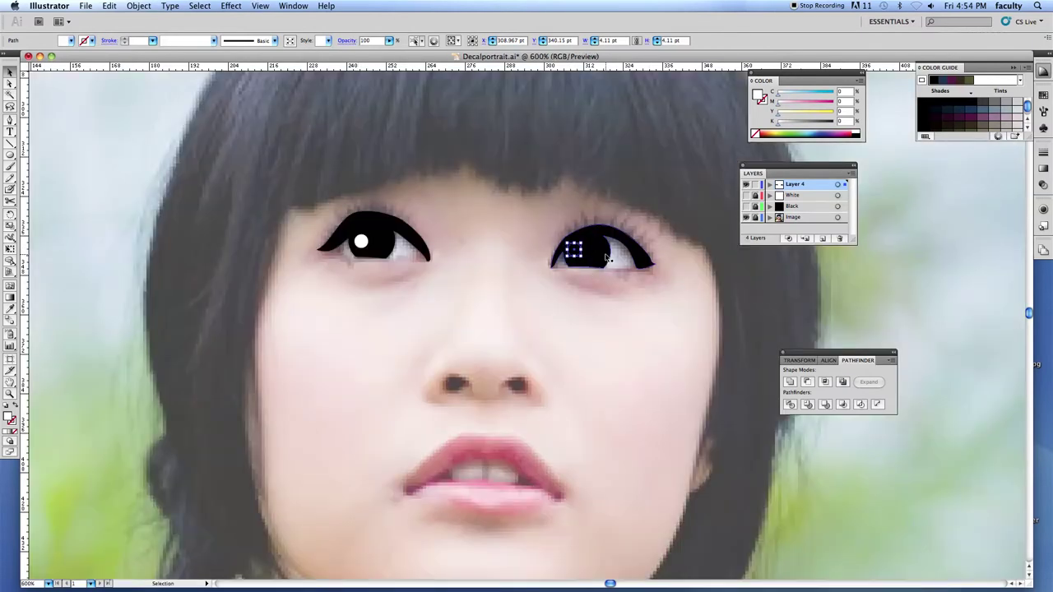
right_click(571, 246)
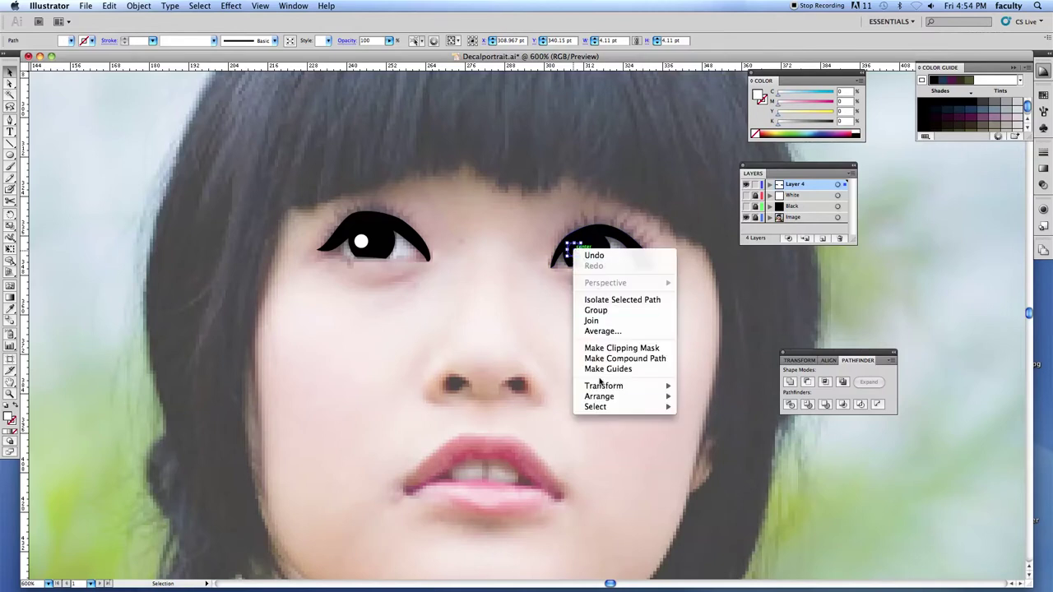
mouse_move(678, 400)
click(713, 397)
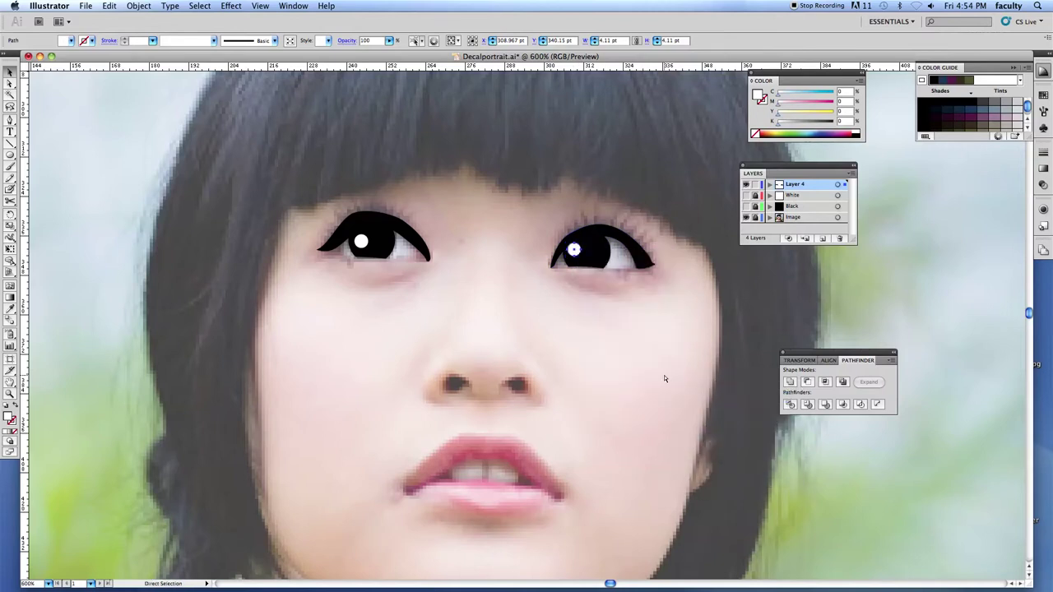
click(664, 374)
Trace the nostril on the portrait's left side as a closed Pen shape and deselect it
click(10, 120)
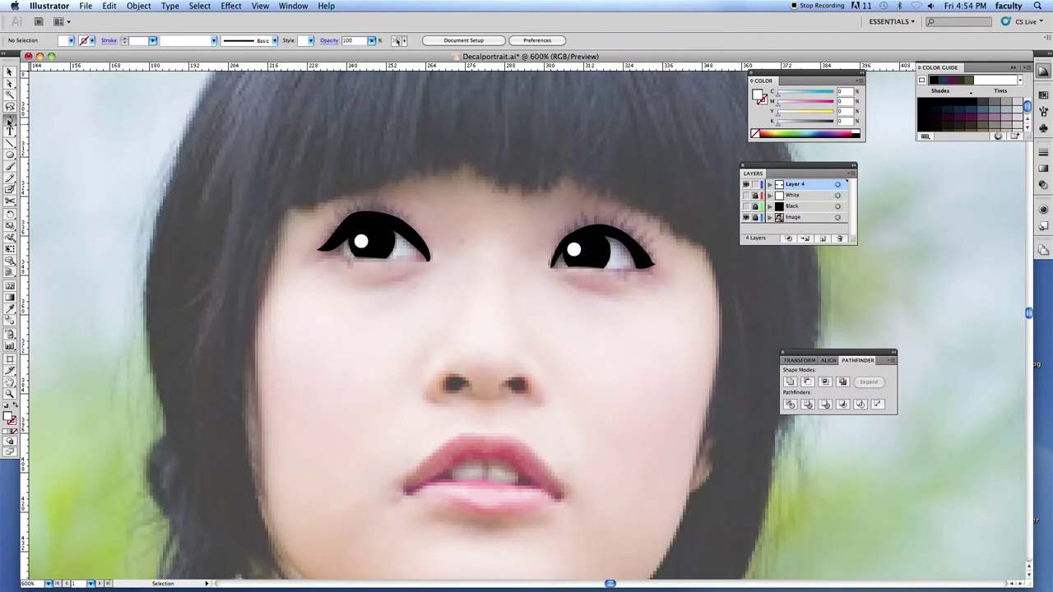
click(471, 383)
drag(446, 384, 445, 395)
click(461, 387)
click(470, 384)
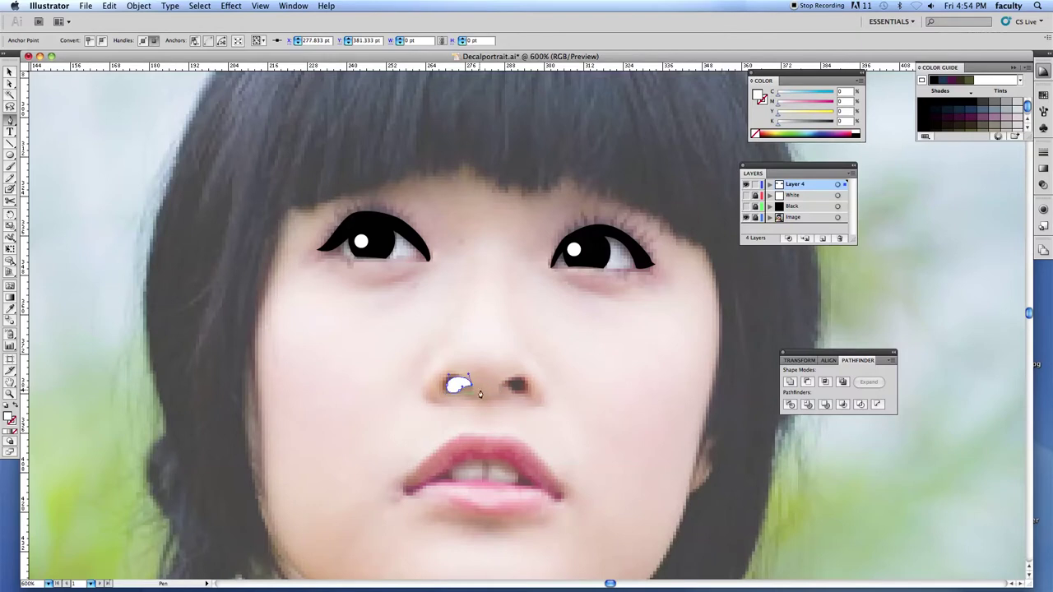
key(super+shift+a)
Duplicate the nostril shape and reflect the copy horizontally onto the other nostril
drag(448, 386, 486, 387)
drag(10, 216, 46, 229)
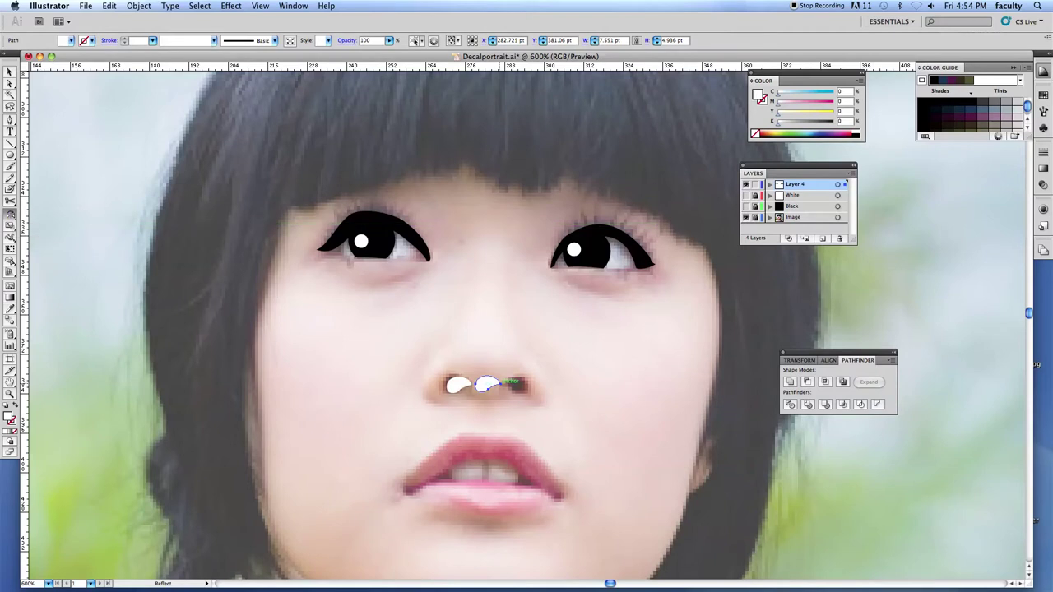
drag(488, 386, 516, 386)
key(v)
Select both nostril shapes, fill them with the black sampled from the eye and deselect them
shift+super+click(459, 387)
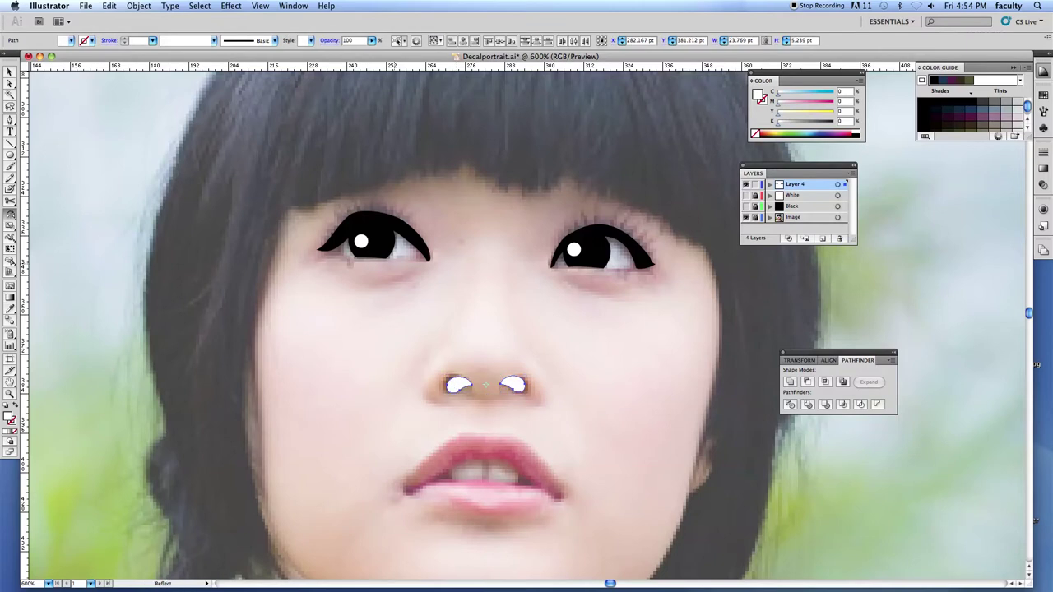
key(i)
click(382, 229)
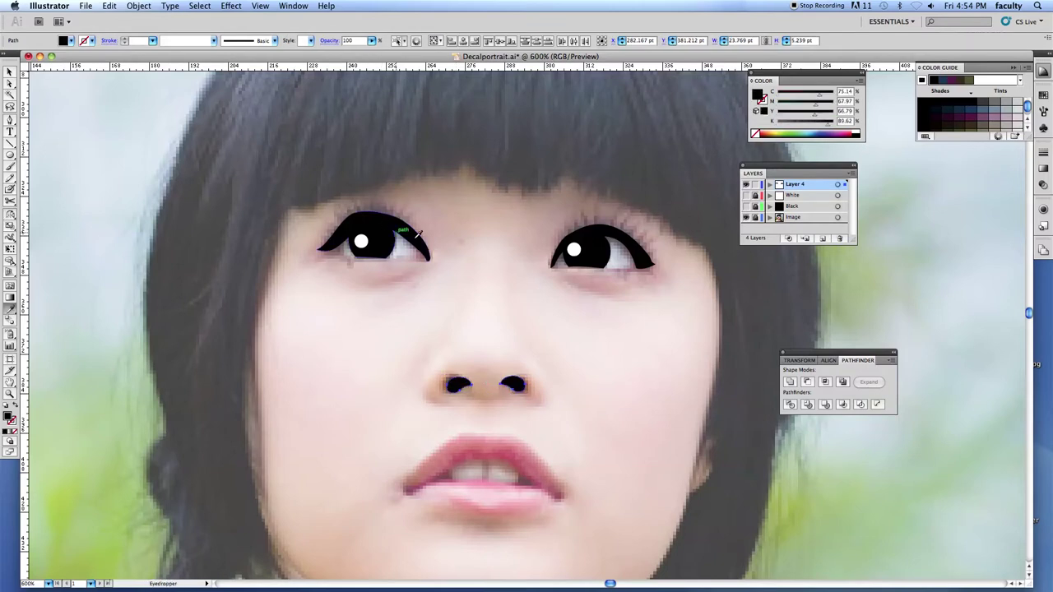
key(super+shift+a)
Trace the upper edge of the mouth opening from corner to corner with the Pen tool and set the path to no fill
click(10, 120)
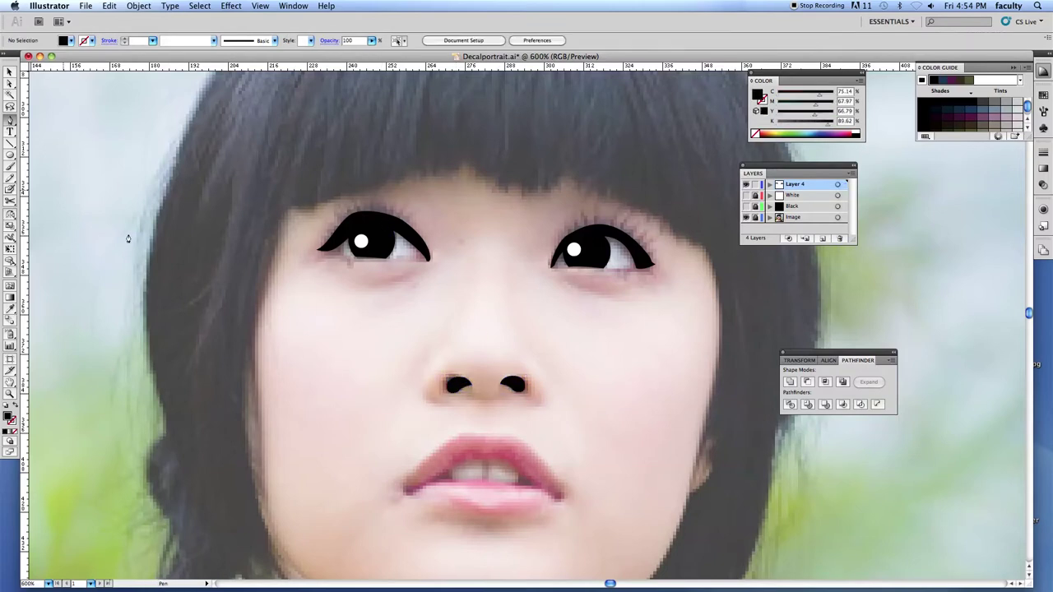
click(404, 491)
drag(462, 453, 536, 493)
click(495, 462)
key(super+z)
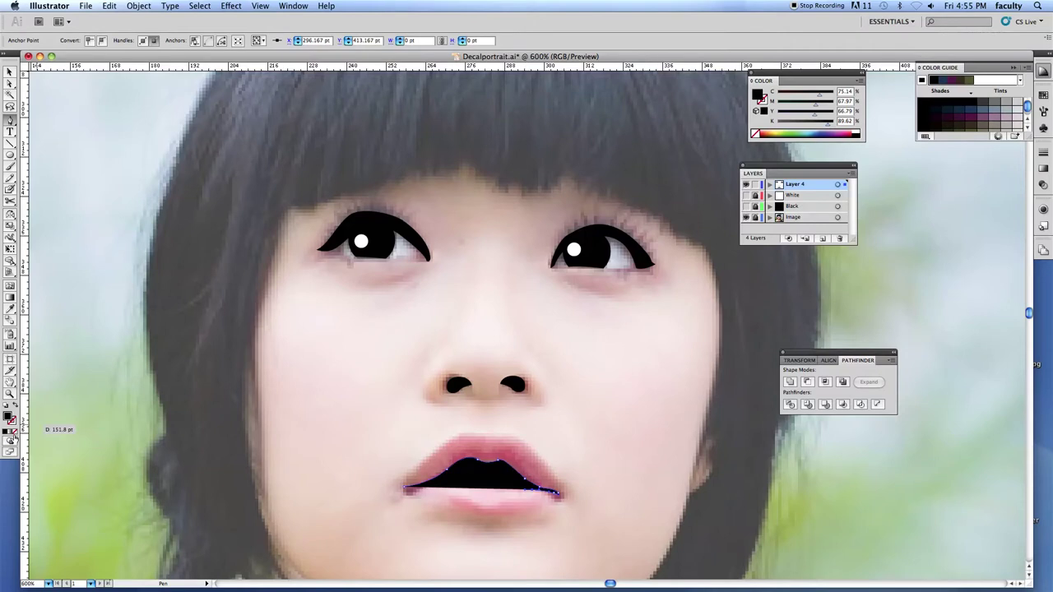
click(13, 436)
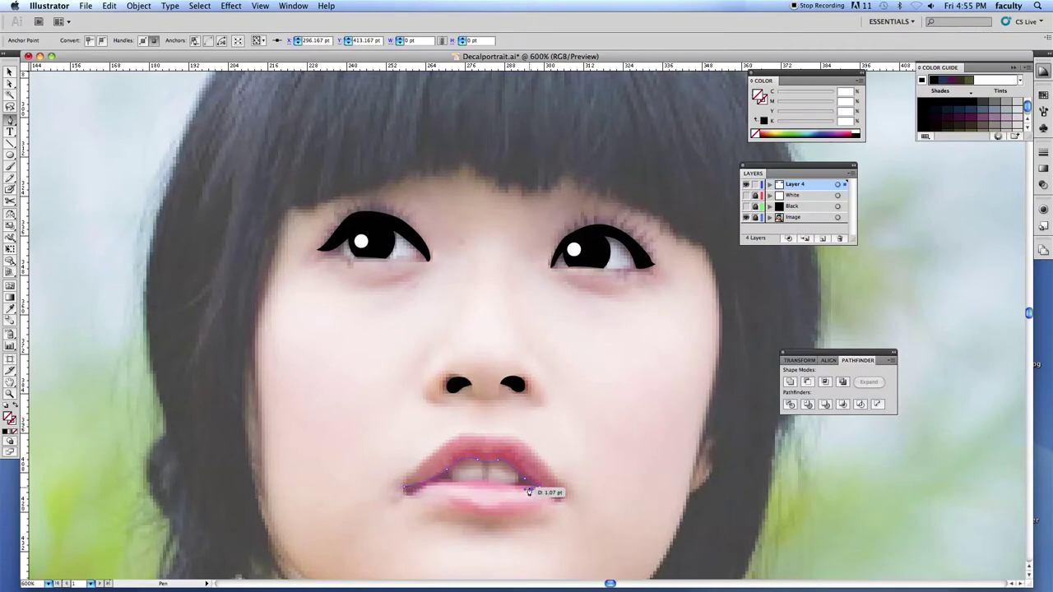
Trace the lower edge of the mouth opening back to the starting corner and close the path
click(260, 6)
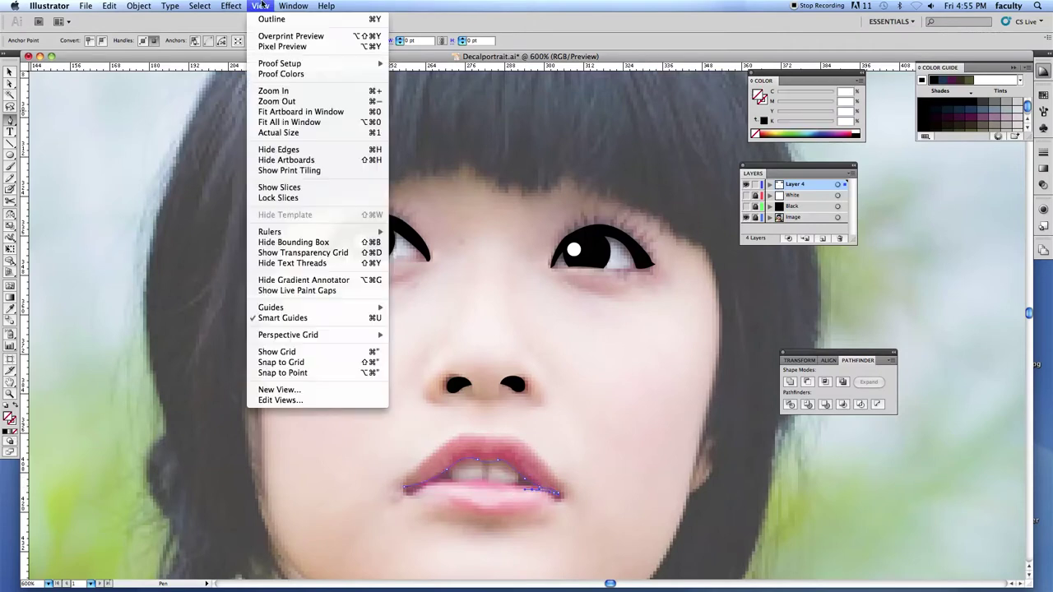
click(354, 381)
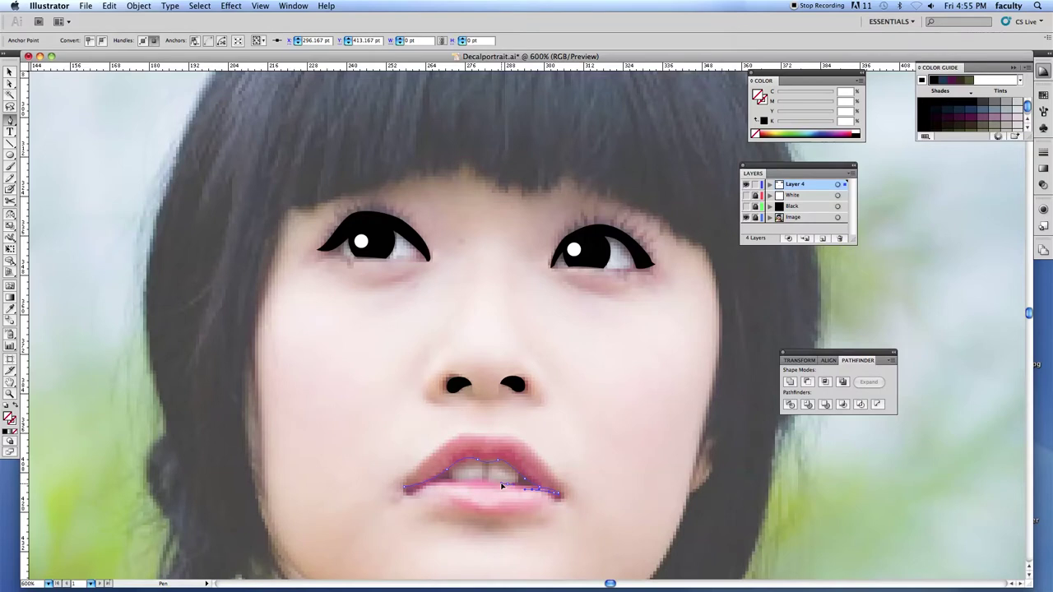
click(529, 491)
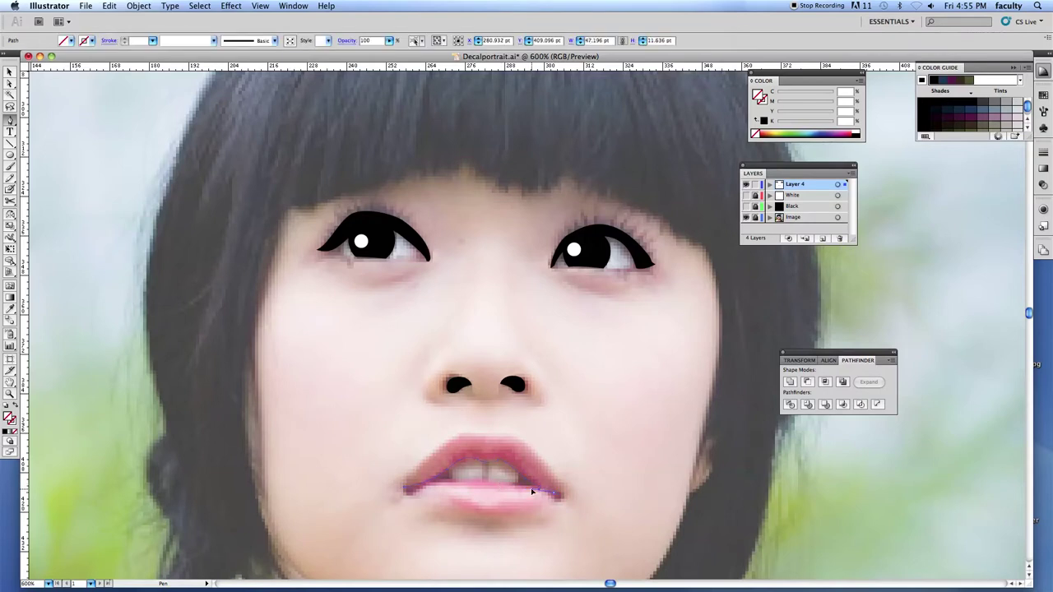
click(518, 489)
click(505, 483)
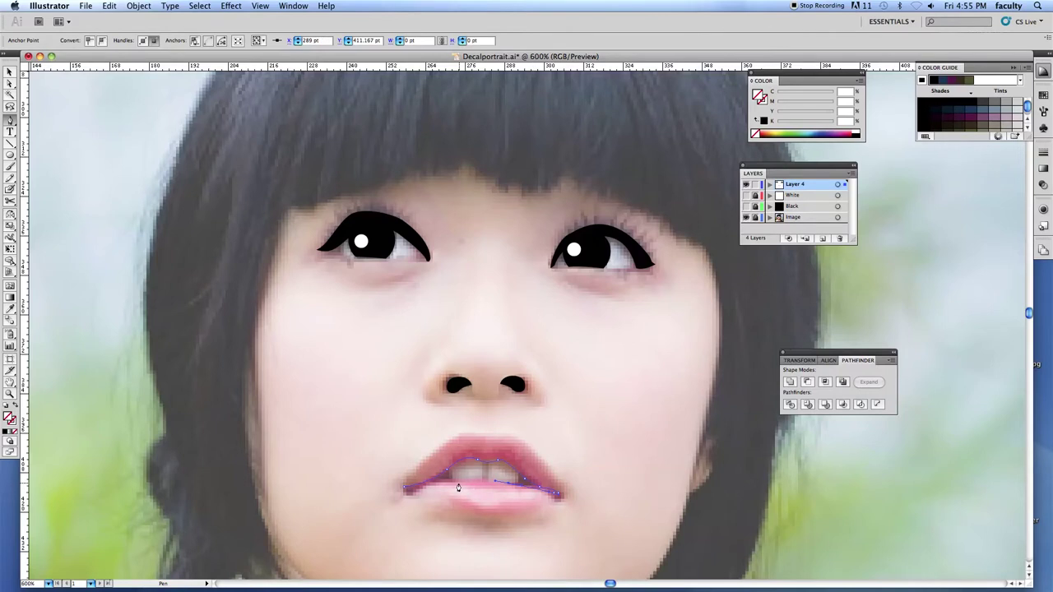
drag(431, 484, 405, 485)
Try filling the mouth shape with black sampled from the nostril and undo the fill
key(i)
click(459, 385)
key(ctrl+shift+a)
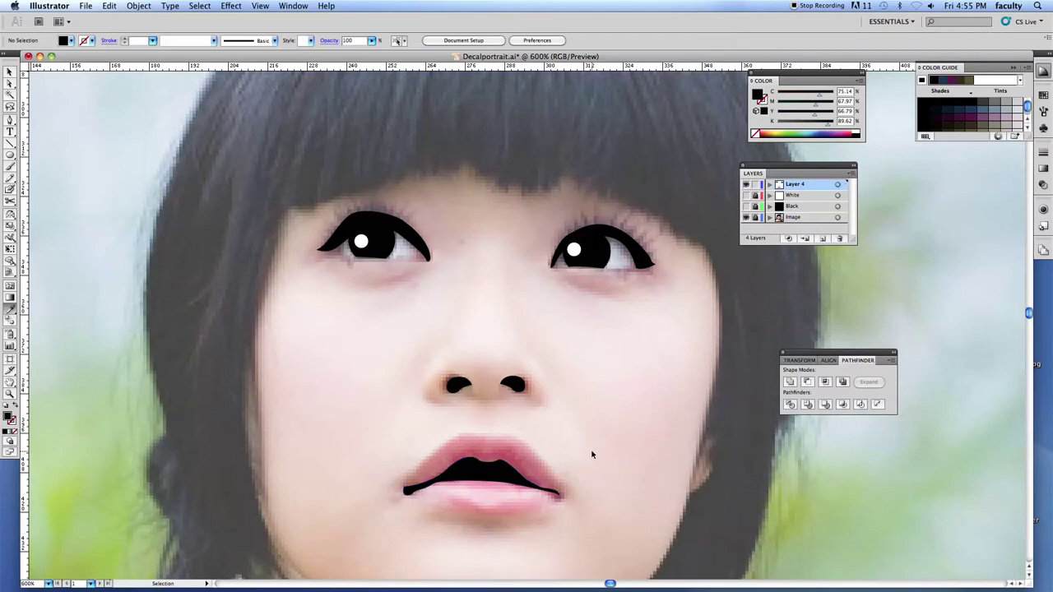
key(ctrl+z)
key(ctrl+z)
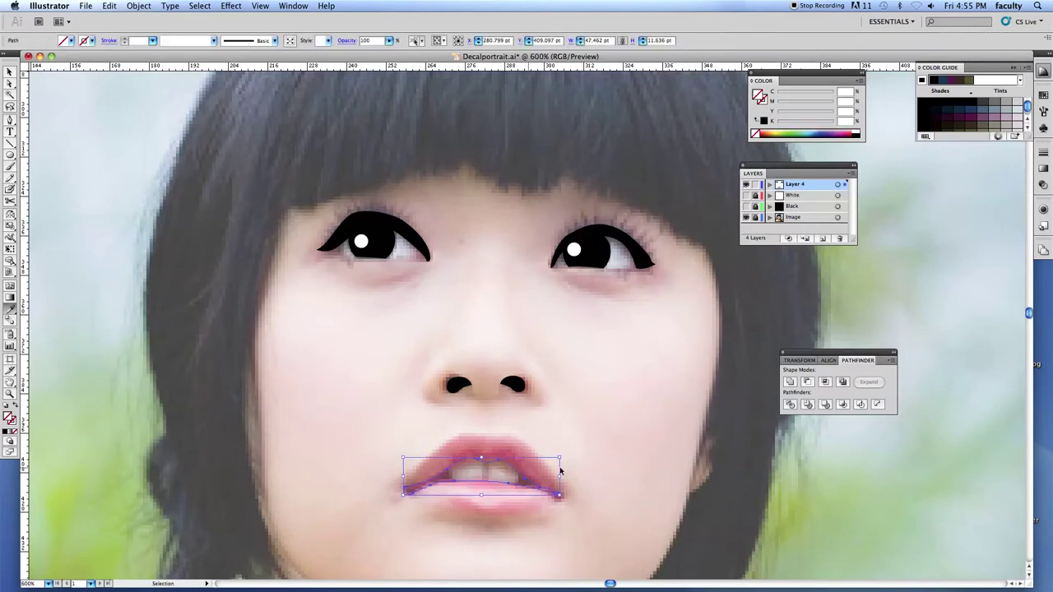
Give the unfilled mouth shape a 1 pt black stroke and deselect it
key(ctrl+shift+b)
click(14, 425)
click(6, 432)
super+click(317, 415)
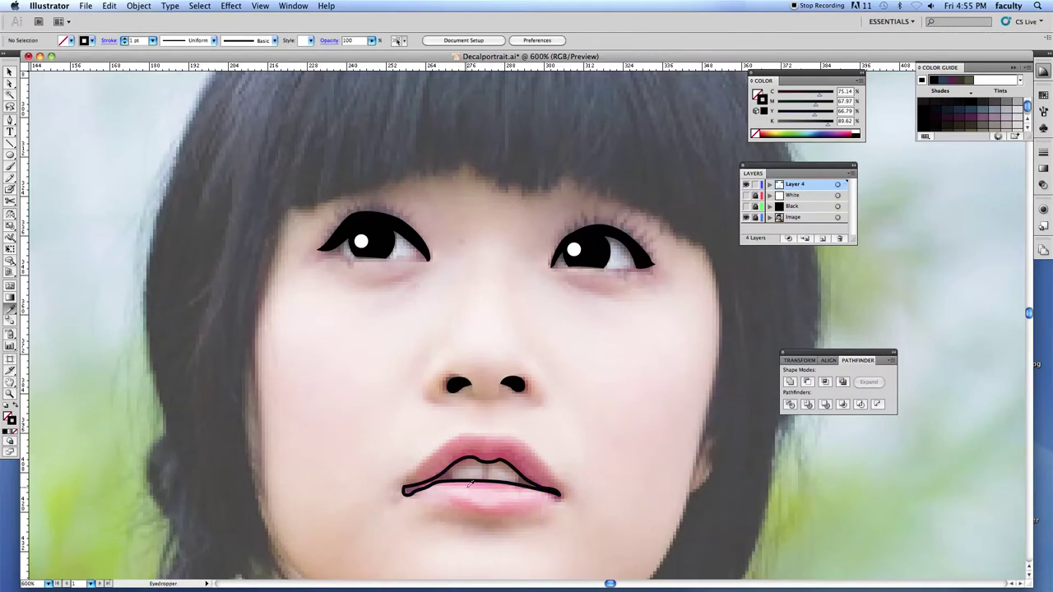
click(10, 120)
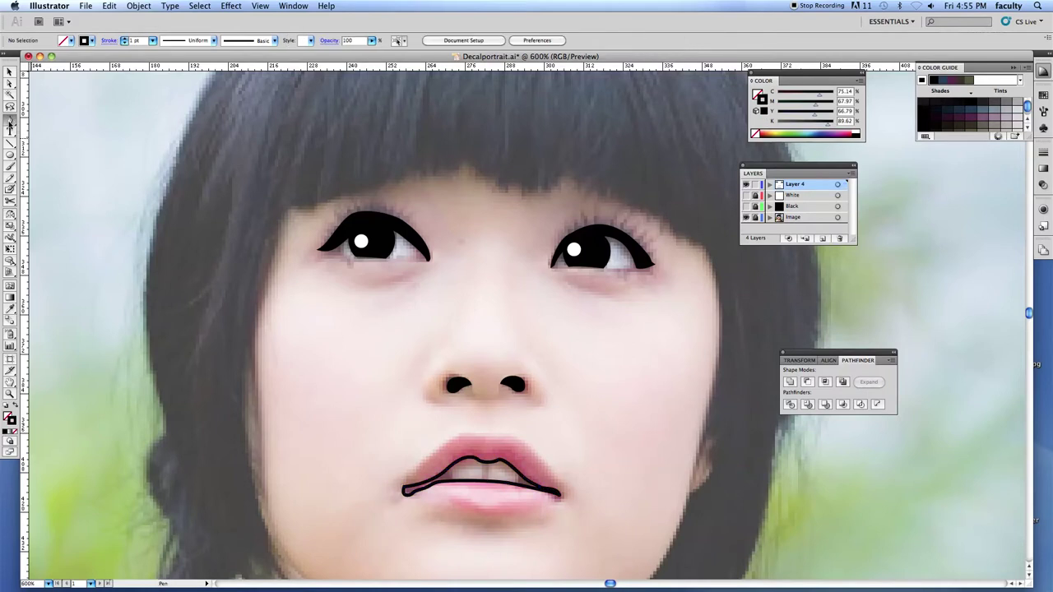
Trace the teeth inside the mouth opening as a closed path and fill it with a grey sampled from the photo
click(452, 475)
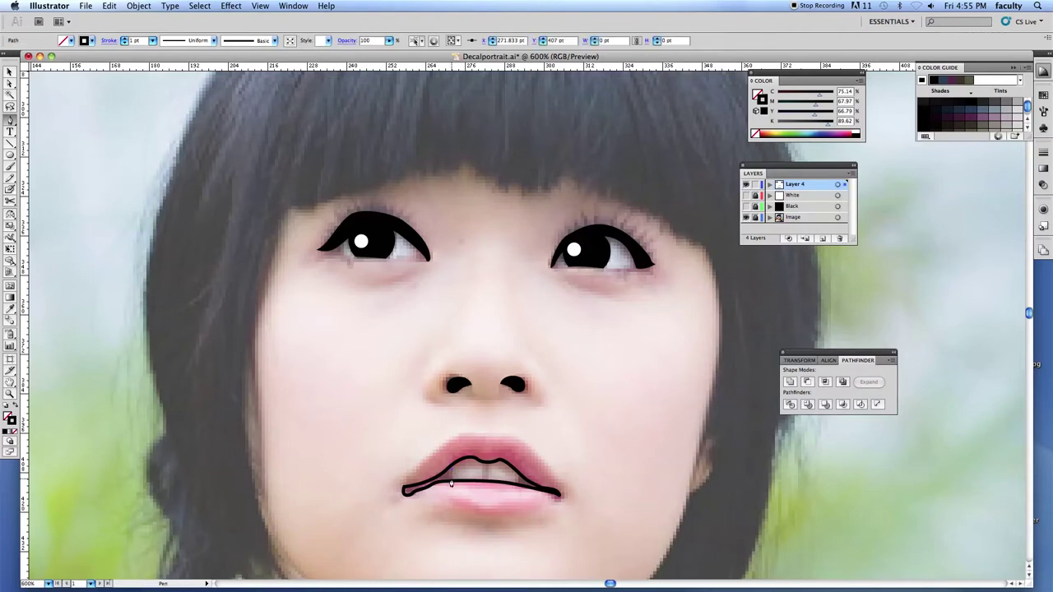
click(451, 481)
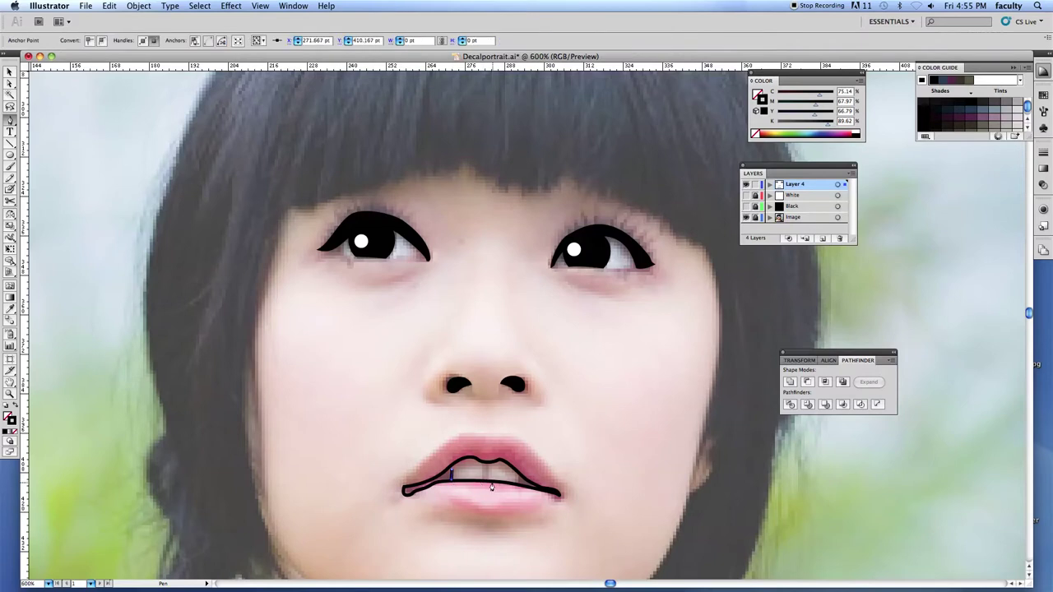
drag(483, 485, 483, 477)
click(518, 486)
click(518, 478)
click(510, 471)
click(480, 465)
click(474, 465)
click(451, 472)
click(448, 475)
key(i)
click(493, 471)
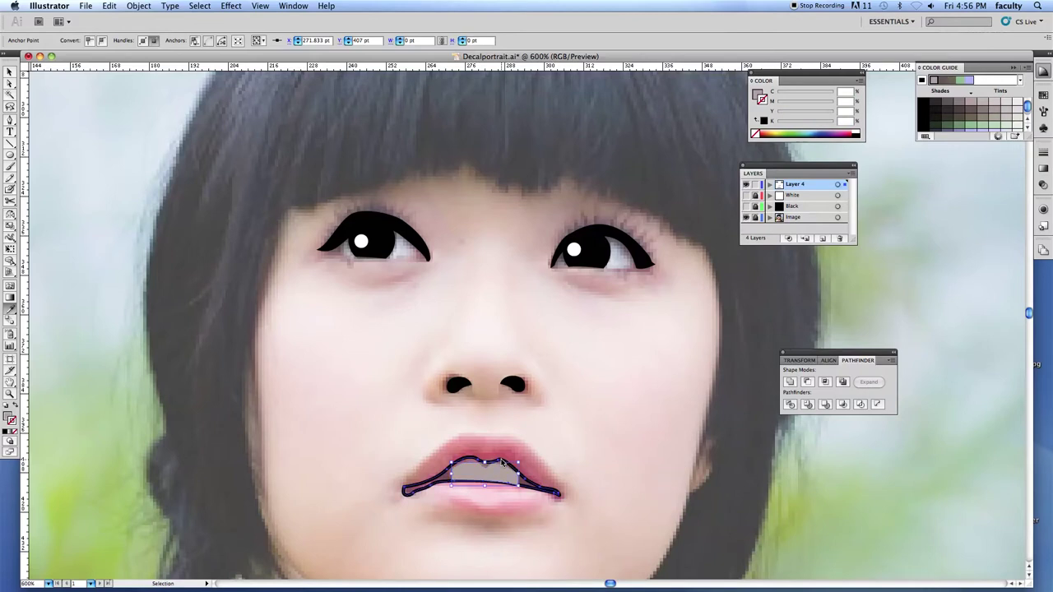
Give the mouth opening shape the nostrils' black fill without a stroke and fill the teeth shape with white
super+click(504, 464)
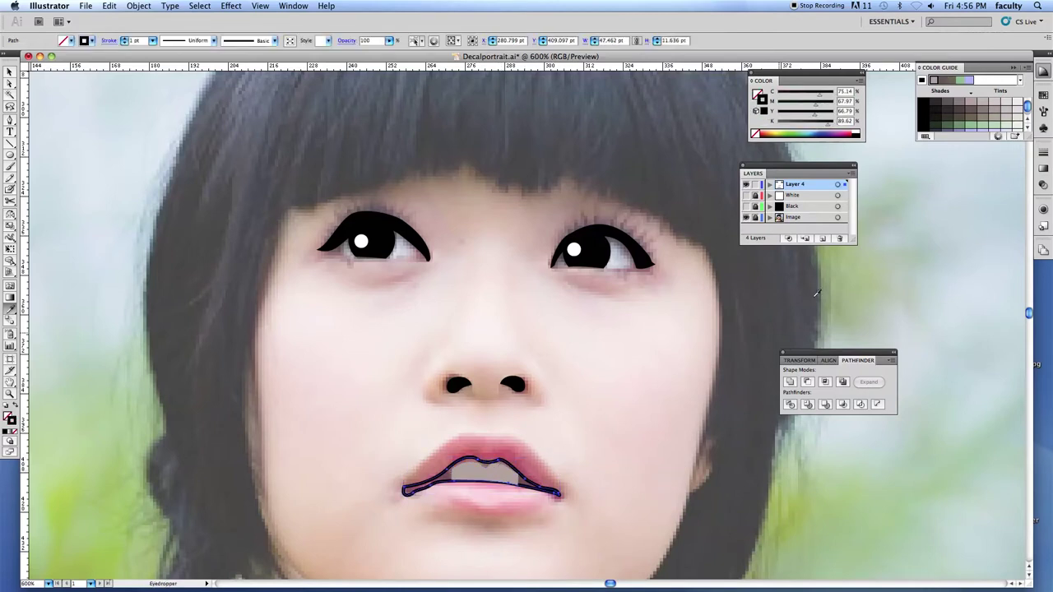
click(859, 129)
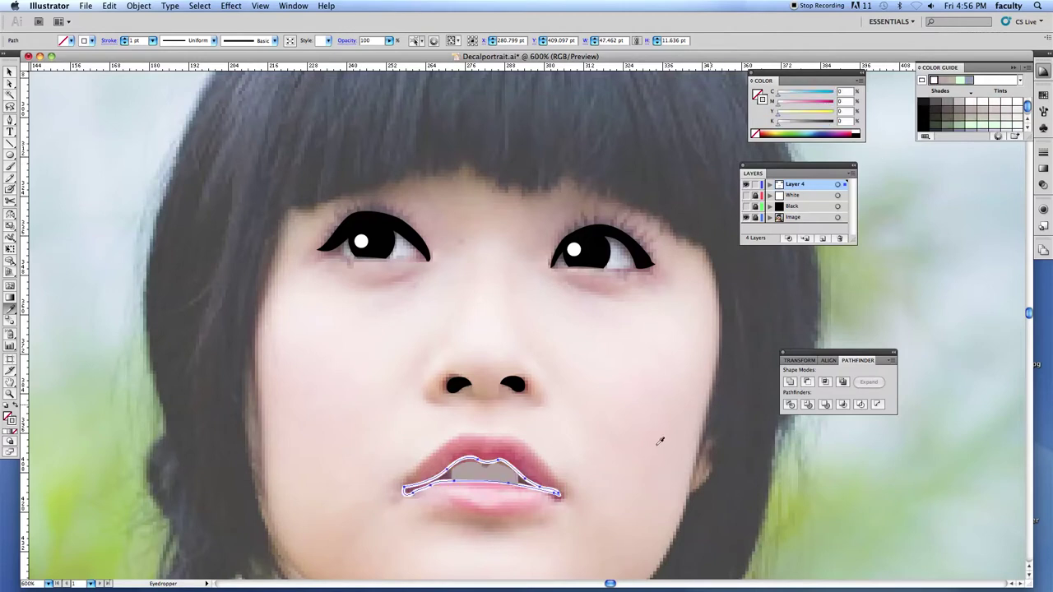
click(516, 387)
super+click(500, 475)
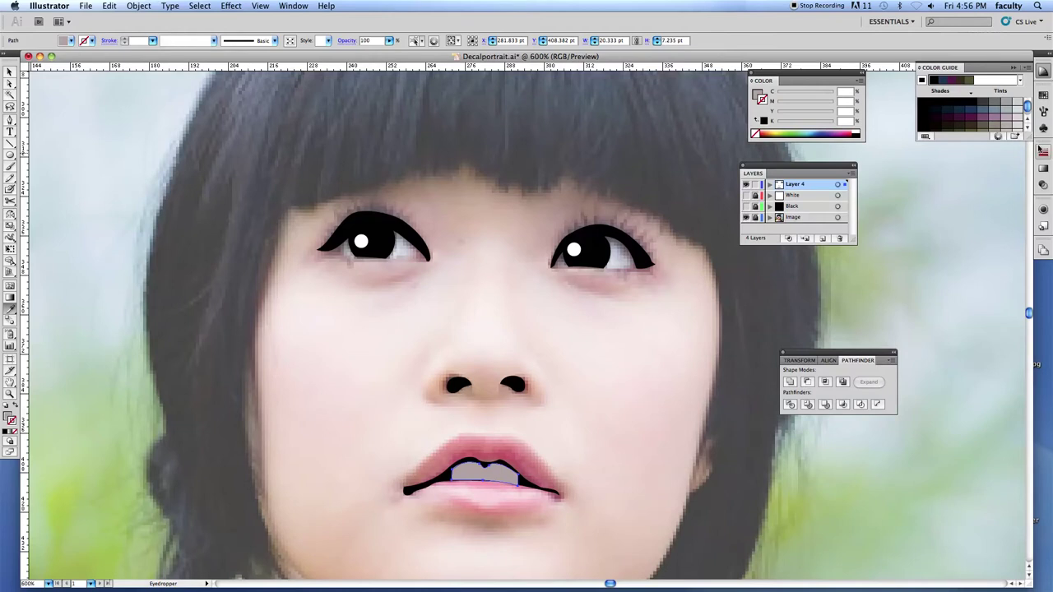
click(858, 130)
key(super+shift+a)
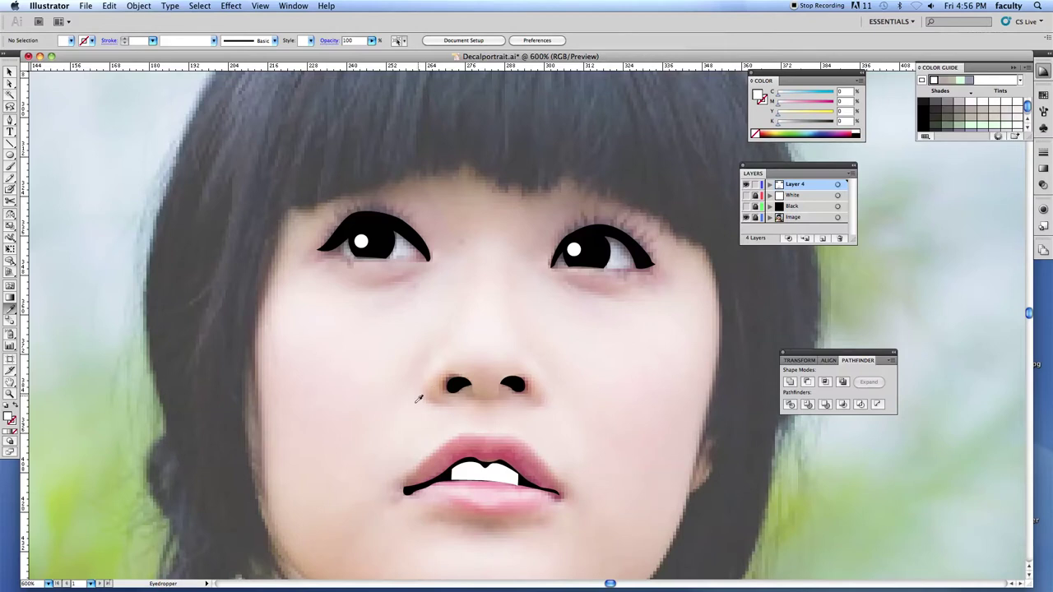
Draw a thin crescent along the outer edge of the left nostril, refine its curve and fill it with the nostrils' black
click(10, 122)
drag(424, 362, 419, 370)
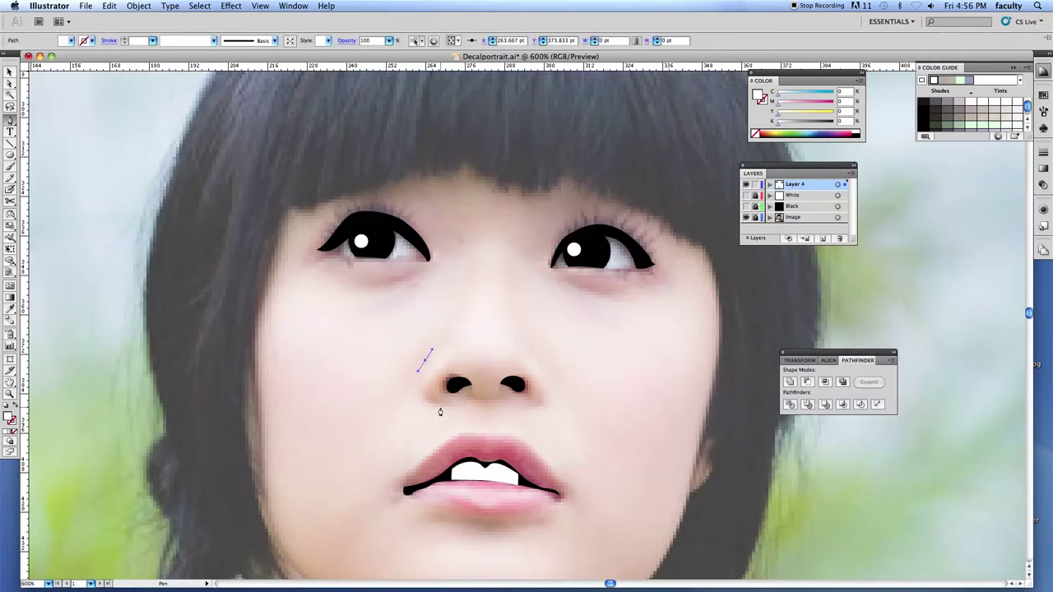
drag(445, 407, 404, 387)
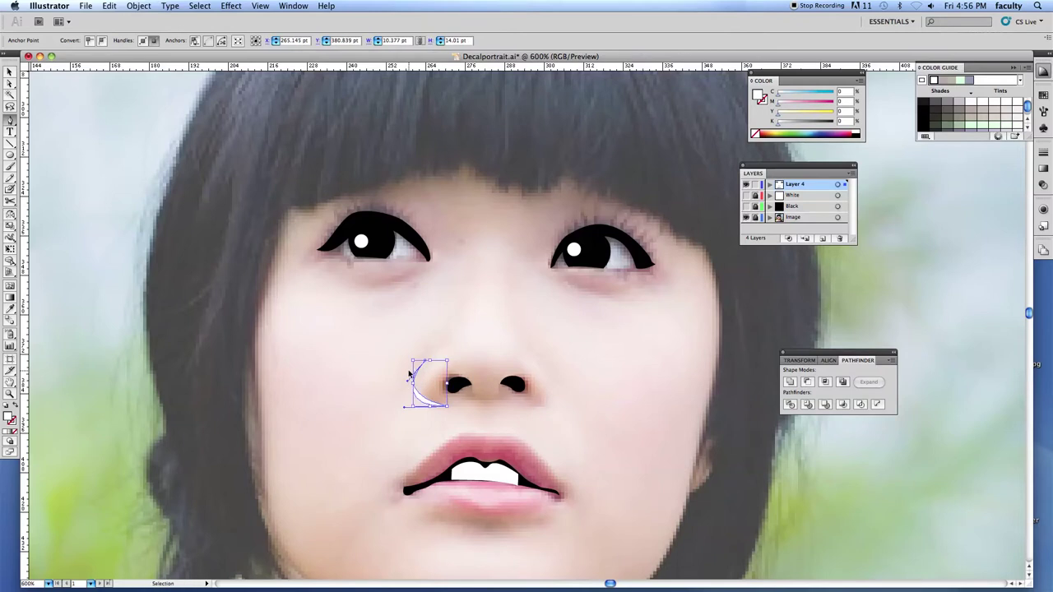
key(a)
click(425, 361)
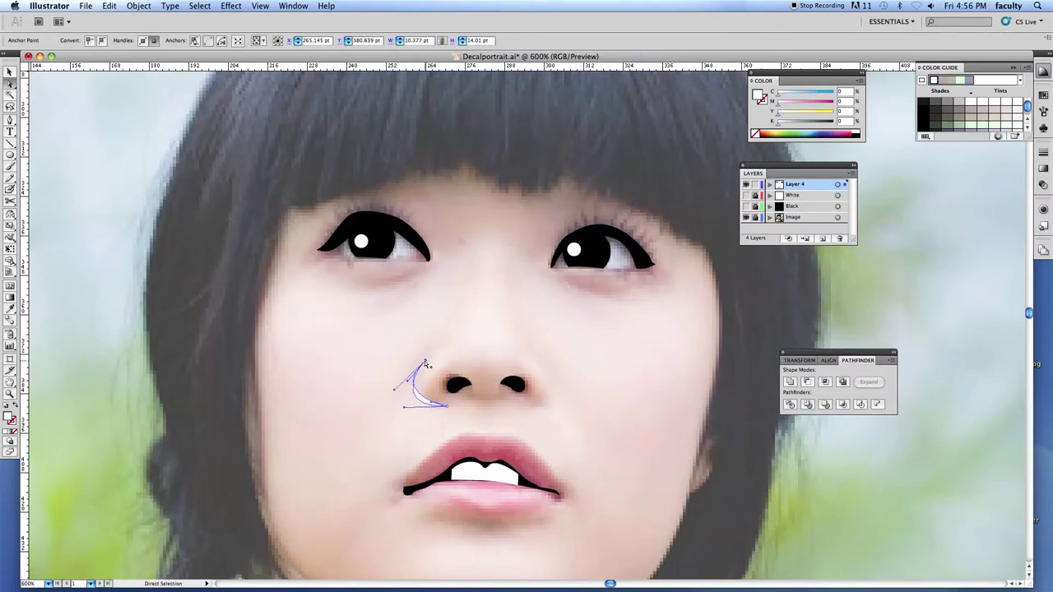
drag(395, 393, 405, 400)
drag(424, 362, 427, 364)
key(i)
click(455, 387)
key(super+shift+a)
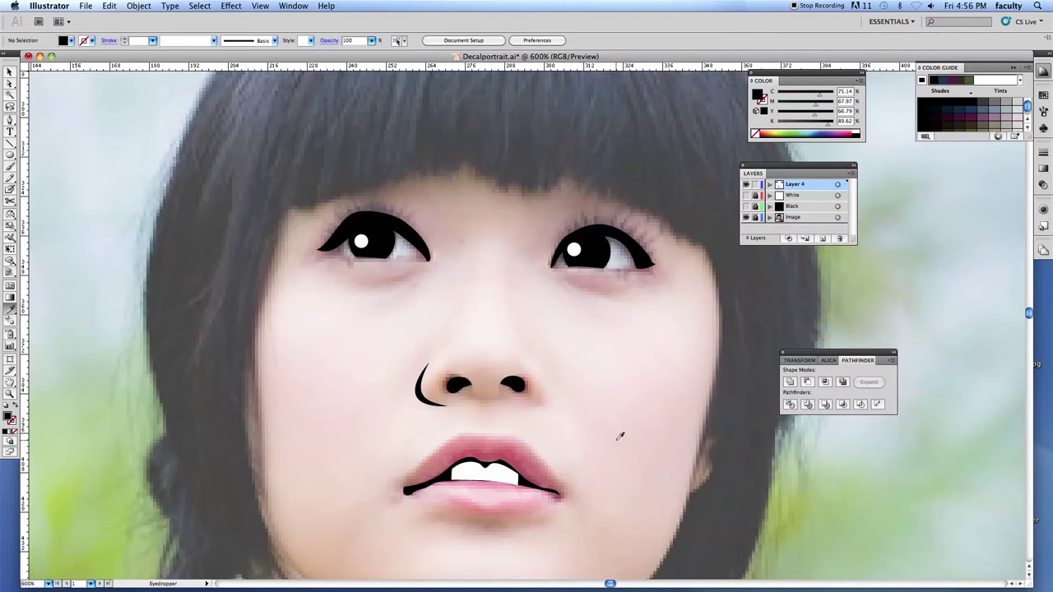
Draw a small black crescent below the outer edge of the right nostril with the Pen tool
click(10, 120)
mouse_move(525, 402)
mouse_down()
mouse_move(542, 362)
mouse_move(552, 416)
mouse_move(521, 402)
mouse_up()
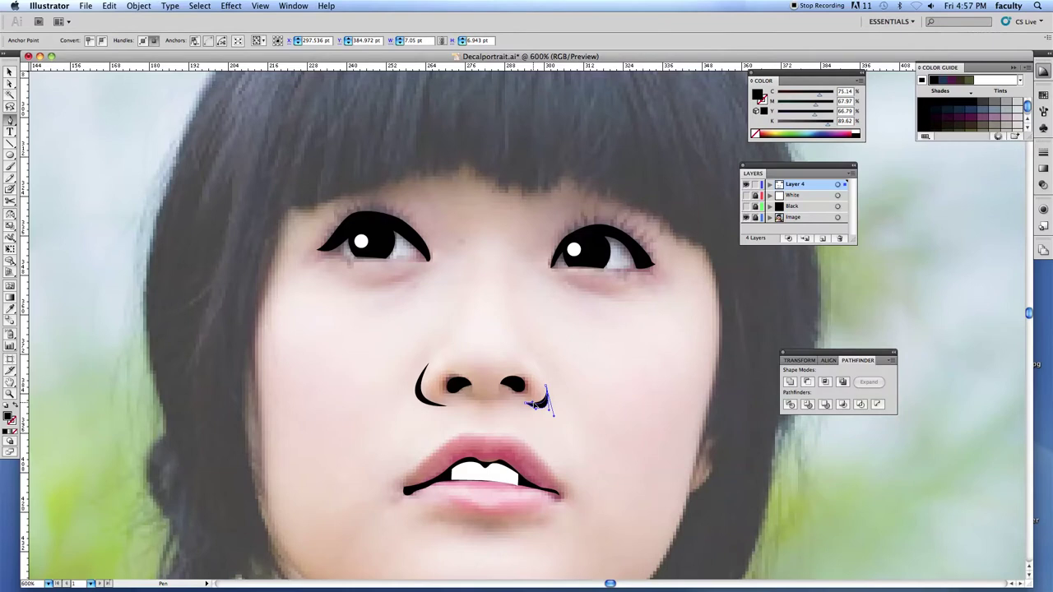
click(531, 404)
super+click(597, 445)
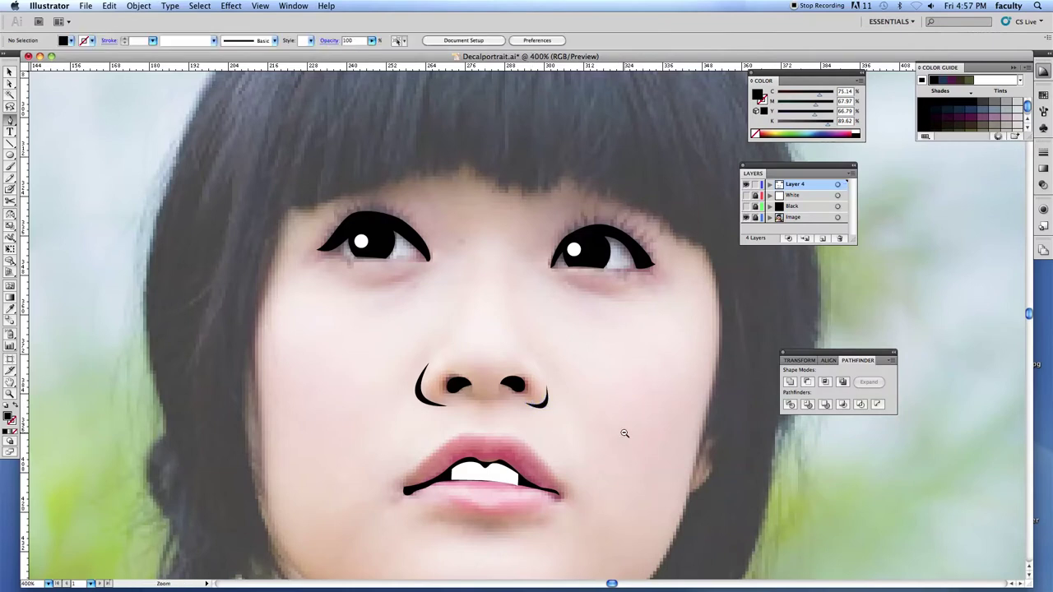
Trace the visible part of the ear beside the right cheek and fill the shape with the teeth's white
alt+super+click(625, 431)
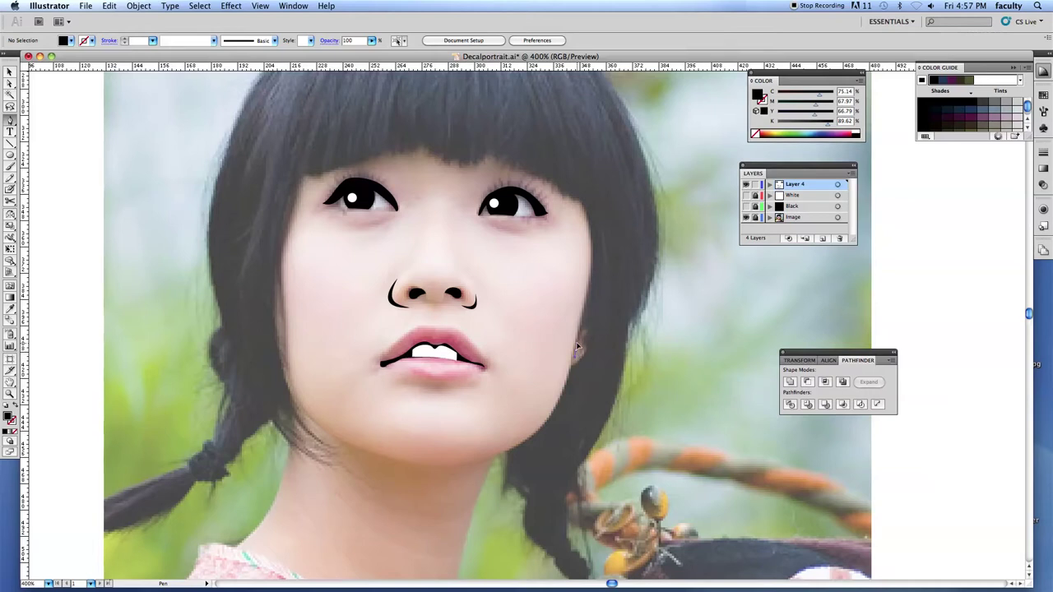
drag(576, 356, 583, 336)
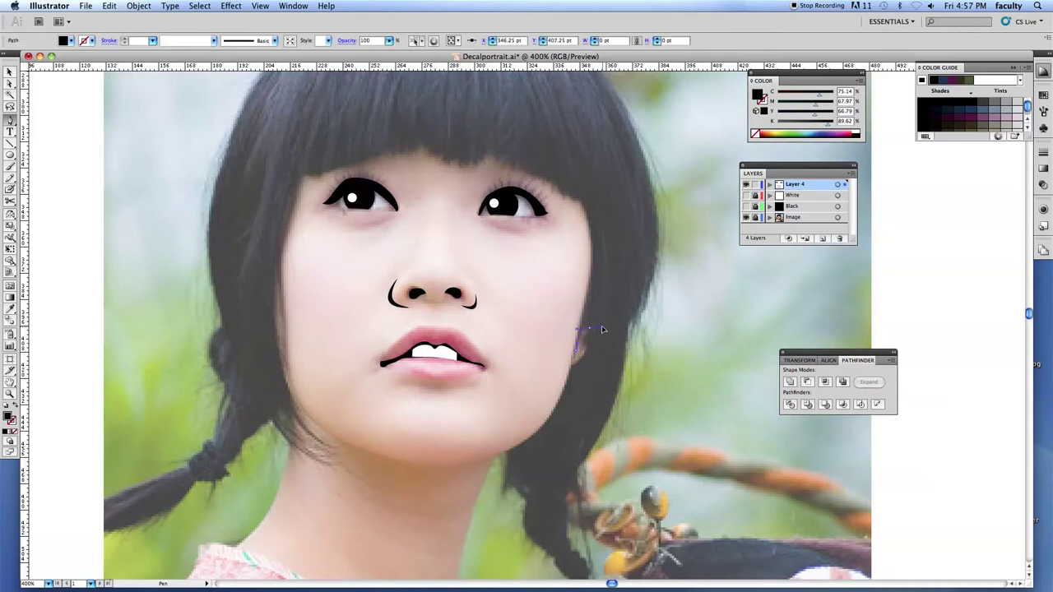
click(587, 333)
click(587, 347)
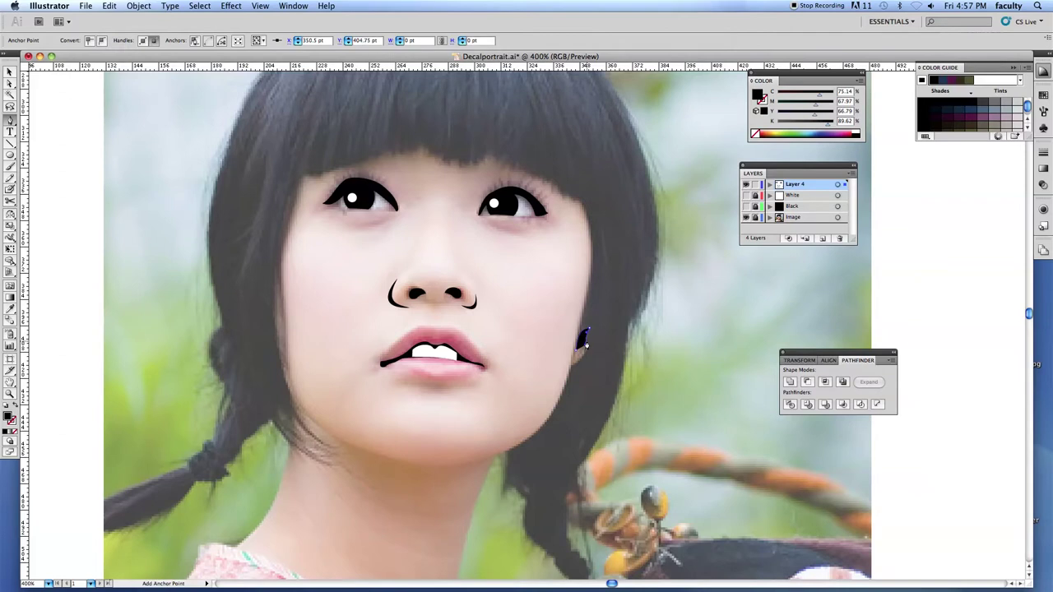
click(577, 361)
drag(572, 368, 576, 360)
click(576, 355)
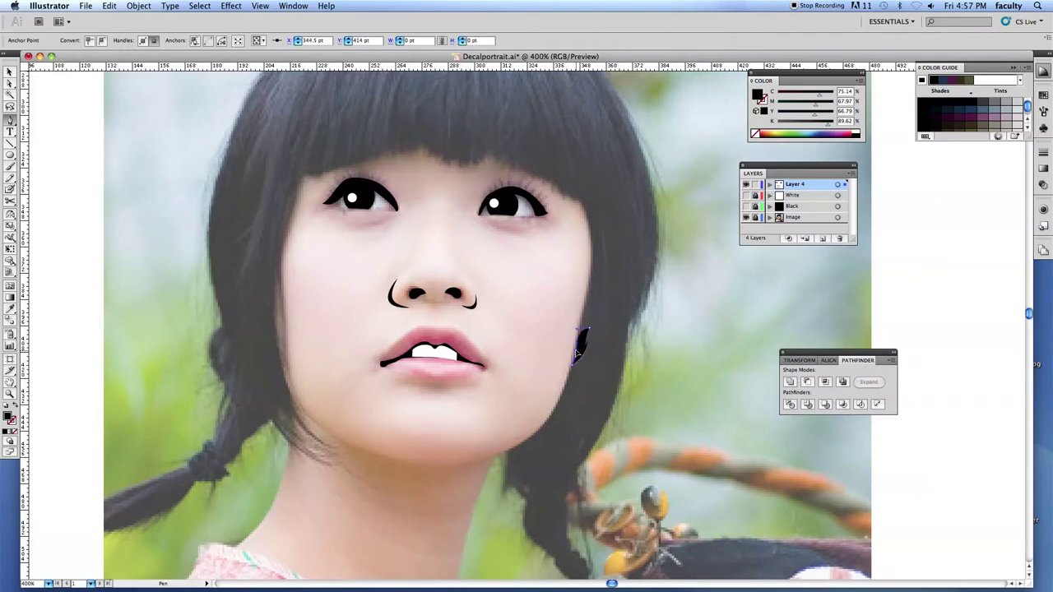
key(i)
click(453, 356)
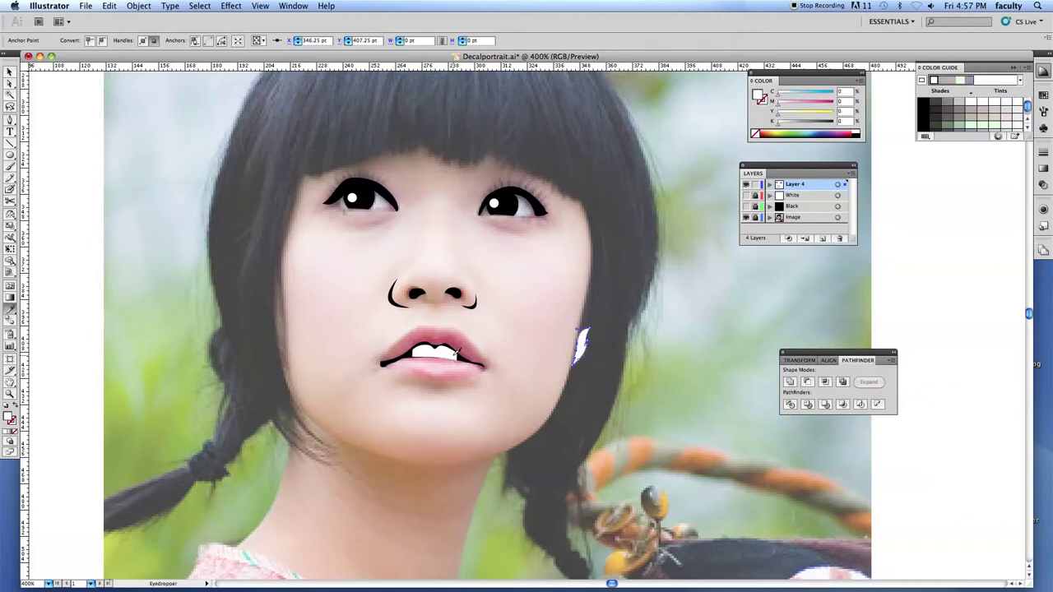
key(super+shift+a)
Preview the portrait with the White and Black layers shown, and hide both layers again
click(745, 195)
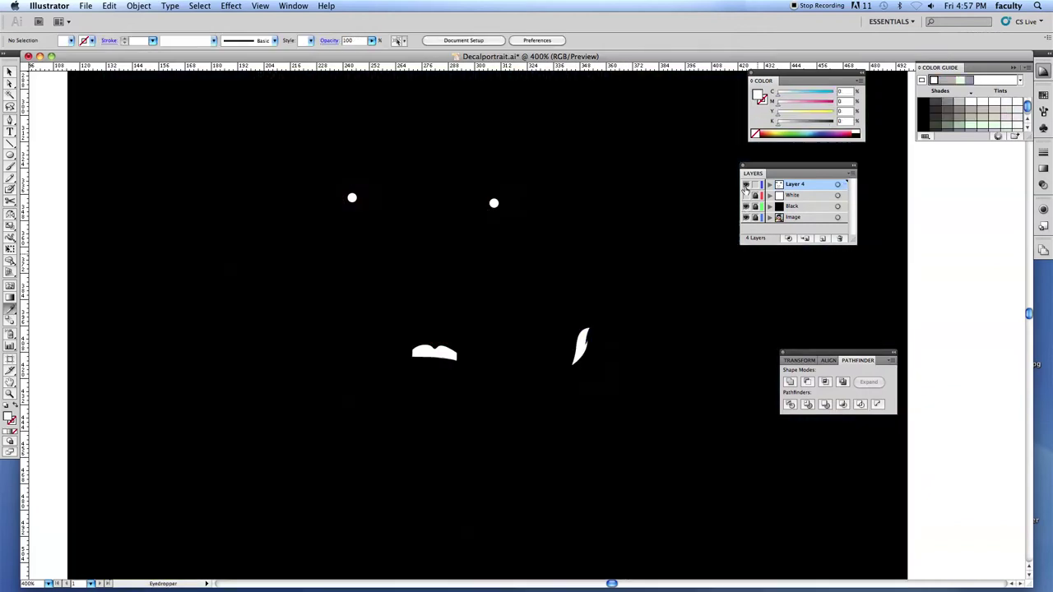
click(745, 196)
key(a)
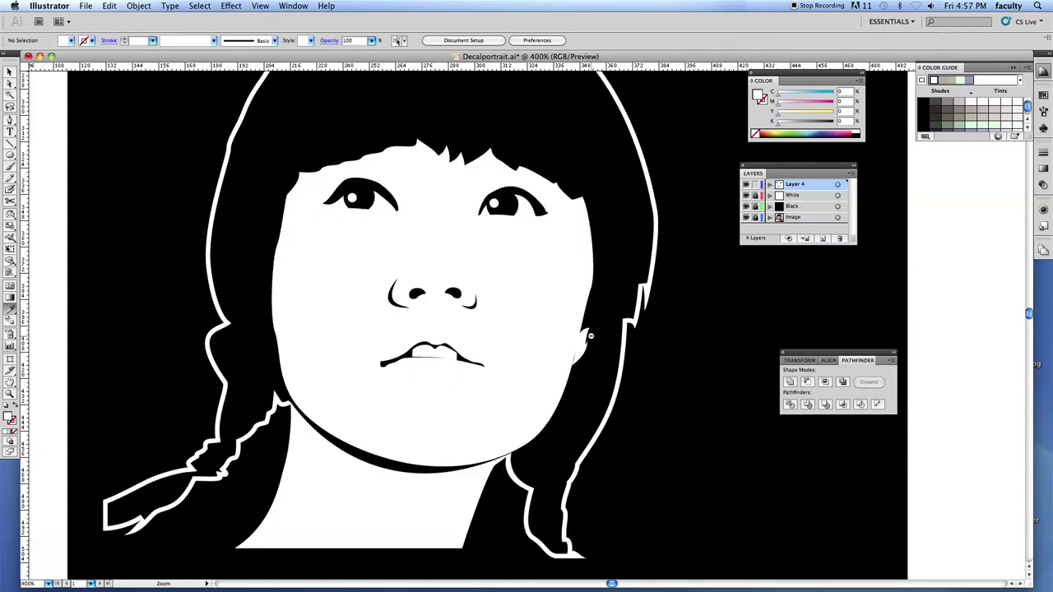
alt+super+click(591, 335)
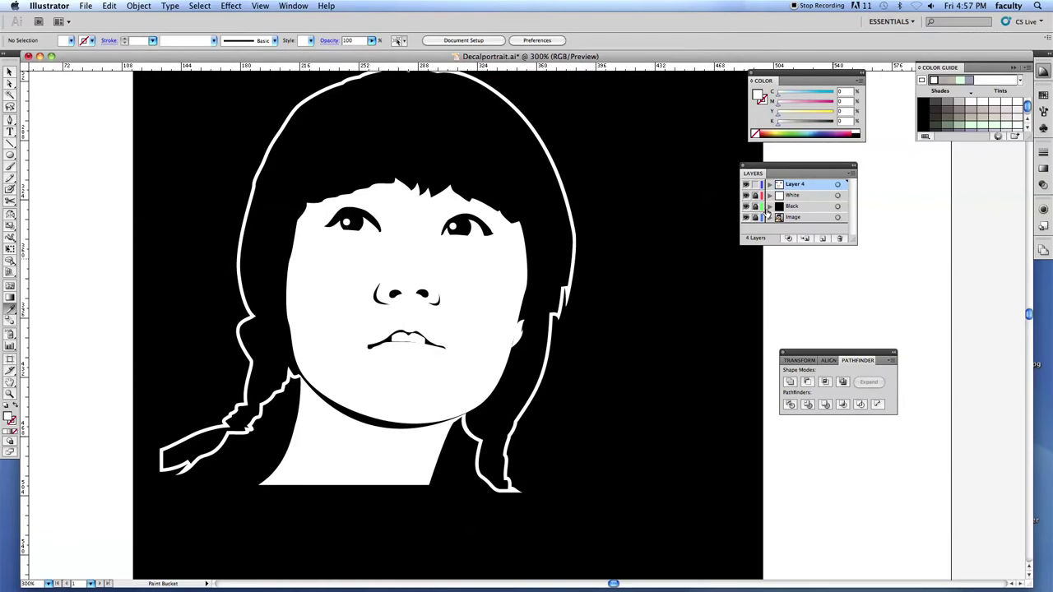
click(745, 206)
click(746, 195)
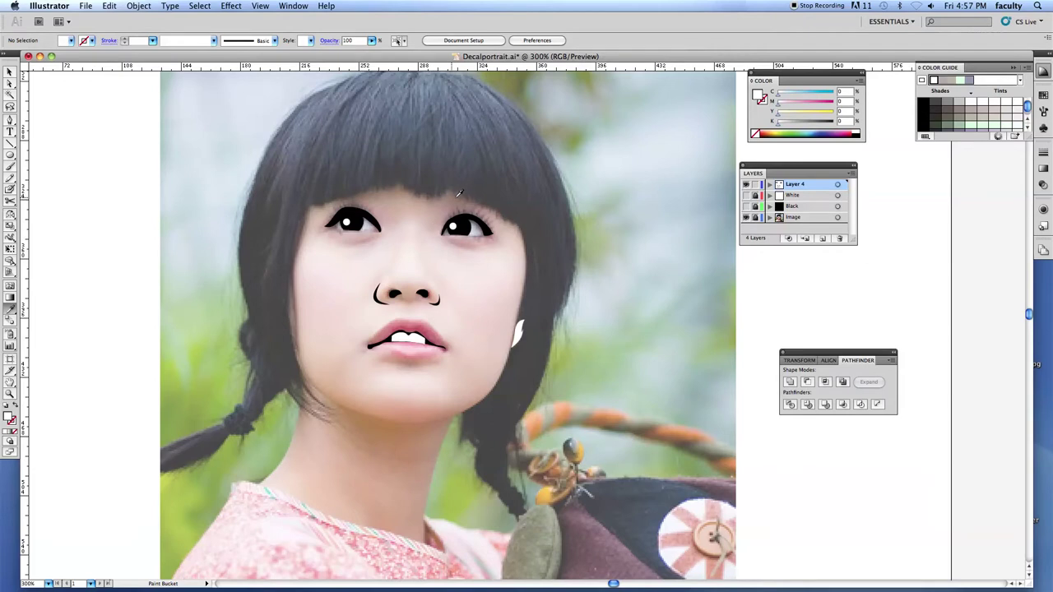
Draw a tapered curved eyebrow above the left eye and fill it with the eye's black
key(p)
click(353, 187)
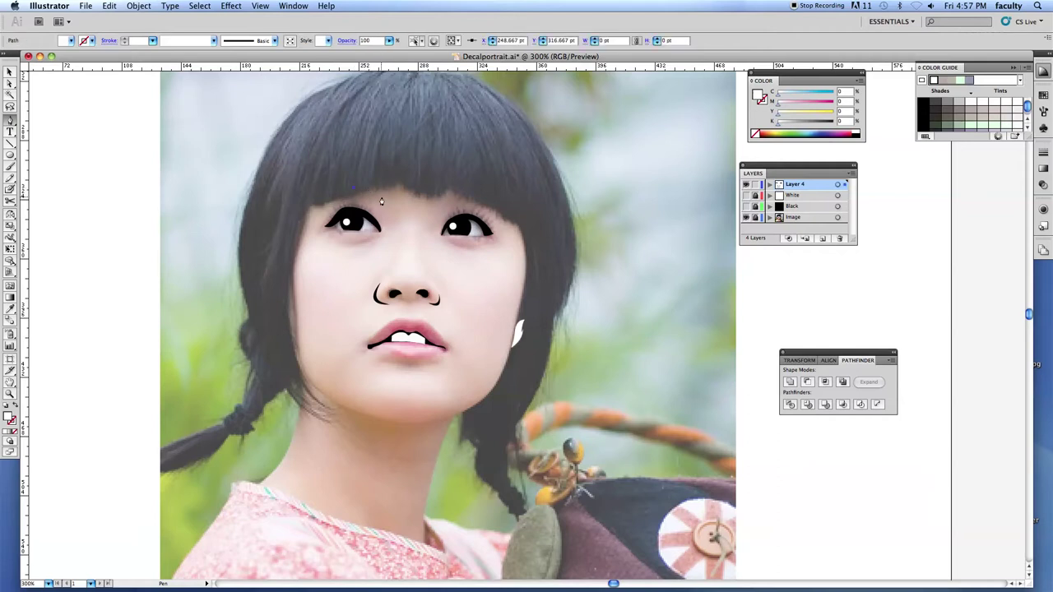
click(384, 198)
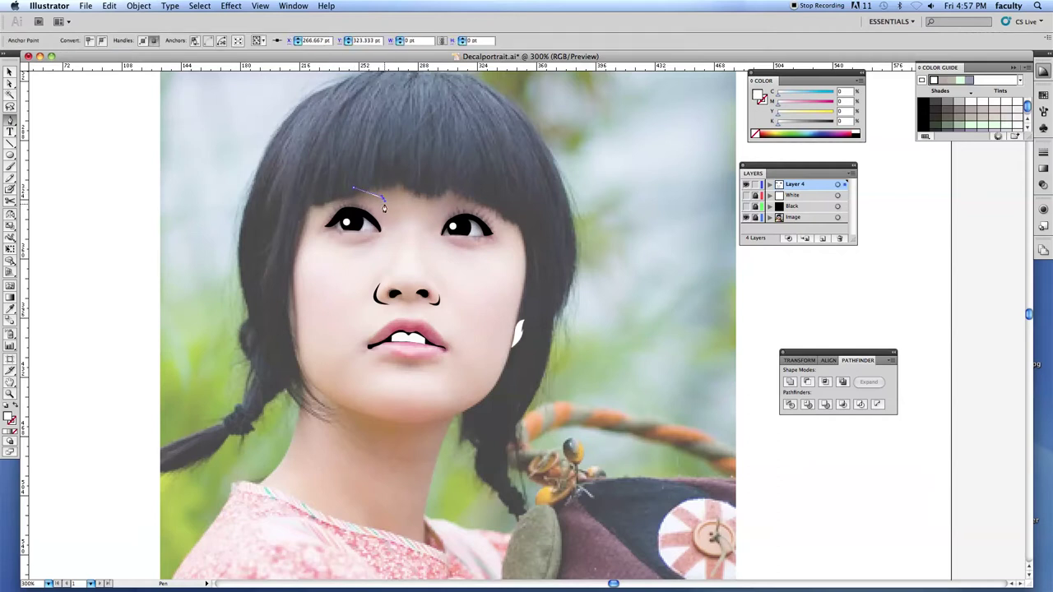
key(super+z)
mouse_move(389, 200)
mouse_down()
mouse_move(396, 211)
mouse_move(331, 196)
mouse_move(358, 191)
mouse_up()
click(357, 190)
key(i)
click(351, 214)
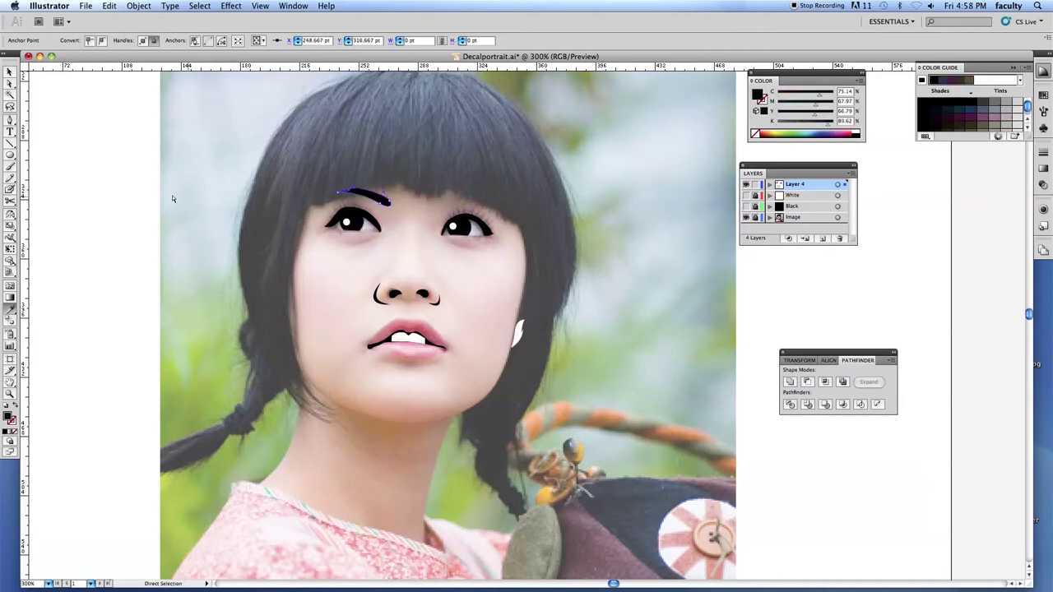
super+click(204, 200)
Draw a matching black eyebrow above the inner half of the right eye with the Pen tool
click(10, 121)
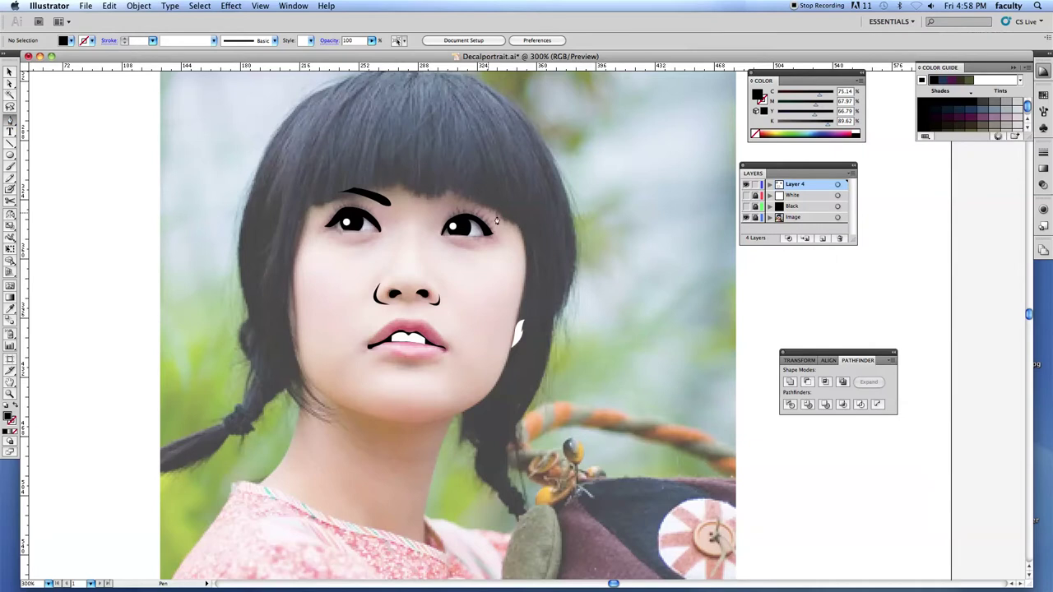
click(436, 202)
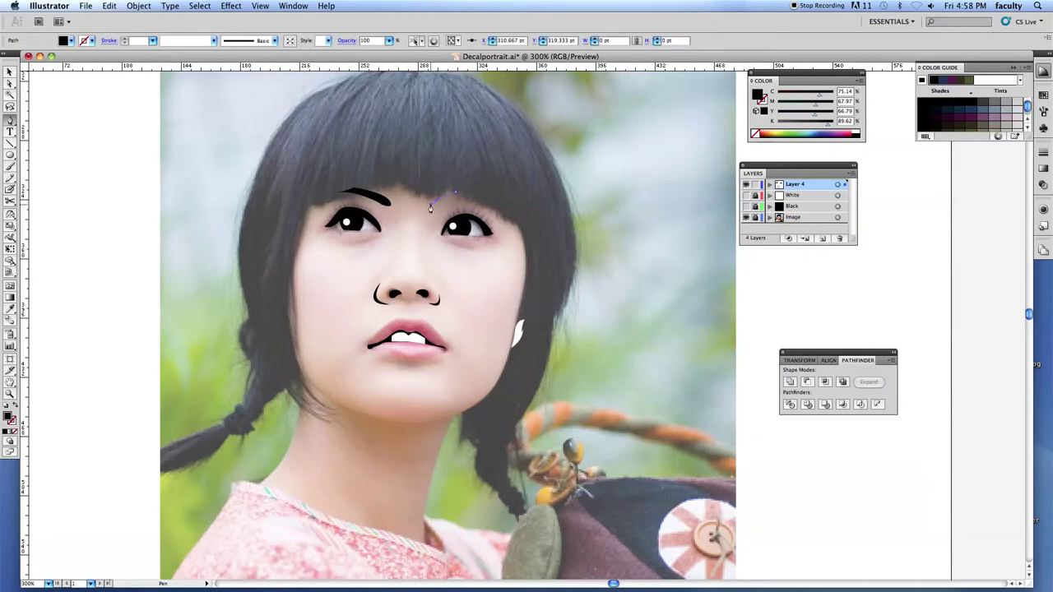
click(433, 204)
drag(439, 207, 472, 193)
click(458, 195)
super+click(431, 173)
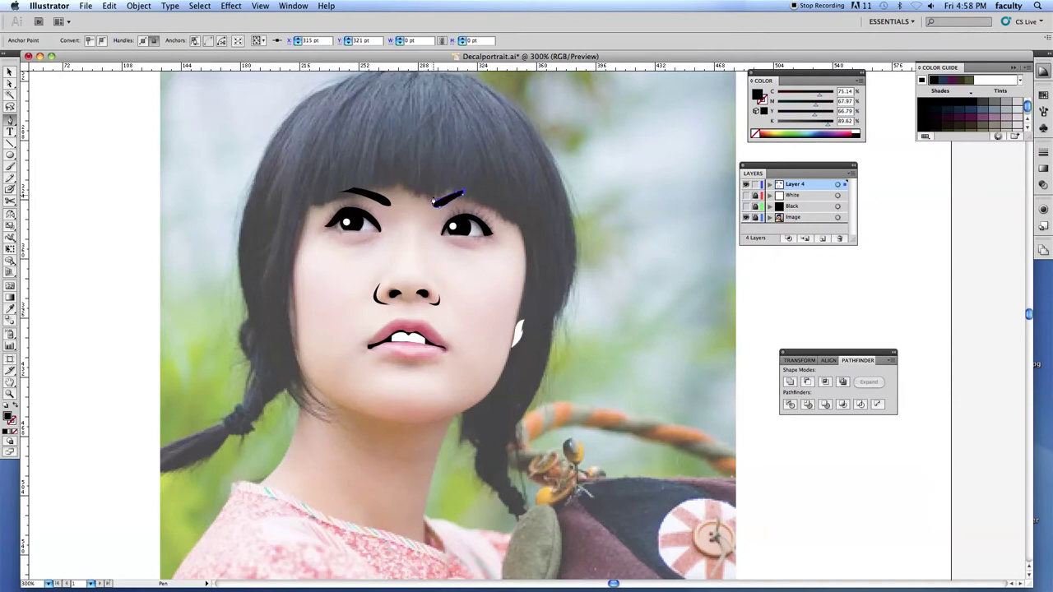
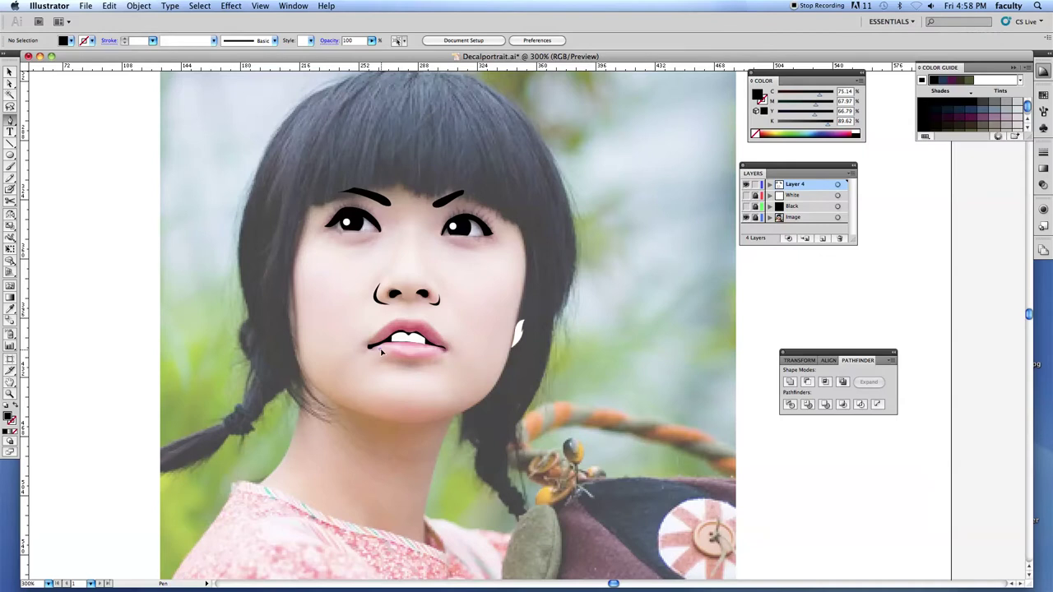
Draw a closed black crescent along the lower lip to form its shadow
click(379, 351)
click(406, 355)
click(425, 352)
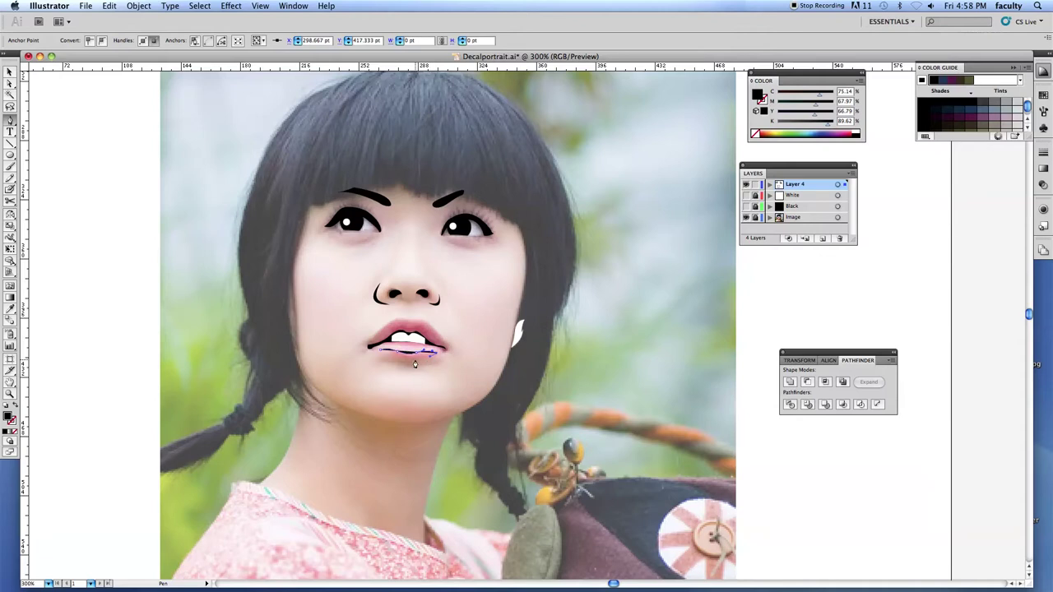
click(380, 351)
drag(380, 351, 370, 348)
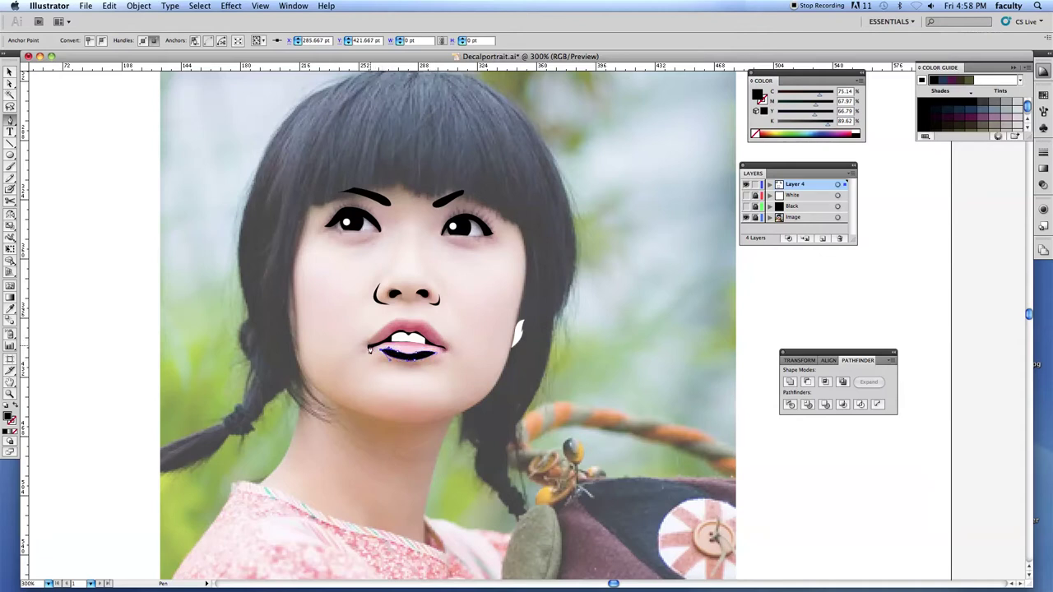
super+click(465, 386)
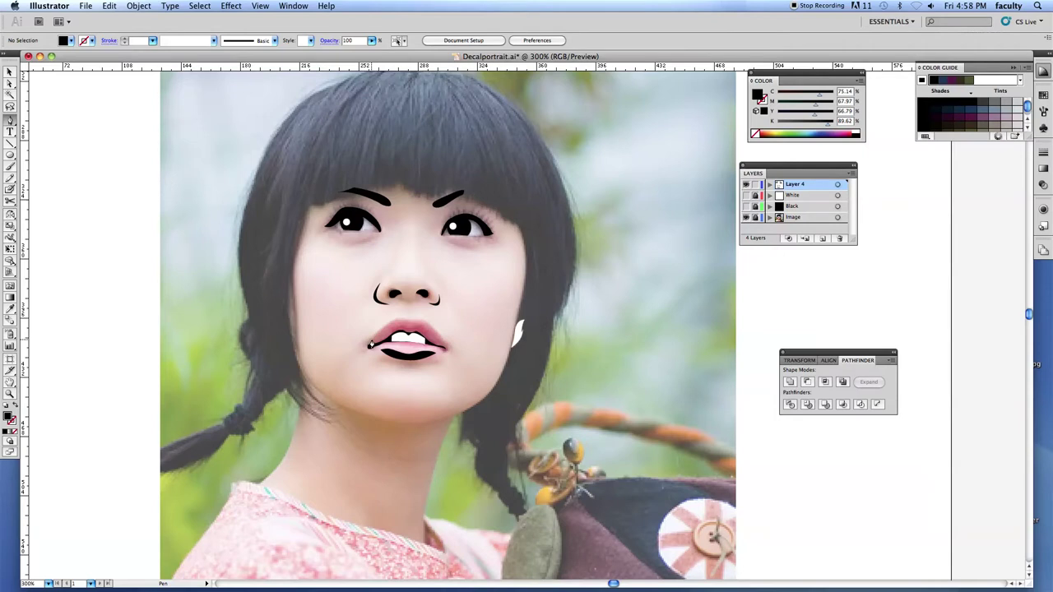
Draw a closed curved shape along the upper lip's edge with the Pen tool and fill it with the lower lip shadow's black
click(374, 338)
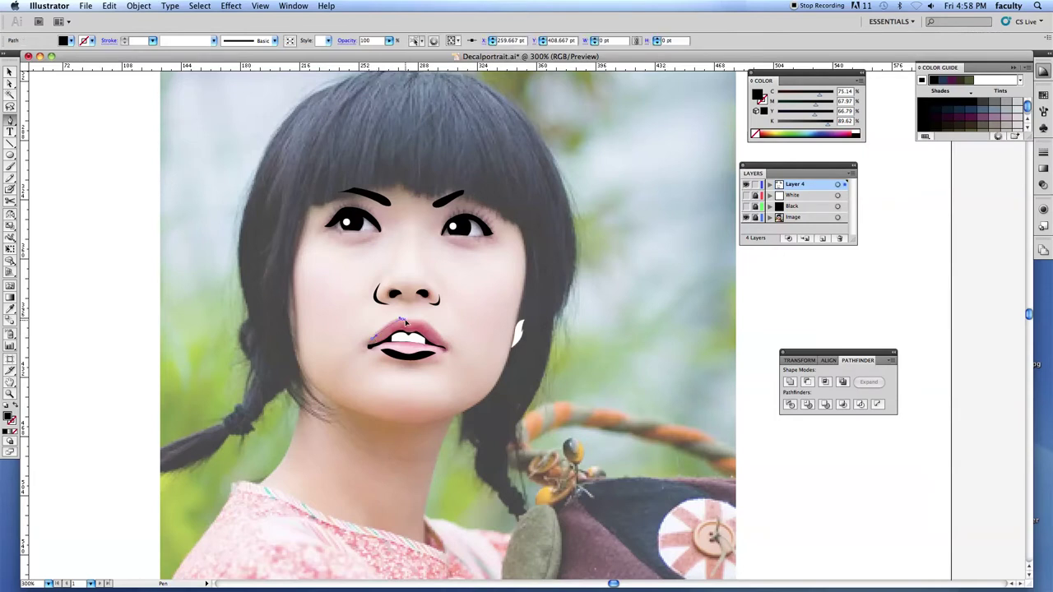
drag(409, 324, 453, 350)
click(441, 344)
click(444, 346)
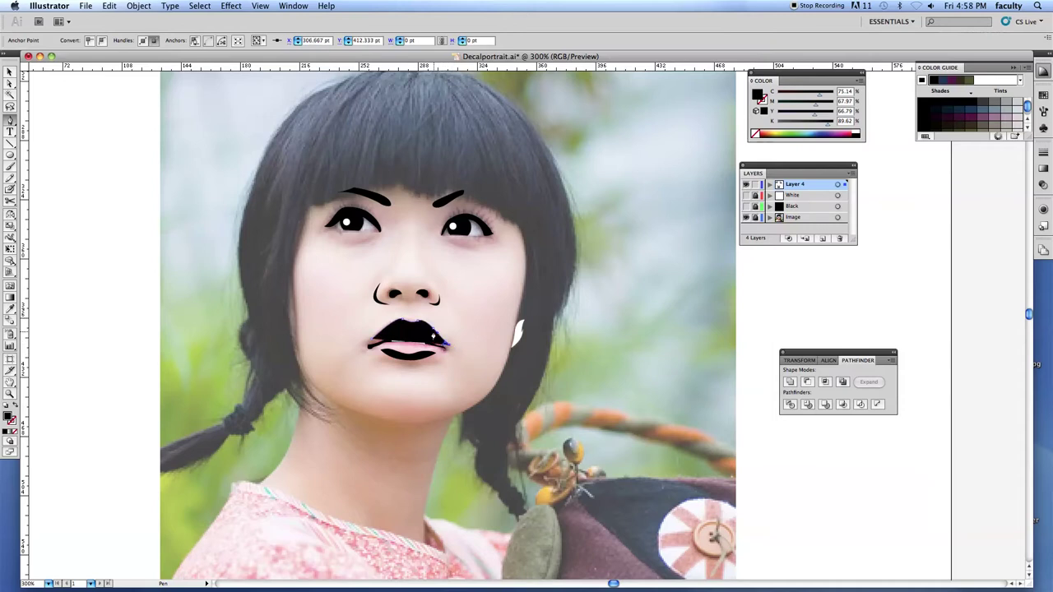
click(13, 433)
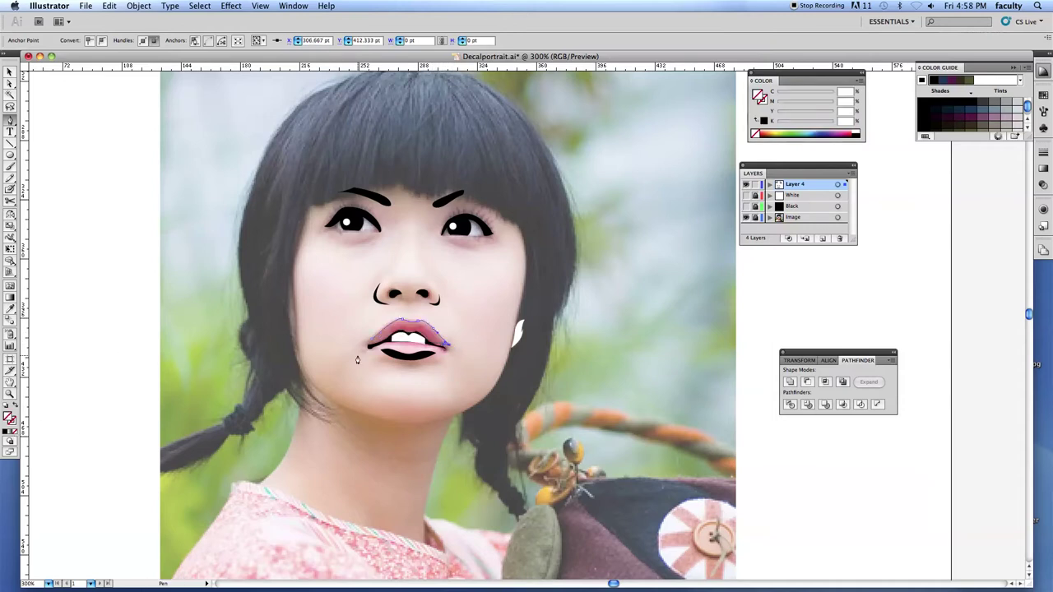
super+click(426, 329)
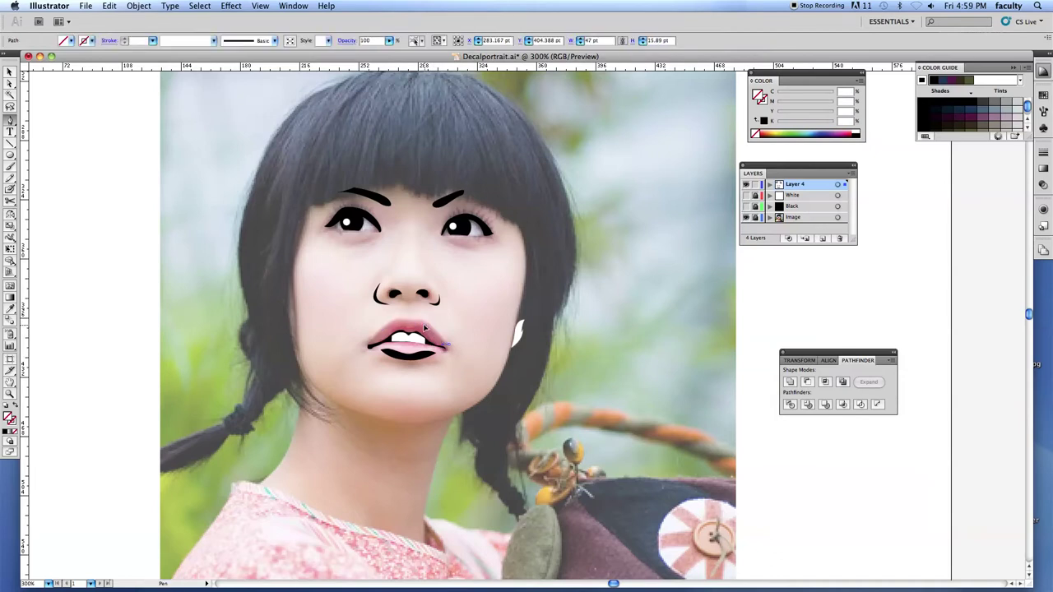
click(421, 327)
drag(414, 325, 359, 346)
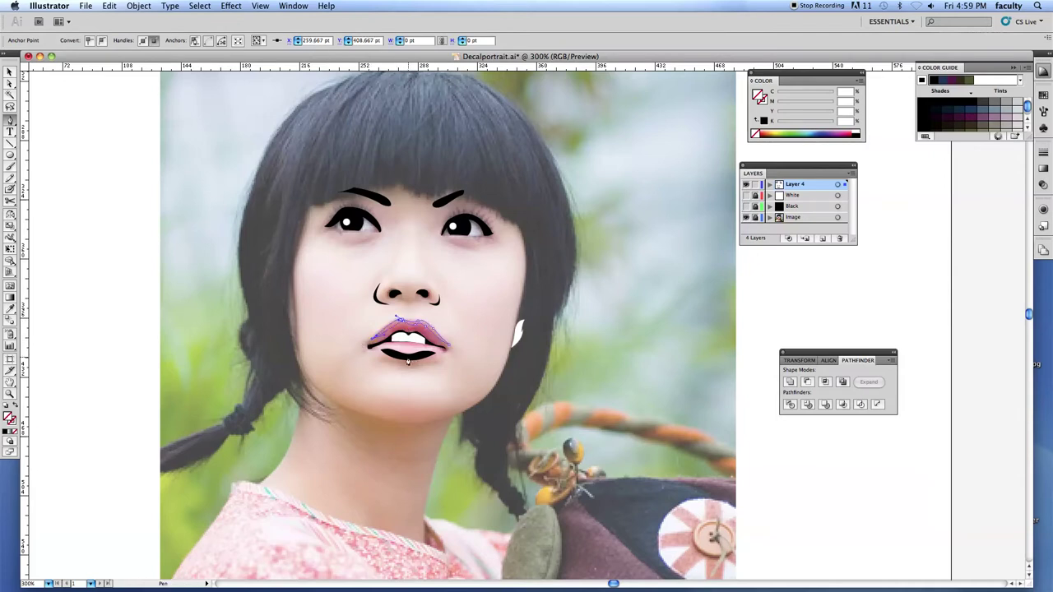
key(i)
click(409, 359)
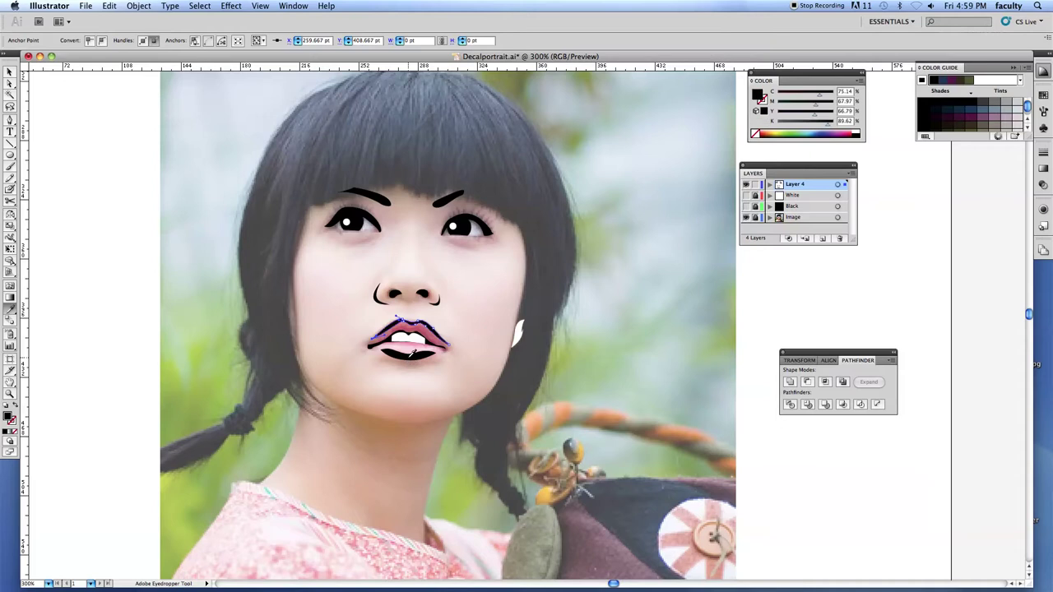
Combine the black upper-lip outline and the lower-lip crescent into one compound path
super+click(409, 359)
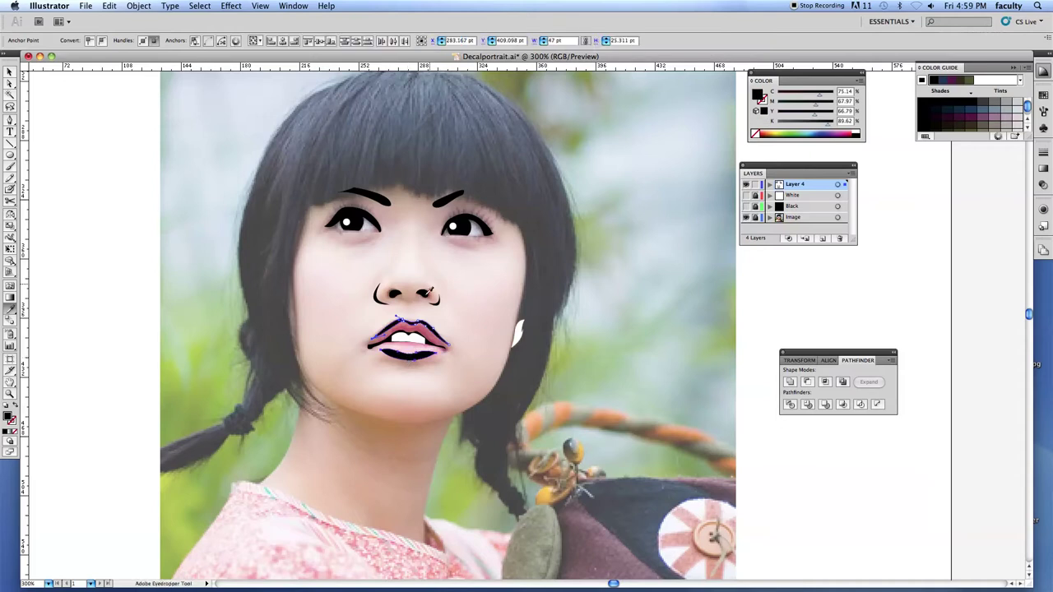
key(super)
super+click(393, 329)
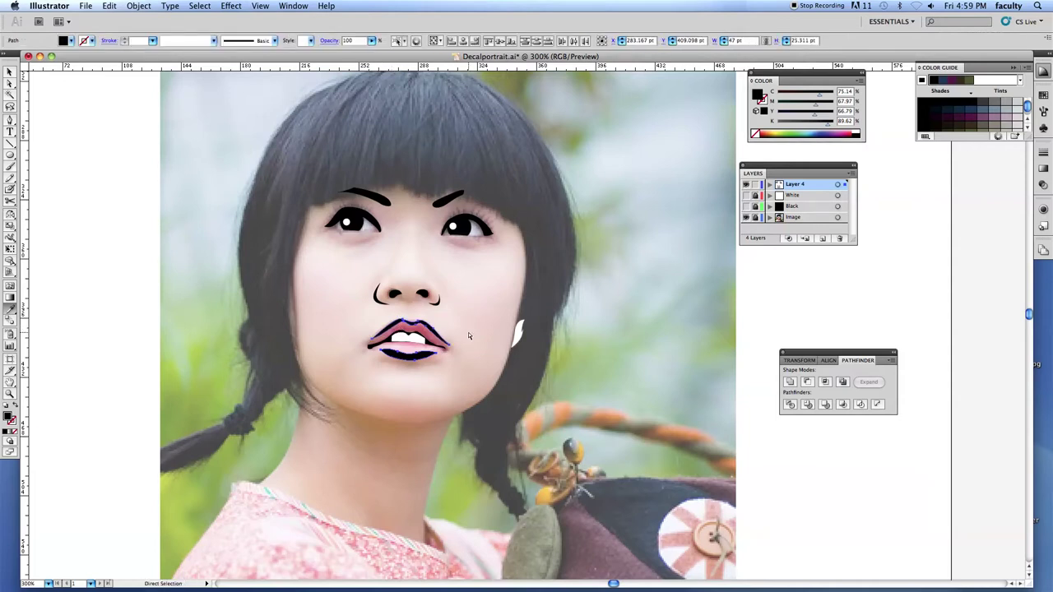
key(super+8)
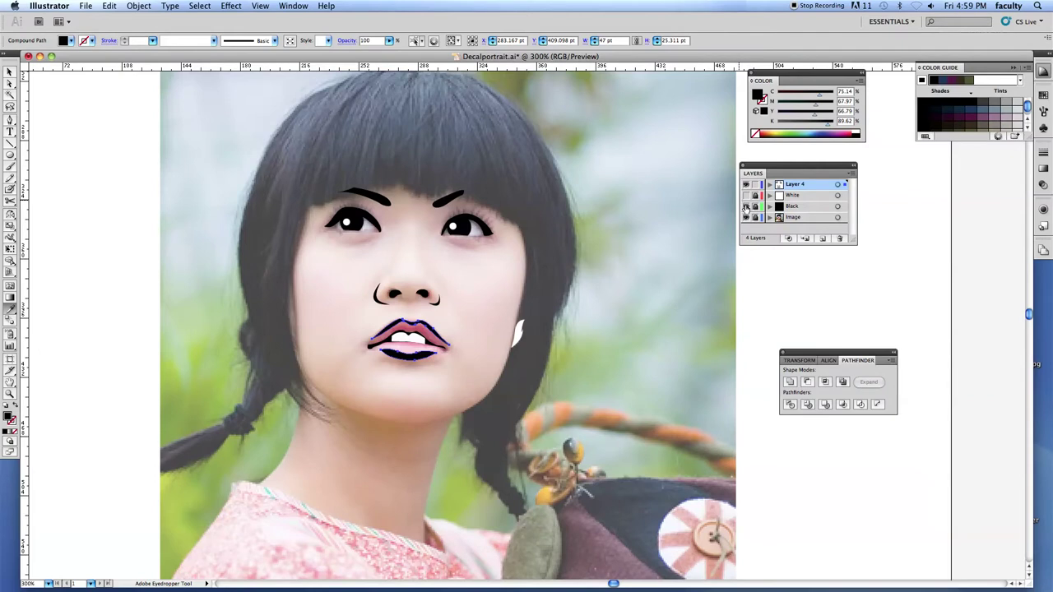
With the Black and White layers shown, subtract the lip compound path from the white face and move the result to the White layer
click(746, 206)
click(746, 195)
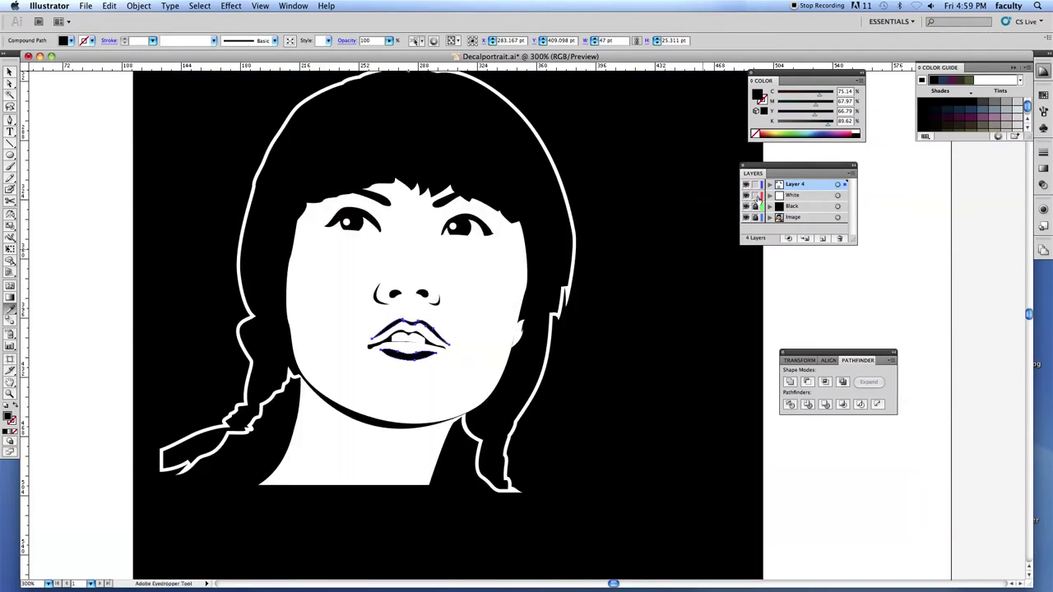
key(super+a)
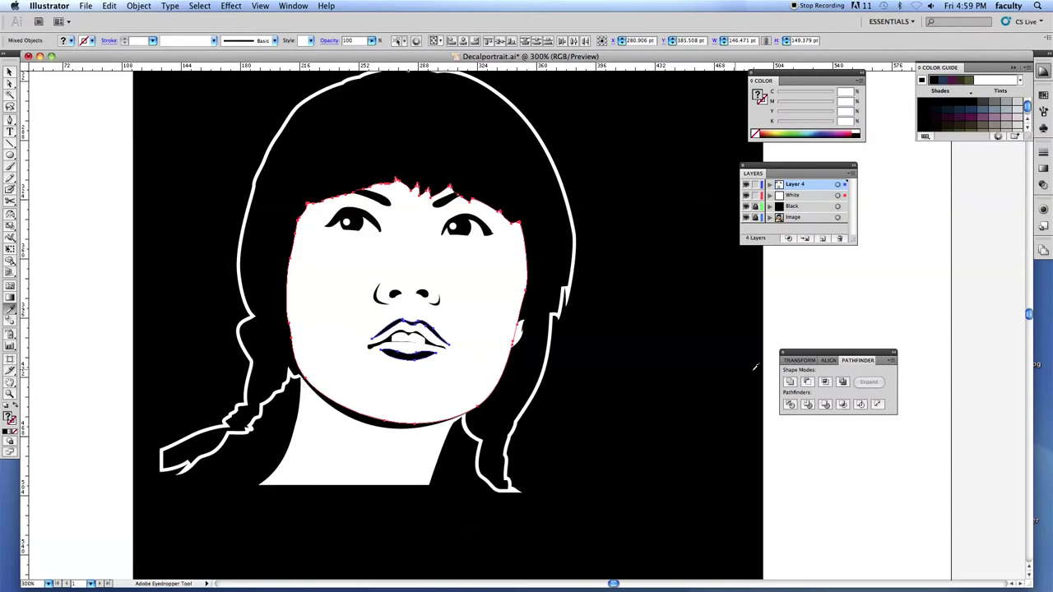
click(804, 381)
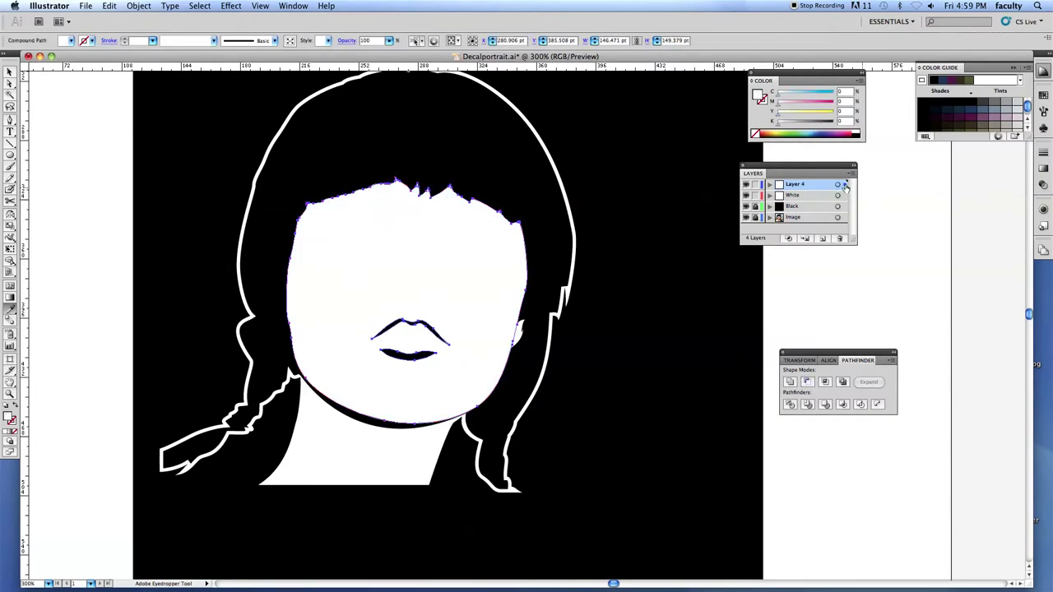
drag(843, 198, 842, 196)
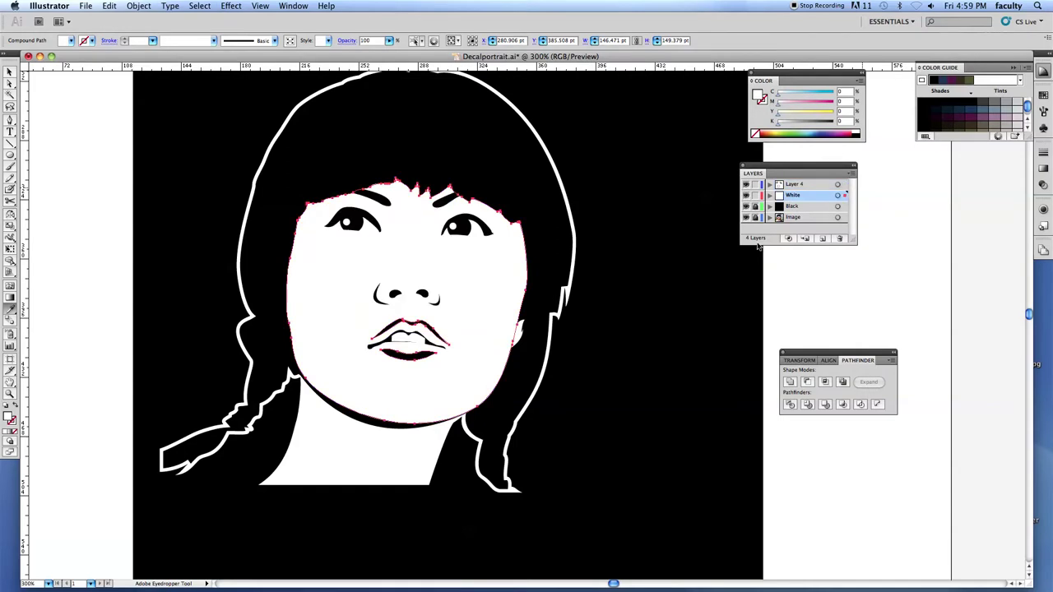
Select all the remaining black facial features with the Magic Wand and combine them into one compound path
key(v)
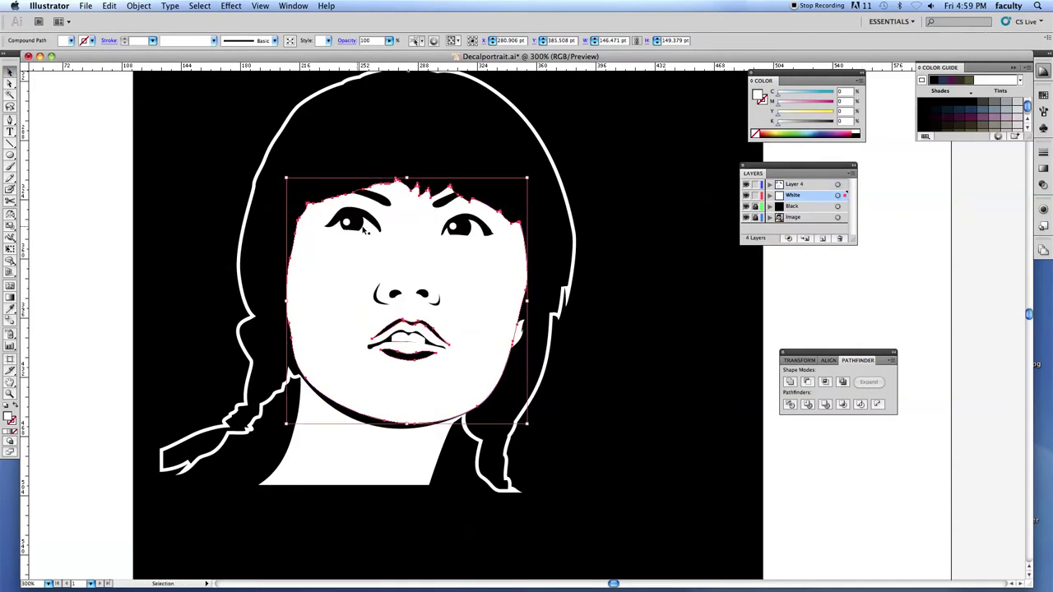
click(10, 96)
click(358, 215)
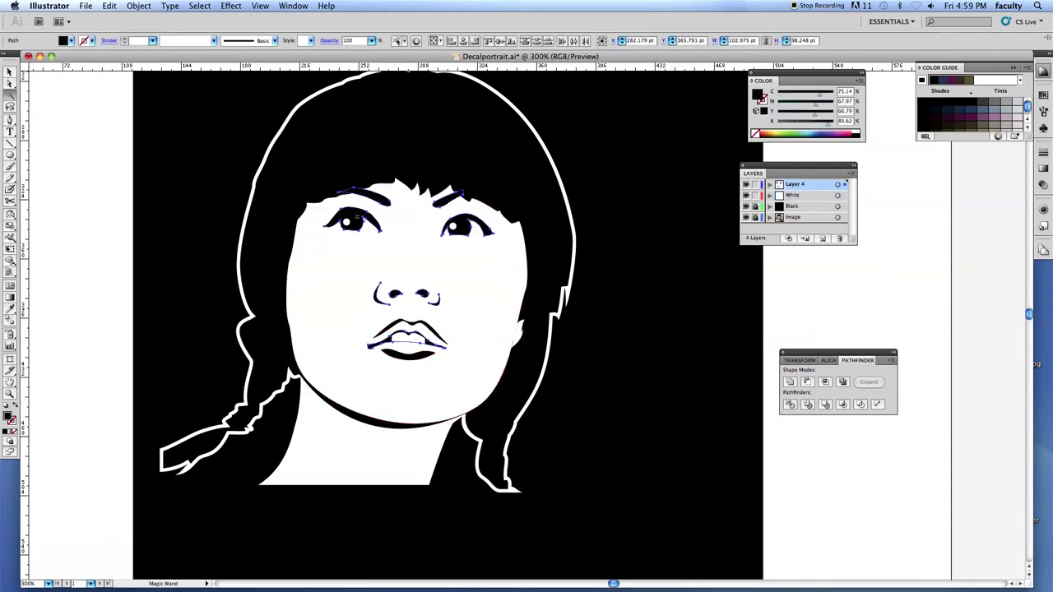
key(super+8)
Subtract the compound path of eyes, brows, nose and mouth from the white face shape with Minus Front
shift+click(491, 283)
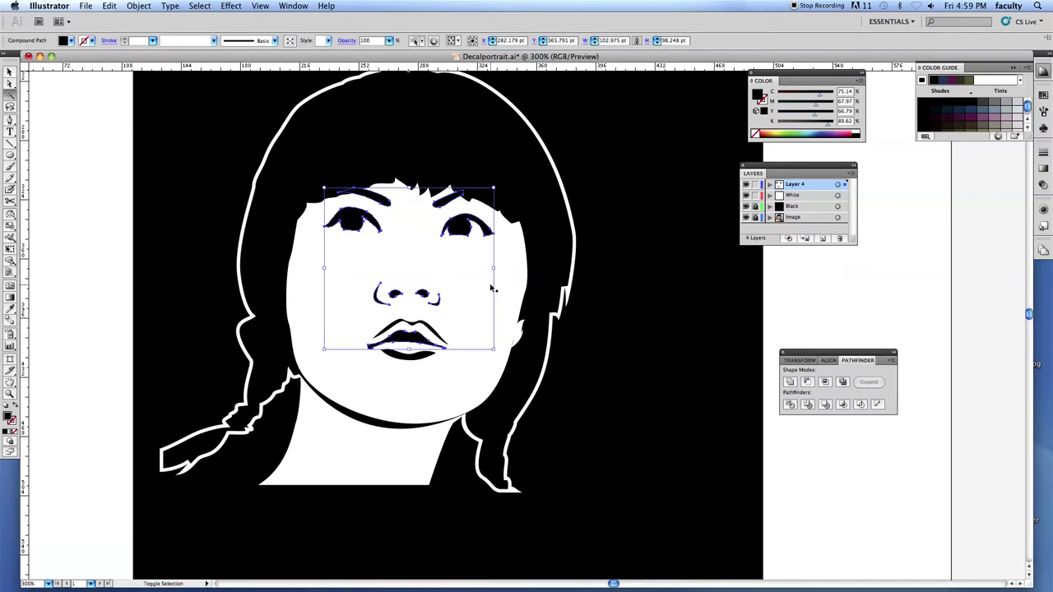
key(super+8)
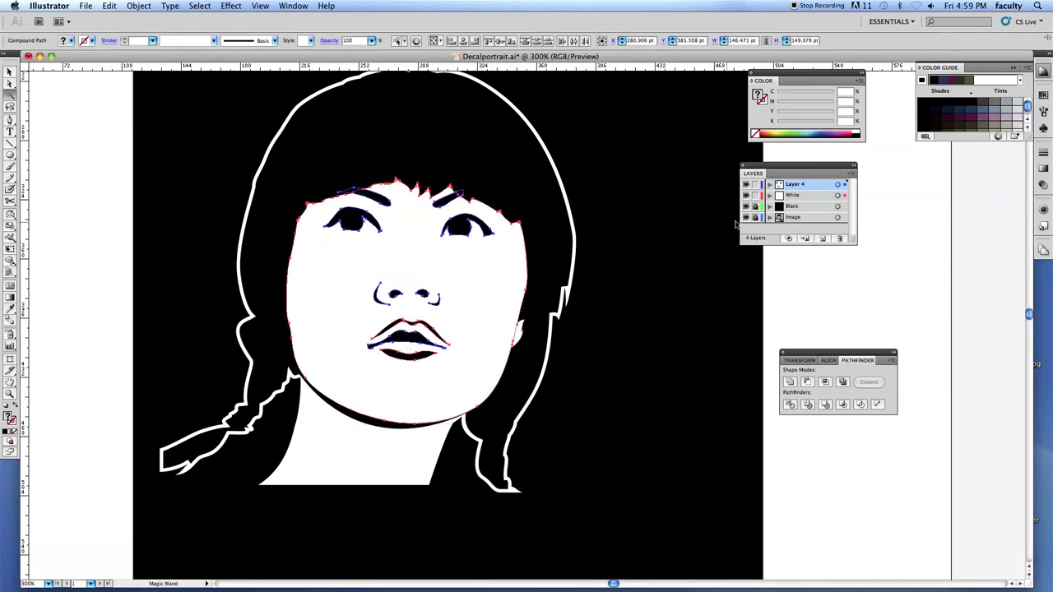
click(806, 382)
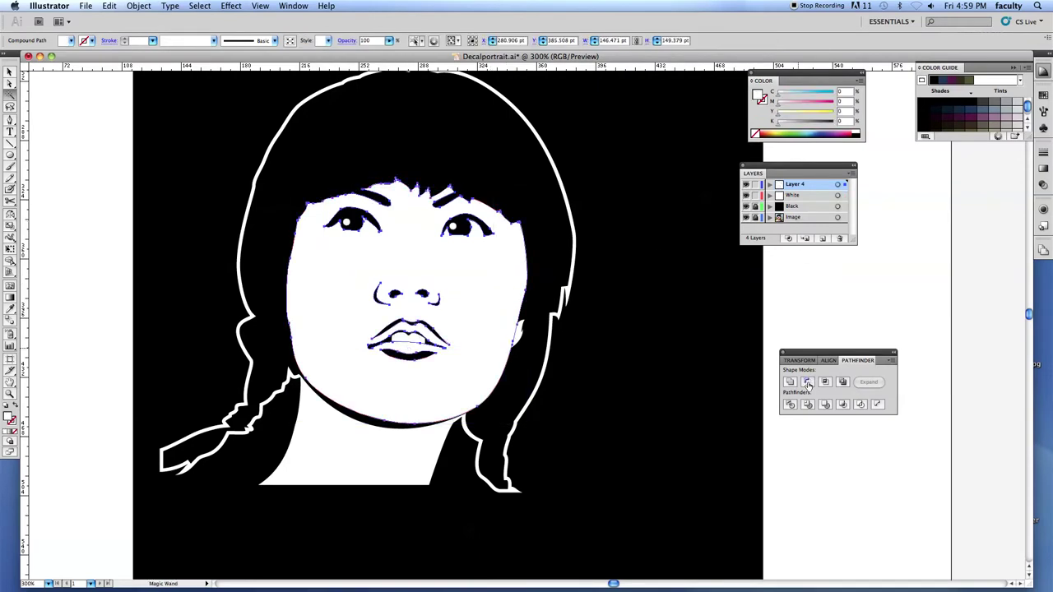
key(v)
click(804, 308)
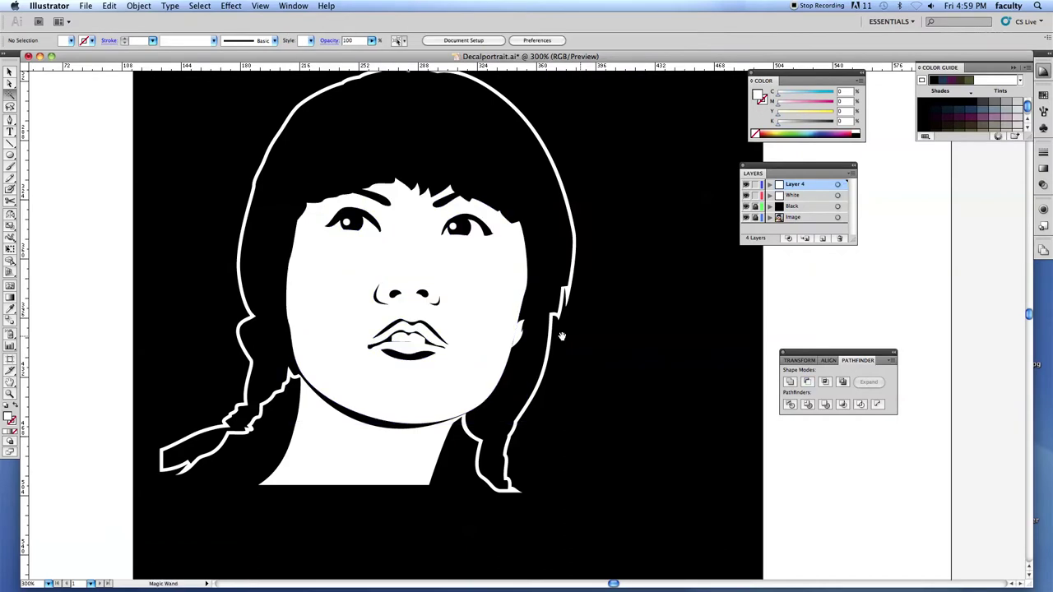
Separate the white ear shape from the edge of the cheek with a thin gap
scroll(609, 336, up, 2)
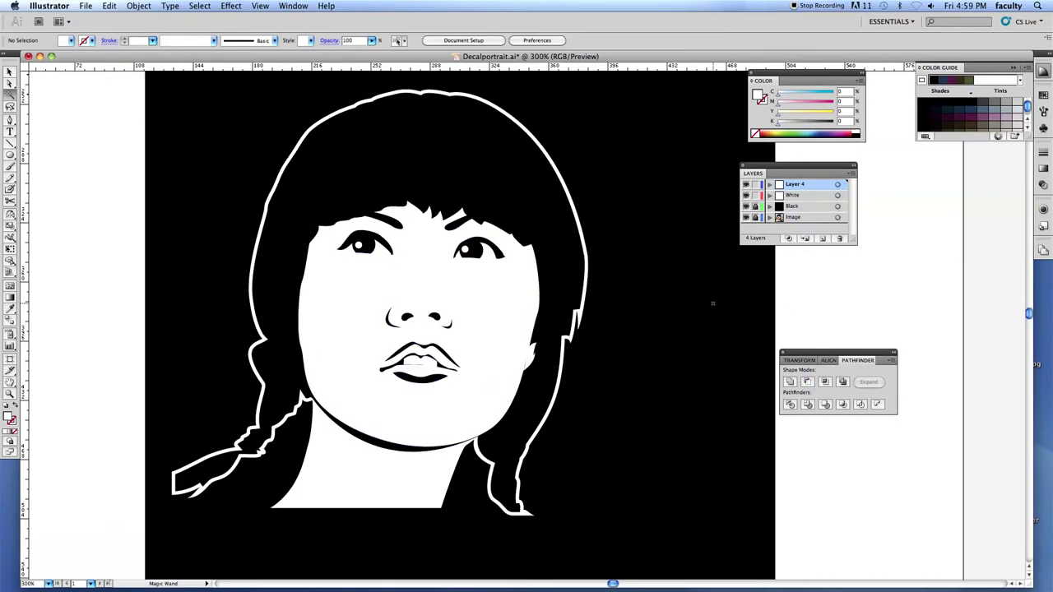
key(y)
click(528, 354)
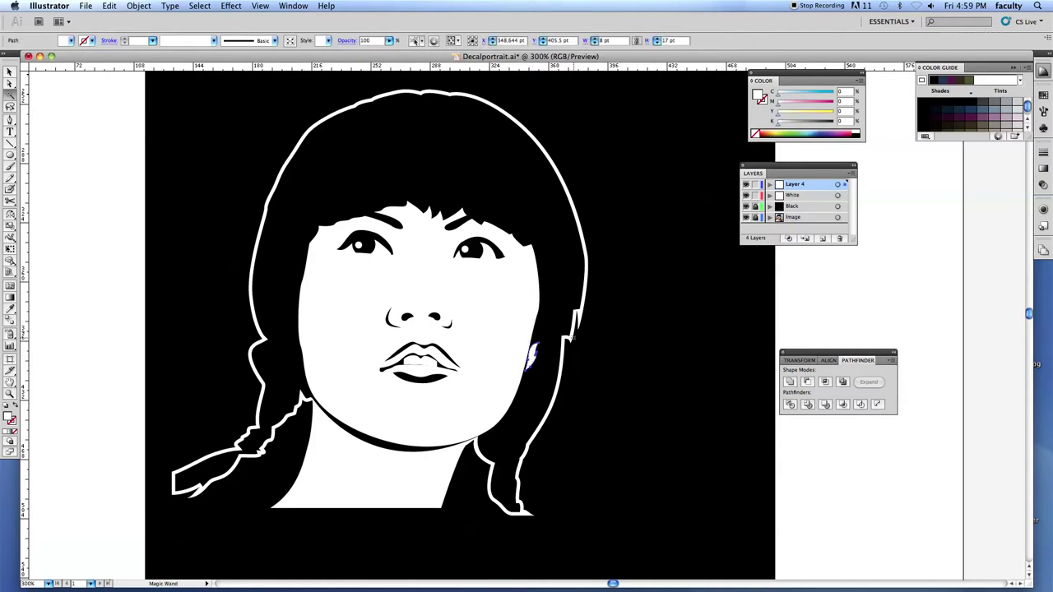
key(v)
key(super+a)
key(y)
click(867, 526)
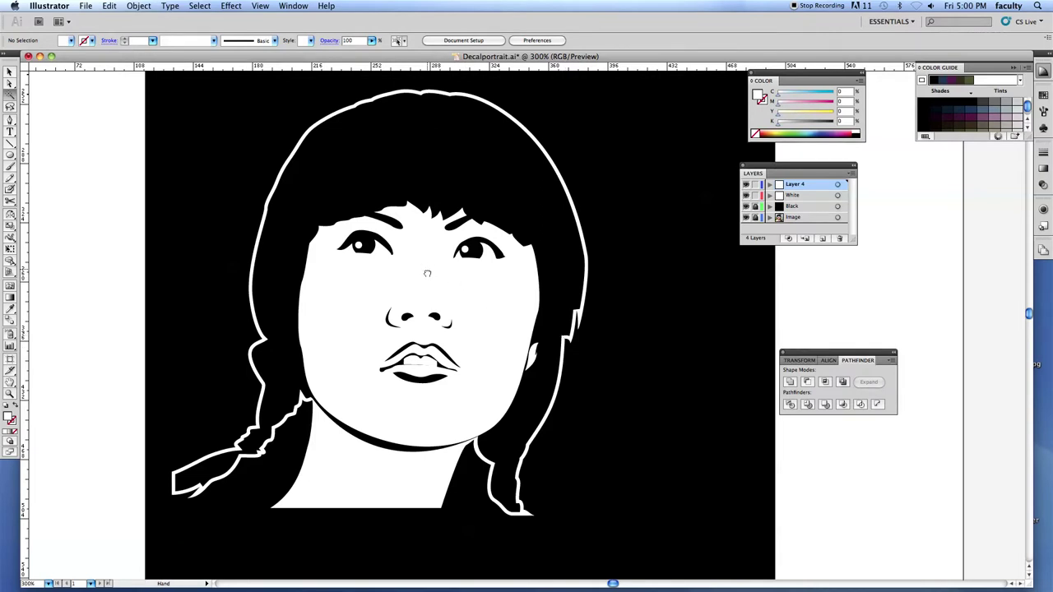
Hide the Black and White layers and start a thin white highlight strand on the hair's upper left with the Pen tool
scroll(427, 271, up, 3)
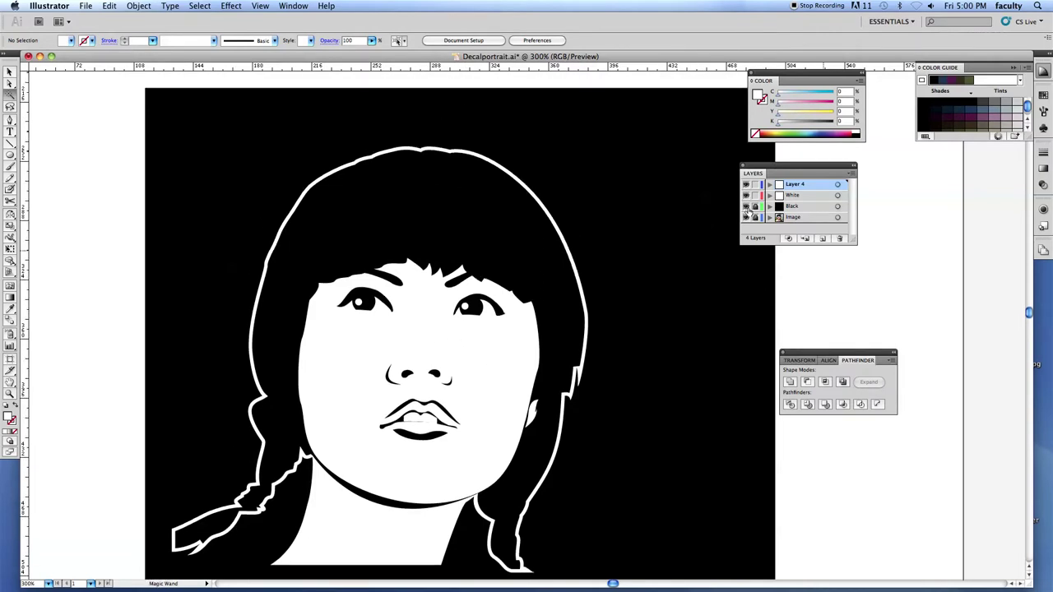
drag(746, 207, 746, 196)
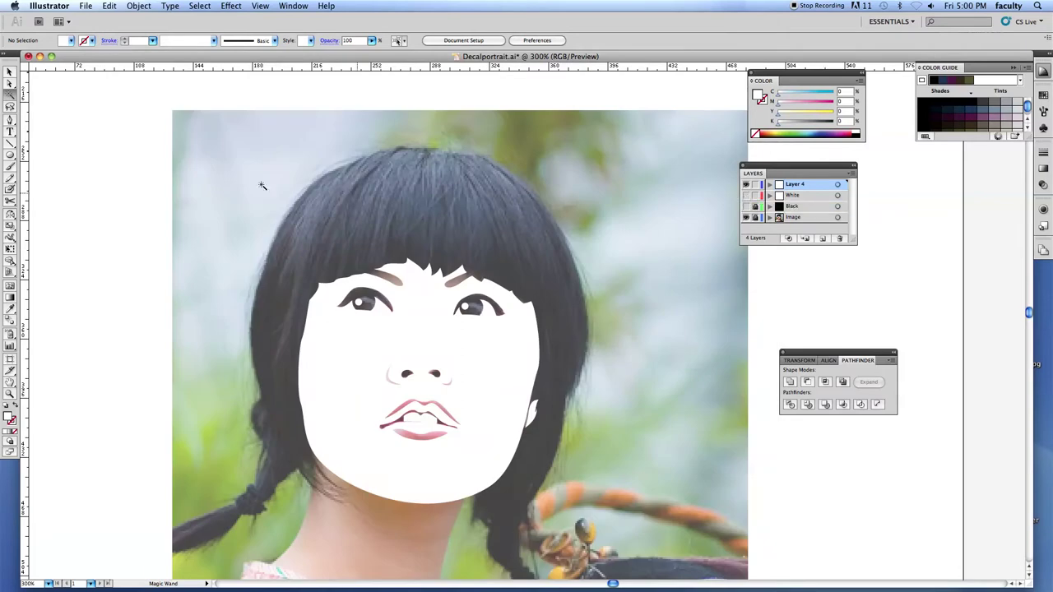
click(9, 119)
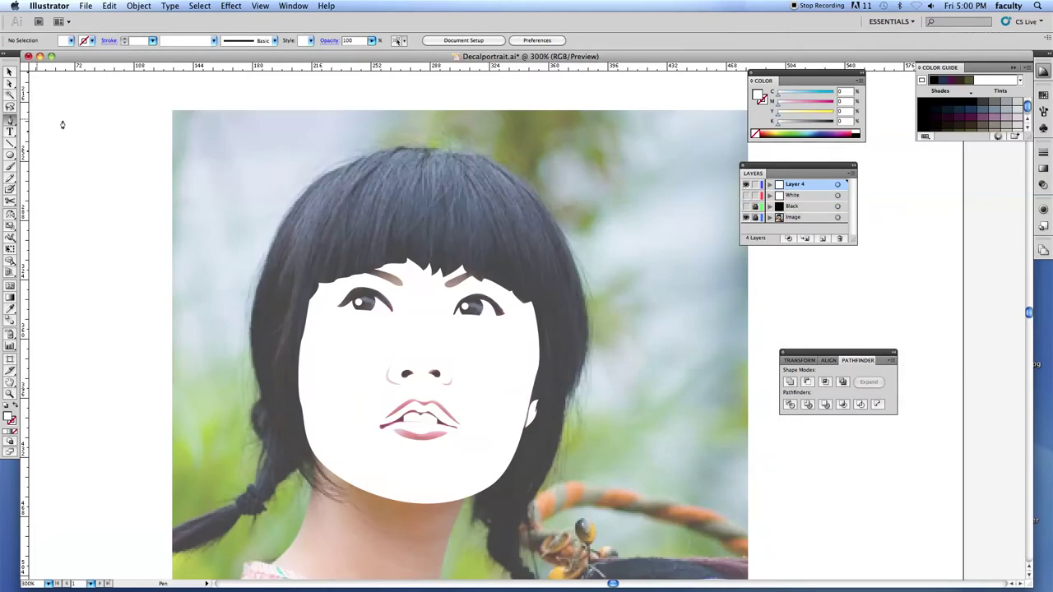
click(322, 179)
drag(278, 271, 278, 273)
alt+click(285, 239)
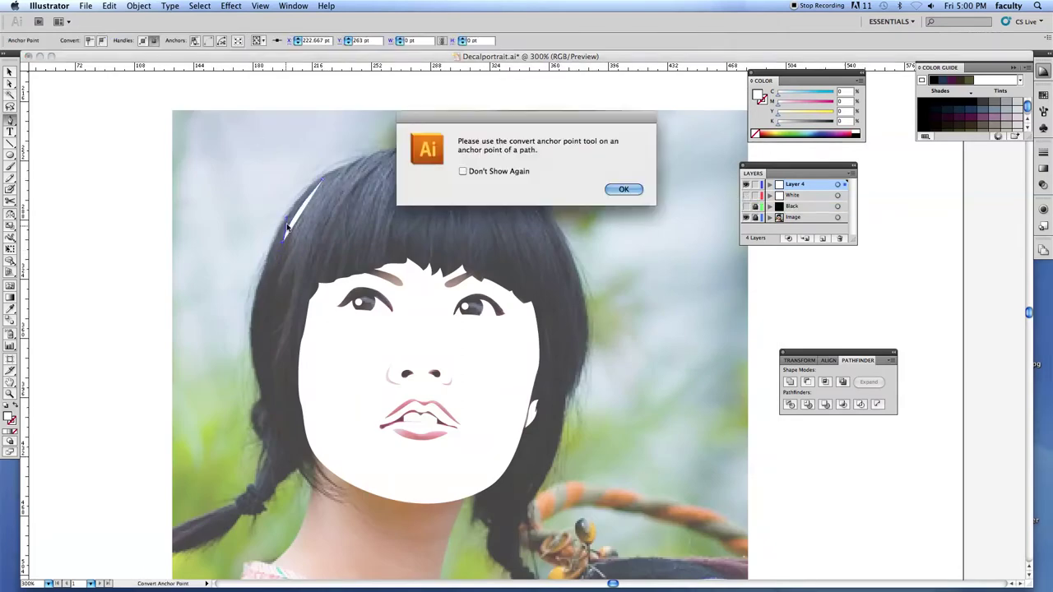
click(625, 190)
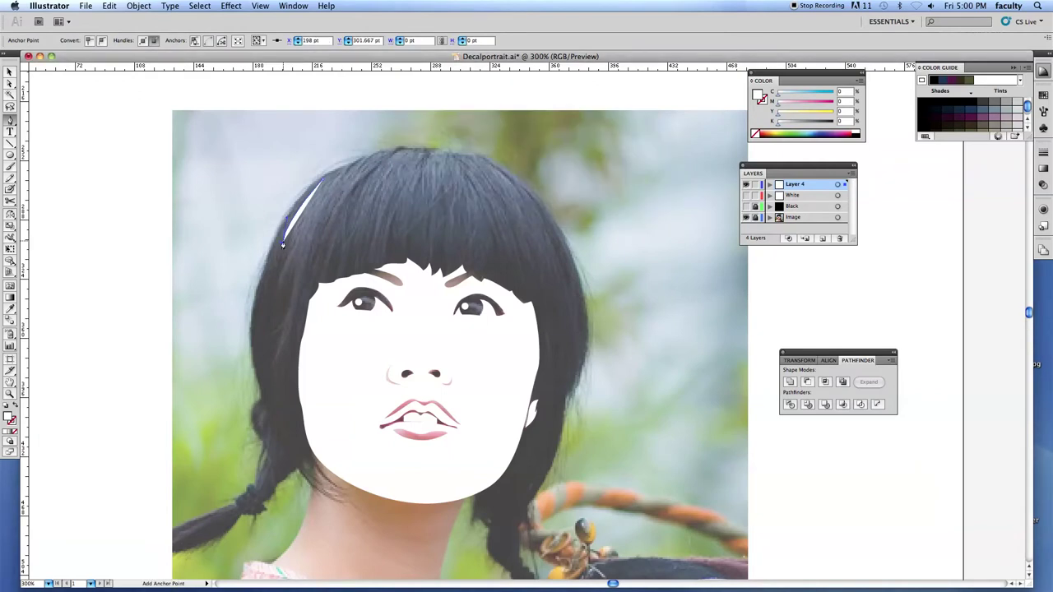
key(super+z)
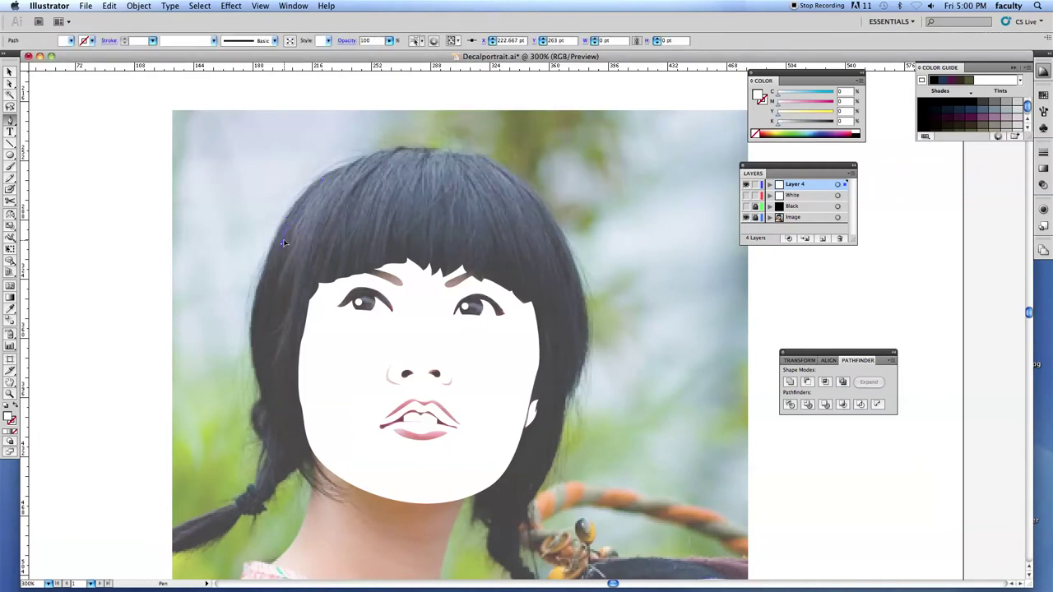
key(super+shift+z)
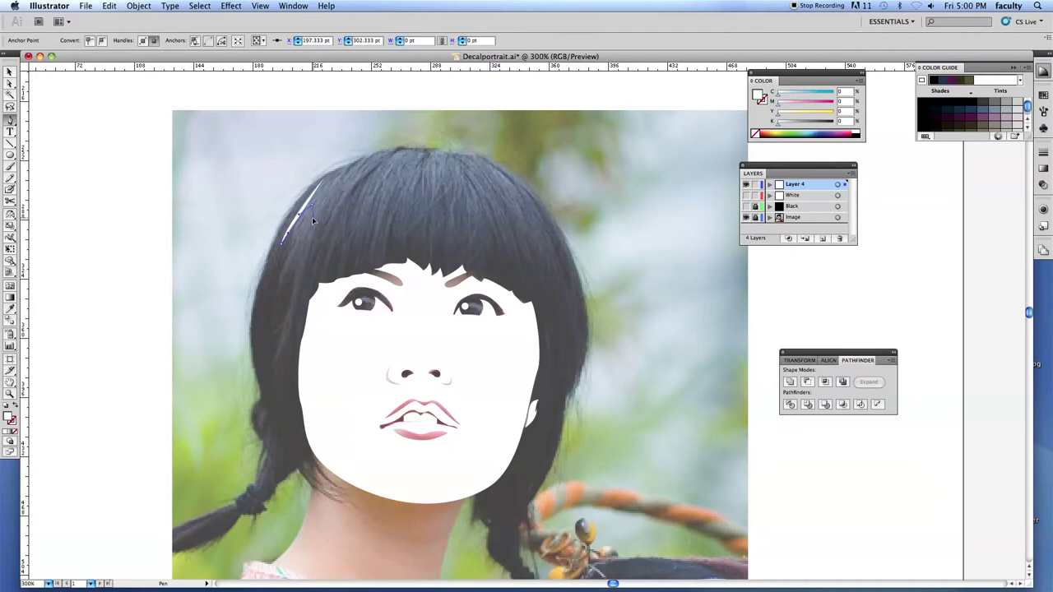
Extend the white hair highlight with two longer tapered strands running down toward the left side of the face
drag(301, 229, 299, 231)
click(293, 244)
mouse_move(278, 292)
mouse_down()
mouse_move(279, 307)
mouse_move(279, 293)
mouse_up()
mouse_move(311, 218)
mouse_down()
mouse_move(331, 187)
mouse_move(318, 210)
mouse_up()
drag(301, 264, 280, 337)
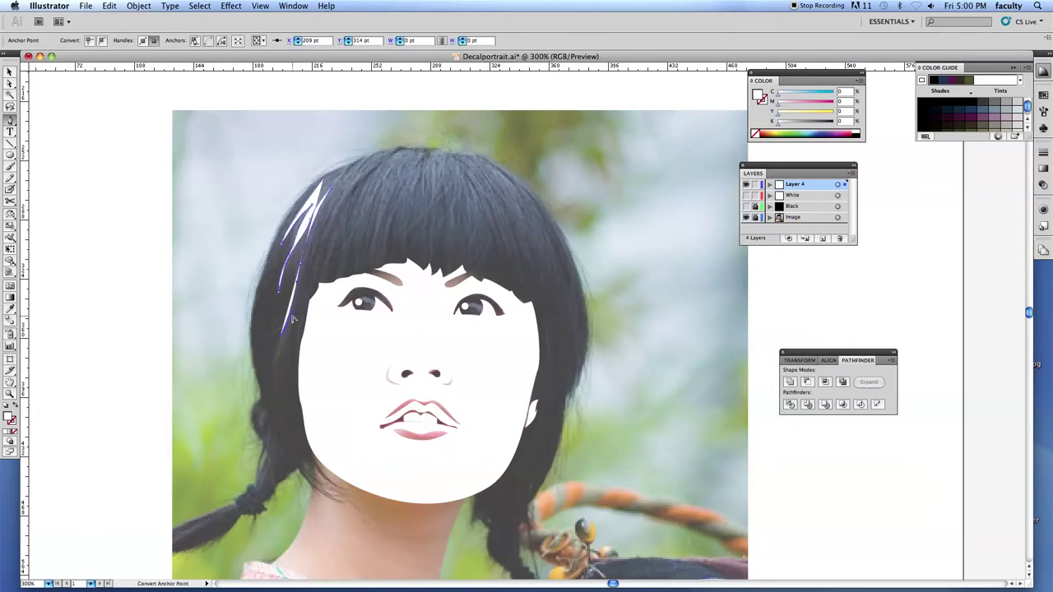
drag(306, 267, 310, 244)
drag(331, 196, 332, 196)
Add shorter tapered strands to the highlight beside the bangs and carry its upper edge toward the crown of the head
super+click(350, 182)
drag(315, 244, 315, 258)
super+click(355, 188)
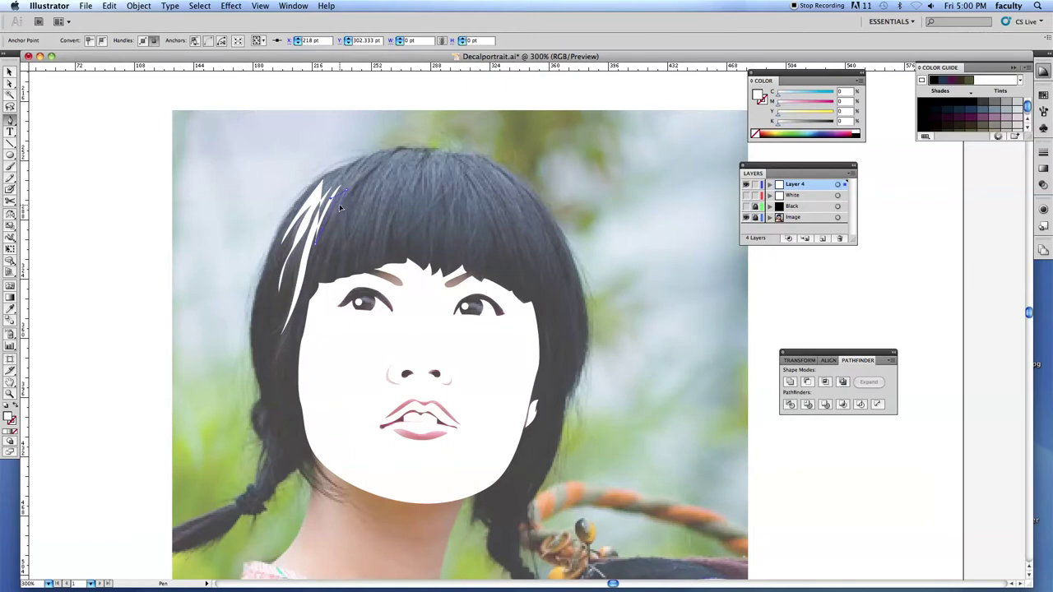
drag(337, 206, 335, 207)
mouse_move(320, 256)
mouse_down()
mouse_move(318, 268)
mouse_move(328, 244)
mouse_up()
drag(348, 191, 362, 175)
click(380, 161)
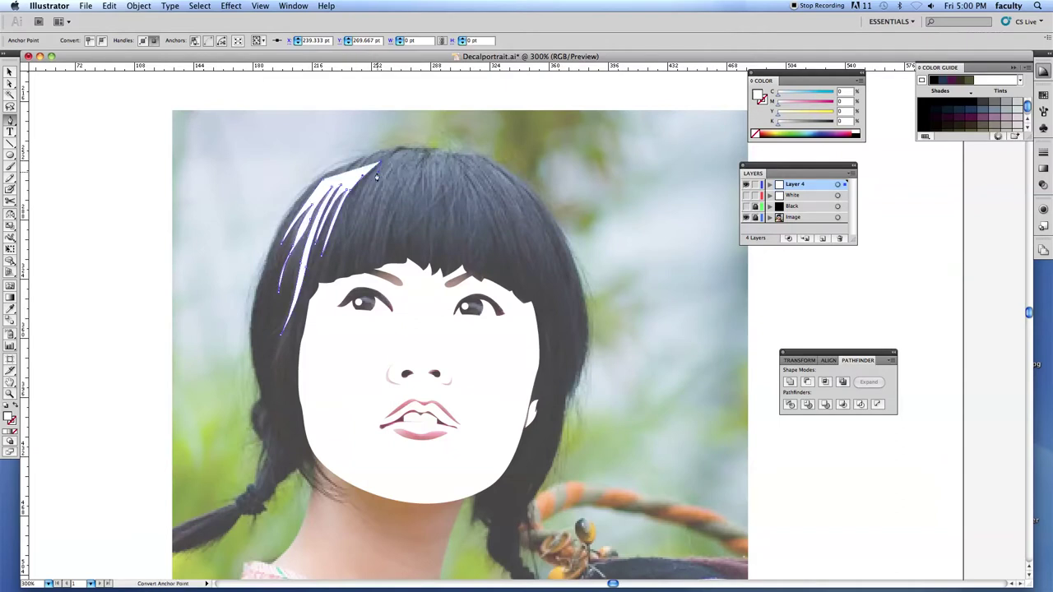
Add narrow tapered strands to the white hair highlight, running from the upper left of the crown down into the bangs
super+click(349, 232)
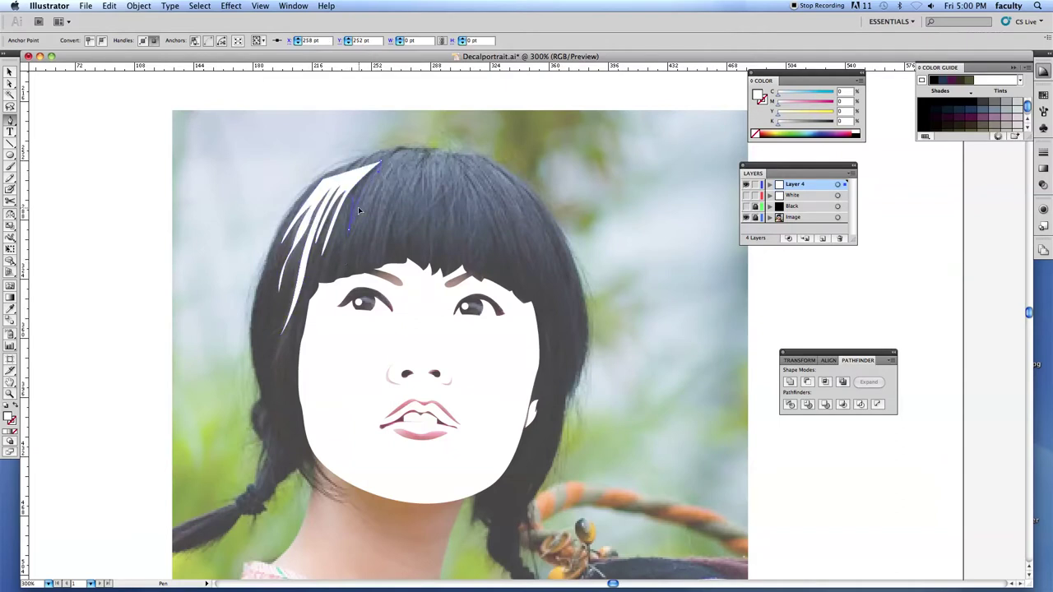
drag(358, 206, 357, 206)
drag(381, 167, 385, 161)
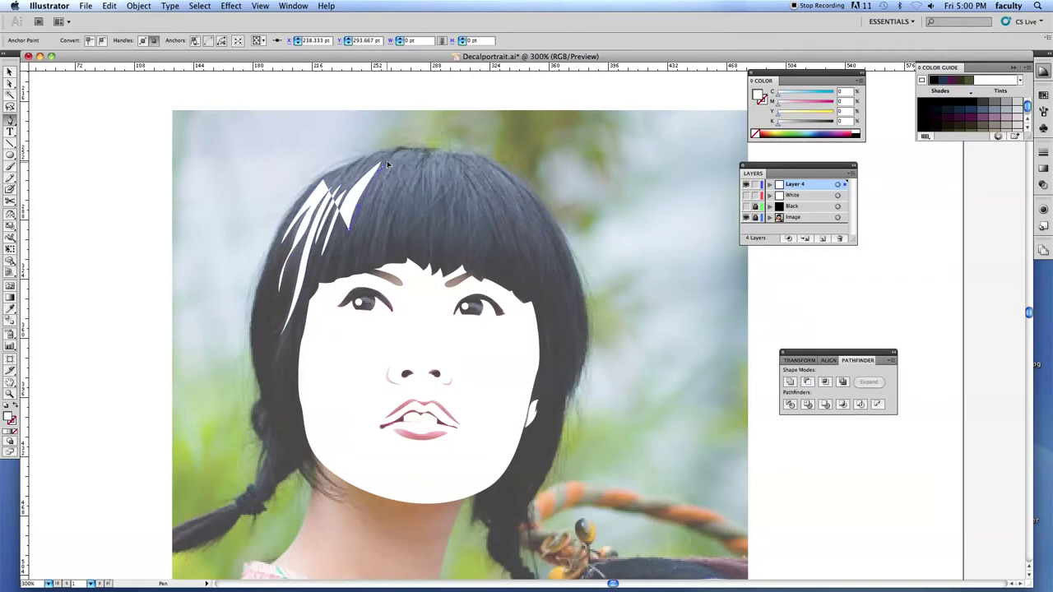
drag(369, 200, 367, 201)
drag(362, 242, 362, 244)
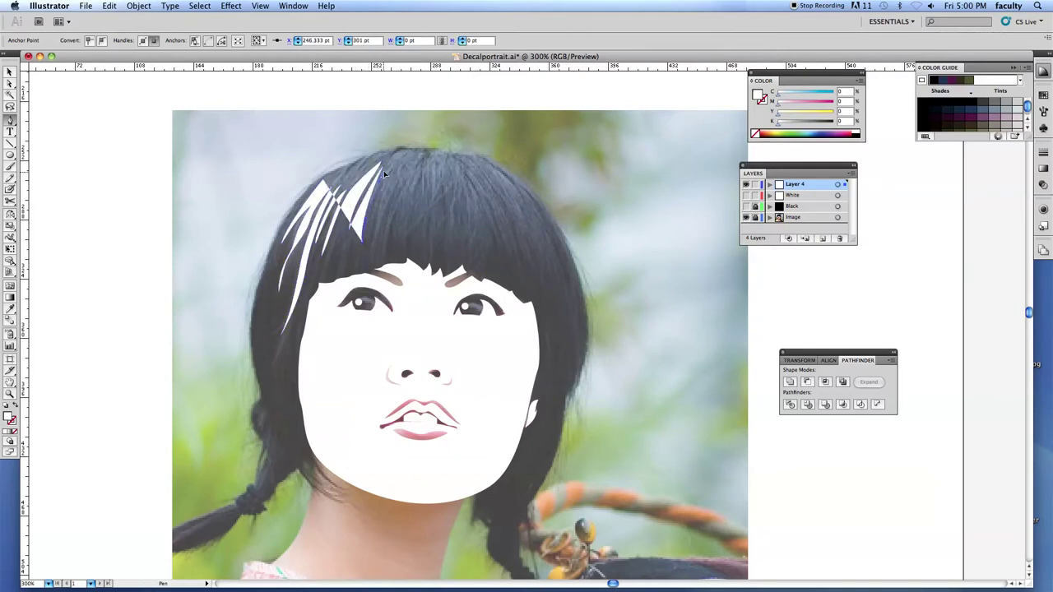
click(383, 168)
drag(391, 163, 385, 178)
click(368, 256)
Continue the white highlight with two more tapered strands ending just above the left eyebrow
drag(371, 252, 381, 214)
key(super+z)
super+click(378, 221)
mouse_move(392, 176)
mouse_down()
mouse_move(397, 166)
mouse_move(389, 201)
mouse_move(399, 178)
mouse_up()
drag(391, 213, 389, 225)
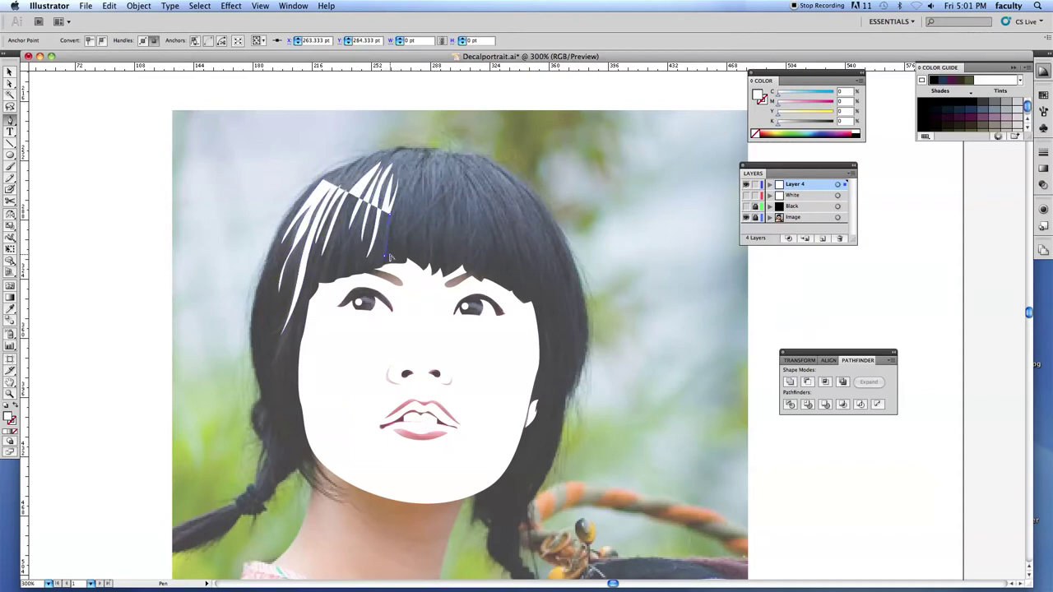
click(392, 257)
super+click(395, 215)
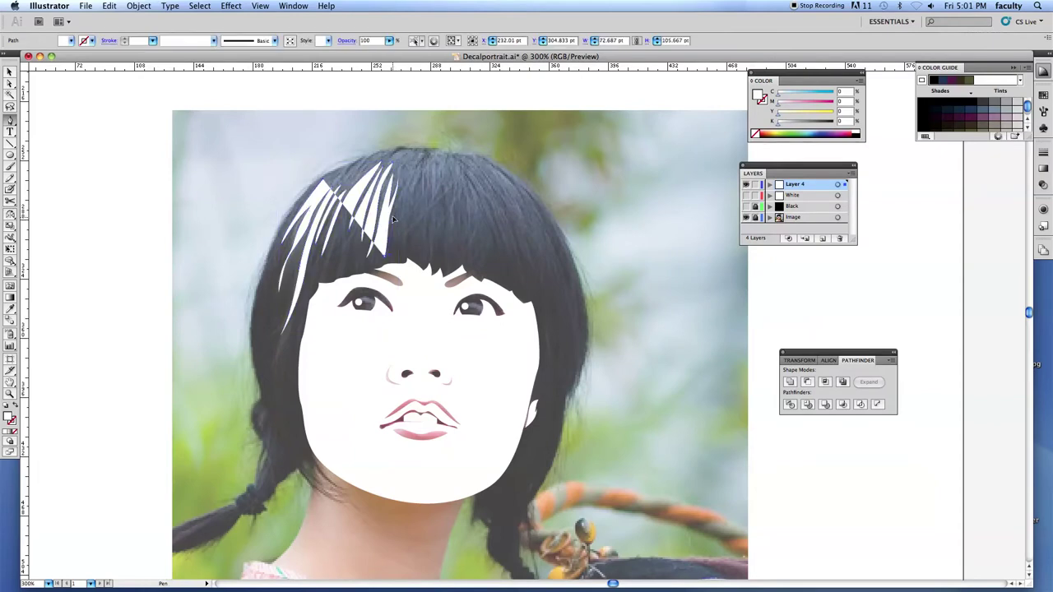
click(403, 194)
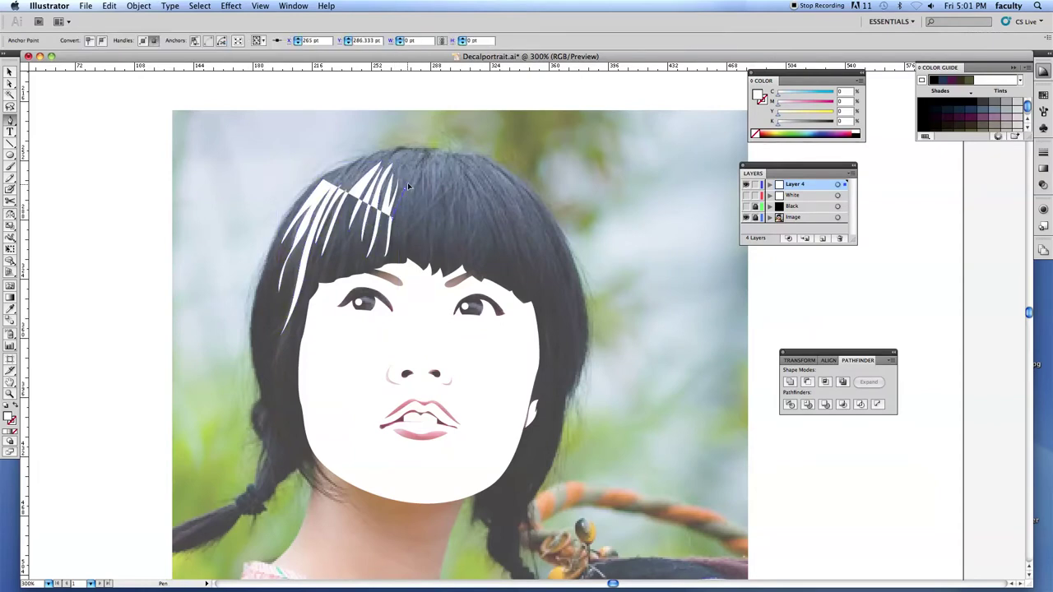
Draw a row of near-vertical tapered highlight strands across the middle of the bangs with the Pen tool
click(404, 247)
drag(412, 264, 407, 236)
mouse_move(417, 180)
mouse_down()
mouse_move(428, 162)
mouse_move(414, 191)
mouse_up()
drag(414, 234, 416, 220)
mouse_move(424, 175)
mouse_down()
mouse_move(432, 165)
mouse_move(425, 195)
mouse_up()
click(423, 244)
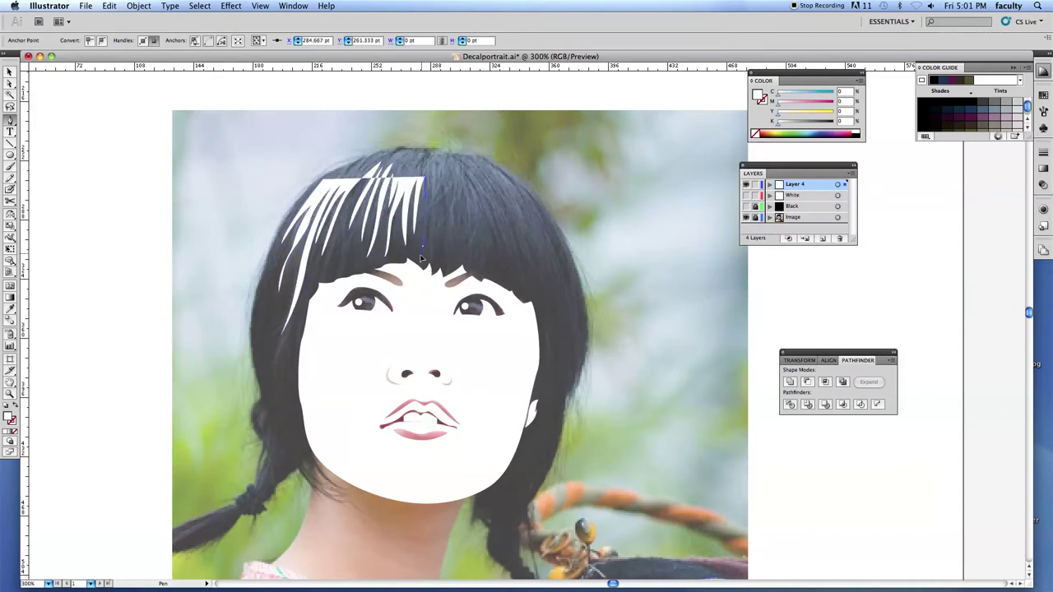
drag(429, 240, 430, 239)
mouse_move(429, 189)
mouse_down()
mouse_move(427, 169)
mouse_move(431, 184)
mouse_up()
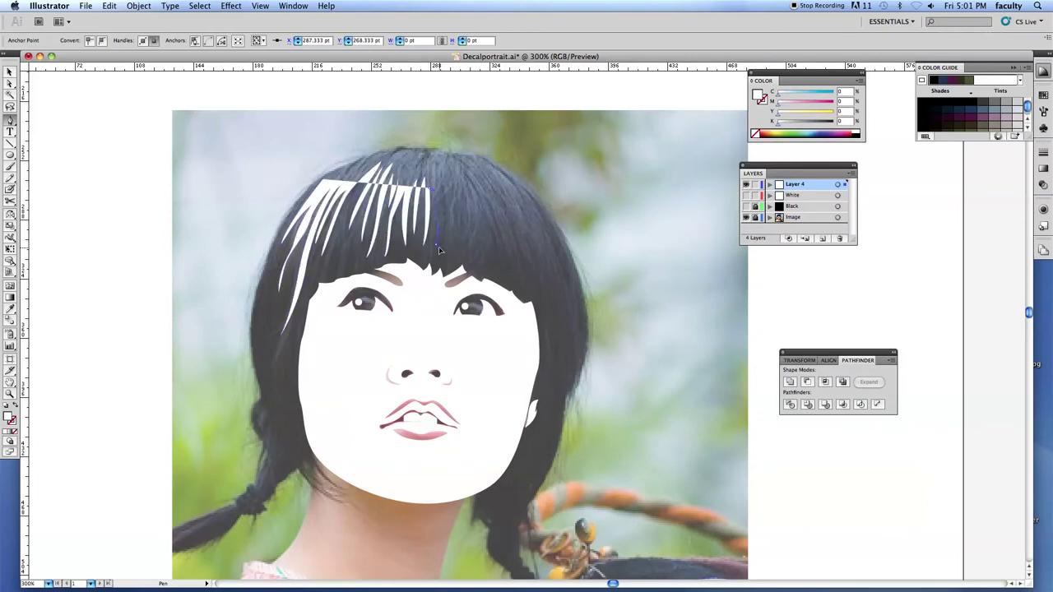
click(438, 247)
click(445, 191)
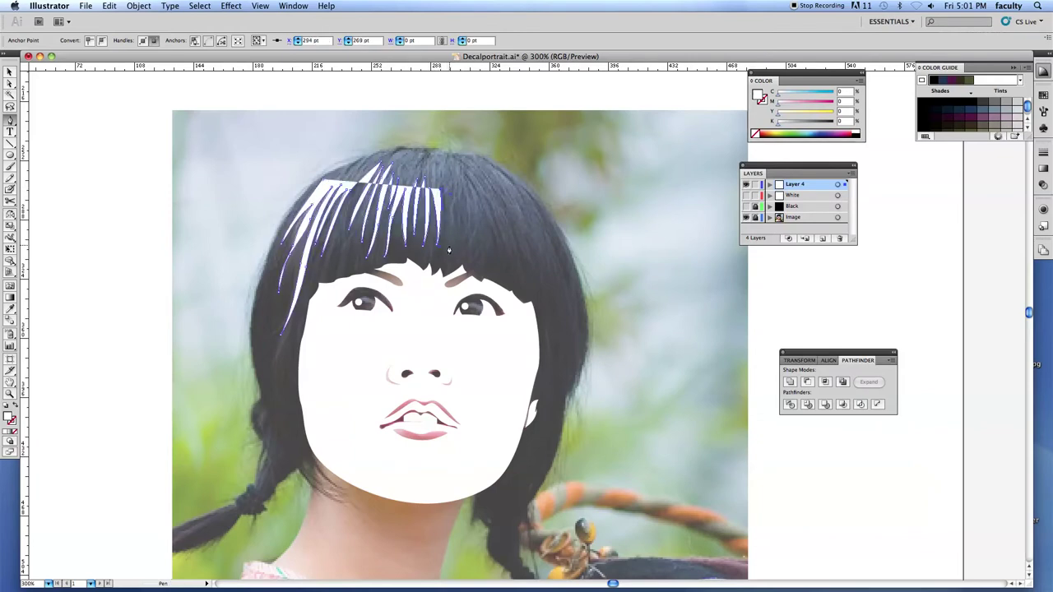
Add a longer curved highlight strand between the eyebrows, with its upper tip reaching toward the top of the head
key(super+z)
drag(457, 243, 442, 273)
click(452, 253)
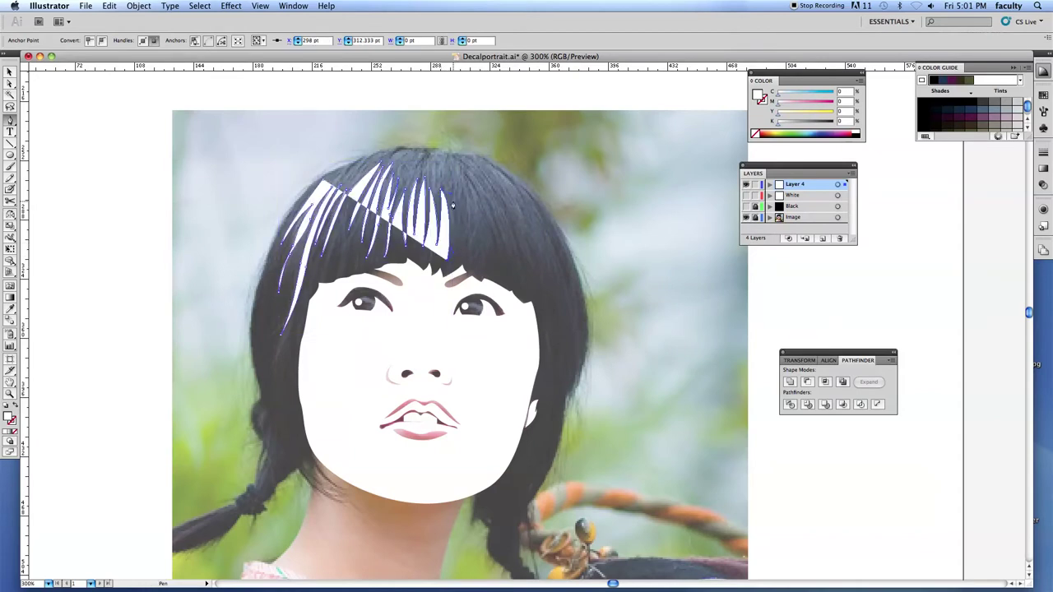
click(443, 169)
click(431, 149)
drag(432, 141, 433, 142)
click(444, 176)
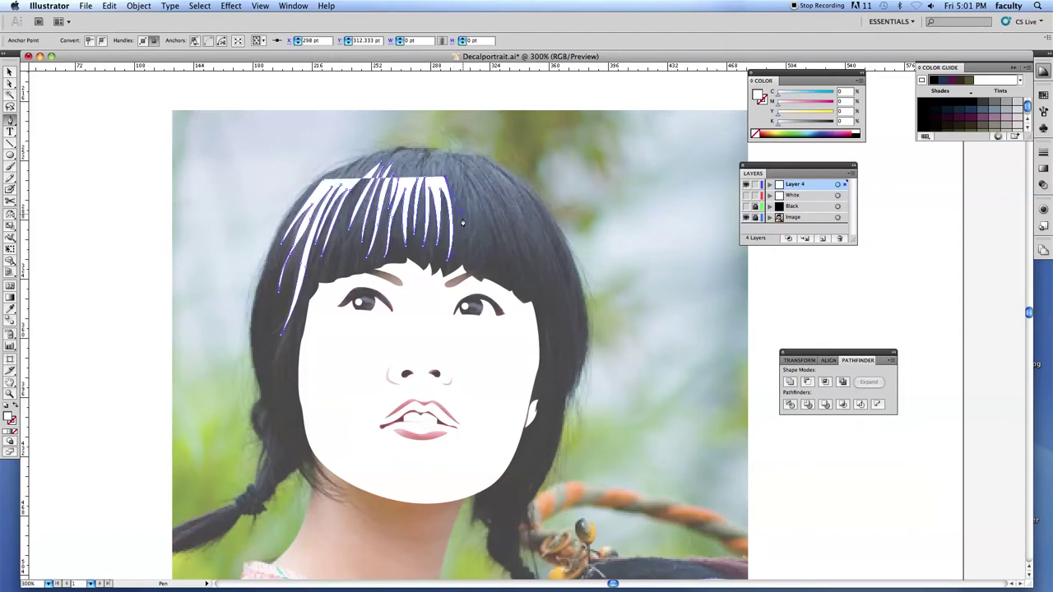
drag(459, 253, 456, 268)
click(459, 252)
Extend the highlight with curved tapered strands above the right eyebrow, undoing misplaced points along the way
super+click(463, 193)
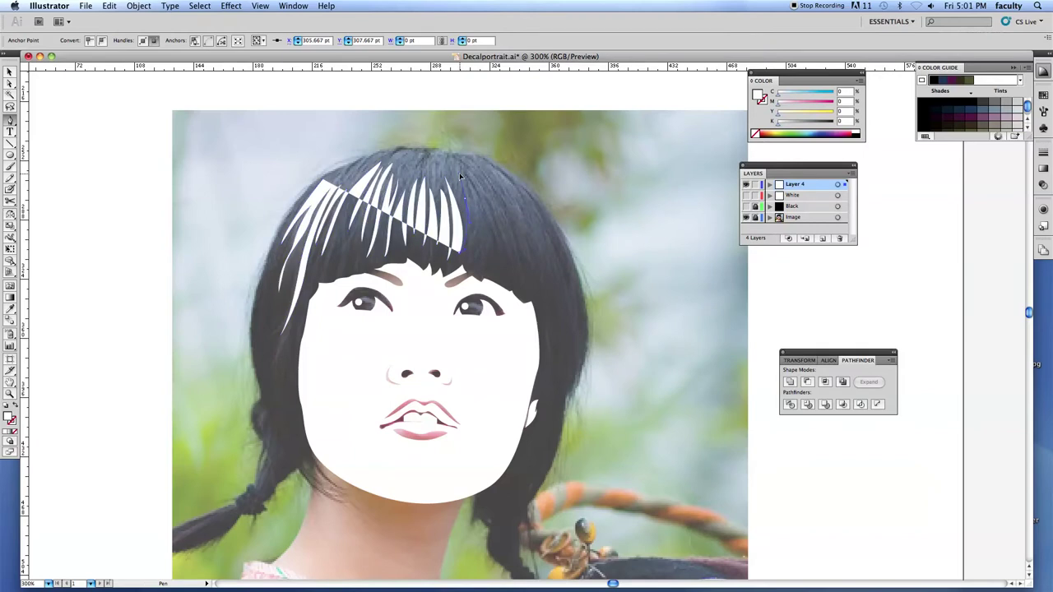
key(super+z)
super+click(473, 254)
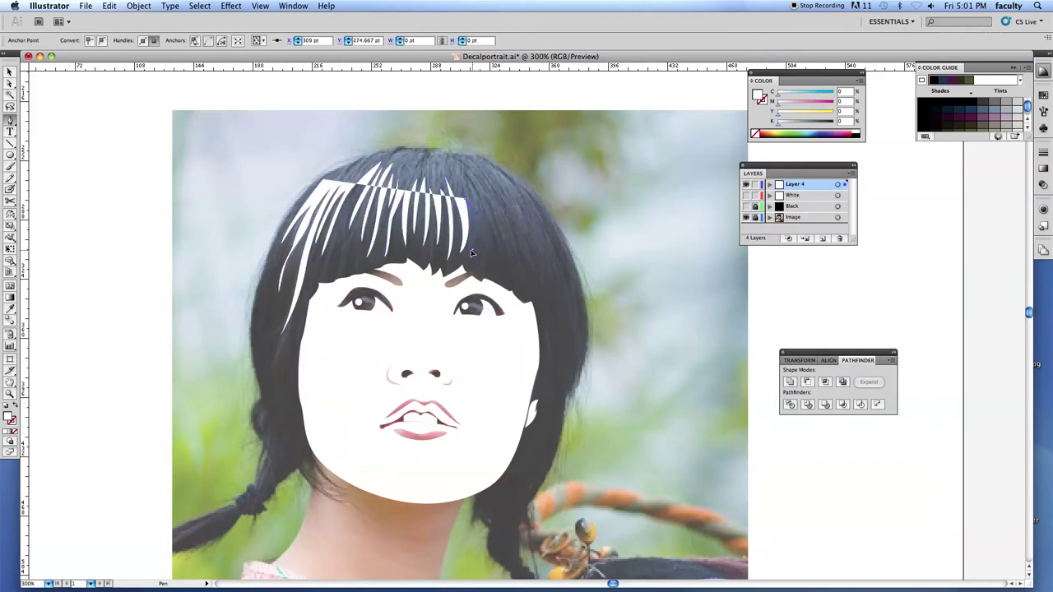
drag(483, 245, 483, 247)
drag(469, 192, 458, 154)
key(super+z)
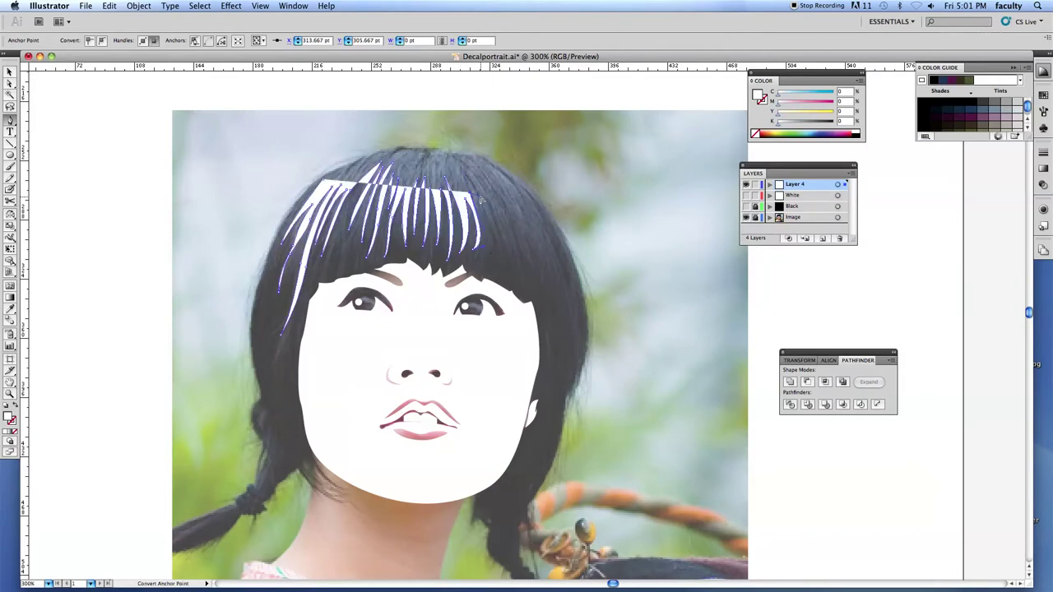
super+click(478, 265)
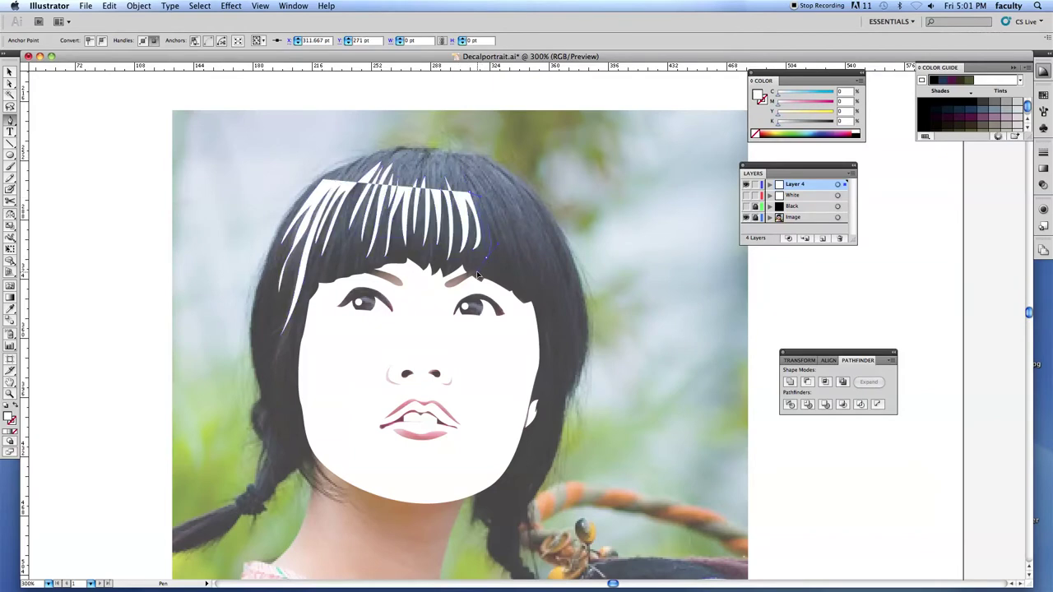
key(super+shift+z)
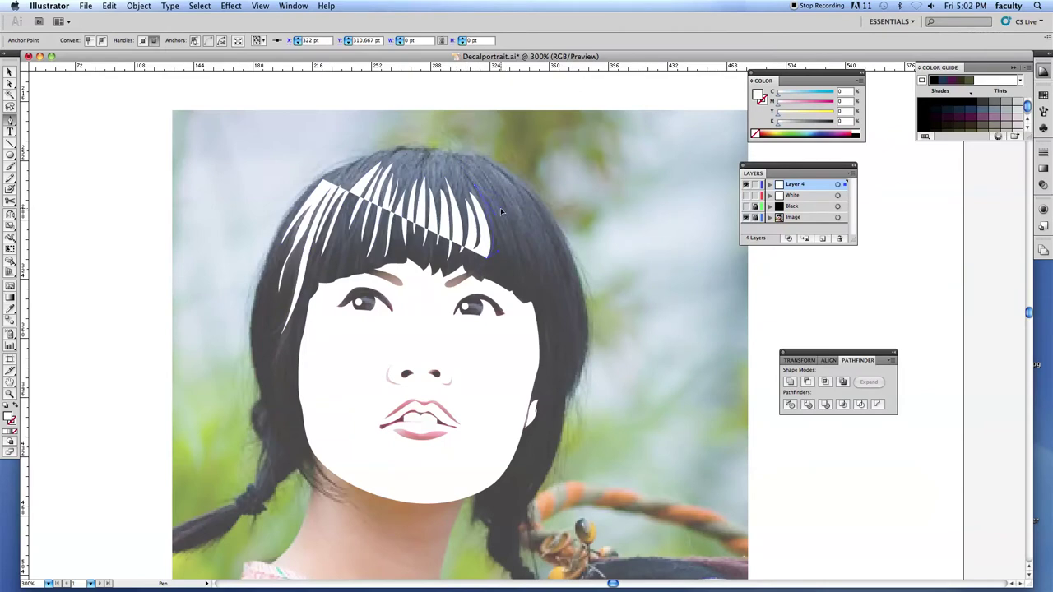
key(super+z)
Draw longer highlight strands sweeping down to the right temple at the end of the bangs
drag(508, 255, 522, 302)
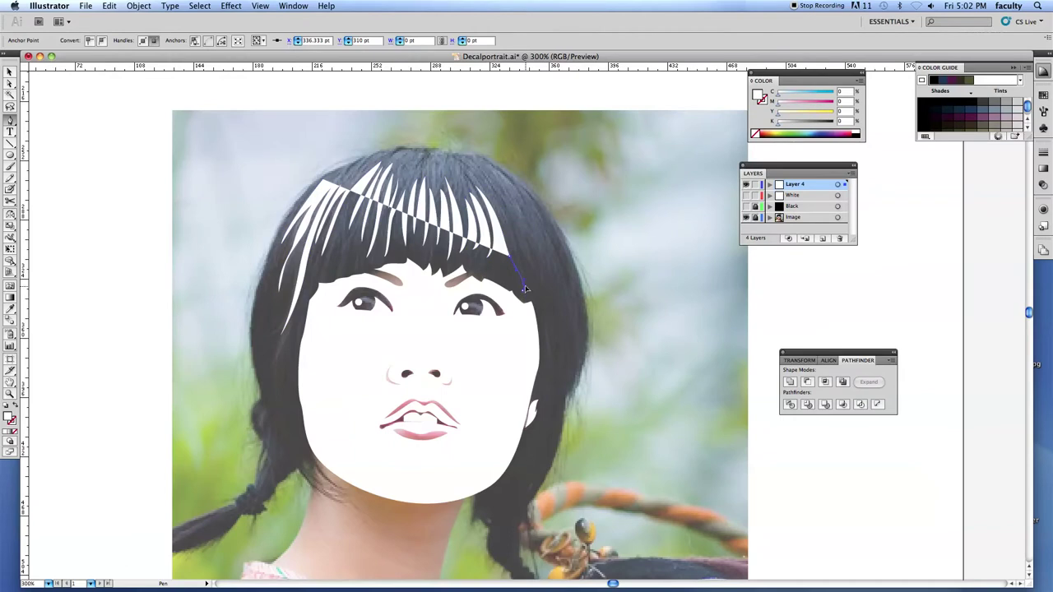
click(523, 290)
drag(515, 243, 510, 229)
key(super+z)
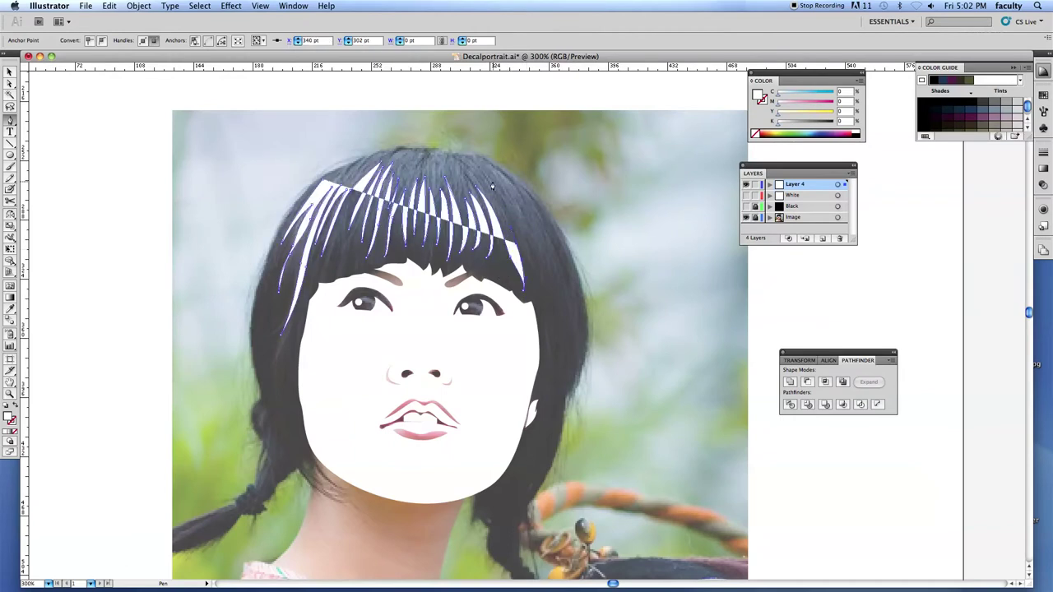
drag(494, 192, 487, 181)
key(super+shift+z)
key(super+shift+z)
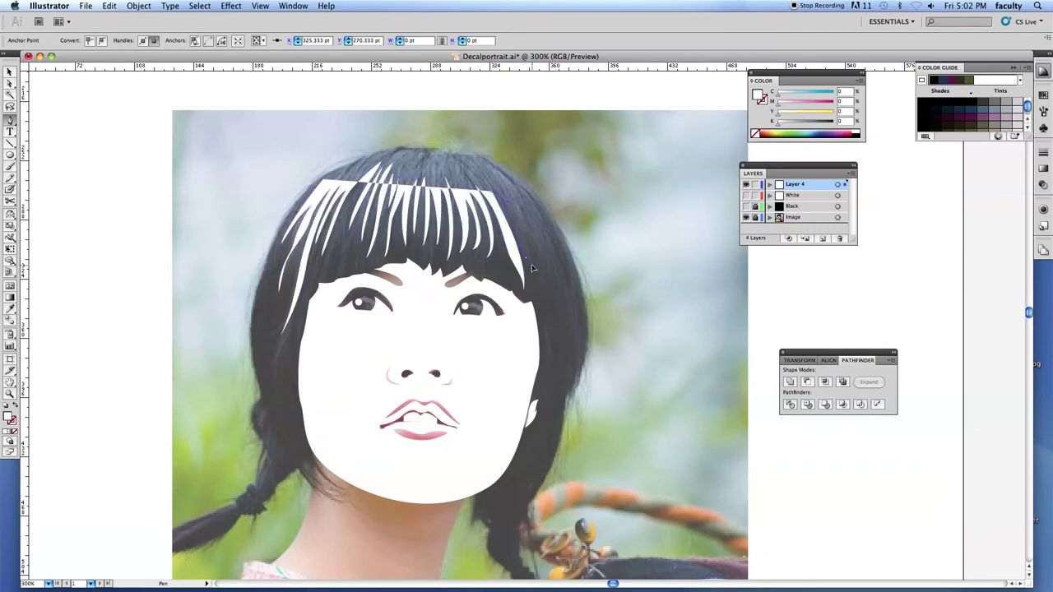
drag(545, 290, 539, 306)
drag(531, 246, 528, 242)
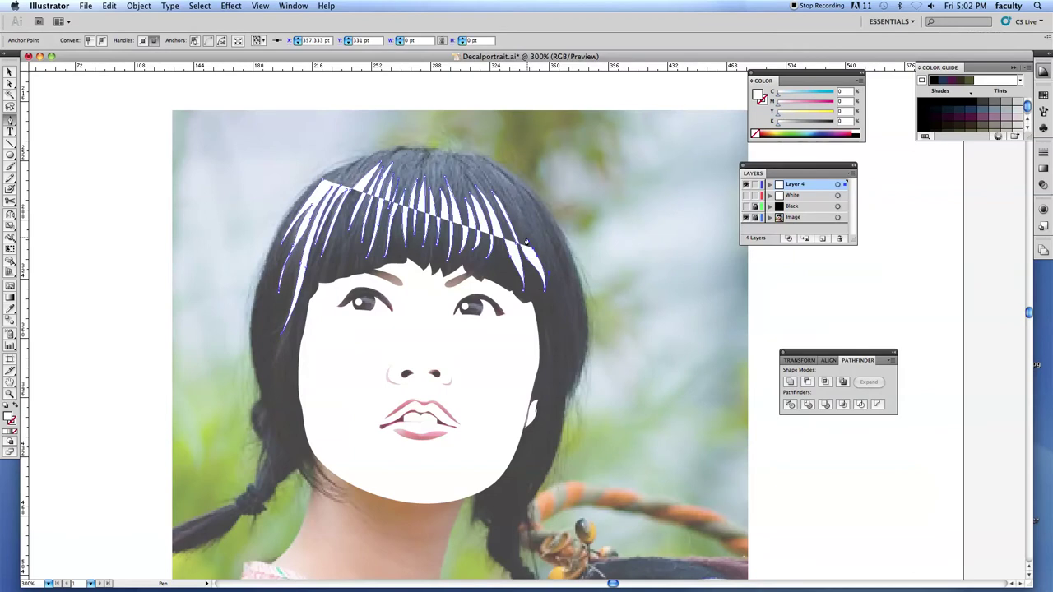
click(518, 216)
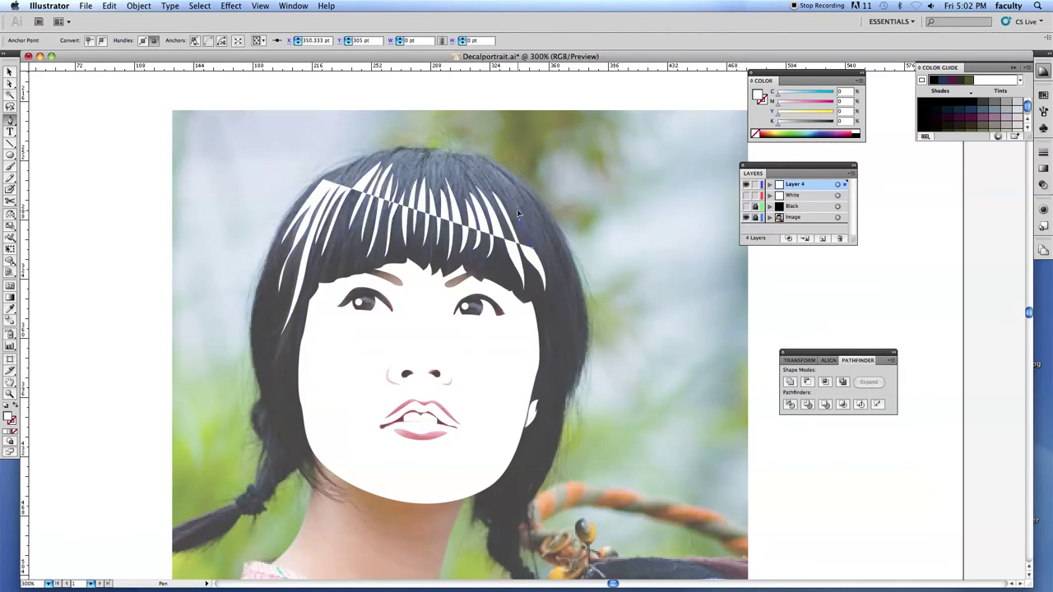
key(super+z)
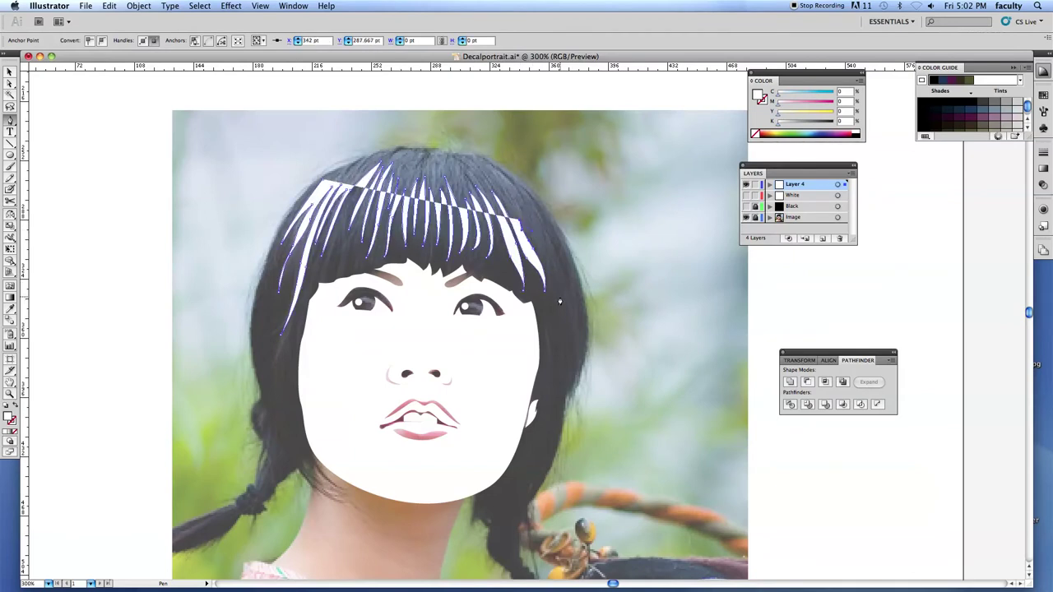
Run a long highlight strand down the right side of the hair to ear level, with a shorter strand beside it
drag(552, 276, 557, 297)
drag(569, 358, 569, 388)
click(548, 241)
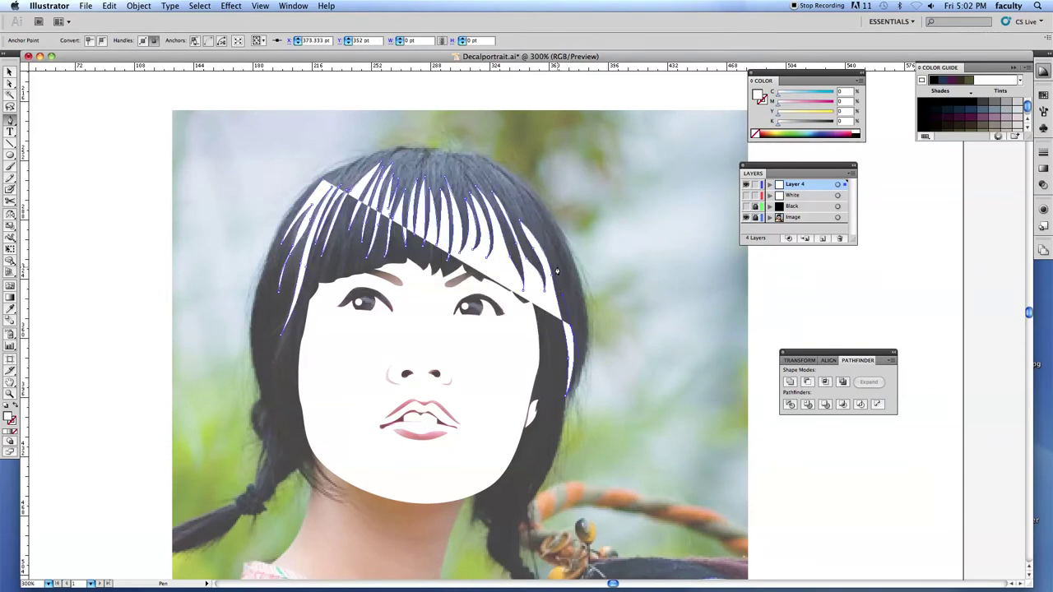
drag(548, 241, 557, 254)
drag(568, 298, 568, 306)
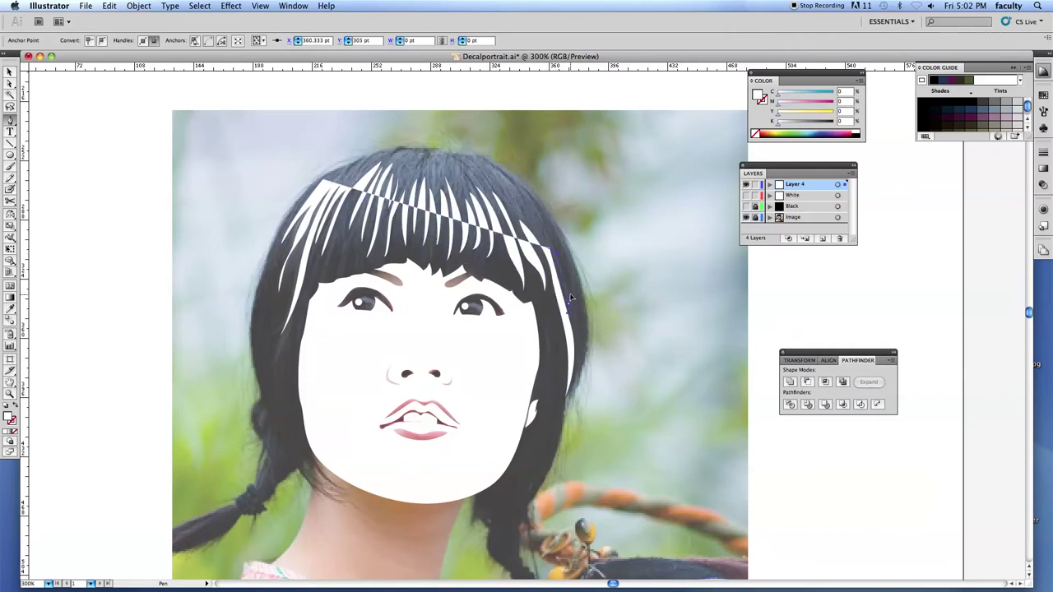
click(568, 301)
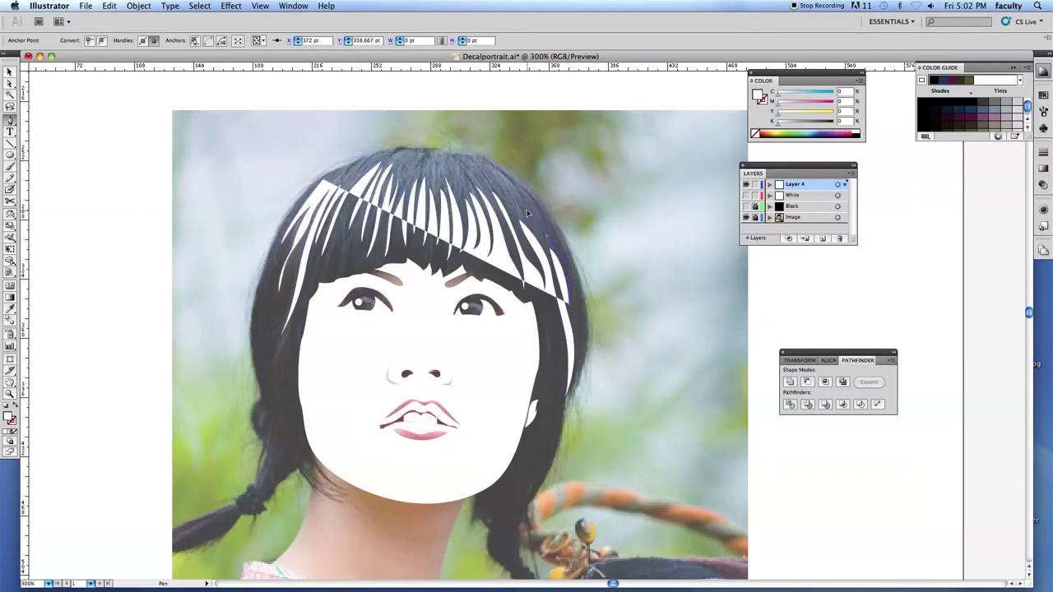
Add a final strand near the hair's outer right edge and carry the highlight's outer edge up to the crown
drag(557, 237, 559, 238)
mouse_move(576, 308)
mouse_down()
mouse_move(576, 358)
mouse_move(579, 288)
mouse_up()
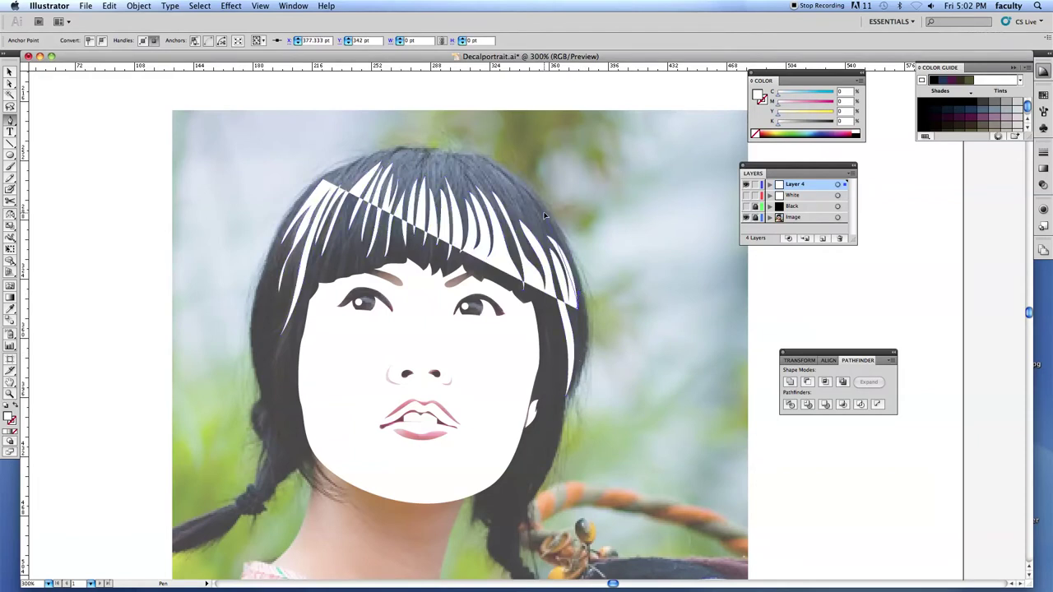
click(517, 194)
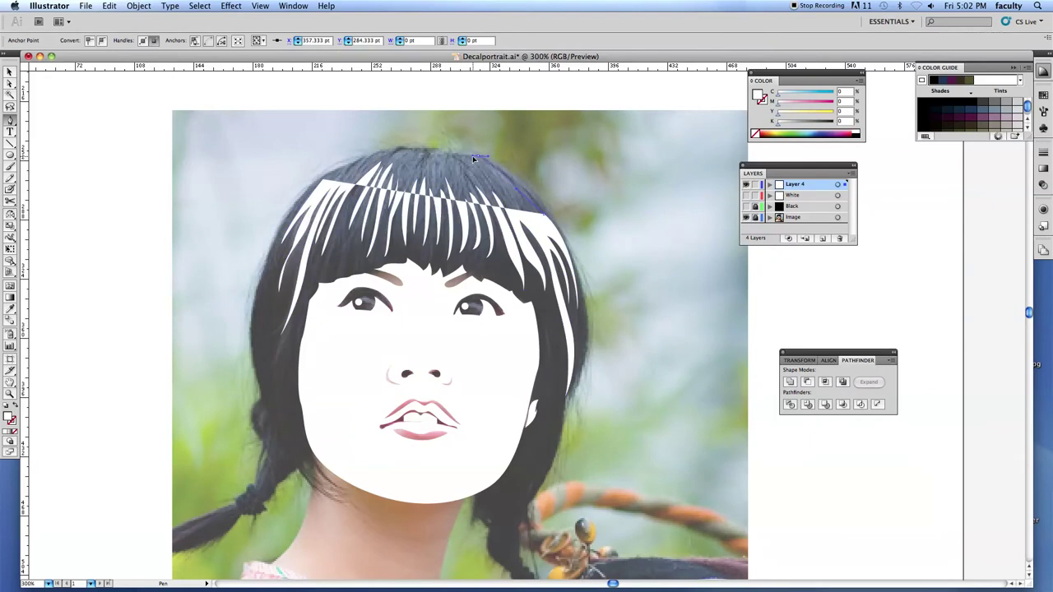
click(484, 159)
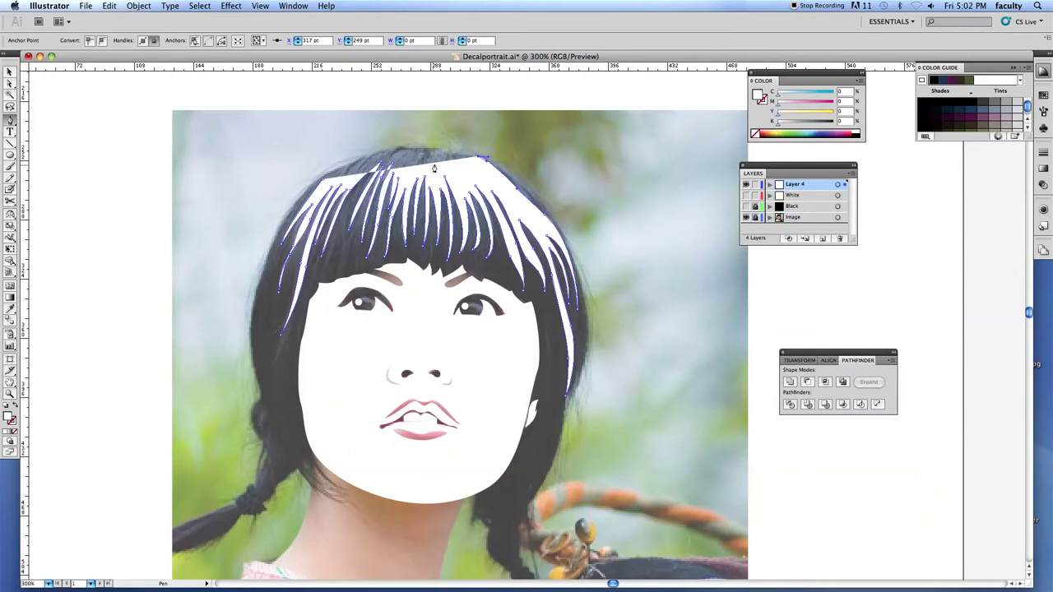
Show the Black and White layers again and deselect the hair highlight
click(746, 205)
click(746, 216)
key(v)
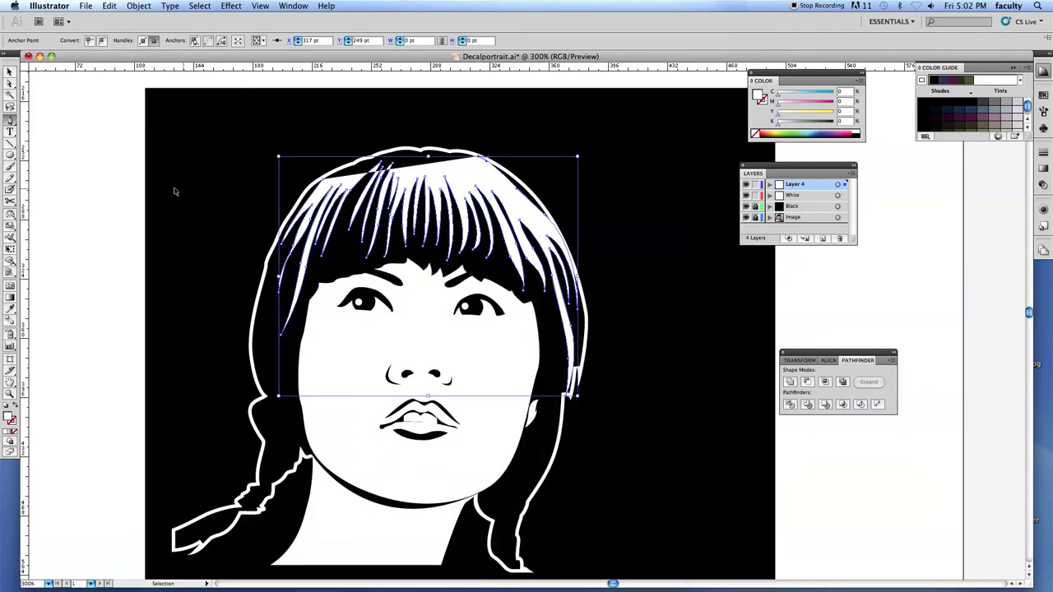
click(213, 192)
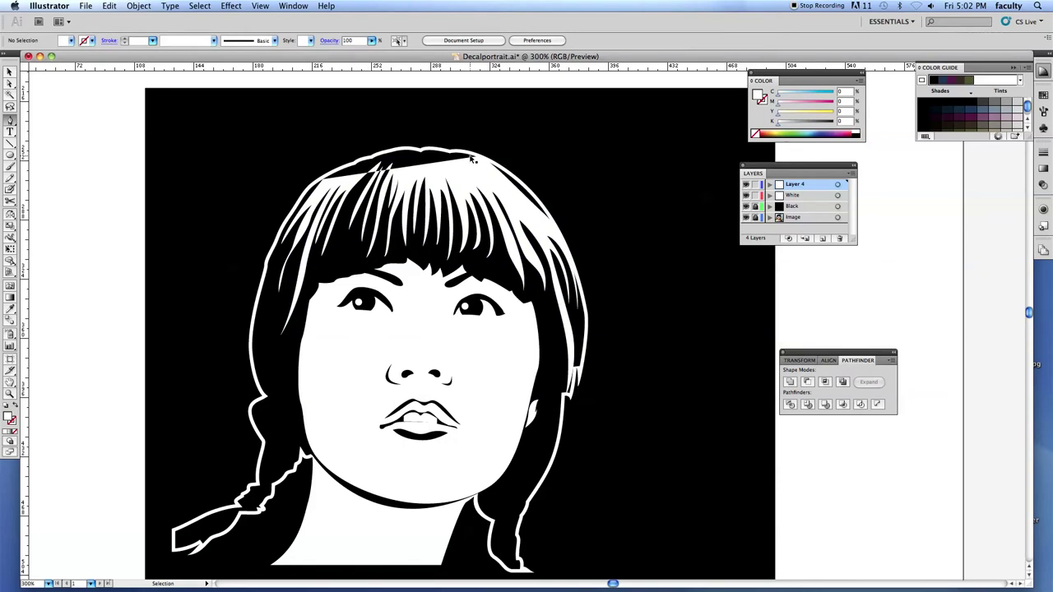
Resume the highlight path in outline view and close it with an arc passing above the head outline
key(super+y)
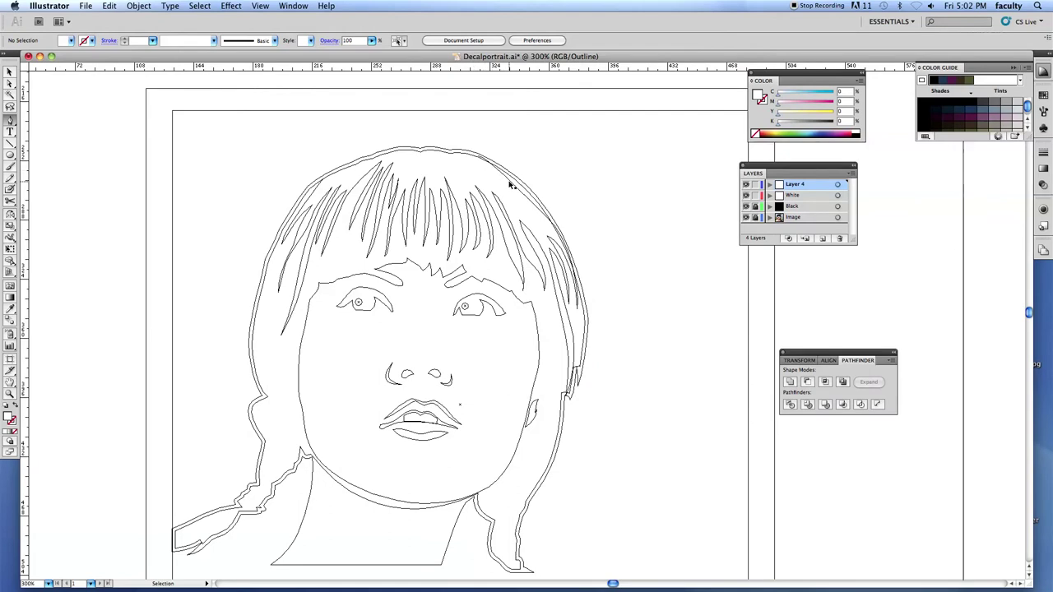
super+click(509, 184)
click(471, 144)
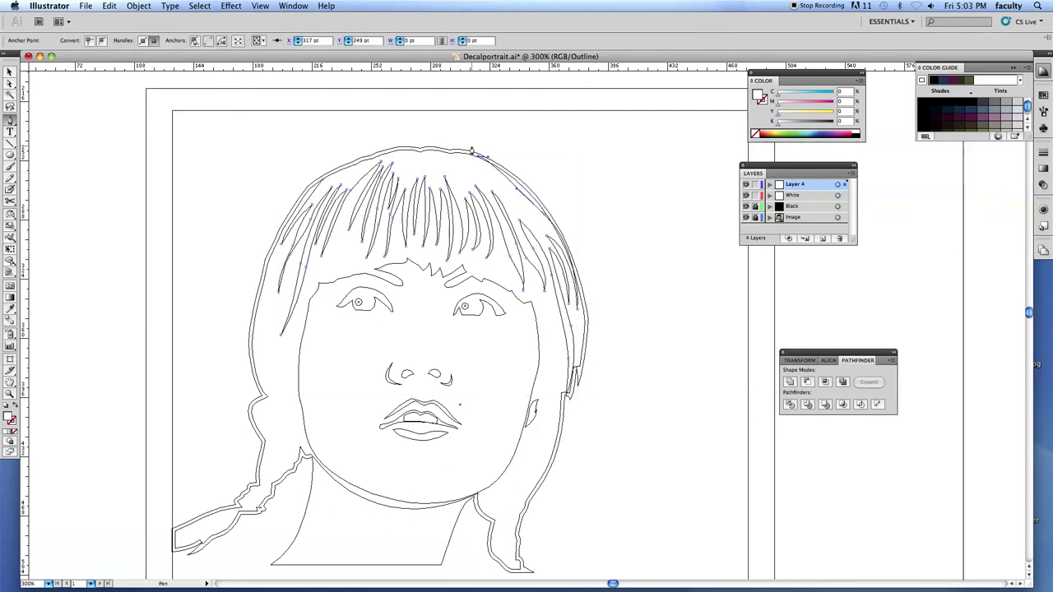
click(327, 169)
mouse_move(327, 168)
mouse_down()
mouse_move(254, 220)
mouse_move(328, 168)
mouse_up()
click(323, 178)
Try to unite the hair highlight with the white head outline shape
click(9, 72)
shift+click(319, 183)
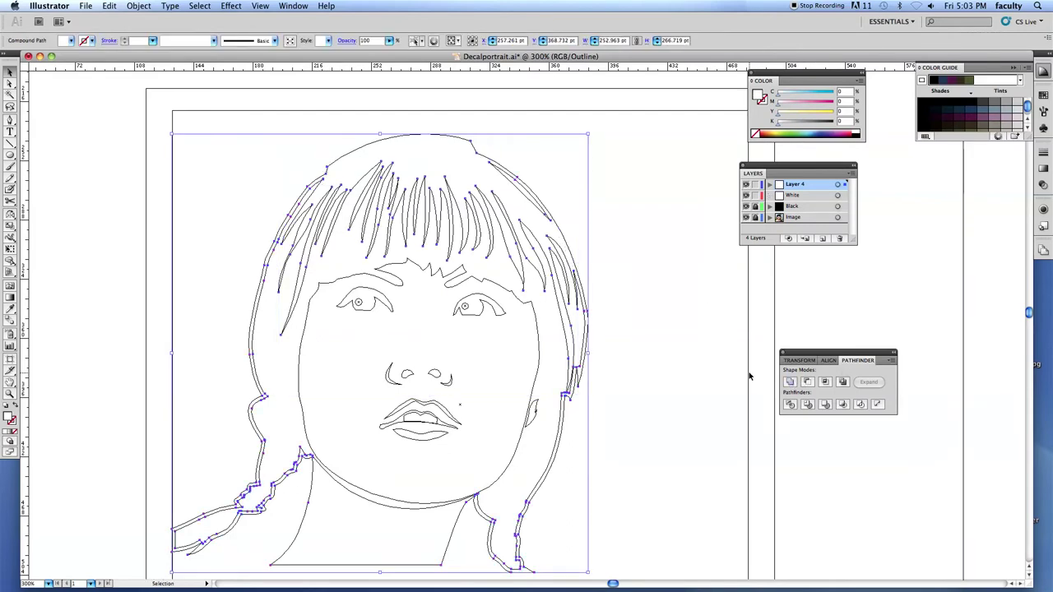
key(super+z)
click(112, 234)
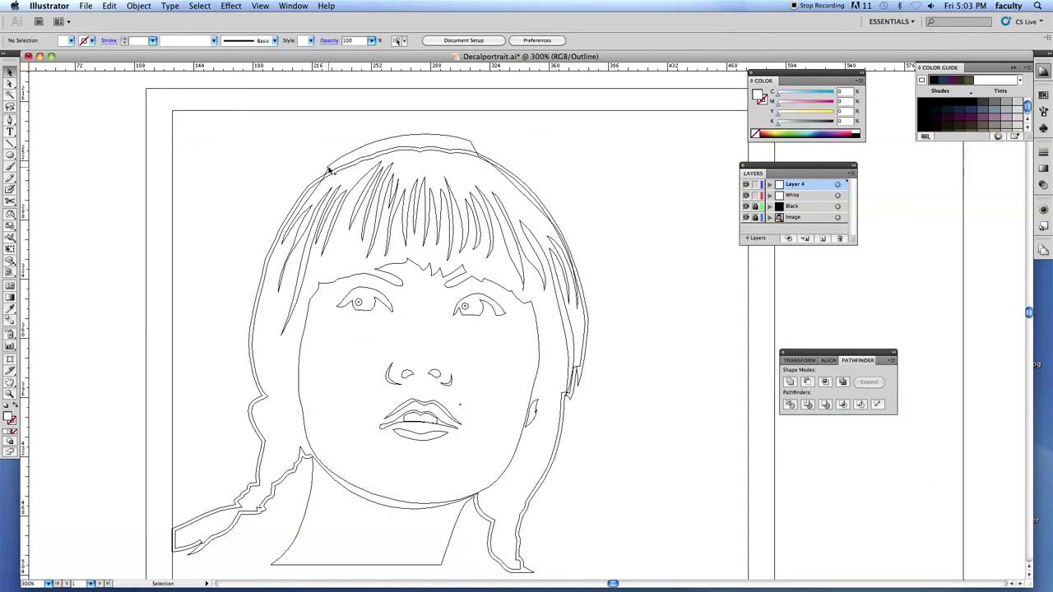
Select the hair highlight and move the Layers panel out of the way of the crown area
click(330, 170)
key(z)
drag(302, 118, 526, 217)
drag(783, 168, 900, 169)
Try to redraw the ends of the arc above the crown with the Pencil tool
click(11, 178)
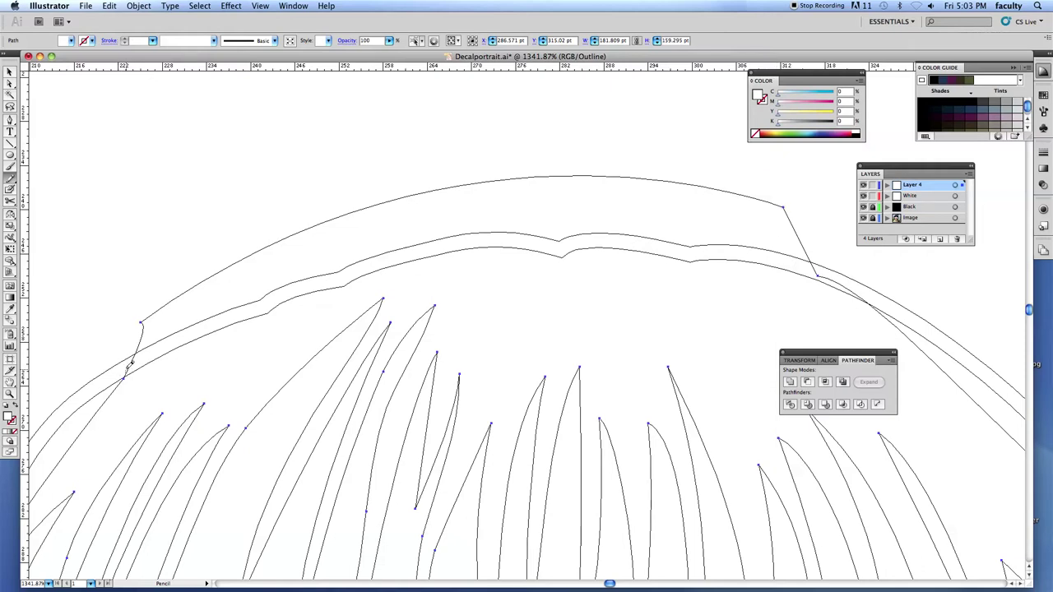
drag(151, 352, 209, 334)
drag(833, 274, 835, 276)
key(super+z)
Move the two end anchor points of the highlight's arc down onto the head outline band and flatten its curve
click(9, 84)
click(142, 323)
drag(153, 325, 156, 355)
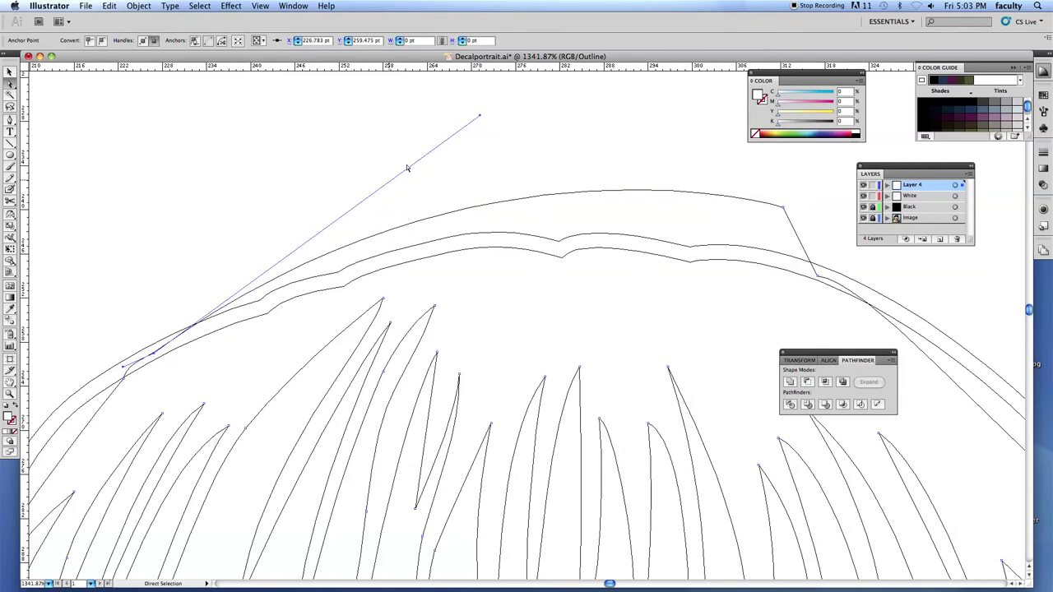
drag(480, 118, 450, 199)
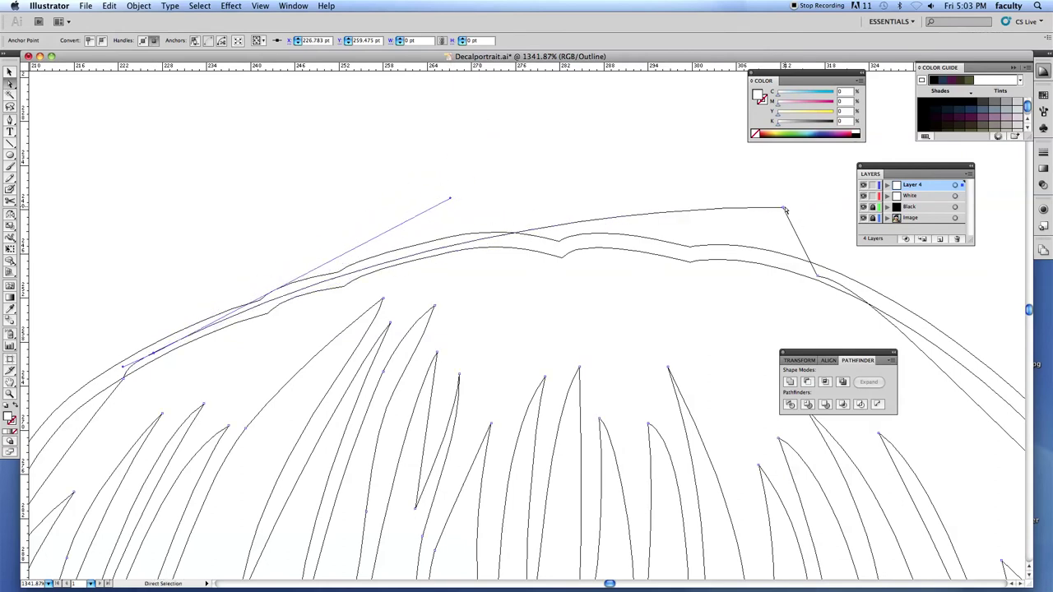
drag(785, 208, 592, 239)
Convert the two anchor points on the right half of the arc and adjust their handles to follow the head outline band
key(super+a)
click(10, 120)
key(alt)
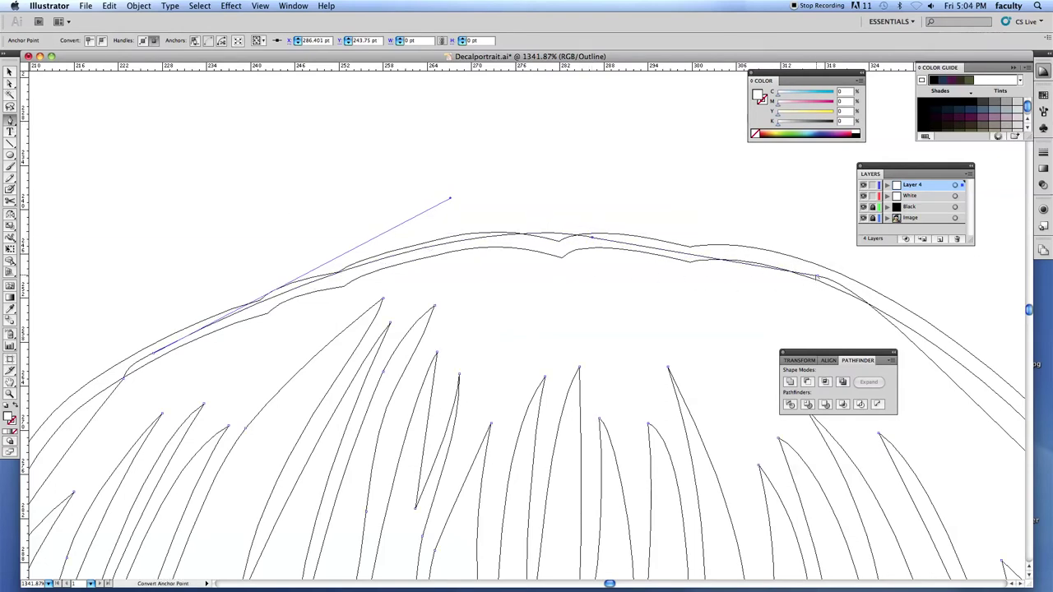
drag(818, 278, 765, 260)
drag(592, 238, 555, 258)
drag(616, 233, 607, 239)
click(552, 255)
drag(537, 256, 537, 257)
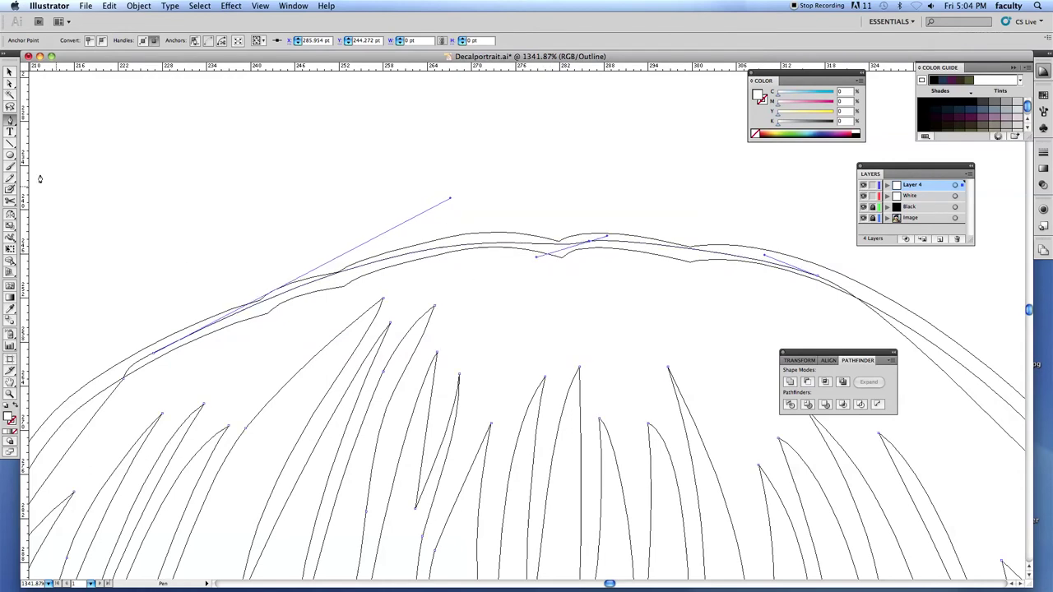
Return to preview mode and unite the hair highlight with the white head outline shape
click(10, 73)
key(super+y)
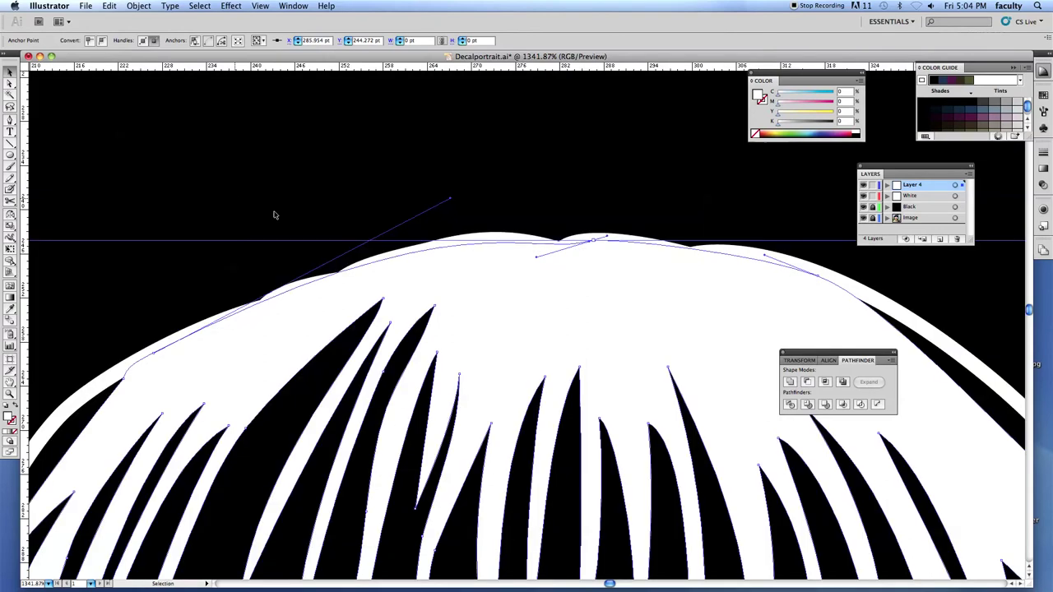
click(612, 296)
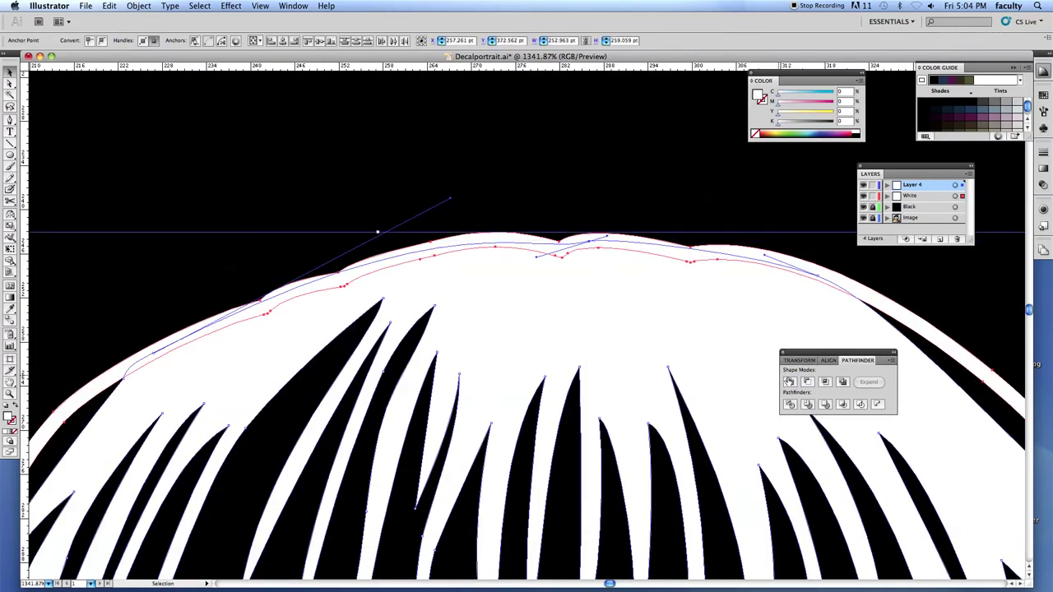
click(788, 382)
super+click(549, 371)
super+click(549, 371)
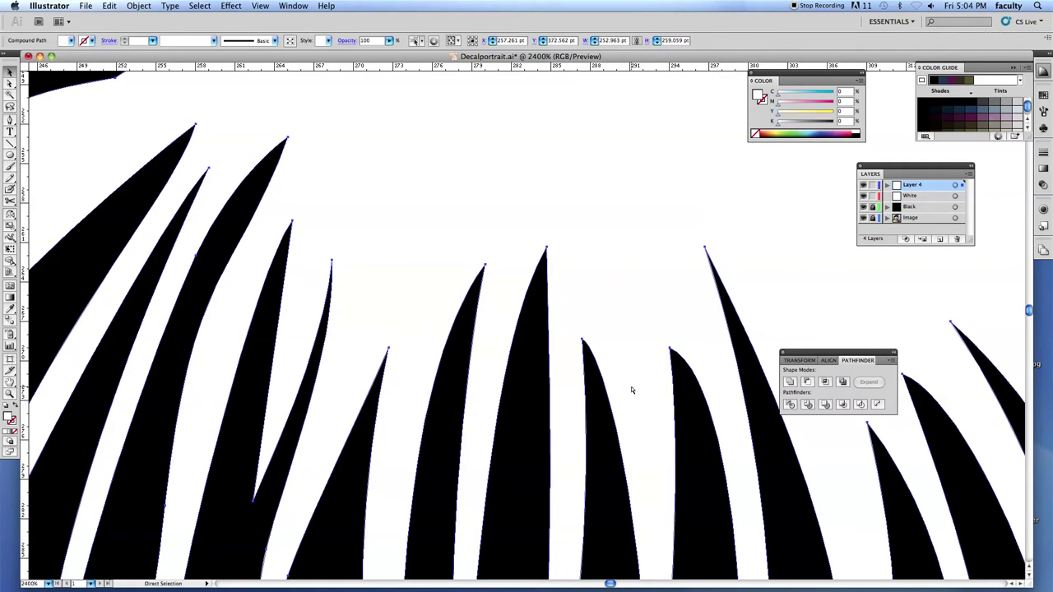
key(super+0)
click(135, 251)
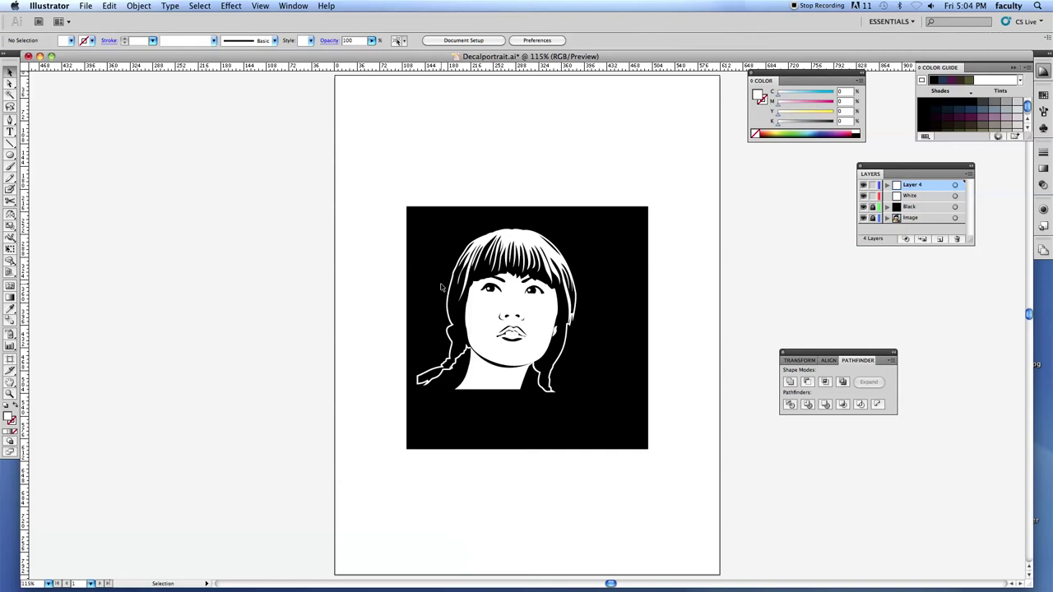
Delete the thin black sliver along the hair's upper right edge
drag(403, 210, 587, 424)
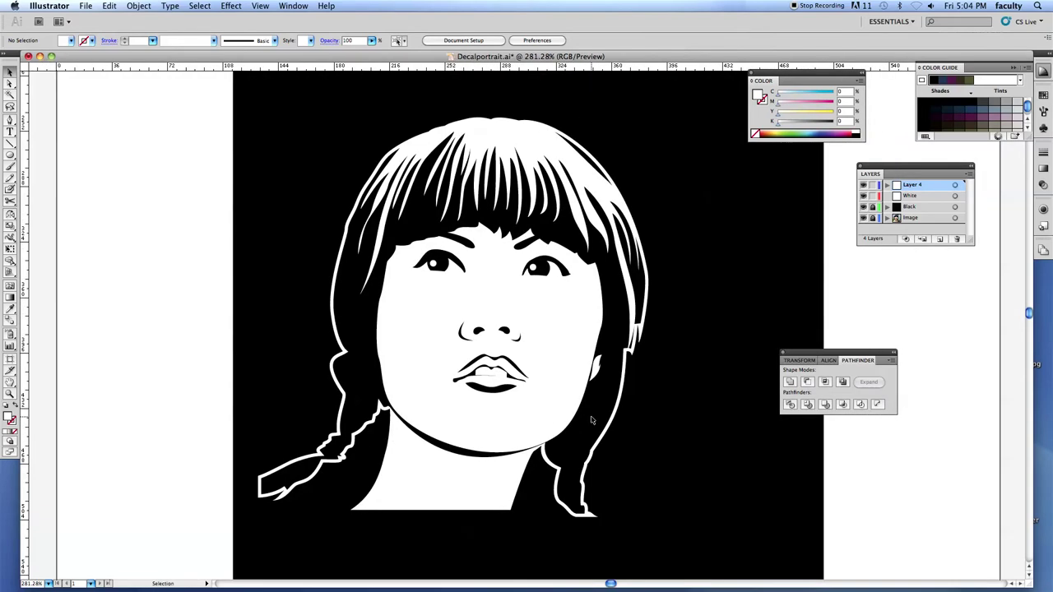
key(i)
key(a)
click(586, 161)
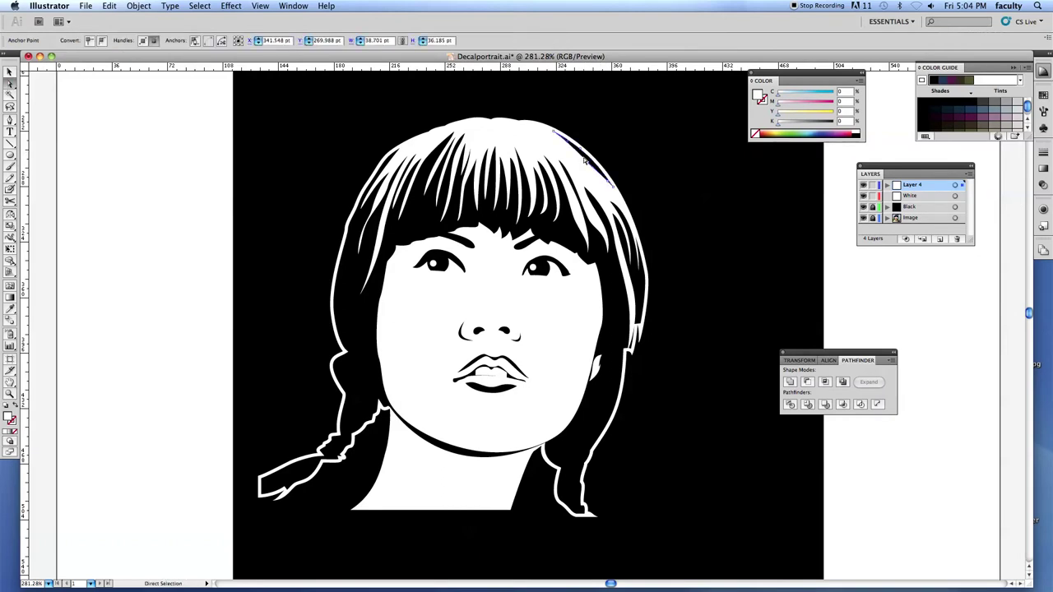
click(43, 183)
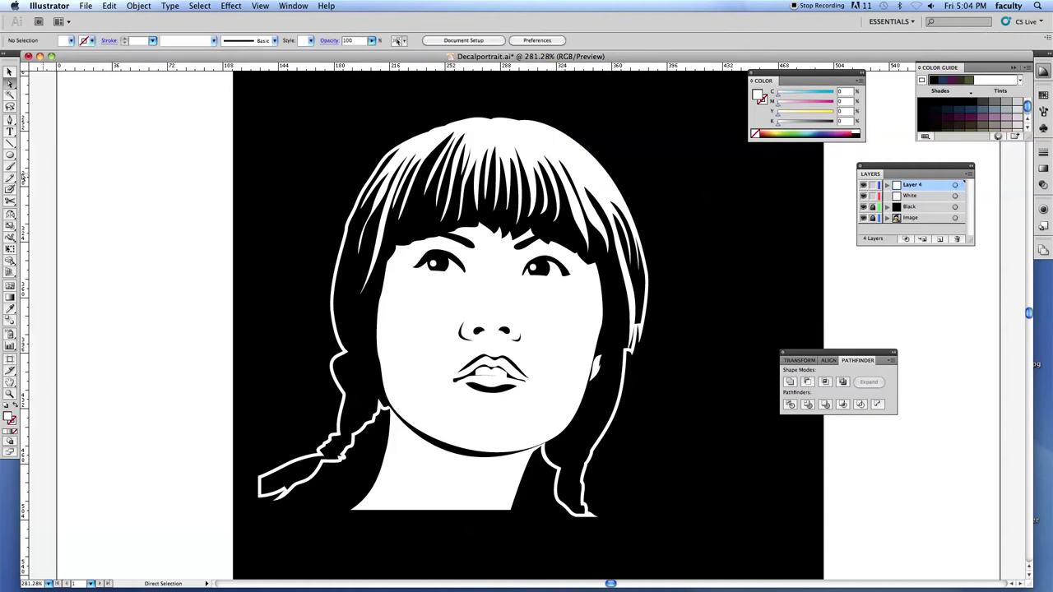
Draw a white rectangle about 210 pt wide and 242 pt high over the portrait
drag(11, 153, 59, 161)
drag(303, 136, 628, 509)
Reshape the black strands at the lower tip of the hair's right edge by moving two of their anchor points
drag(594, 299, 695, 372)
drag(505, 255, 505, 153)
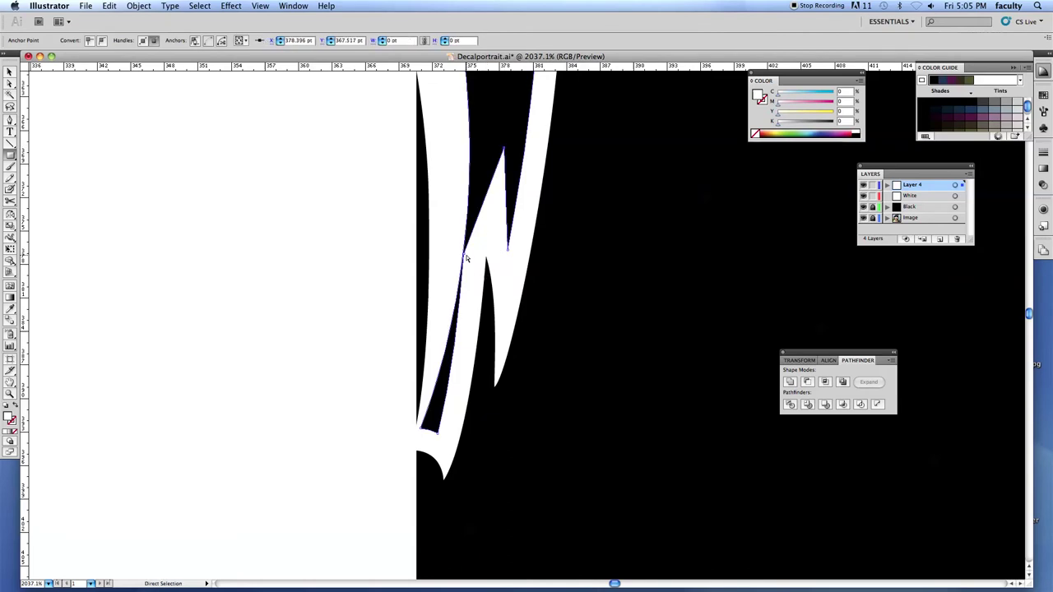
drag(465, 255, 475, 252)
click(528, 390)
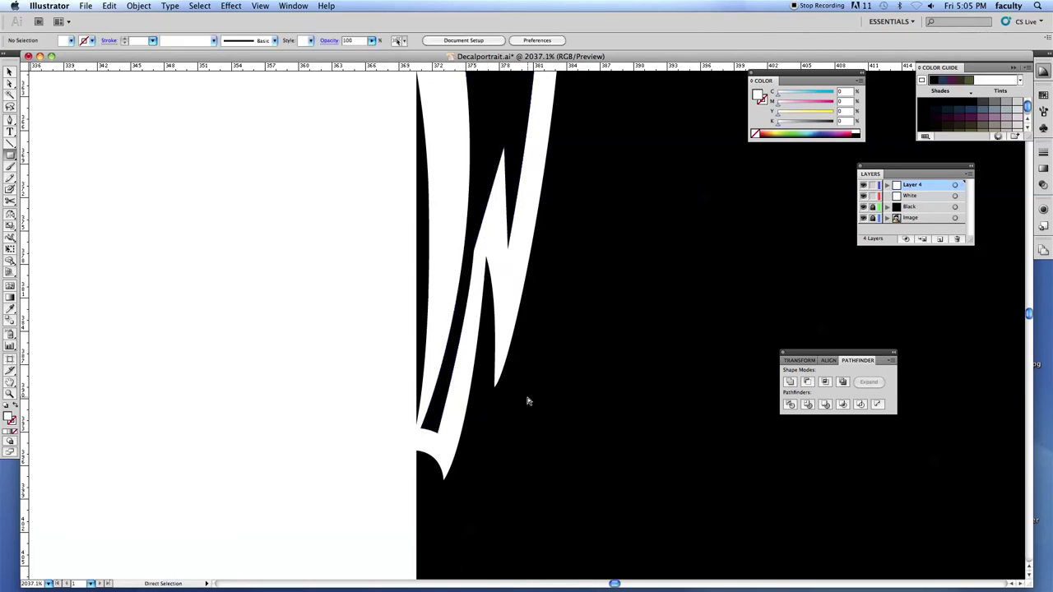
Give the rectangle over the portrait a white stroke and no fill
alt+click(499, 353)
alt+click(578, 354)
alt+click(510, 362)
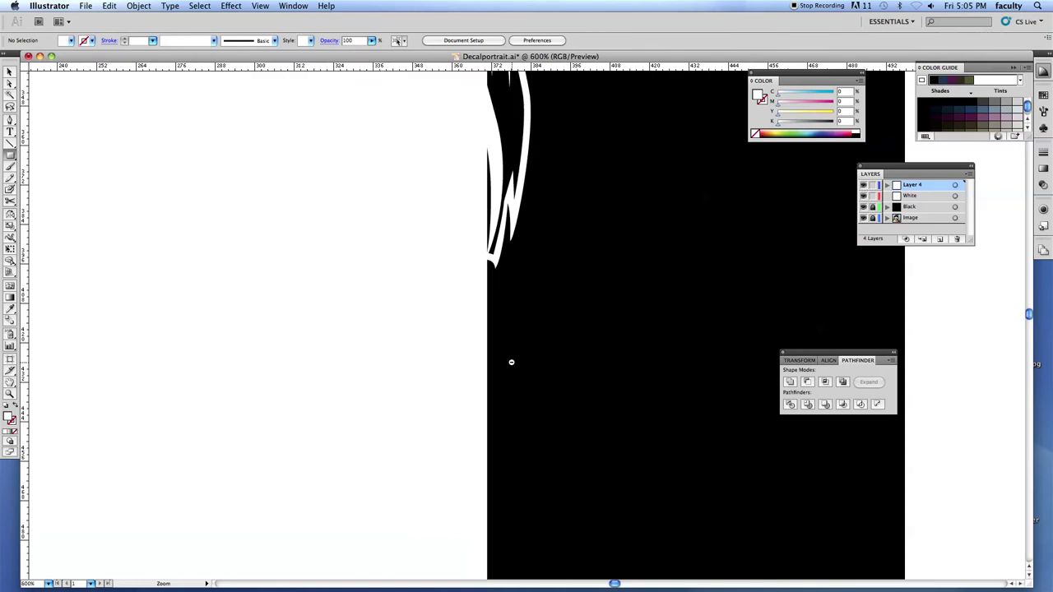
alt+click(470, 373)
alt+click(461, 372)
drag(463, 345, 482, 452)
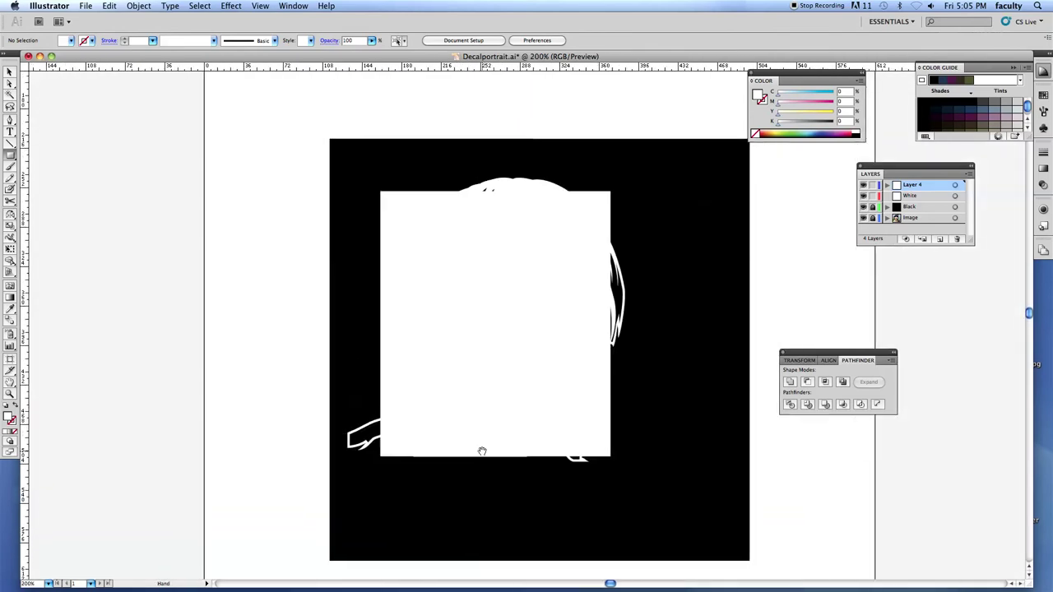
click(10, 81)
click(380, 391)
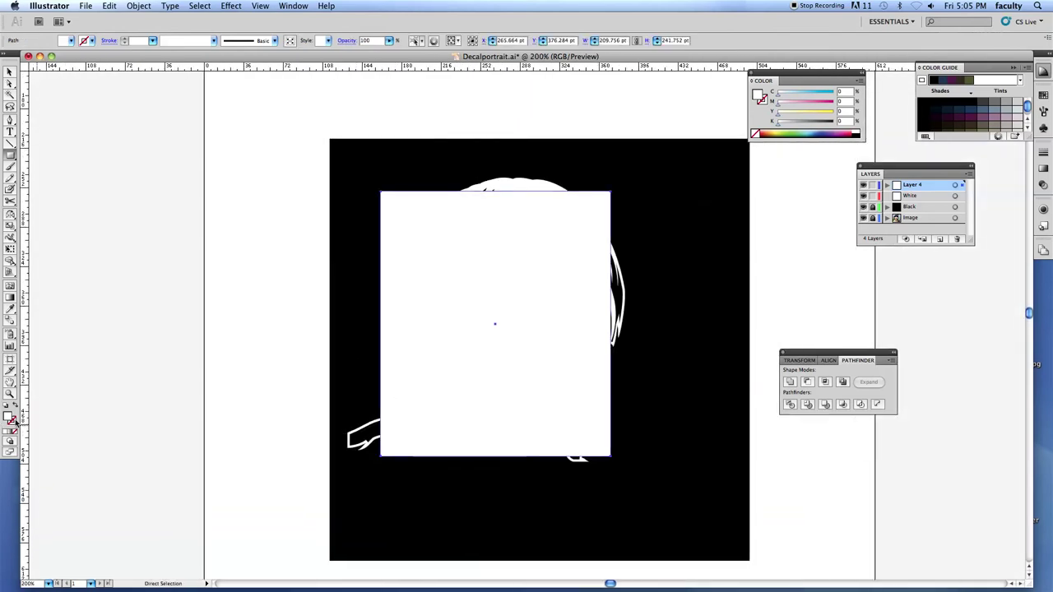
click(10, 423)
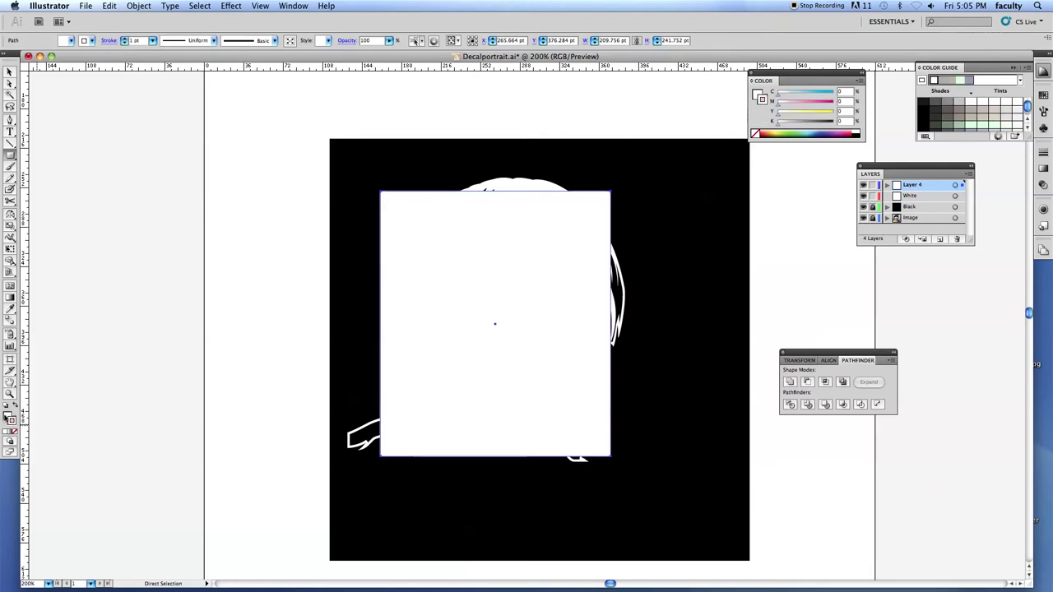
click(13, 436)
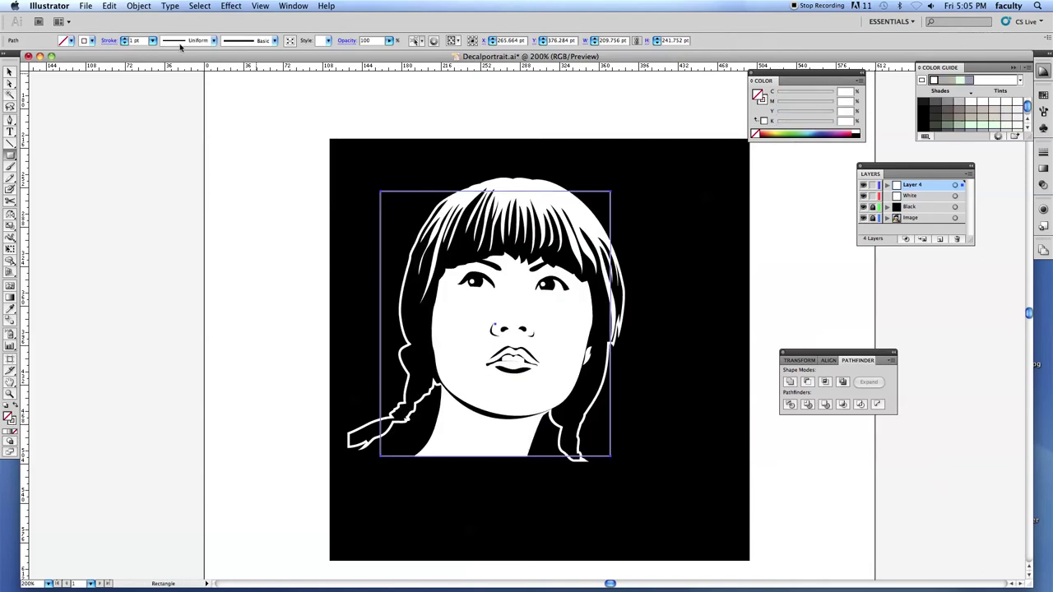
Set the rectangle's stroke weight to 5 pt and move its left side inward for a width of about 203 pt
click(125, 38)
click(125, 38)
click(125, 38)
super+click(326, 224)
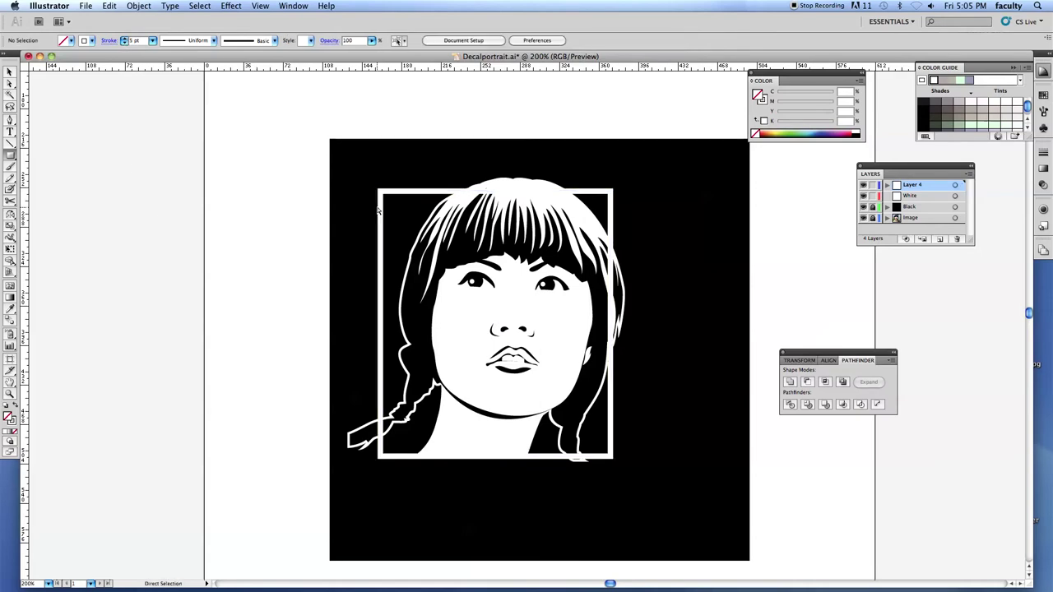
drag(374, 211, 389, 210)
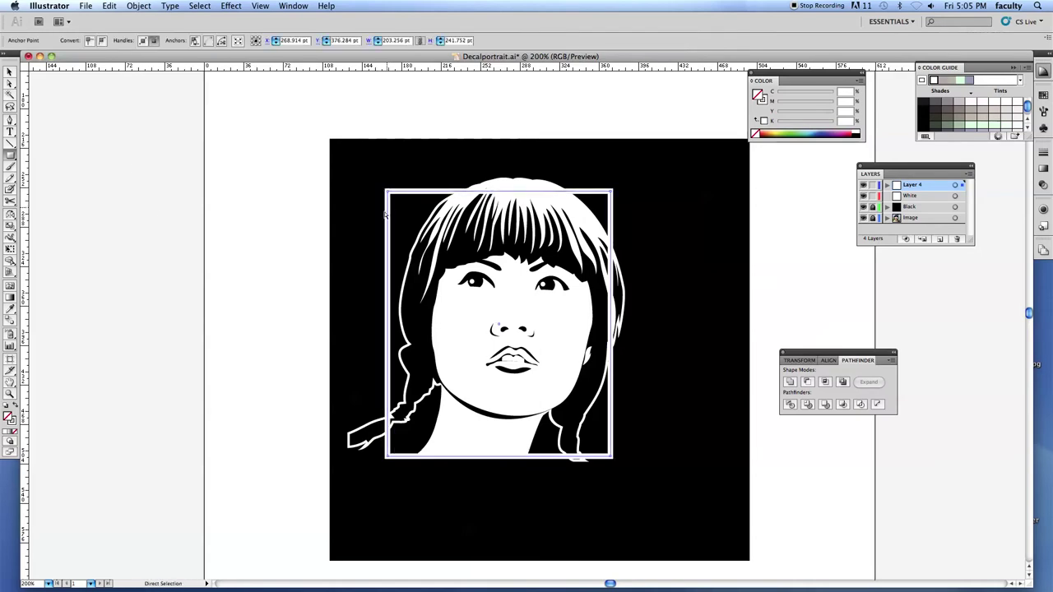
click(252, 399)
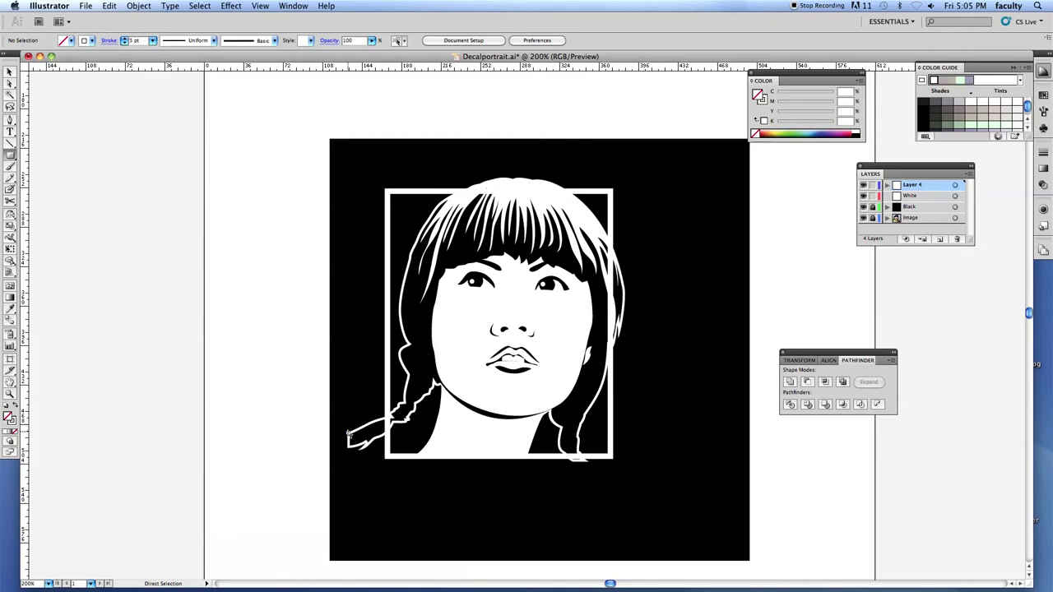
Try to move the outer corner point of the left pigtail's tip inward
click(351, 436)
drag(354, 436, 355, 448)
drag(317, 402, 445, 477)
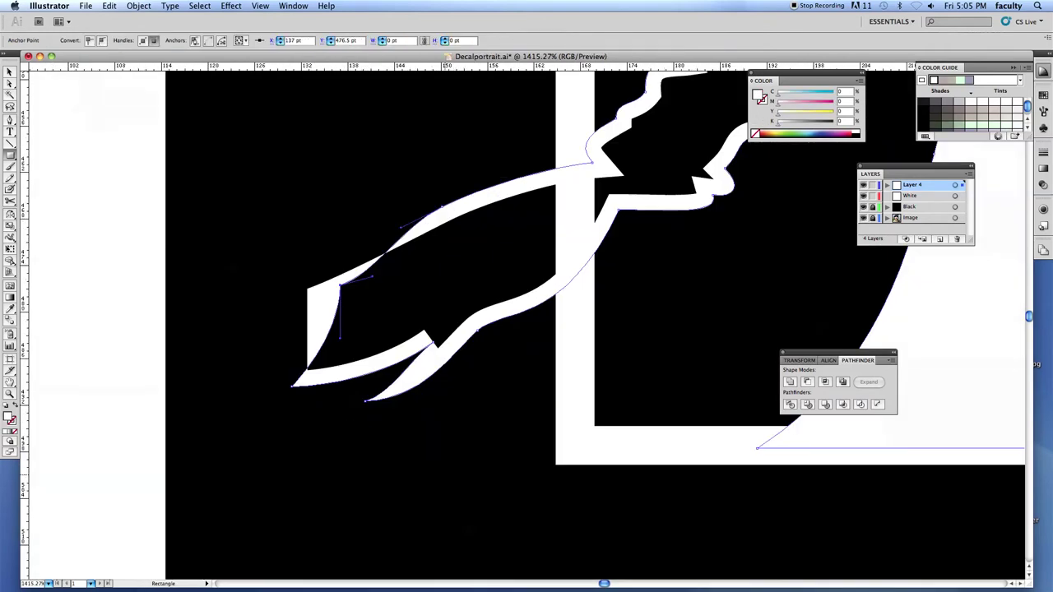
drag(340, 284, 293, 278)
key(m)
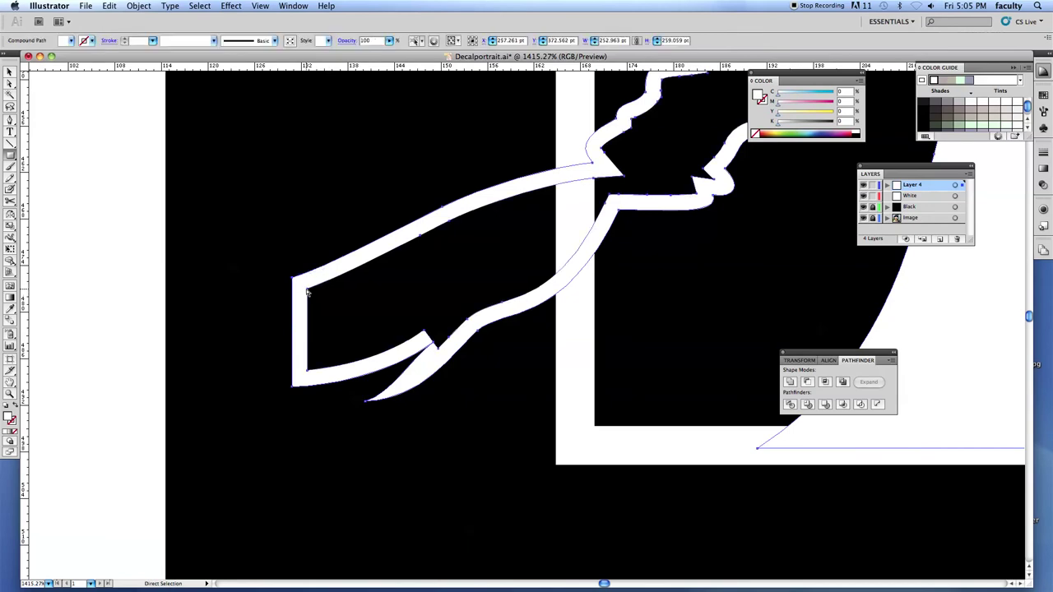
Remove the inner and outer corner points at the left pigtail's tip and adjust the curve handles to form a pointed end
key(plus)
click(306, 292)
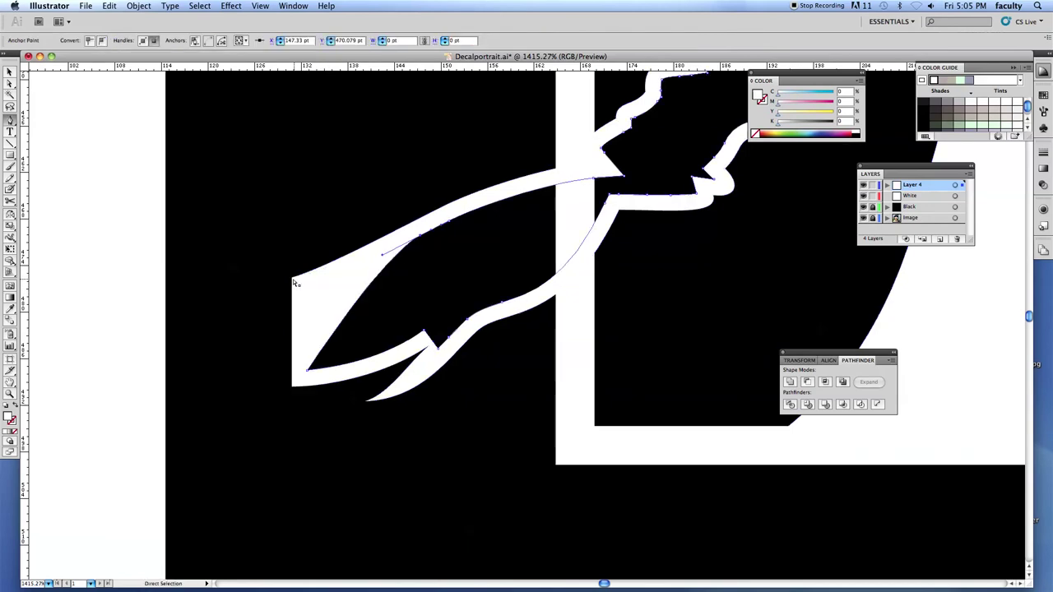
click(292, 281)
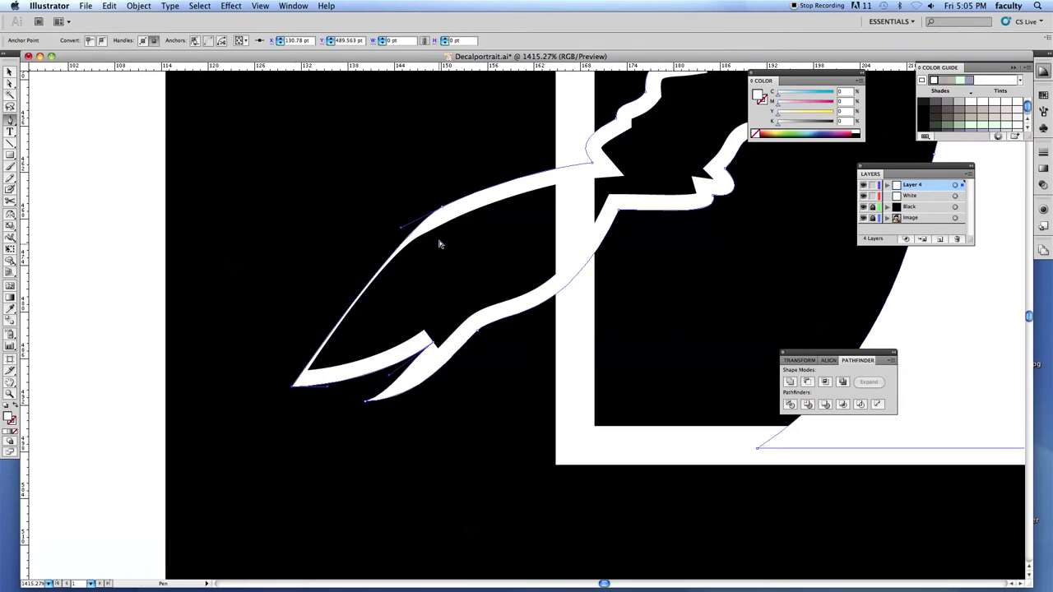
drag(400, 227, 327, 248)
drag(438, 350, 458, 308)
super+click(133, 384)
Expand only the stroke of the rectangular frame into a filled shape
alt+super+click(722, 332)
alt+super+click(723, 332)
alt+super+click(606, 285)
alt+super+click(620, 317)
alt+super+click(627, 318)
alt+super+click(583, 323)
drag(574, 305, 573, 354)
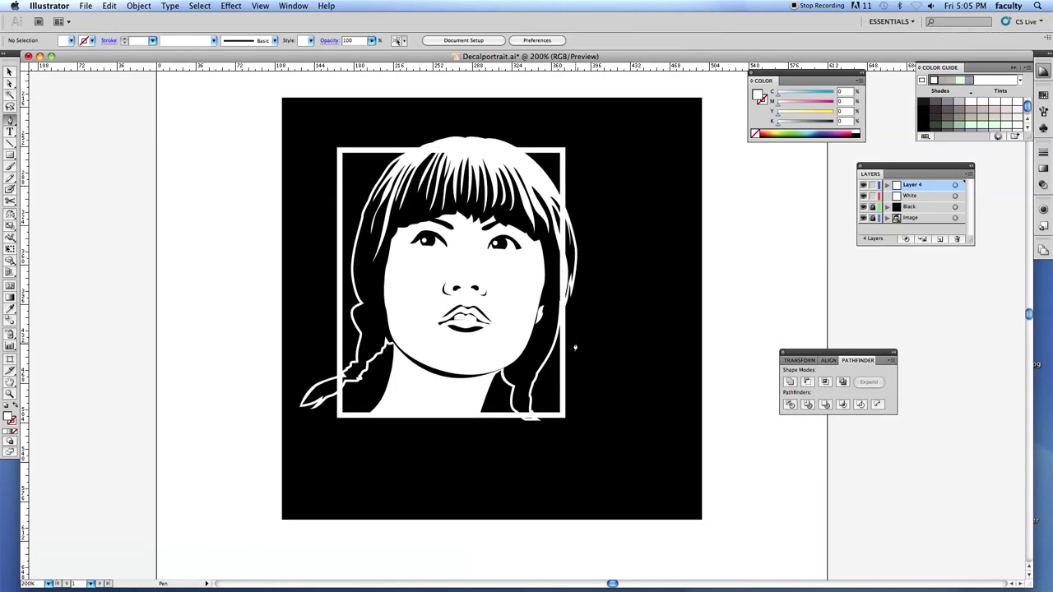
click(564, 178)
key(p)
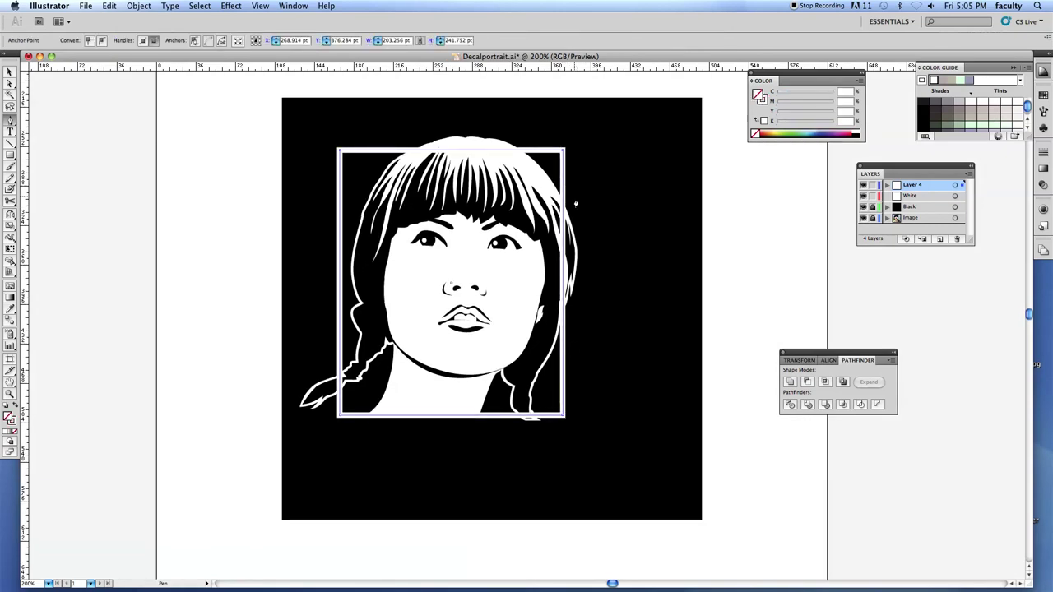
click(141, 7)
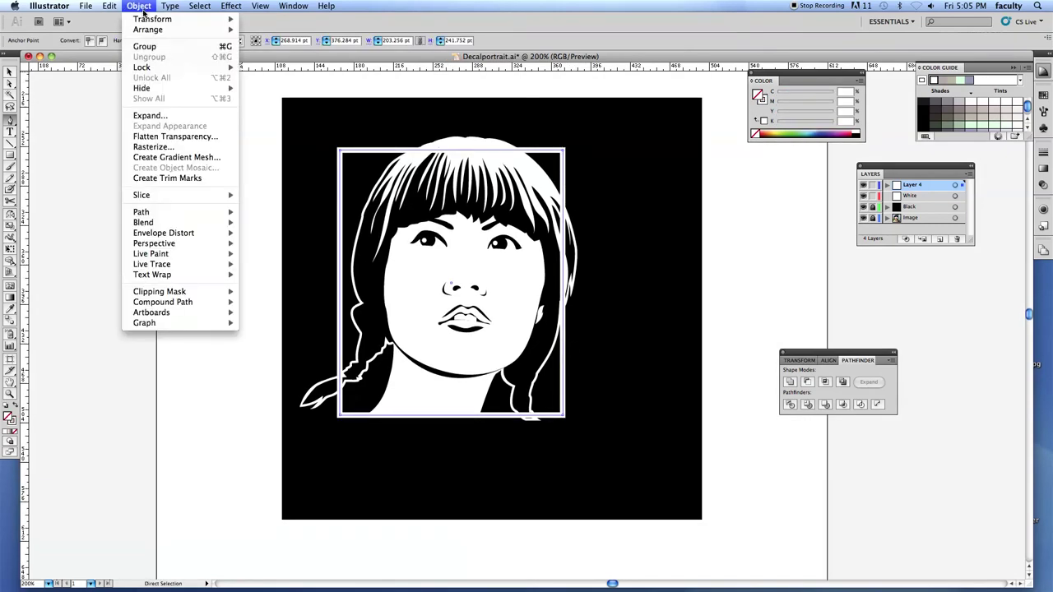
click(146, 116)
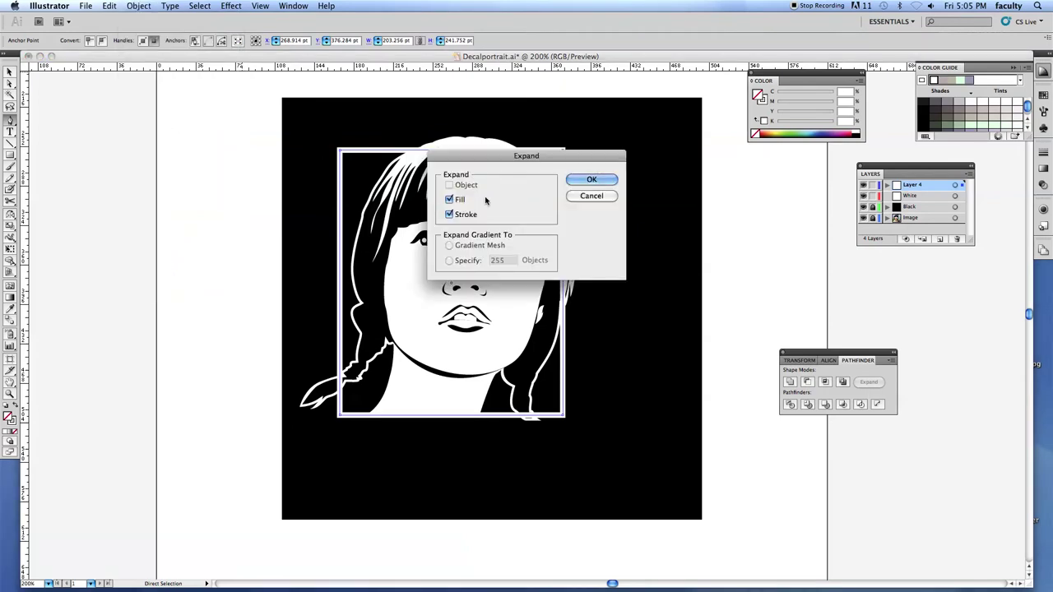
click(448, 199)
click(589, 180)
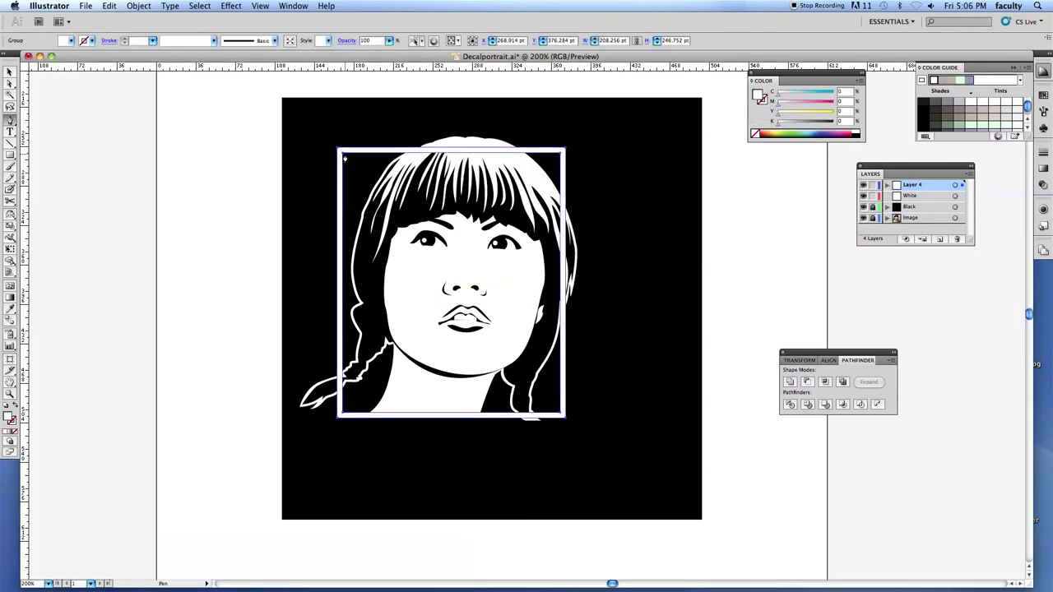
Compare the frame's original path with its expanded version in outline view
key(super+z)
key(super+y)
key(a)
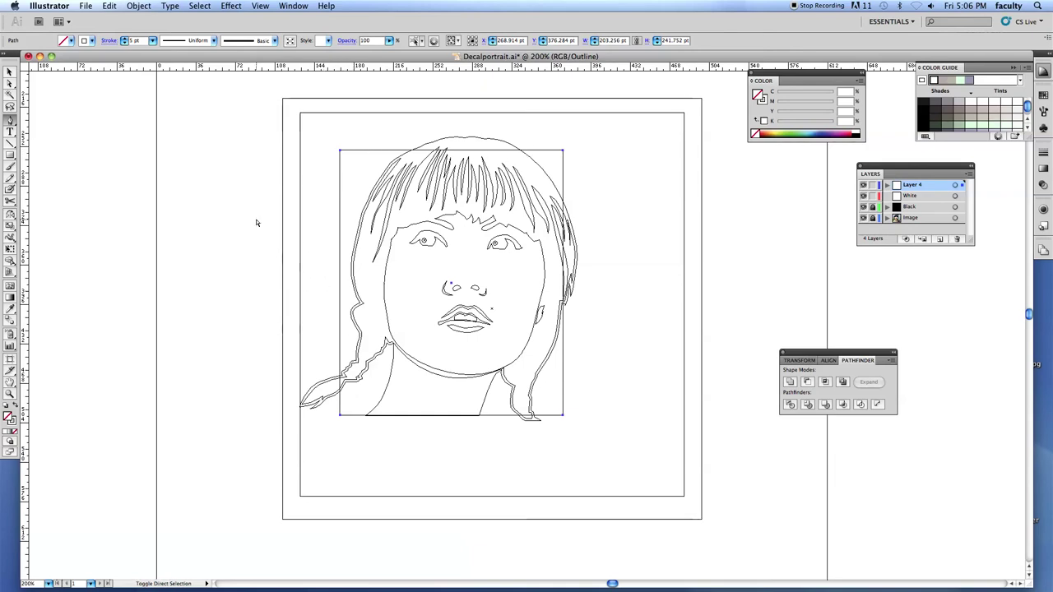
key(super+g)
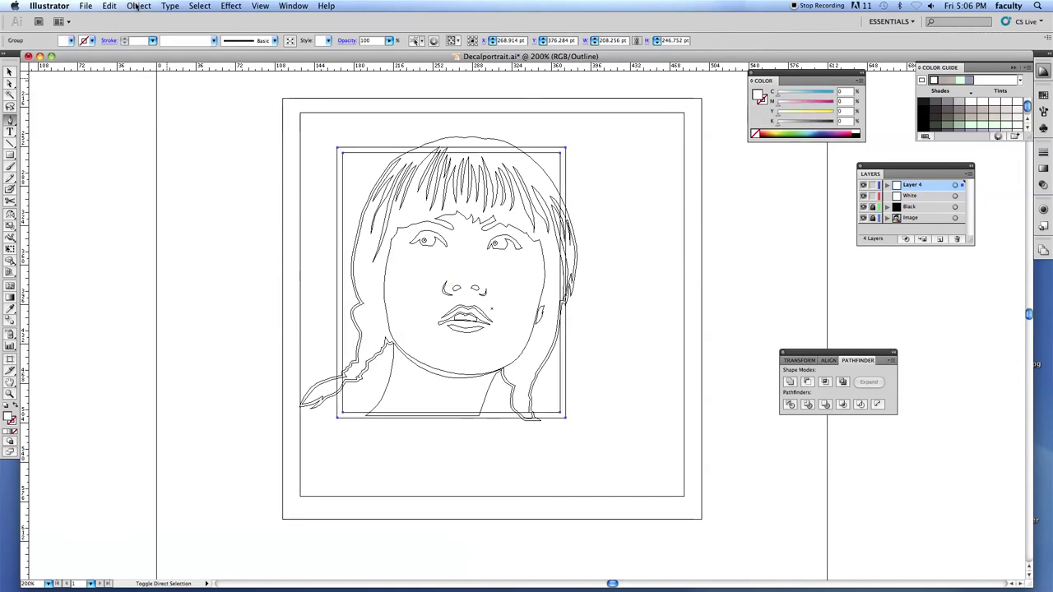
click(136, 5)
click(148, 115)
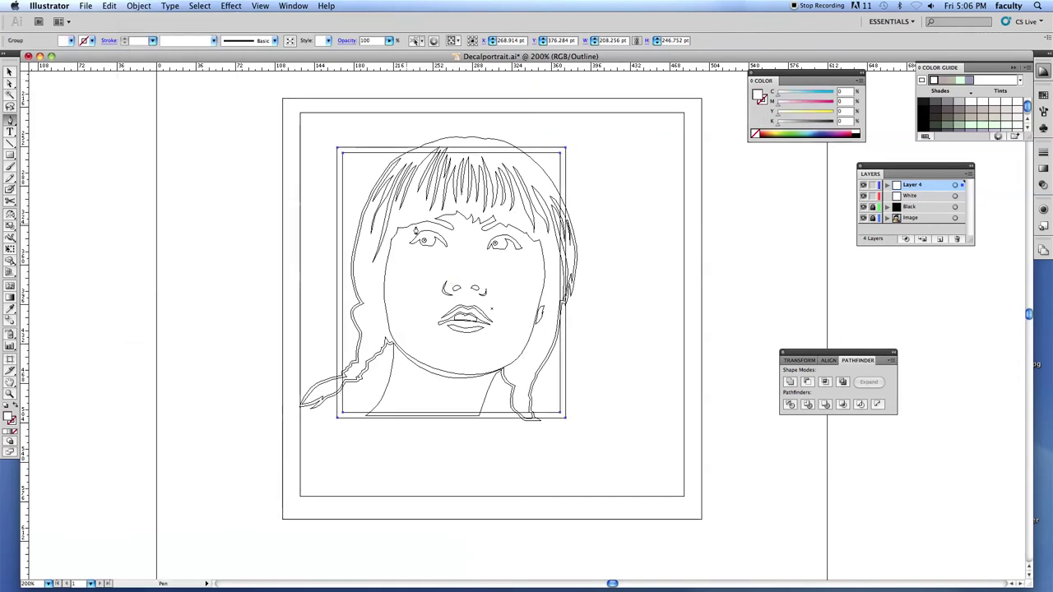
key(a)
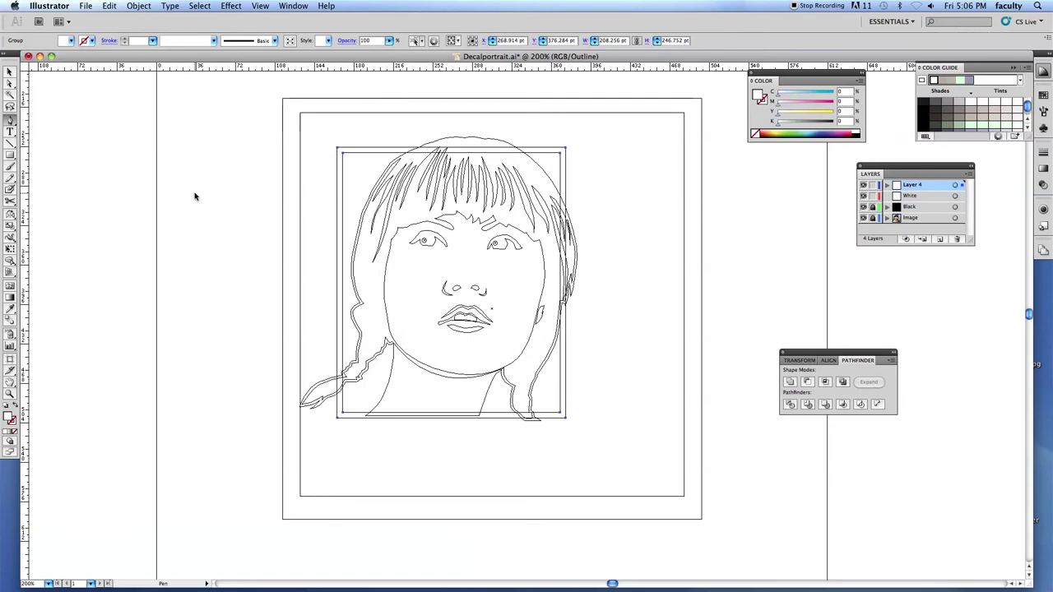
Return to the filled preview and draw a closed four-sided shape over the frame where the left pigtail crosses it
click(198, 196)
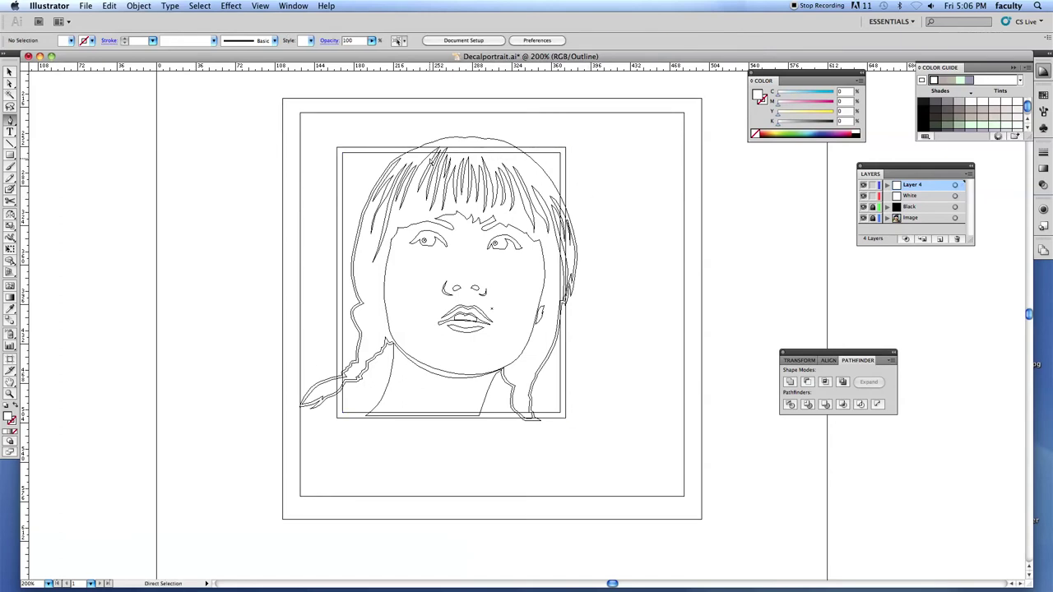
key(super+y)
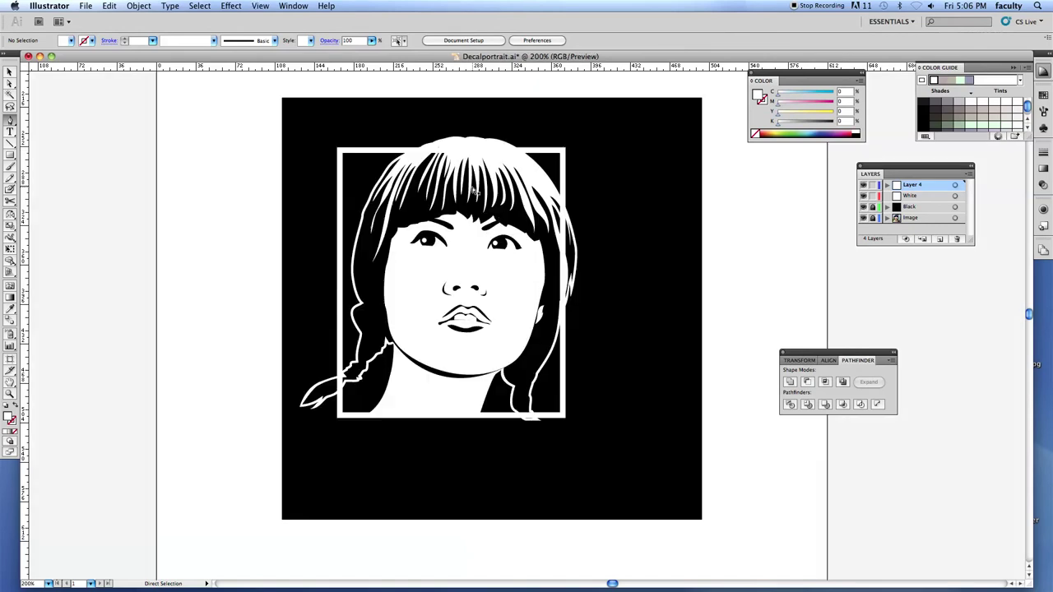
key(p)
key(z)
drag(325, 362, 377, 404)
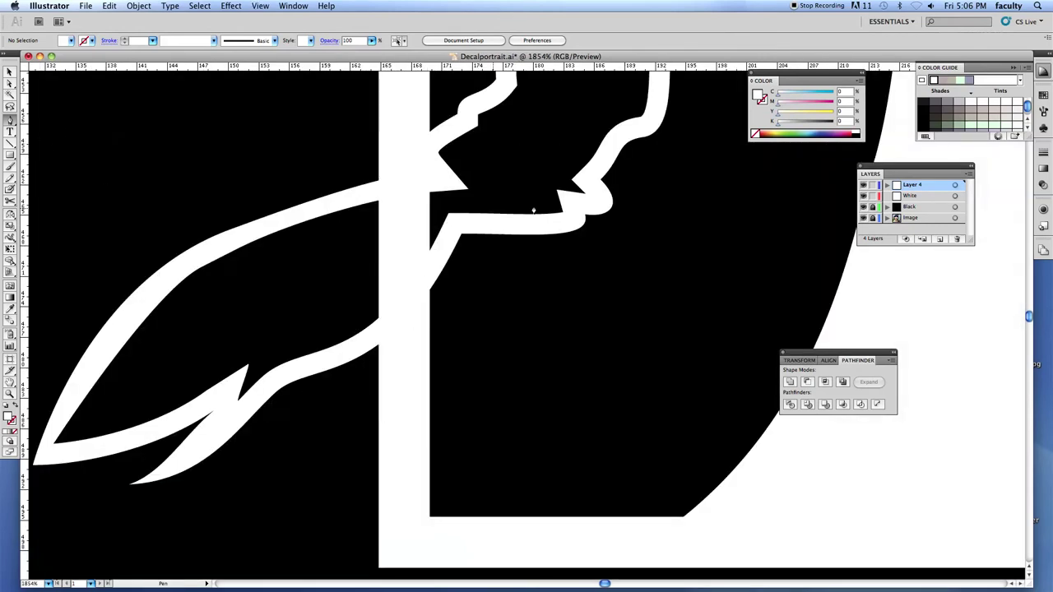
click(437, 172)
click(366, 194)
click(372, 338)
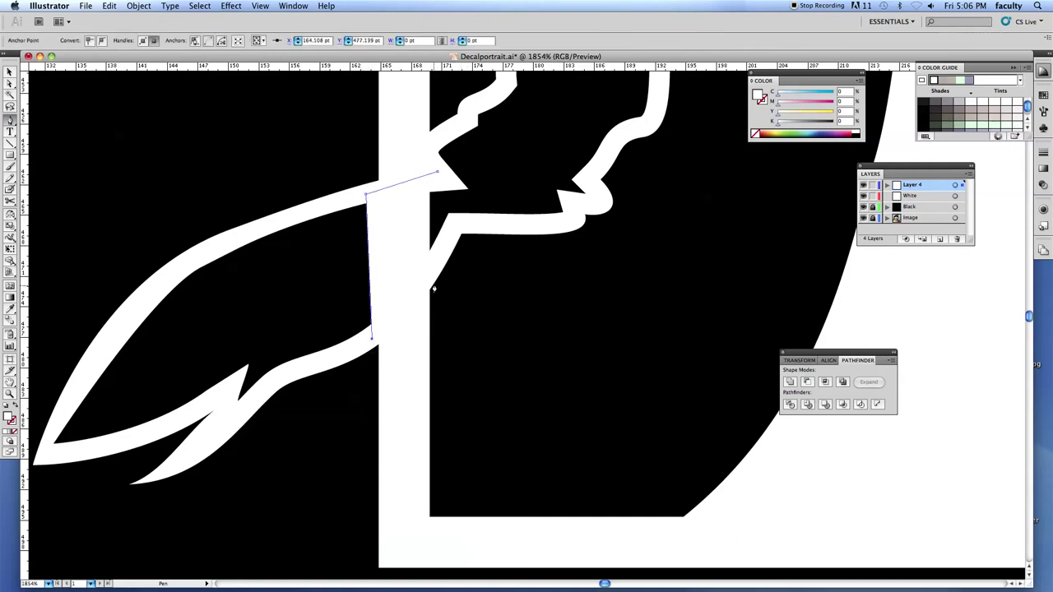
click(430, 275)
click(437, 174)
Subtract the four-sided shape from the frame to open a gap at the left pigtail
shift+super+click(393, 124)
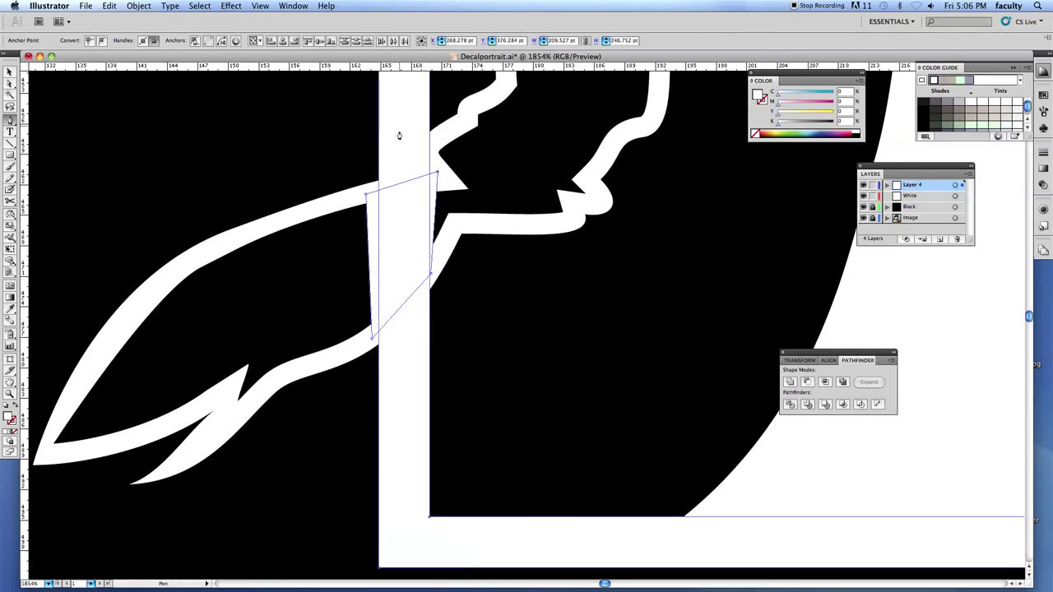
click(807, 381)
key(shift+super+a)
Draw a closed four-sided shape covering the right pigtail's tip, with its upper edge running along the frame's bottom bar
alt+super+click(660, 317)
alt+super+click(658, 316)
alt+super+click(568, 313)
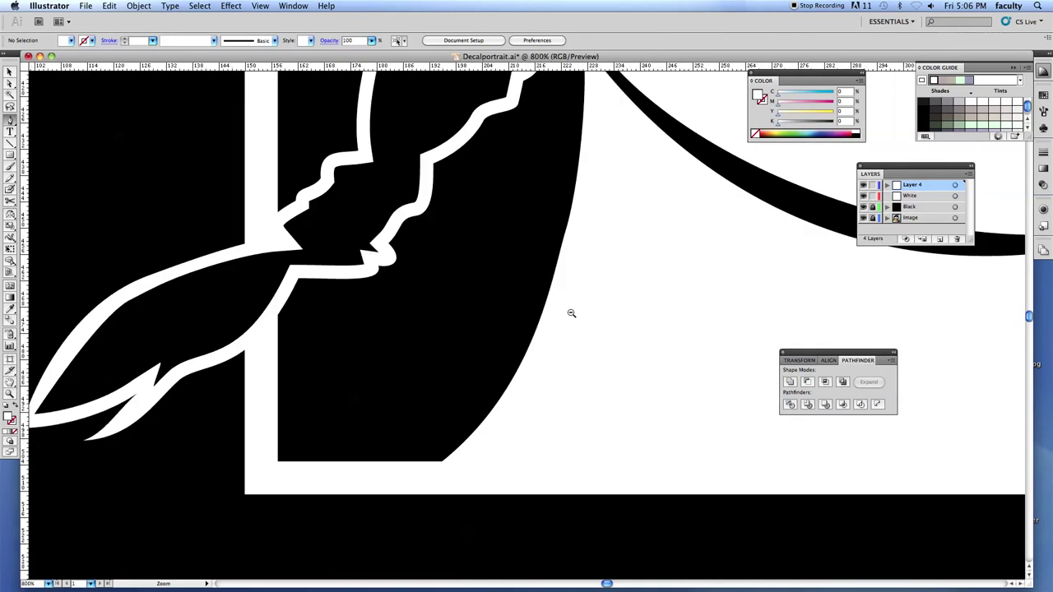
alt+super+click(643, 305)
alt+super+click(643, 306)
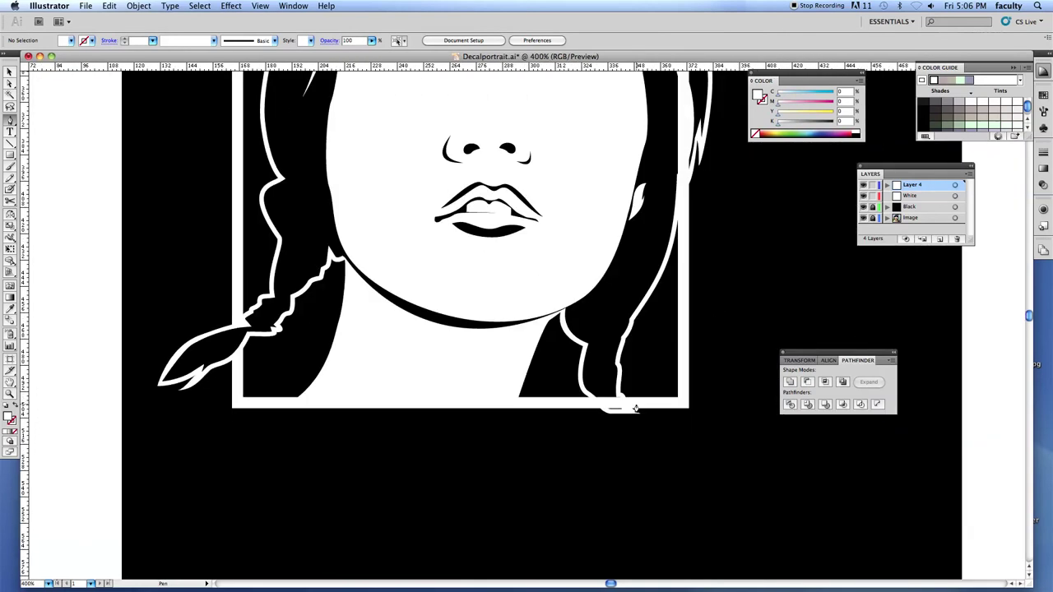
click(636, 402)
click(574, 402)
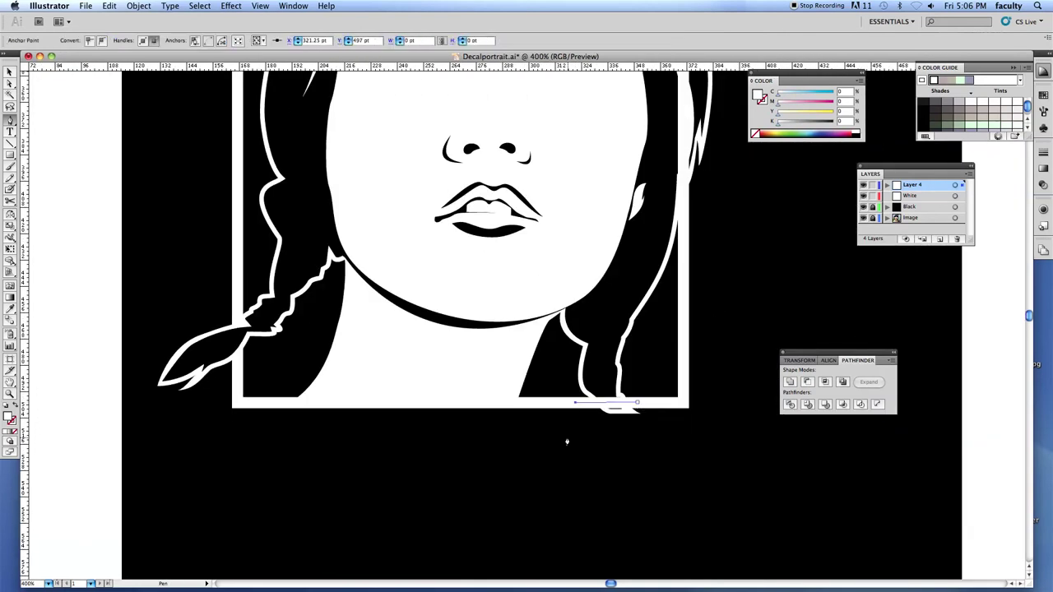
click(567, 436)
click(664, 429)
click(640, 408)
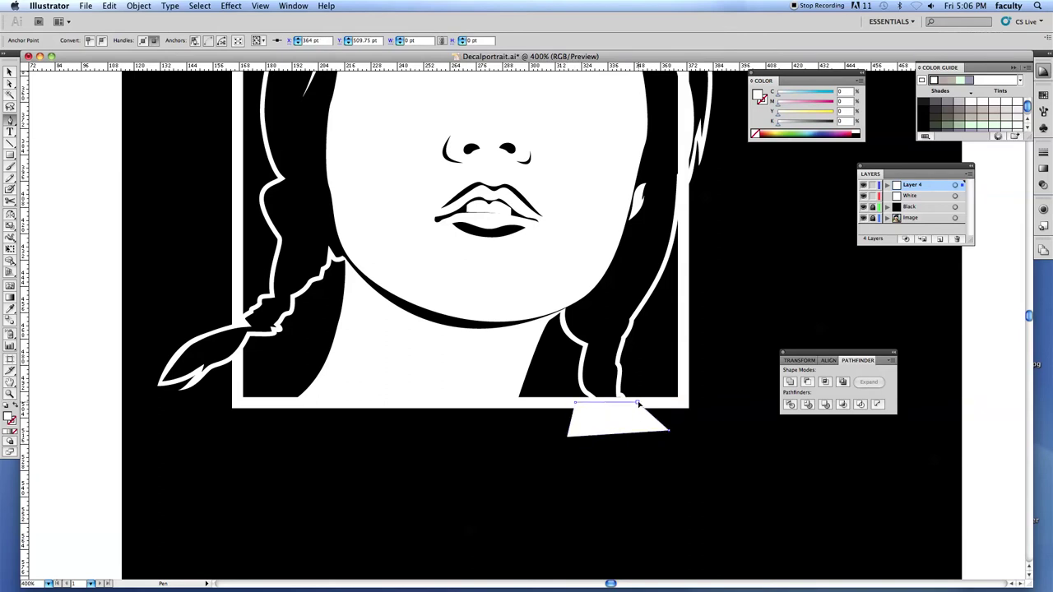
Subtract the four-sided shape from the head outline so the right pigtail ends at the frame's bottom bar
key(v)
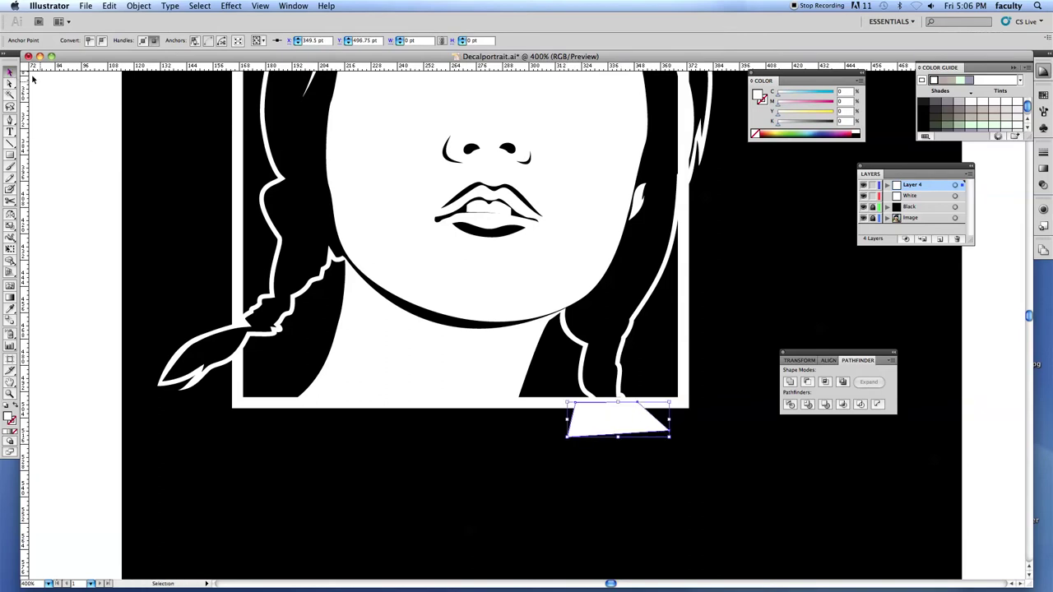
shift+click(621, 364)
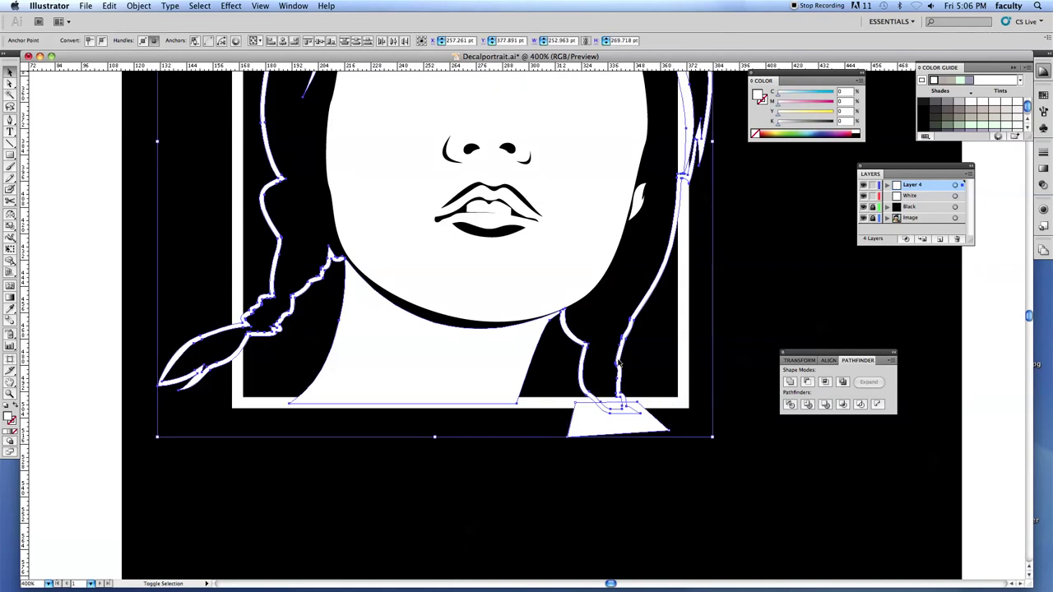
click(788, 382)
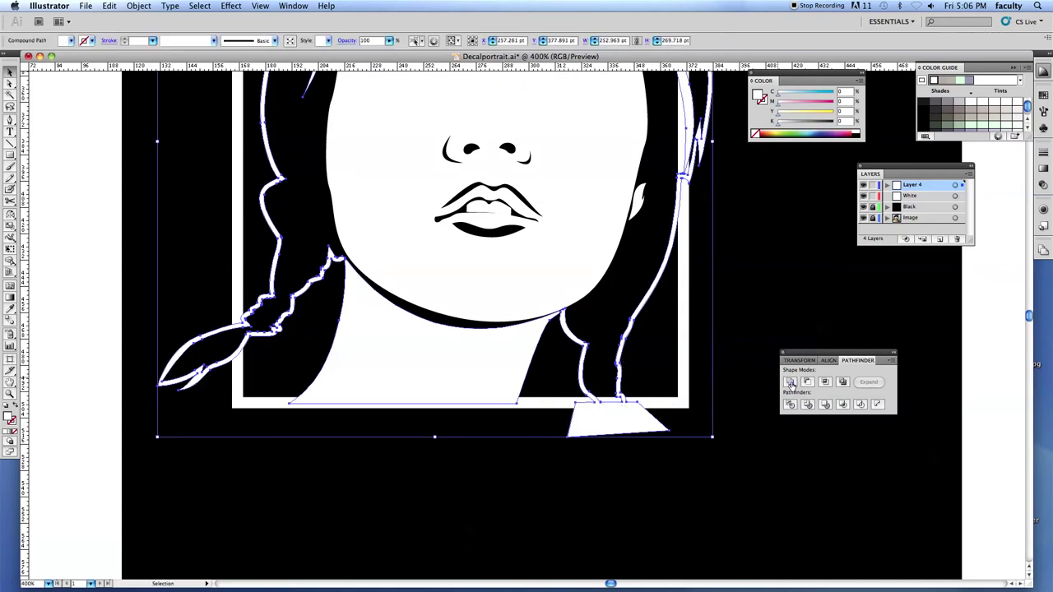
click(809, 382)
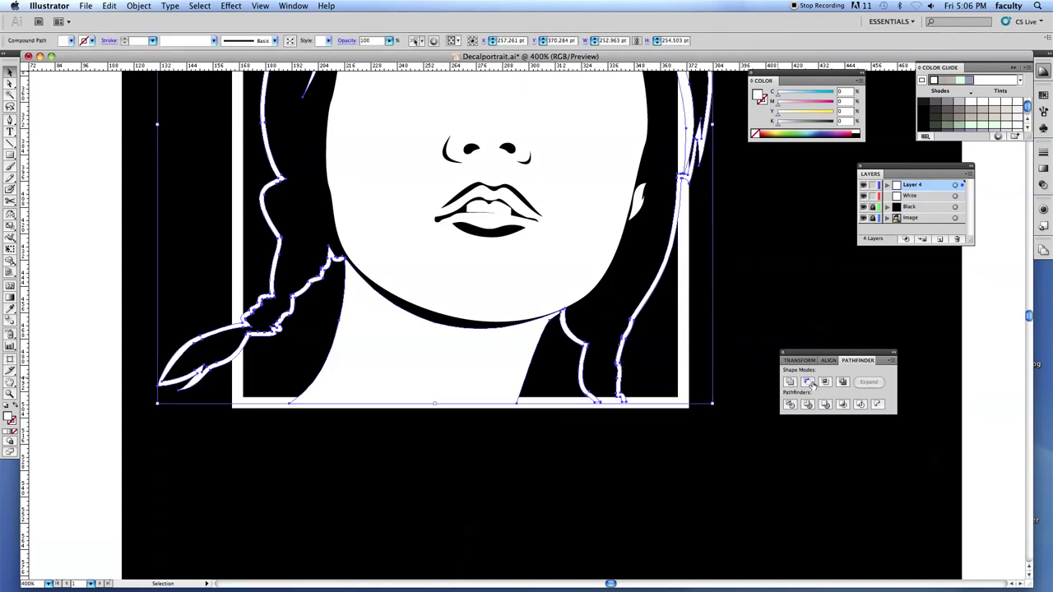
drag(660, 279, 572, 464)
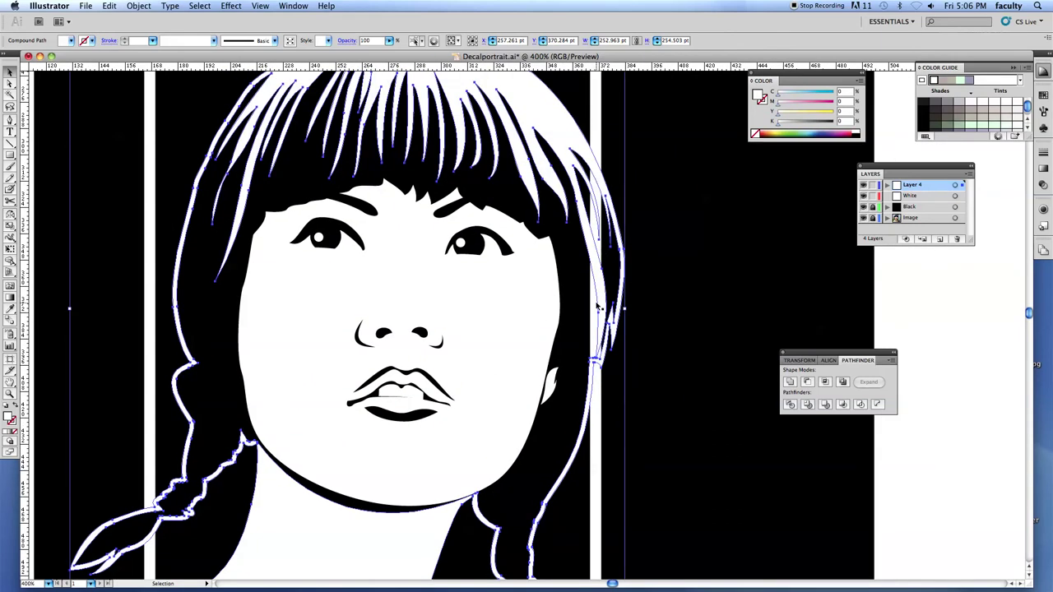
key(super+shift+a)
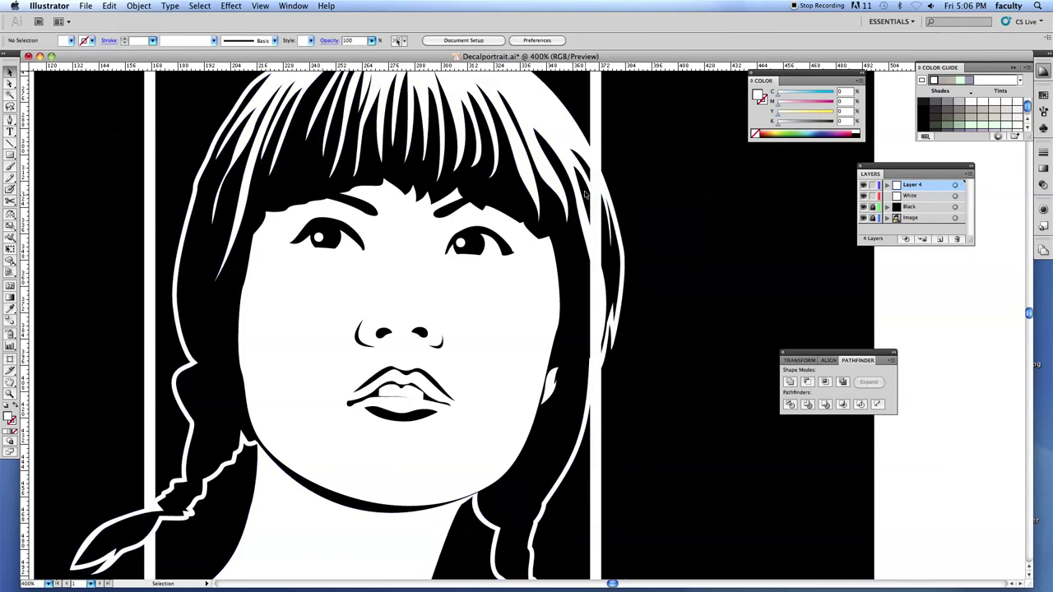
Draw a closed shape over the frame's right bar where the upper hair strands cross it and subtract it from the frame
key(p)
click(586, 153)
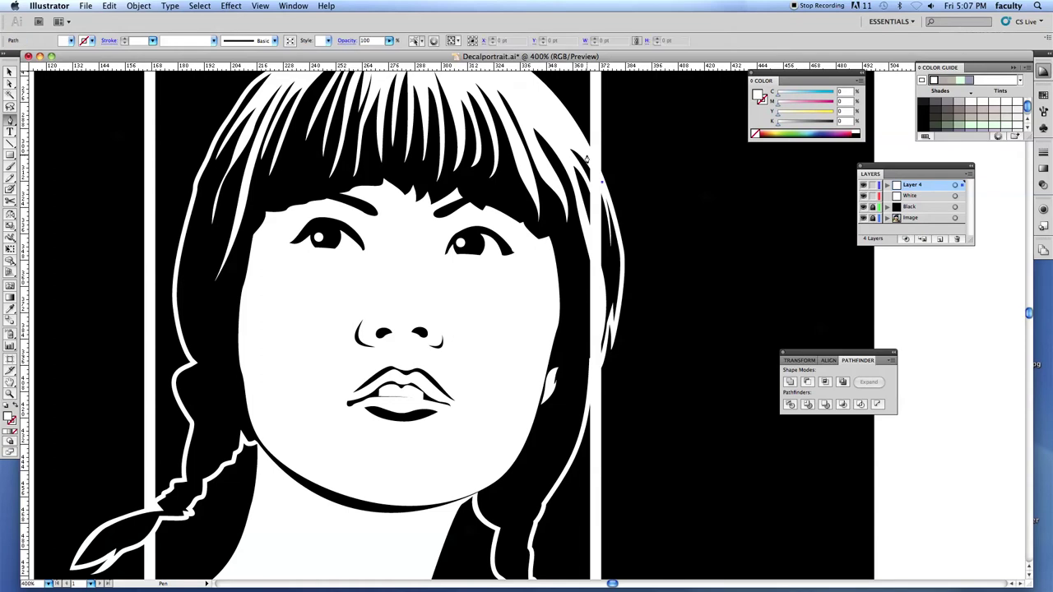
click(585, 236)
drag(585, 234, 597, 279)
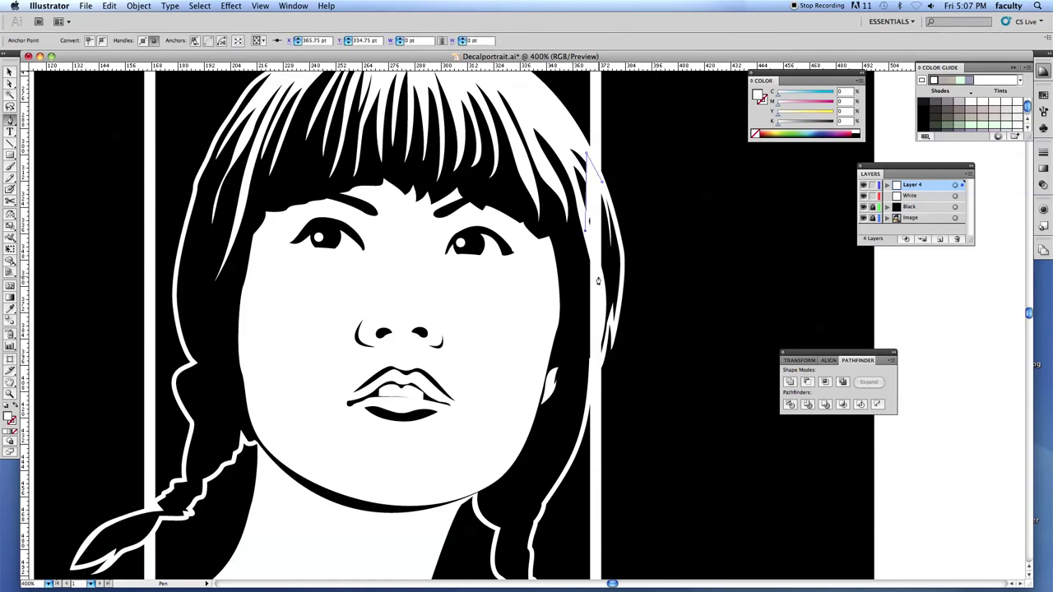
click(602, 284)
click(594, 148)
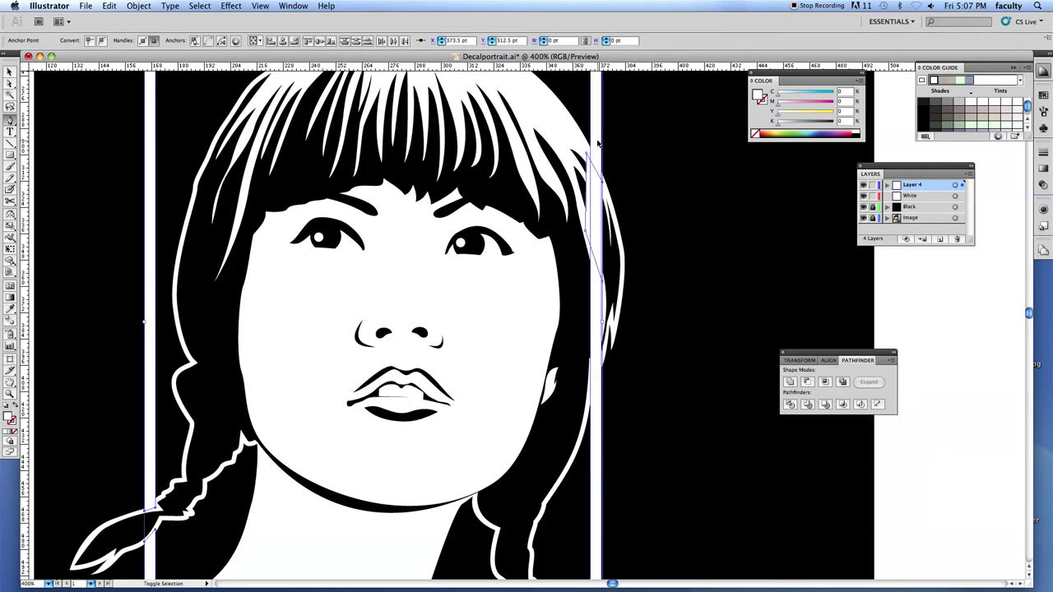
click(803, 384)
key(super+shift+a)
Draw a closed shape over the remaining stretch of the frame's right bar between the hair strands and the right pigtail
alt+super+click(478, 284)
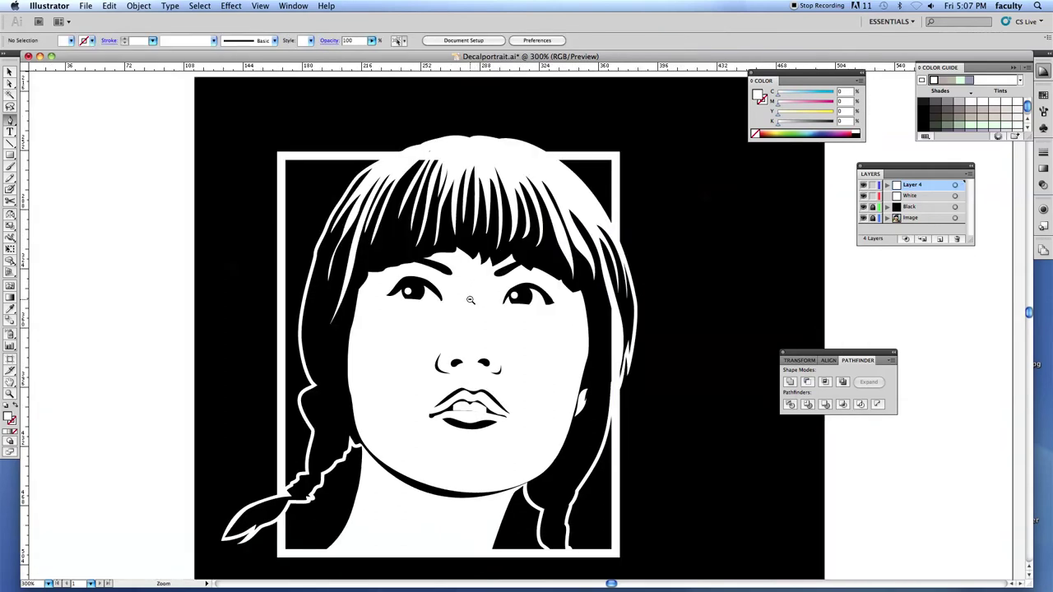
super+click(620, 346)
click(625, 346)
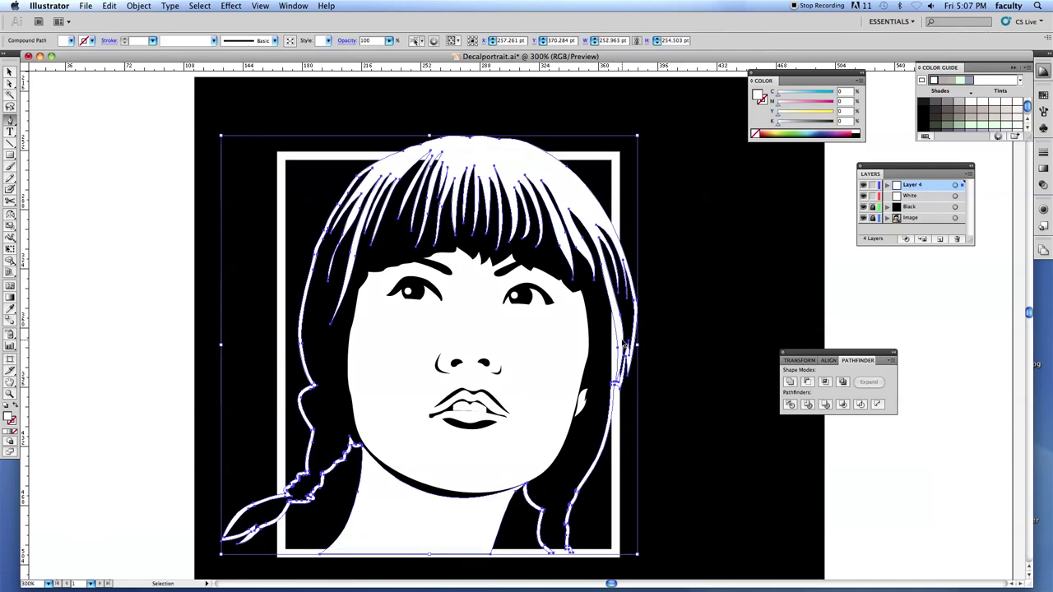
key(p)
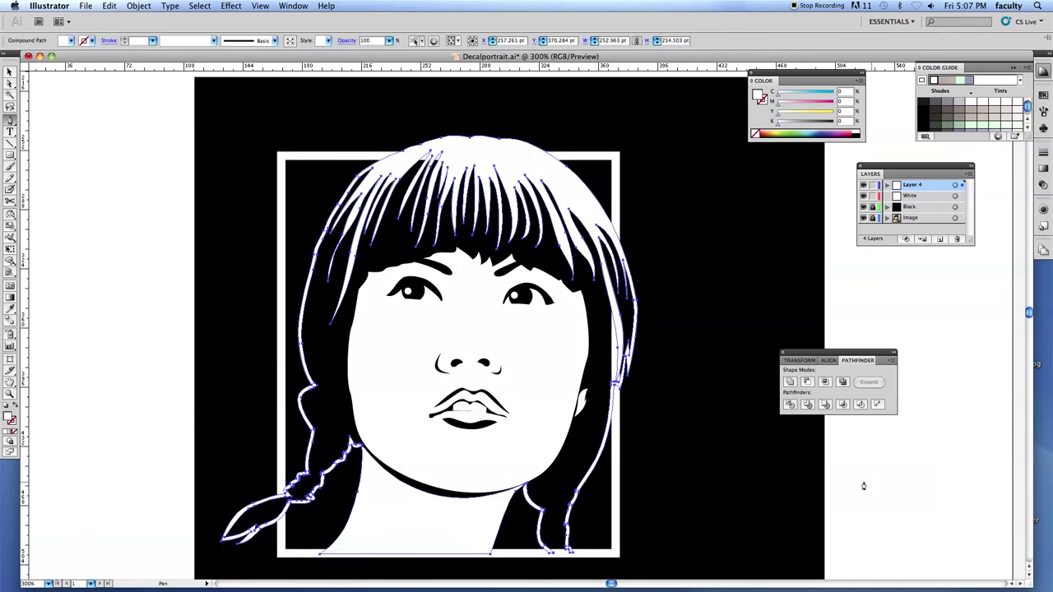
super+click(618, 395)
click(611, 395)
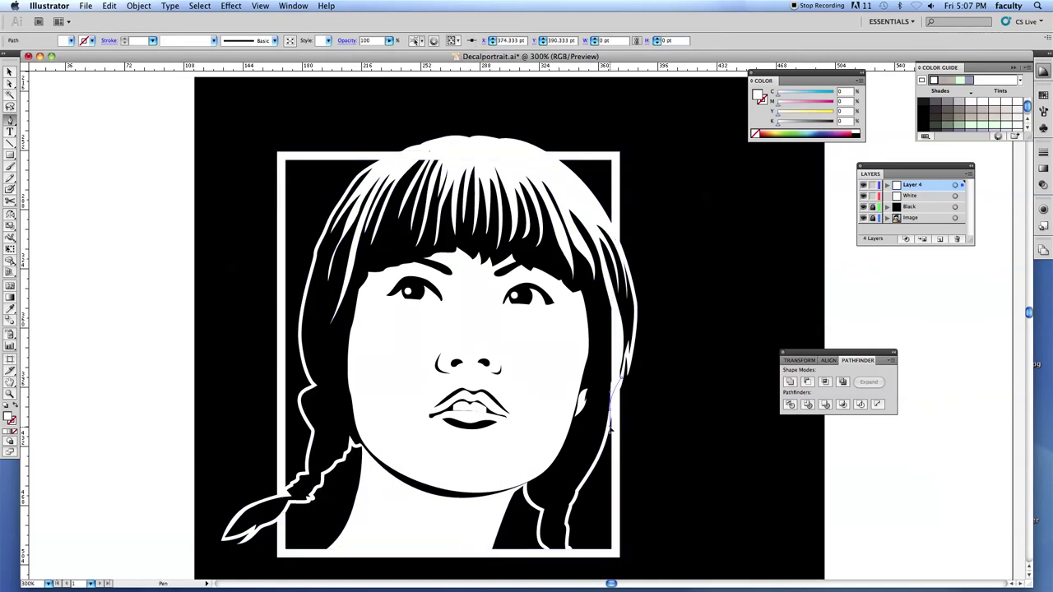
drag(607, 381, 607, 380)
click(603, 293)
click(622, 294)
click(629, 385)
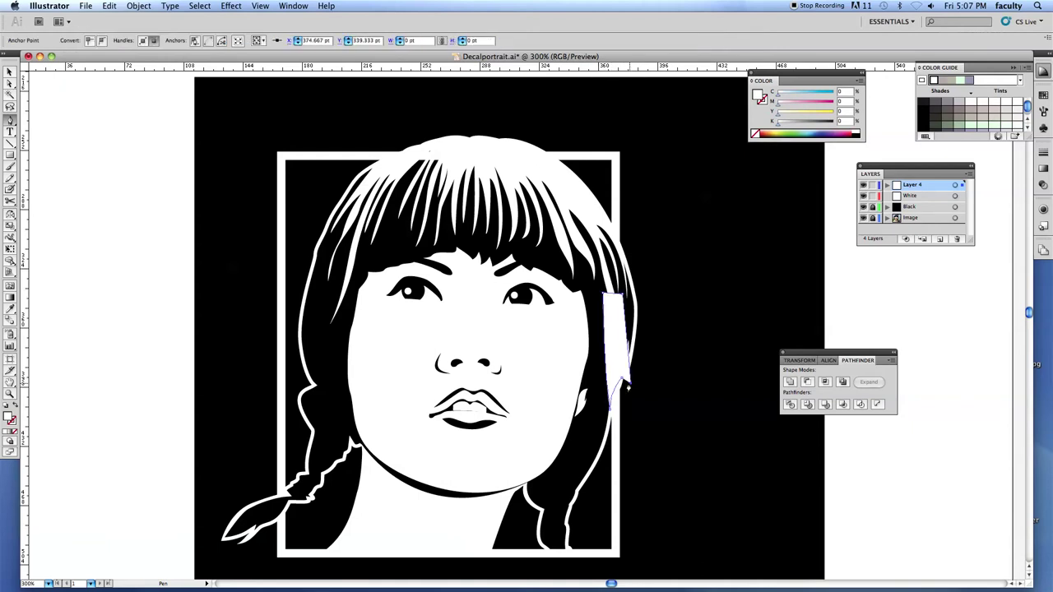
Try to unite the new shape with the whole frame group, and try to subtract it from that group
shift+super+click(615, 426)
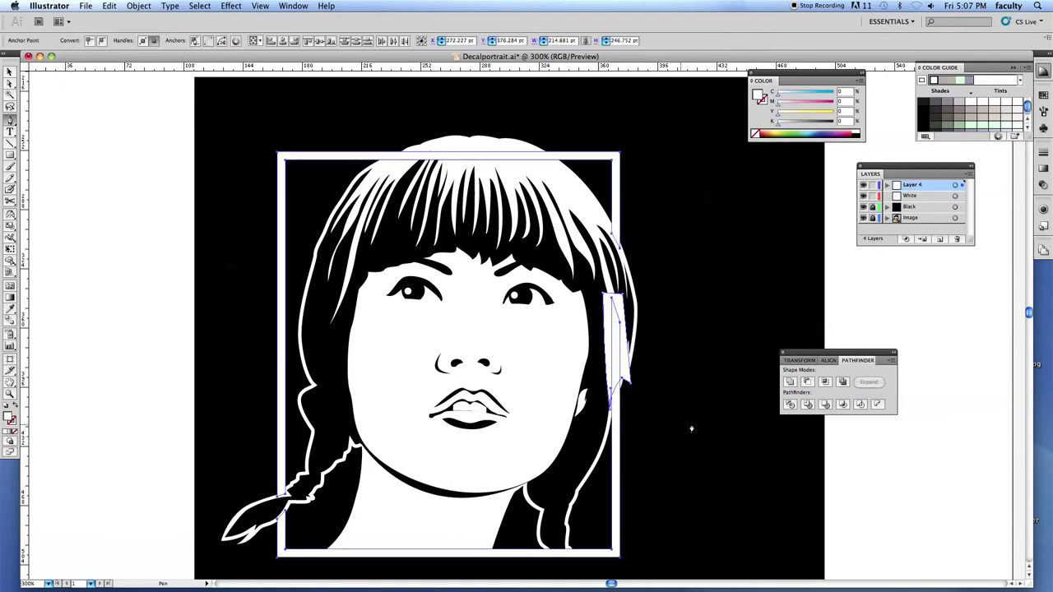
click(791, 386)
click(790, 383)
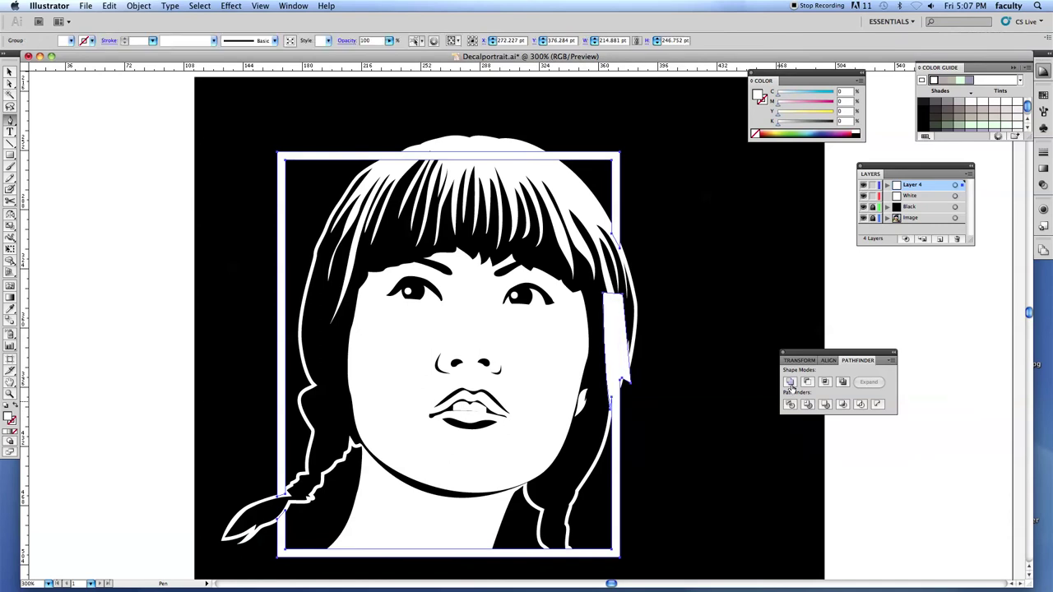
key(super+z)
click(807, 384)
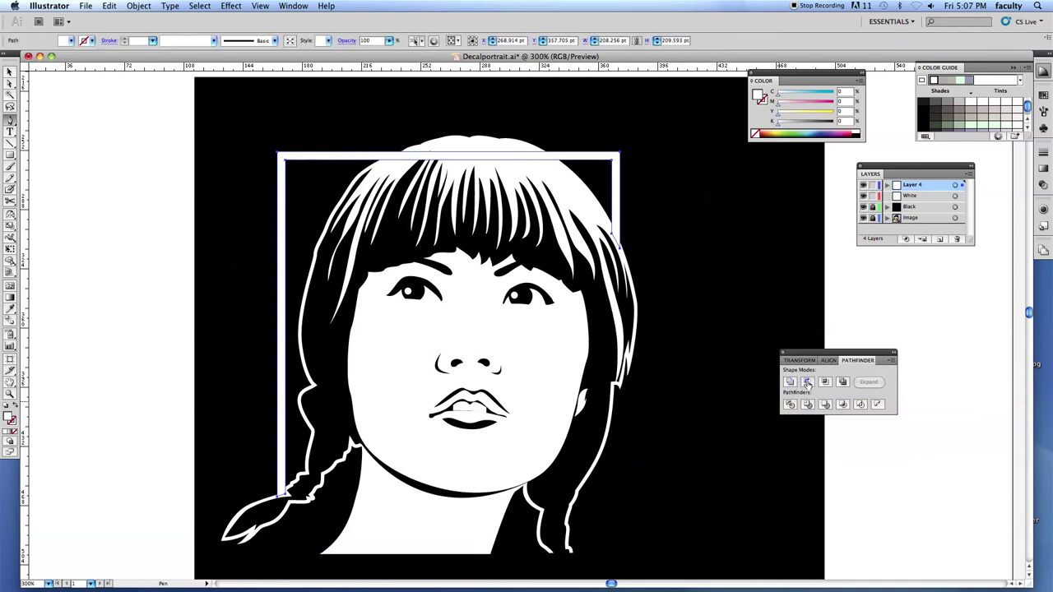
key(super+z)
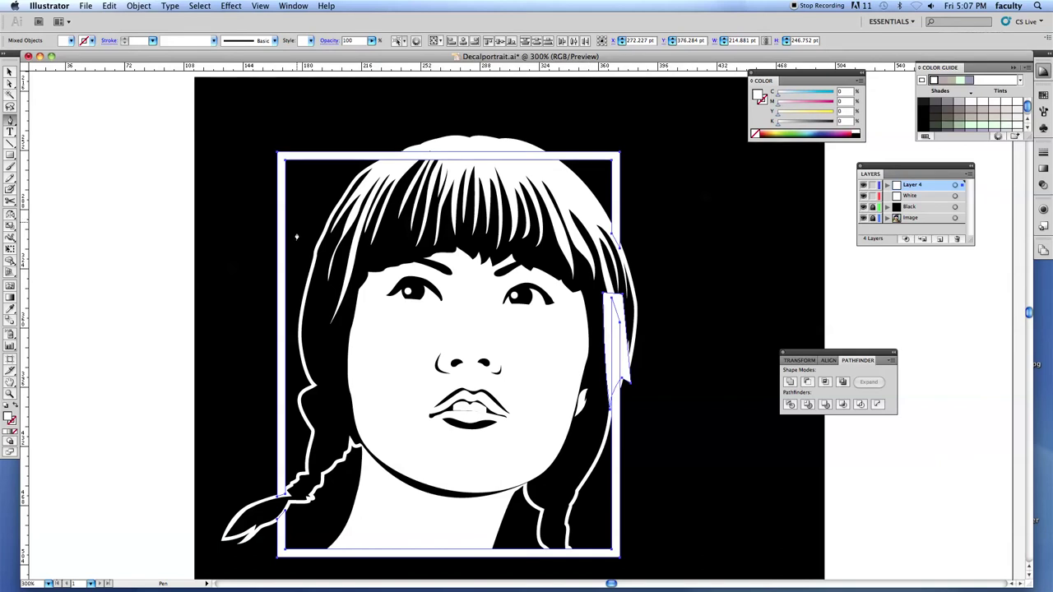
Subtract the new shape from only the lower part of the frame to cut its right bar at the hair
key(v)
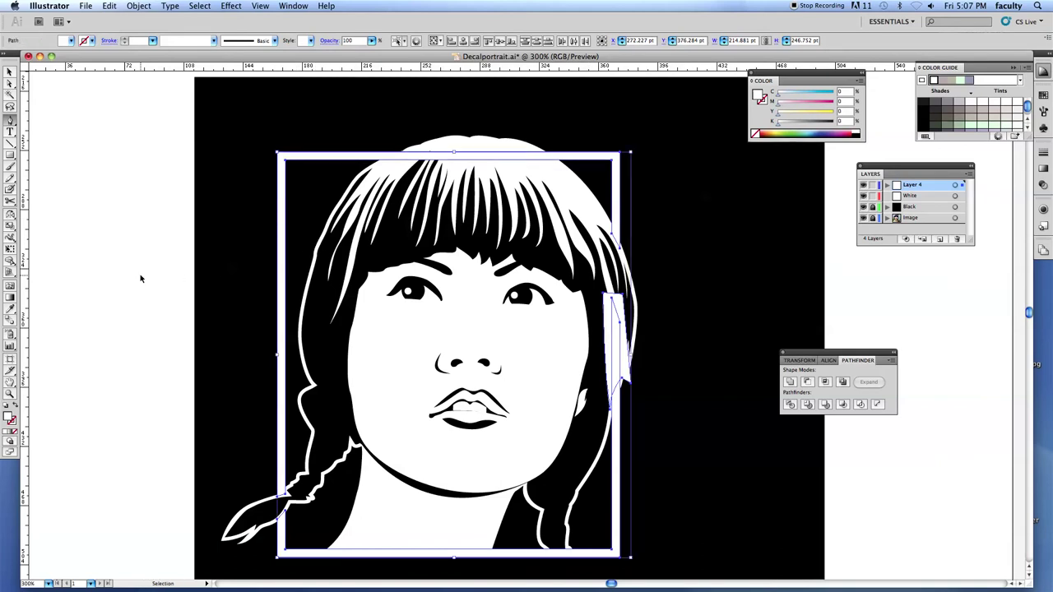
click(288, 329)
click(609, 337)
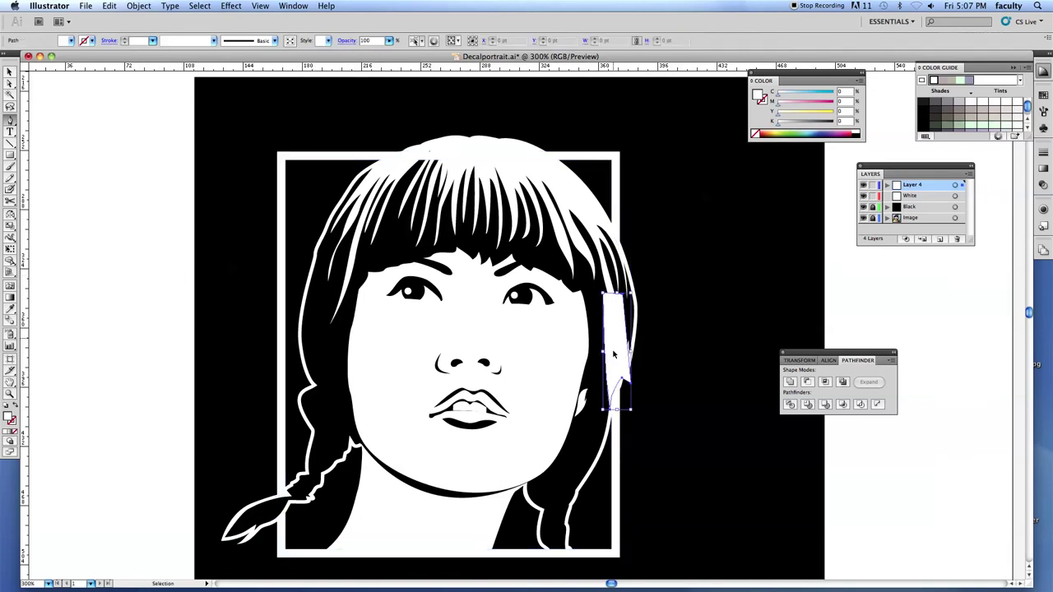
shift+click(617, 442)
key(p)
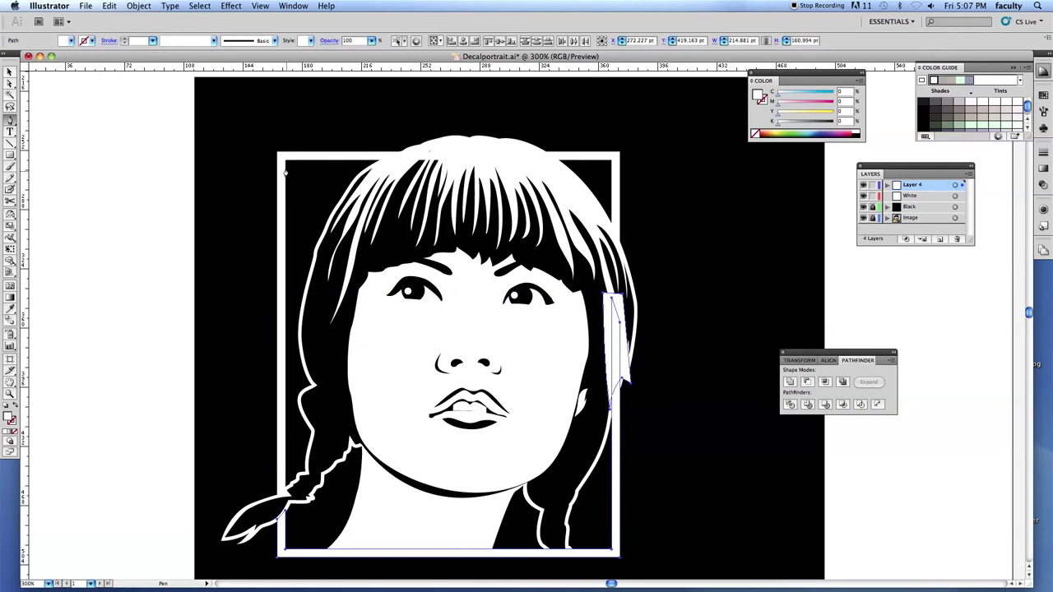
click(807, 381)
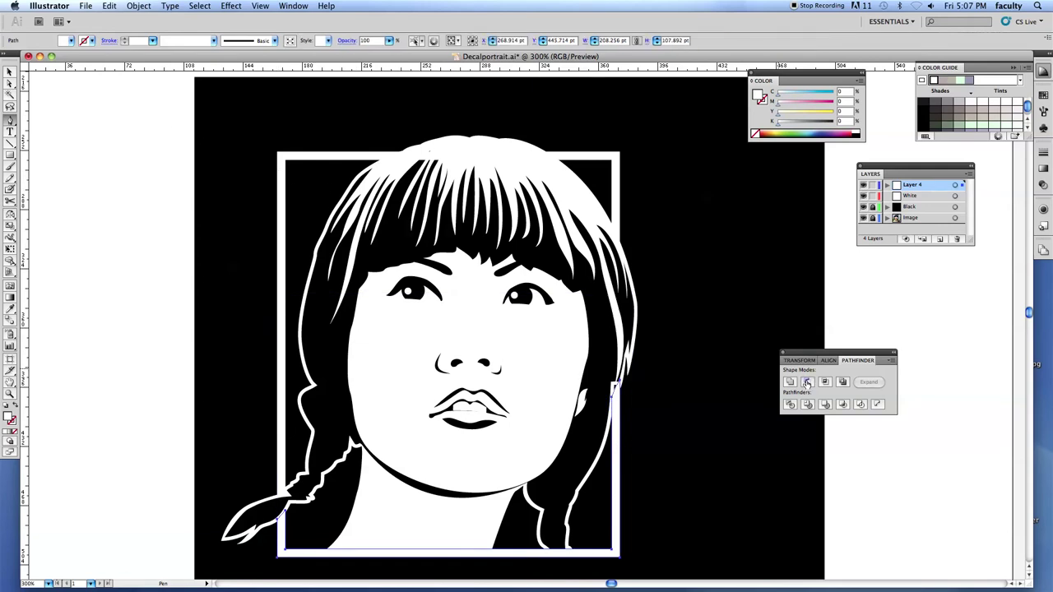
key(v)
click(804, 470)
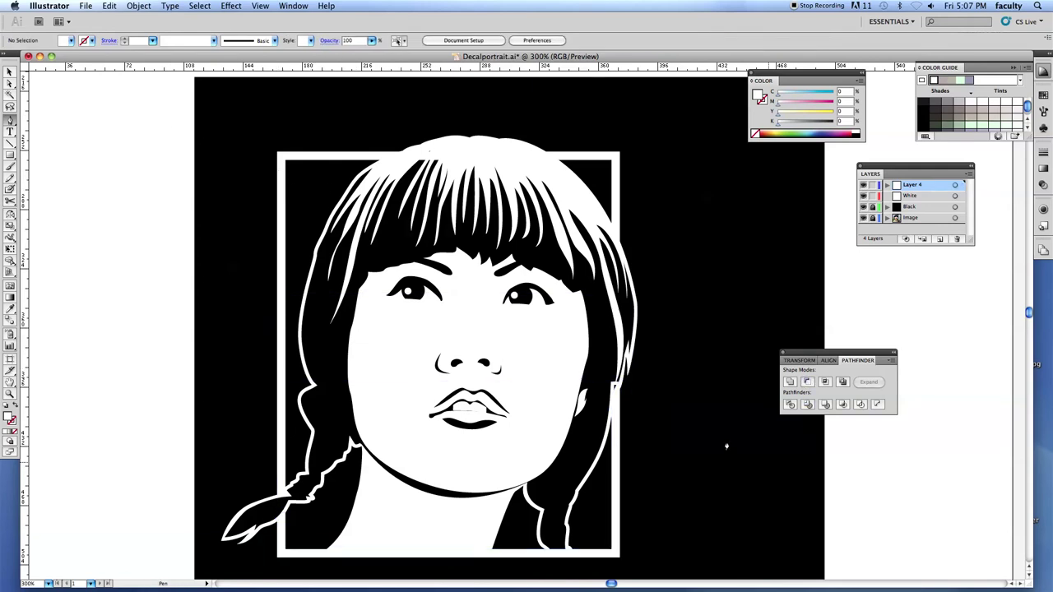
Reshape the cut upper end of the frame's lower right bar with curve handles so it tucks inside the pigtail outline
drag(590, 355, 661, 425)
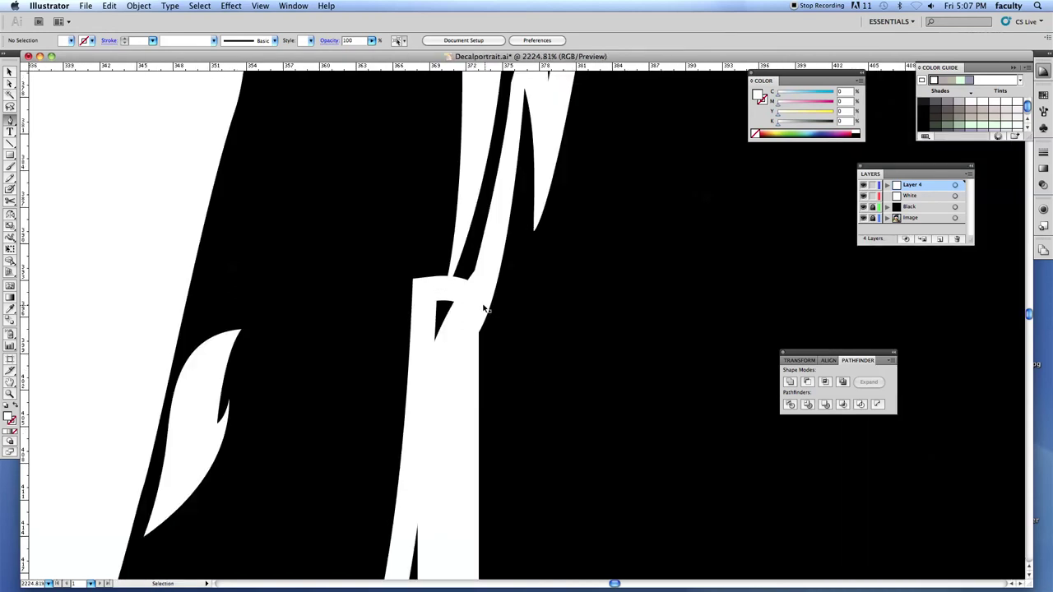
key(ctrl+y)
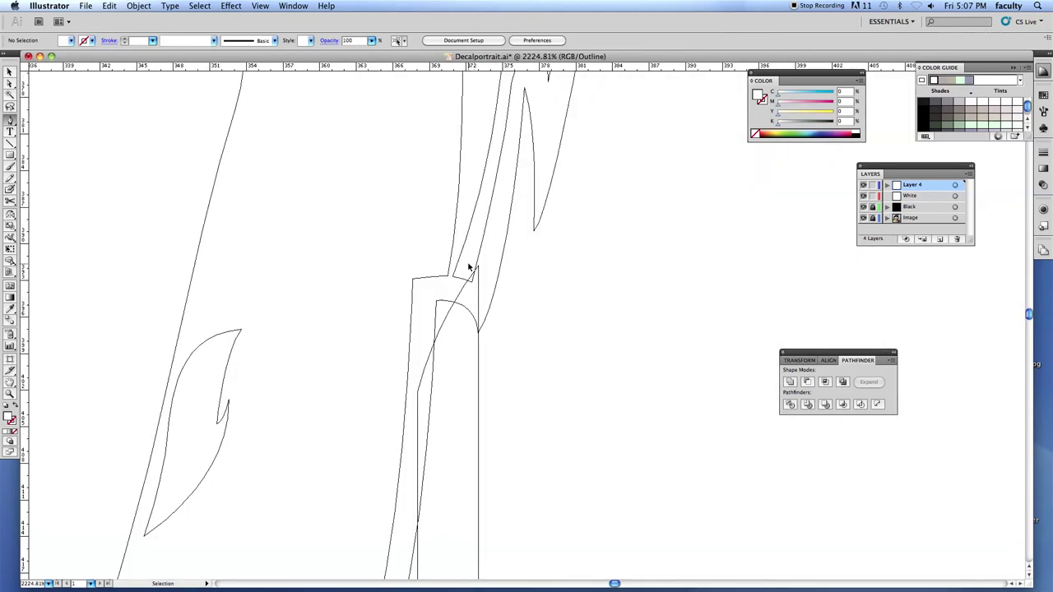
key(p)
super+click(478, 294)
drag(434, 333, 416, 244)
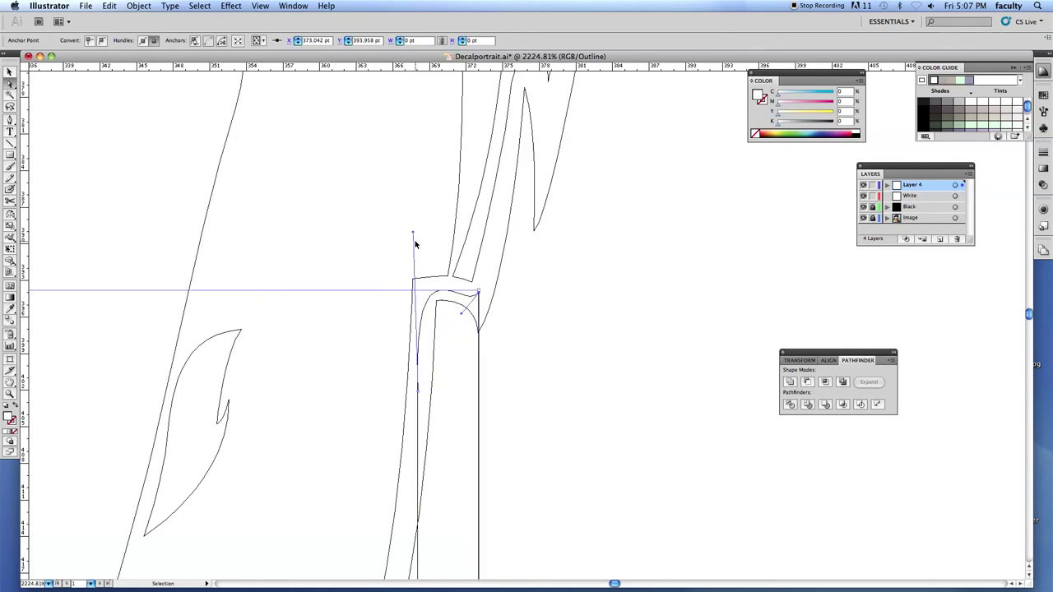
key(super+y)
alt+super+click(514, 337)
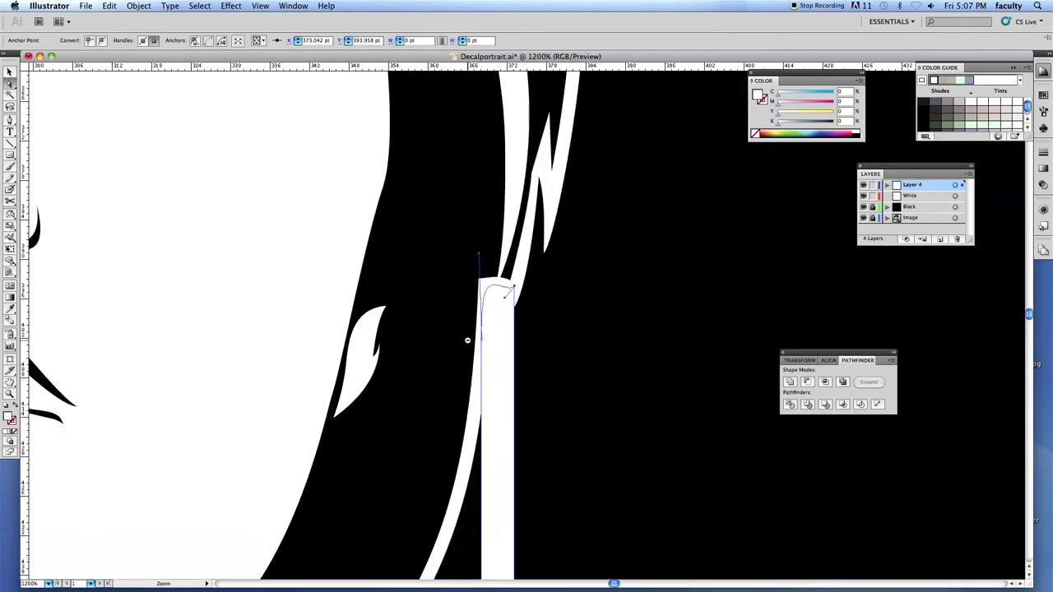
alt+super+click(467, 341)
alt+super+click(504, 343)
alt+super+click(449, 336)
alt+super+click(412, 317)
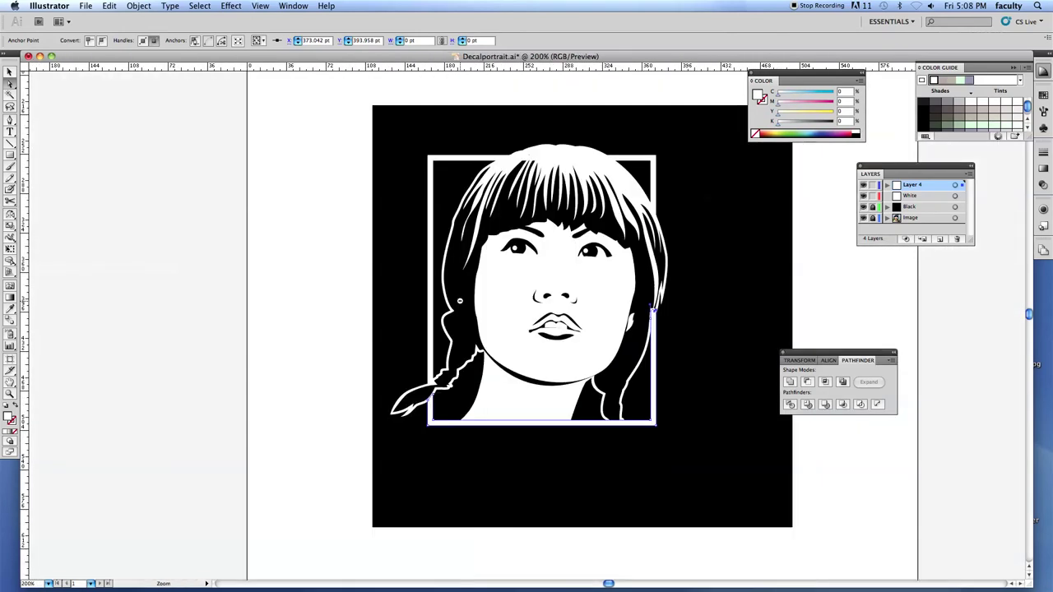
alt+super+click(461, 302)
Draw a closed four-sided shape over the frame's top bar where the crown of the hair covers it
key(v)
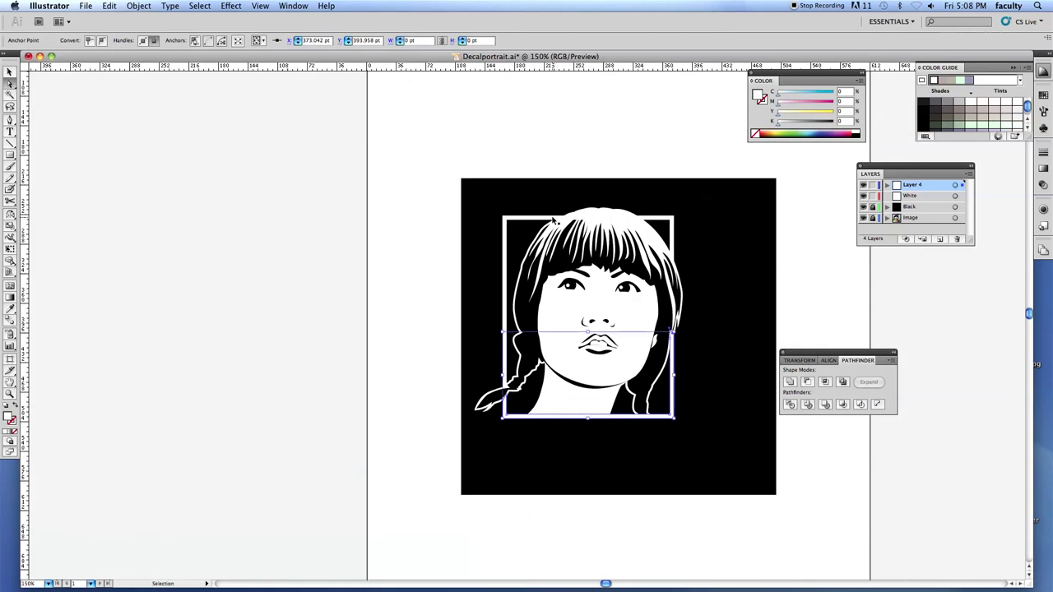
click(552, 219)
key(a)
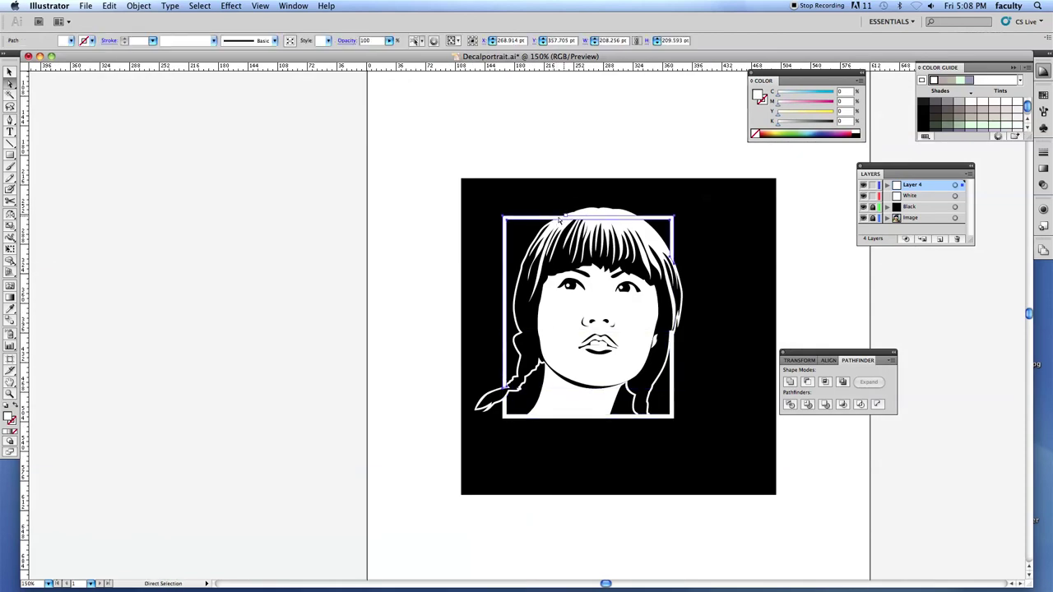
click(12, 120)
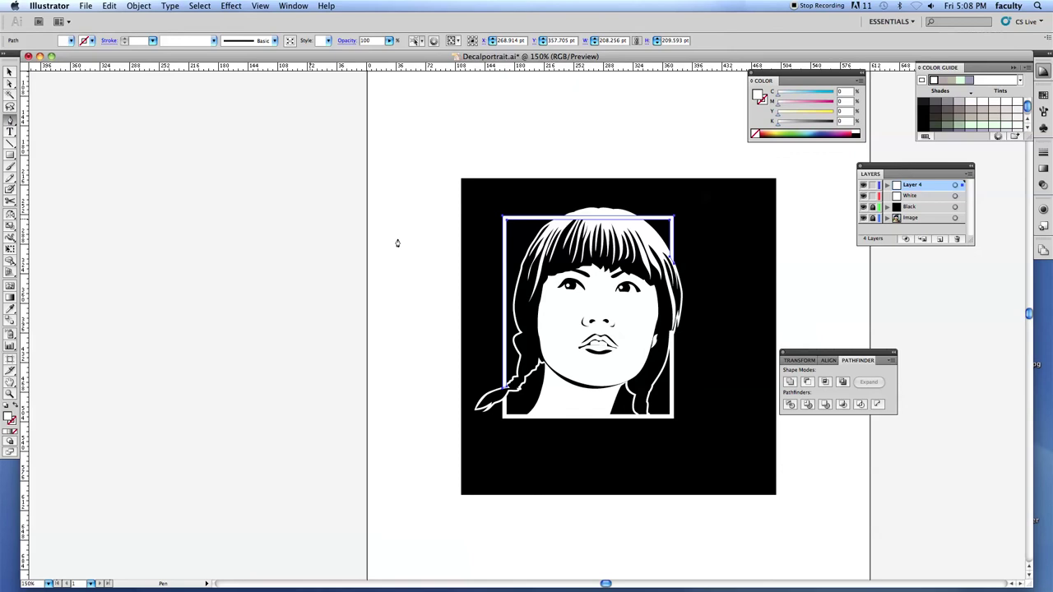
click(572, 215)
super+click(559, 222)
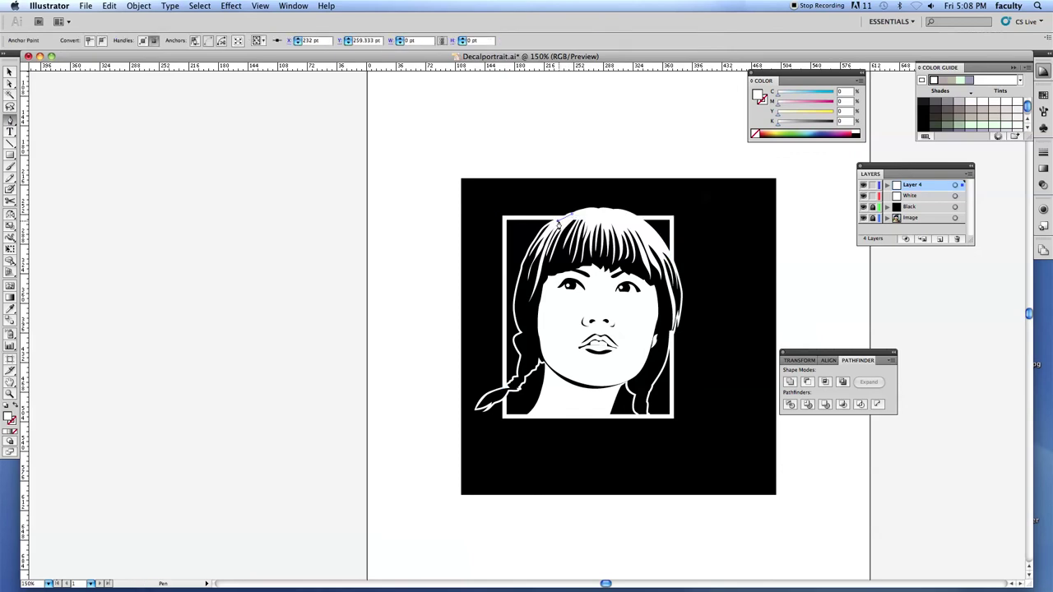
key(super+y)
key(space)
drag(496, 189, 705, 240)
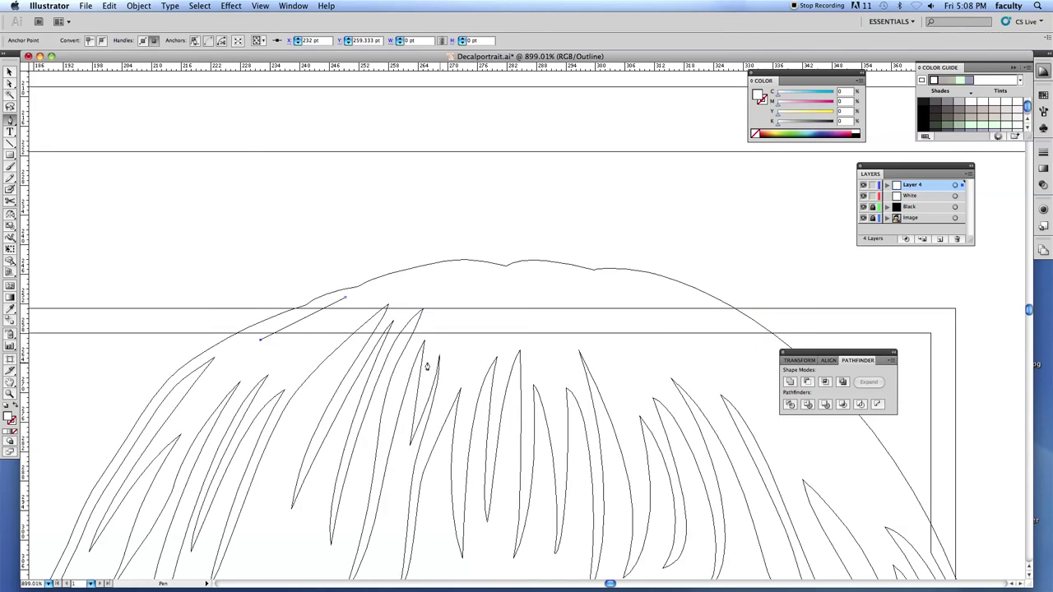
click(617, 347)
click(546, 292)
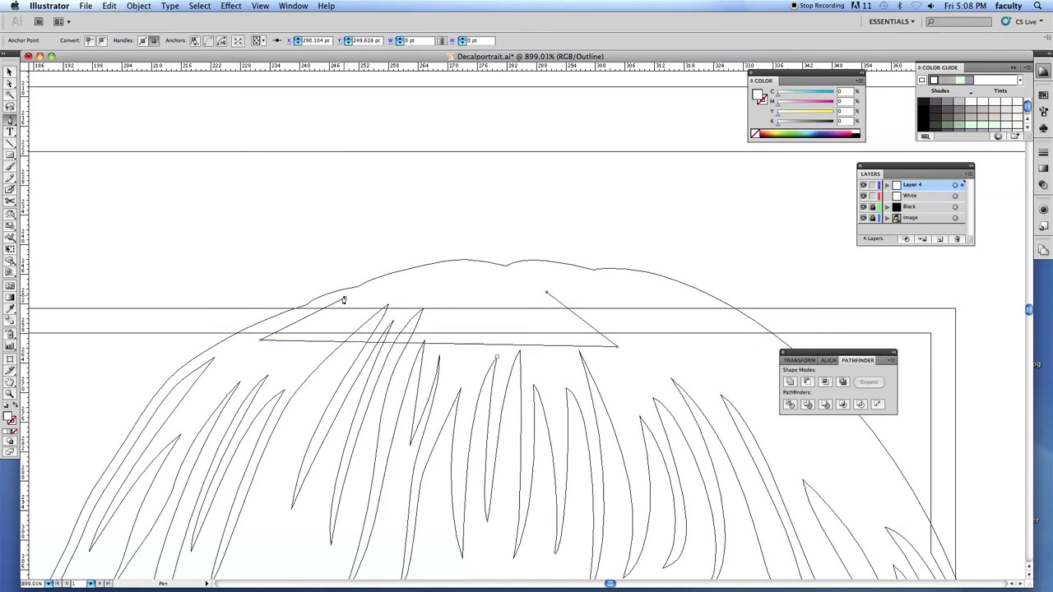
click(345, 297)
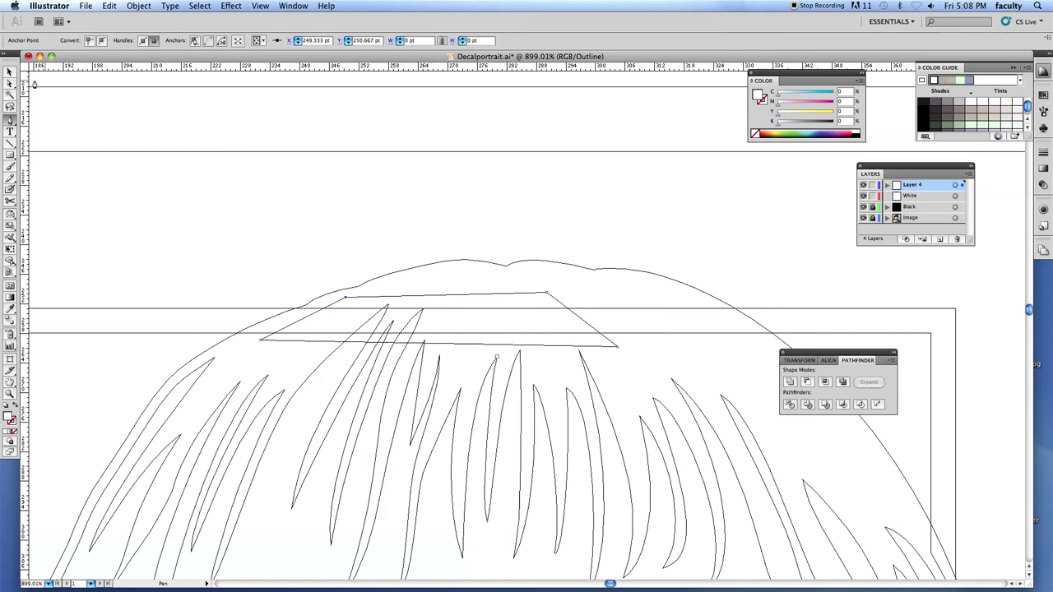
Subtract the four-sided shape from the upper part of the frame to cut its top bar within the hair
click(10, 73)
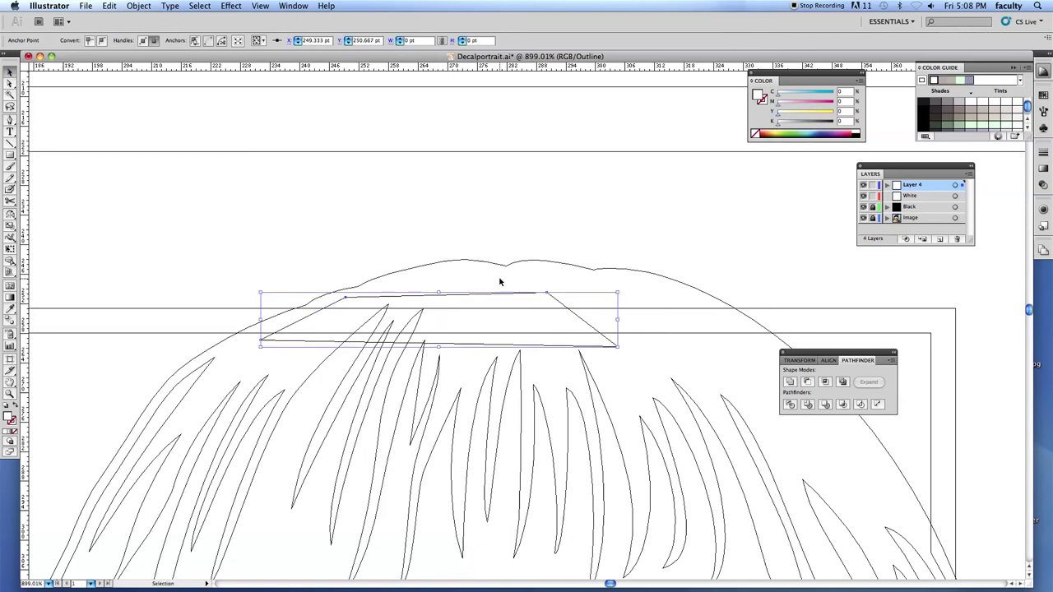
right_click(832, 310)
right_click(805, 313)
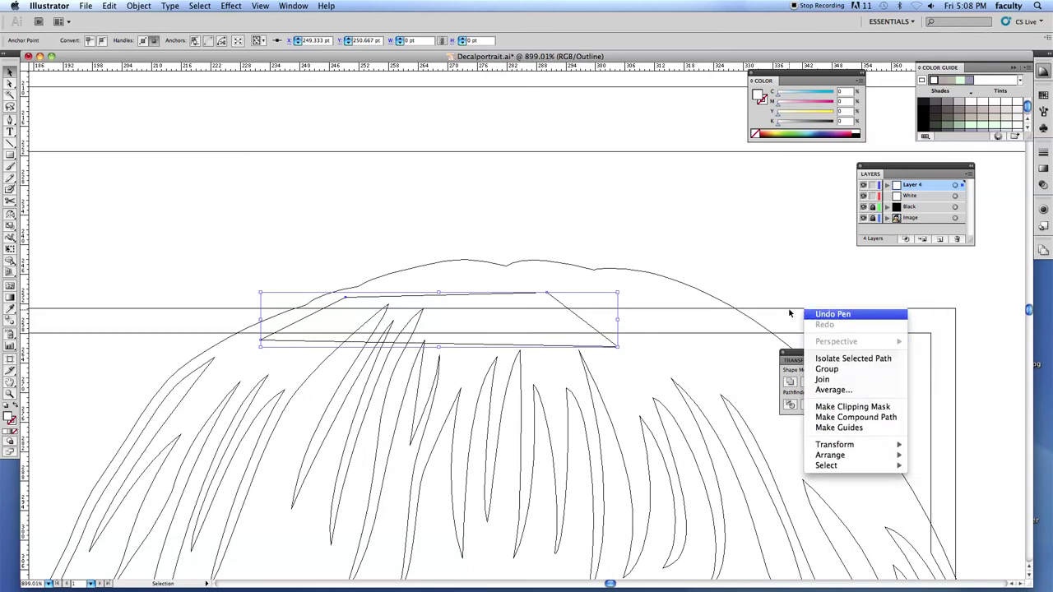
click(788, 313)
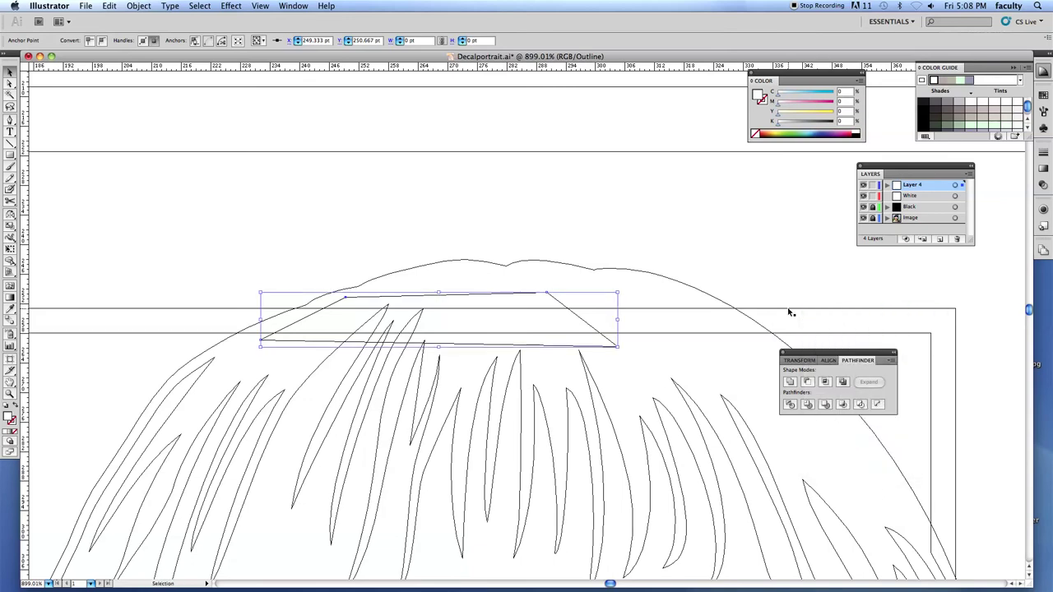
right_click(789, 312)
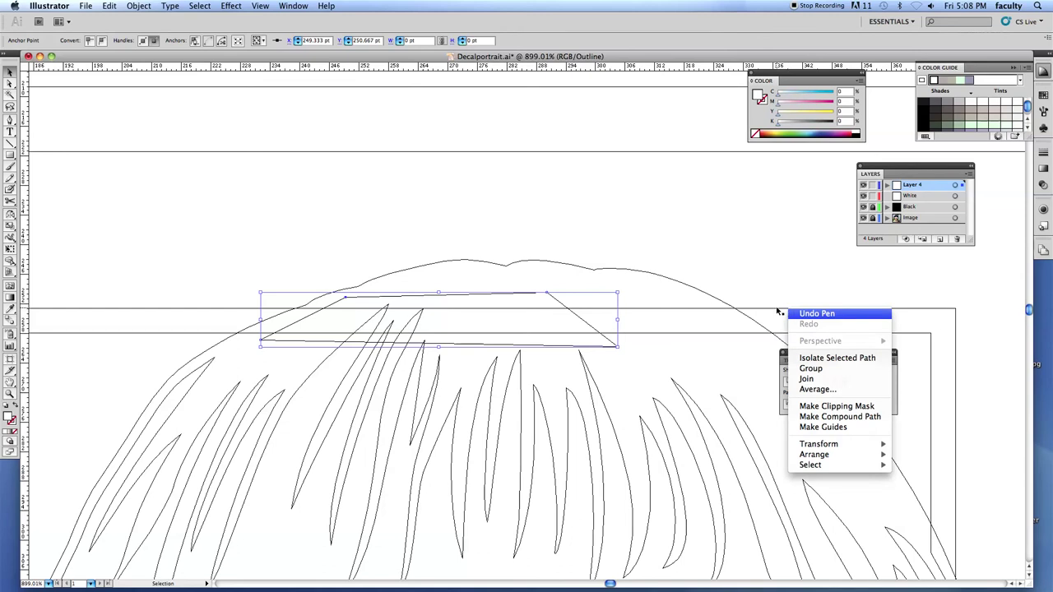
click(777, 311)
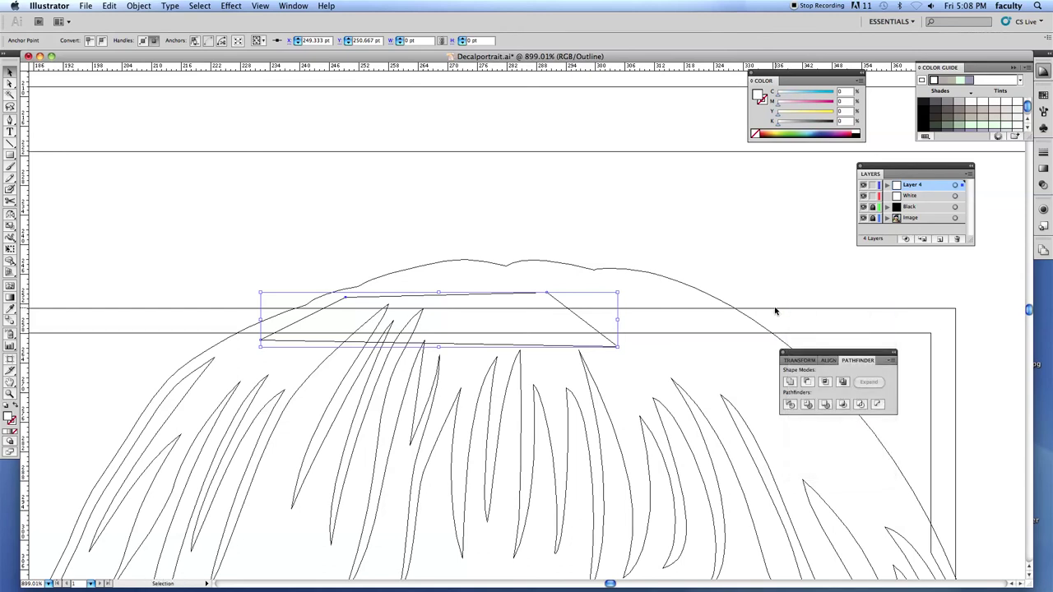
shift+click(775, 309)
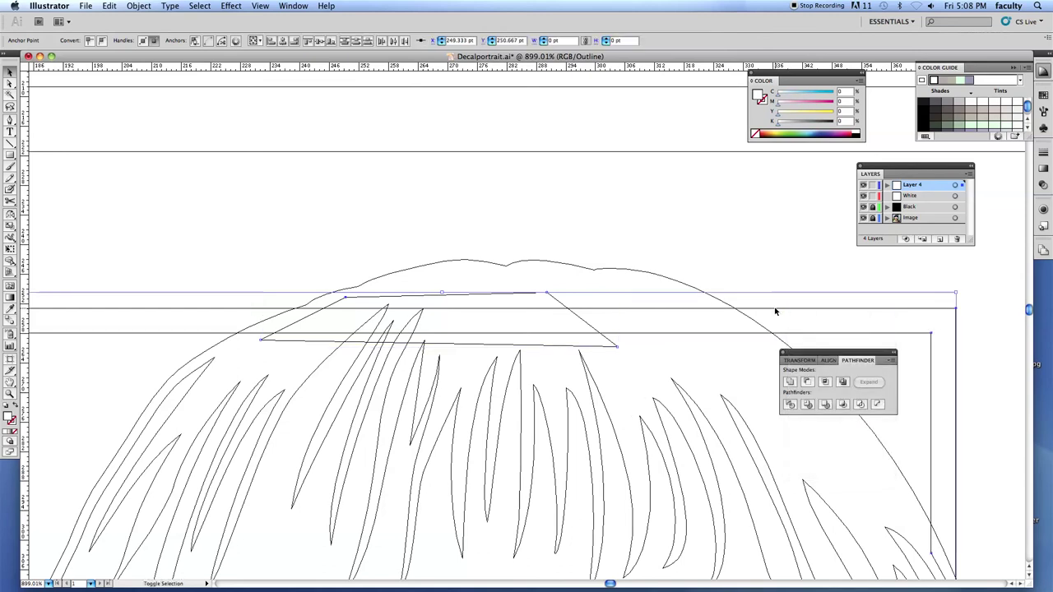
click(807, 383)
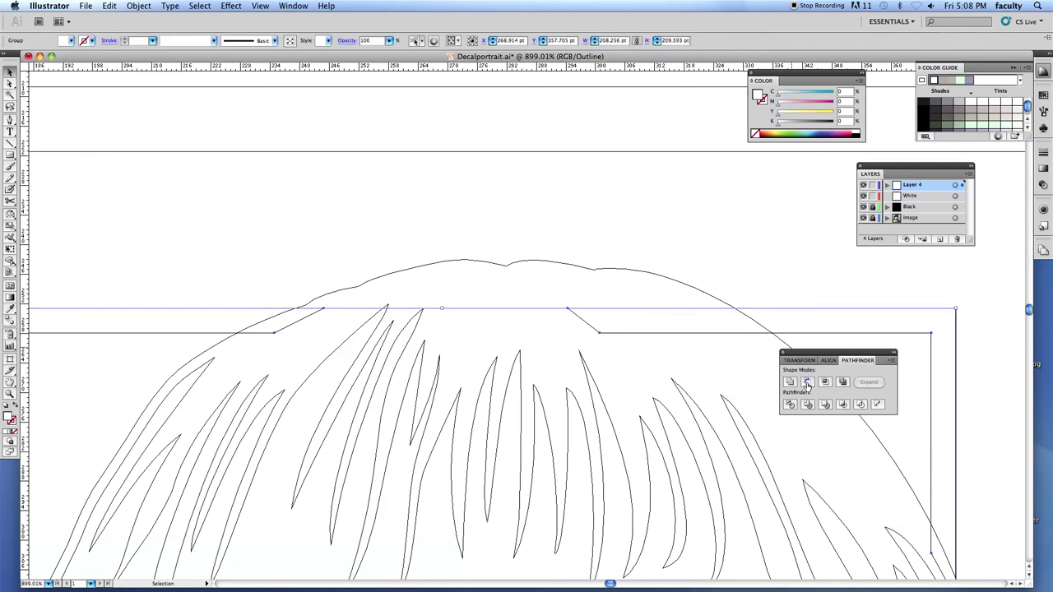
key(super+y)
Select the two separated pieces of the upper frame and combine them into one compound path
alt+super+click(605, 442)
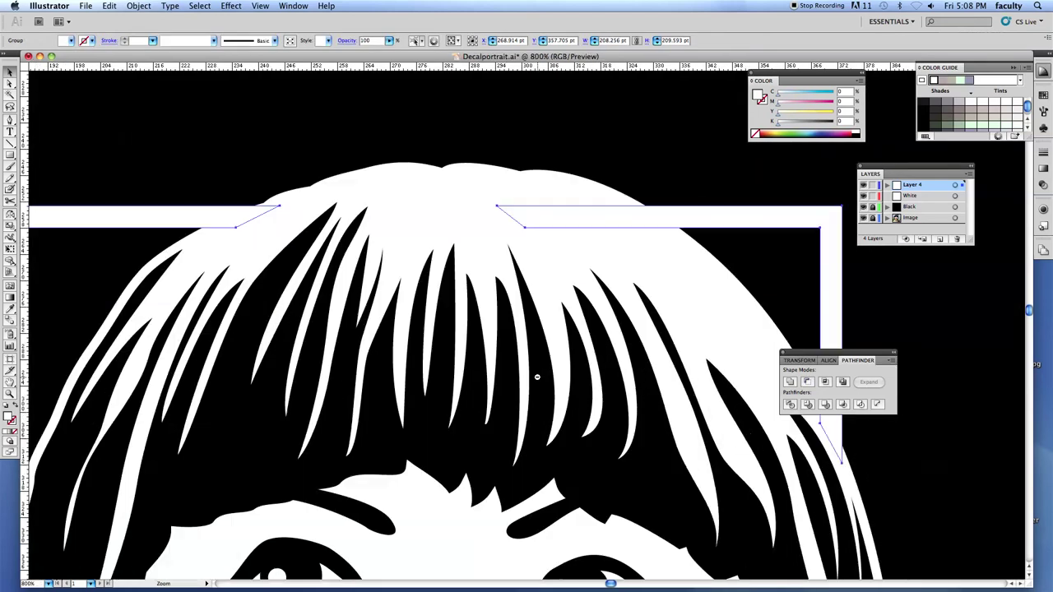
alt+super+click(534, 375)
alt+click(516, 356)
alt+click(516, 356)
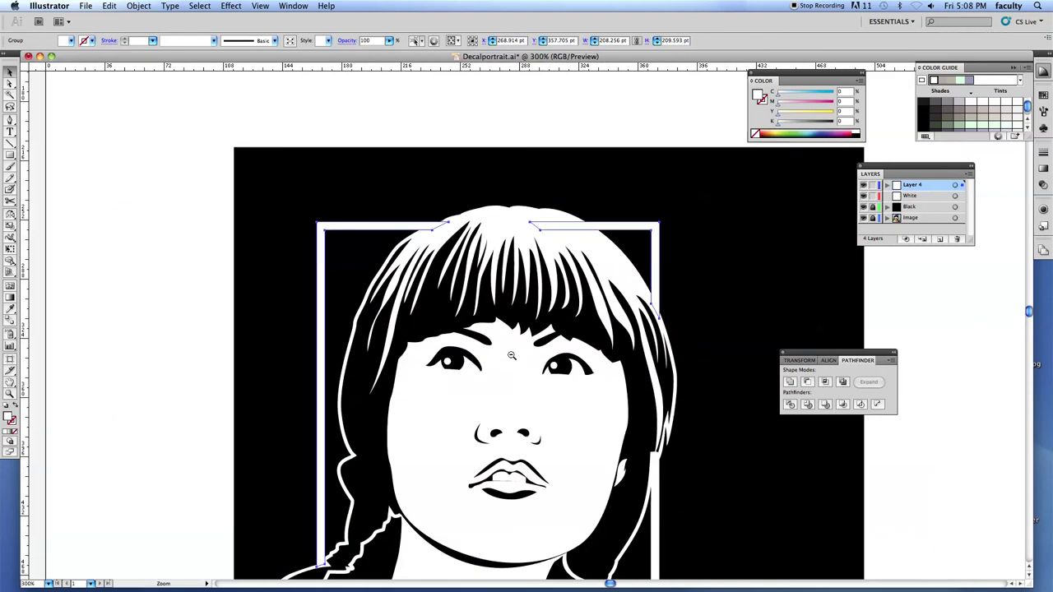
alt+click(517, 361)
key(v)
click(429, 233)
key(a)
click(594, 242)
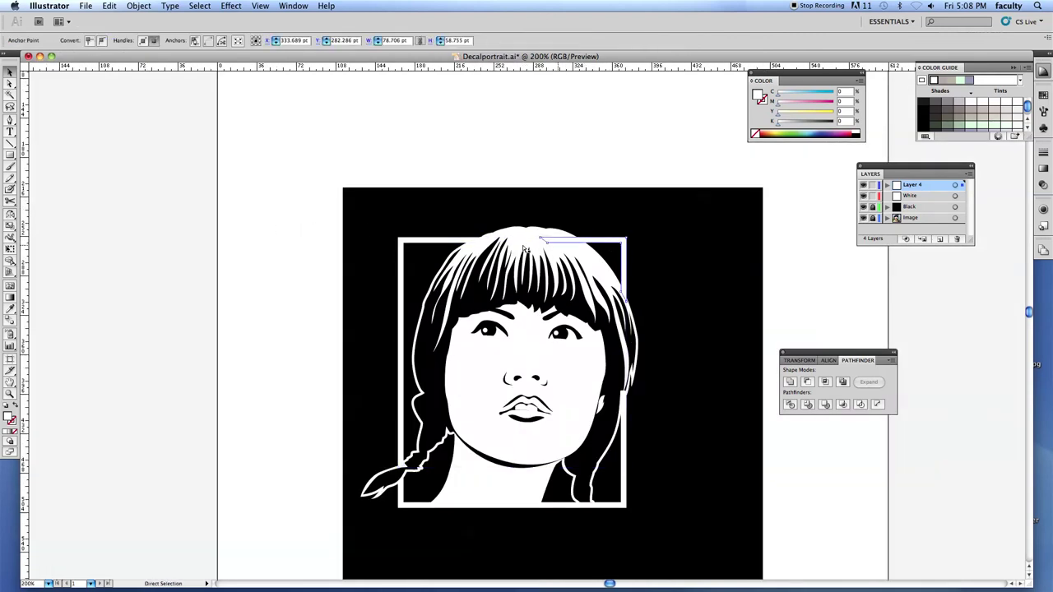
shift+click(418, 244)
key(v)
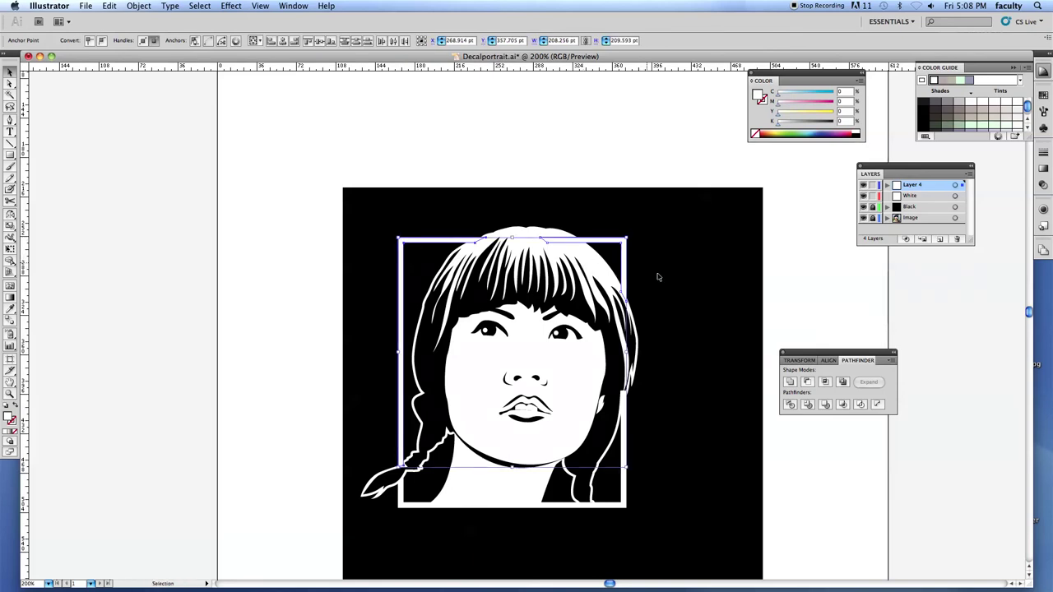
key(a)
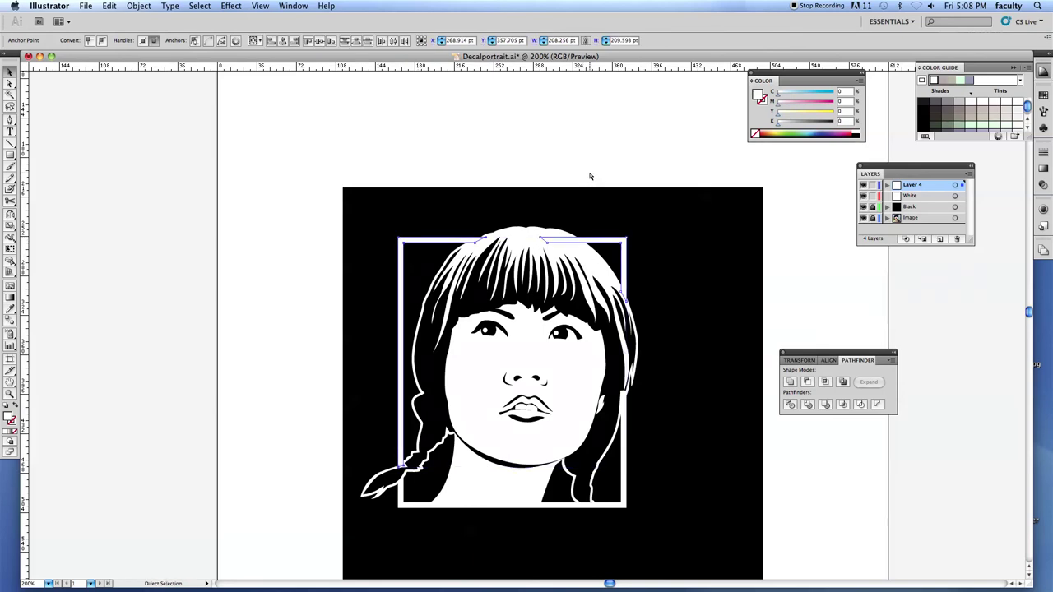
key(v)
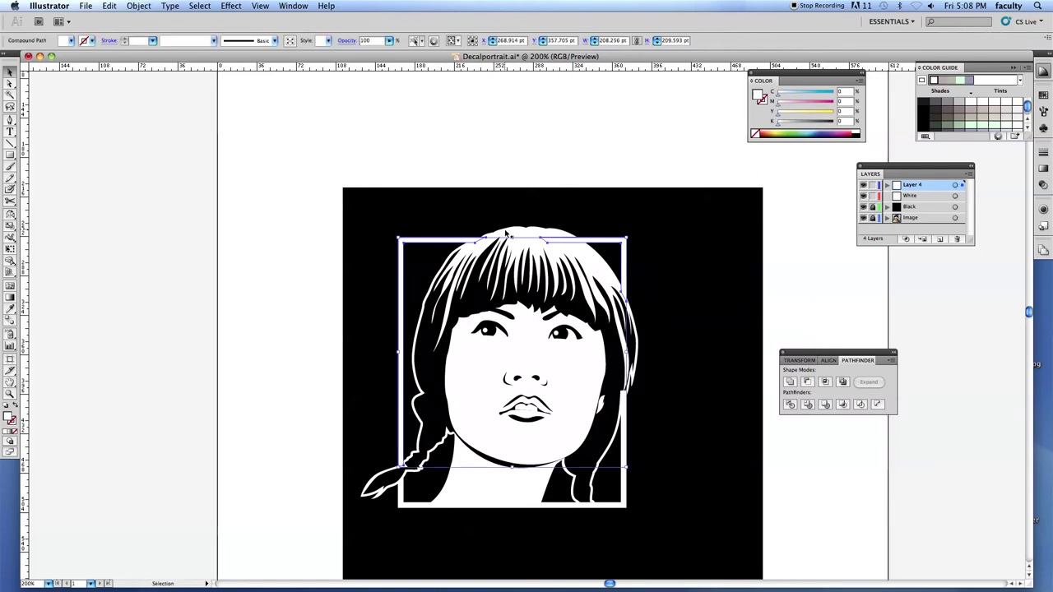
Unite the upper frame's compound path with the white hair shape, and unite the result with the lower part of the frame
shift+click(518, 230)
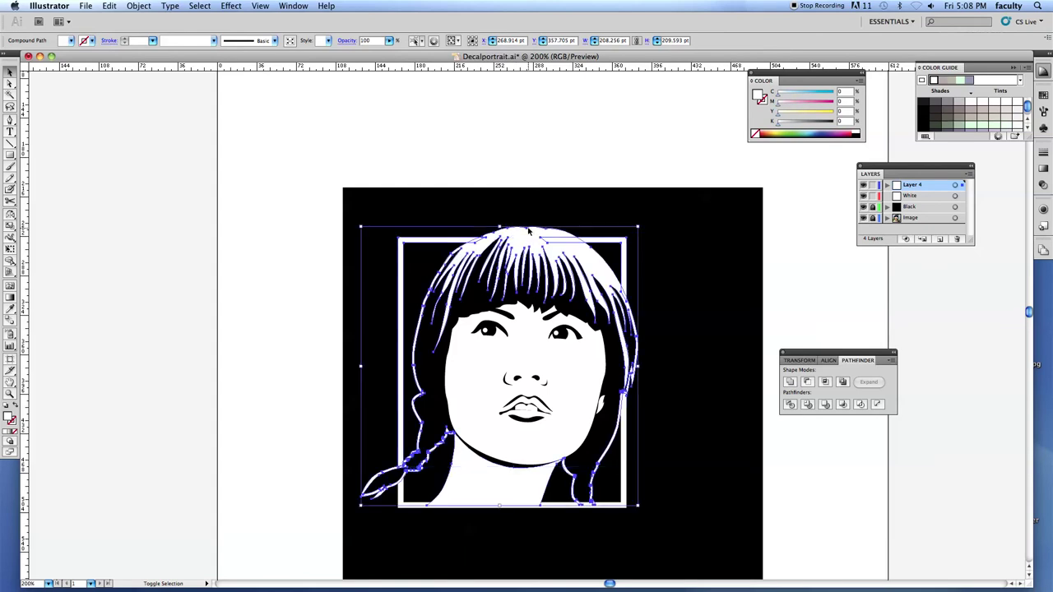
click(789, 383)
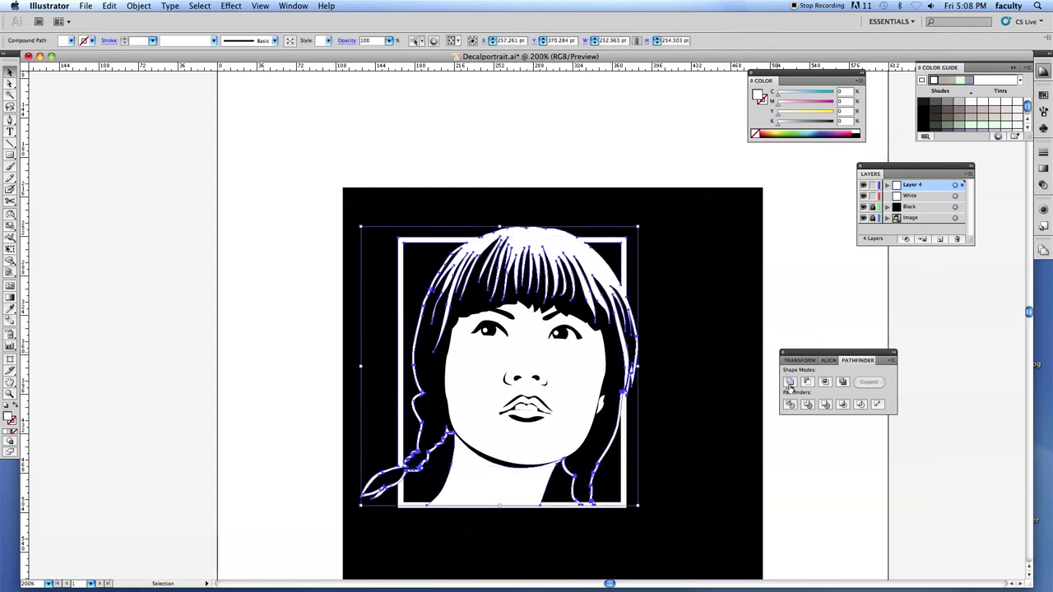
click(747, 479)
click(623, 423)
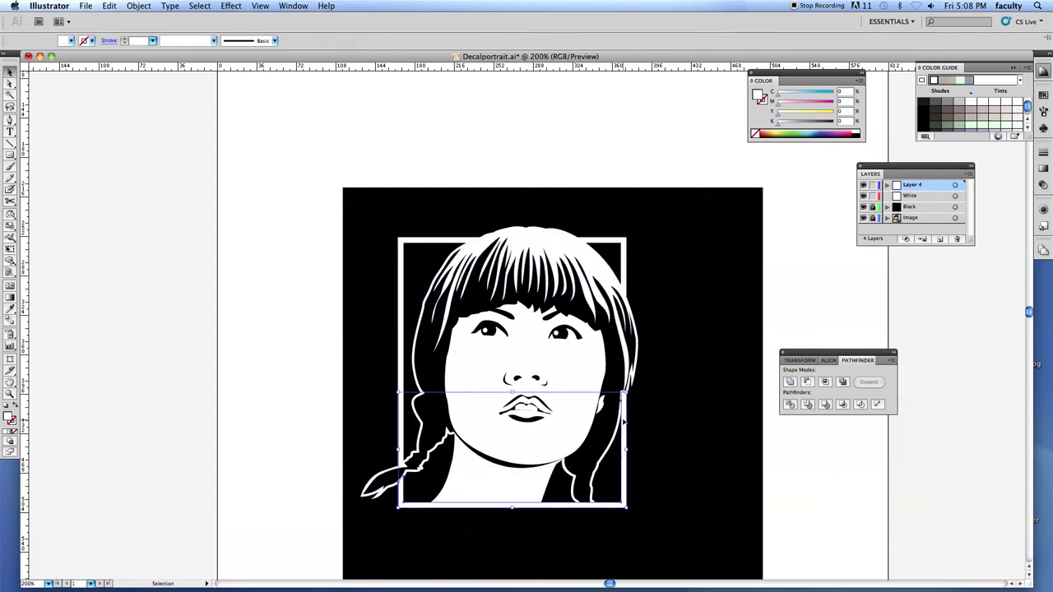
shift+click(551, 480)
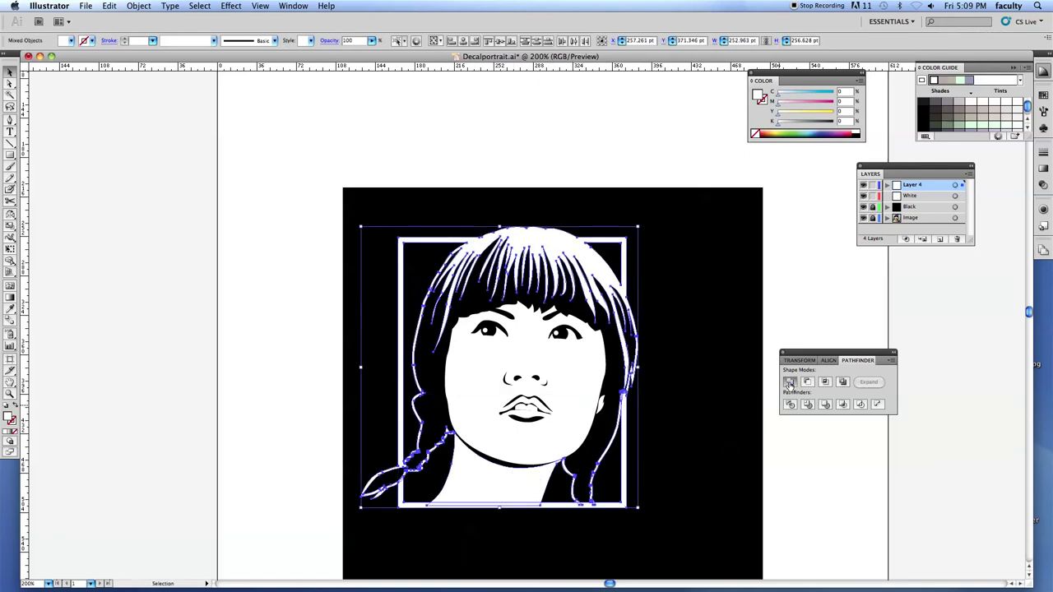
click(789, 382)
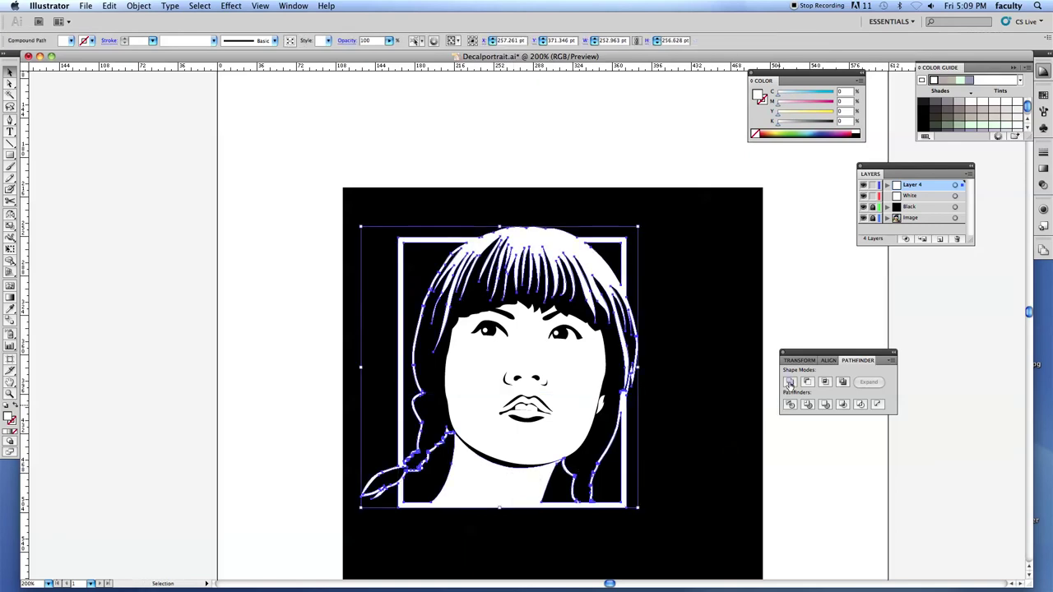
click(803, 459)
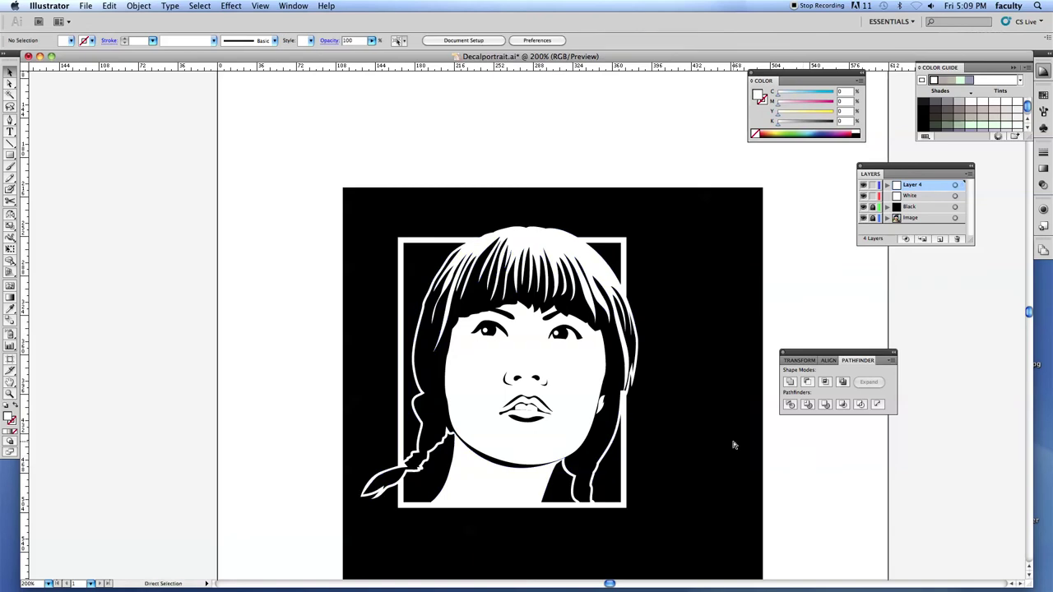
Examine the merged hair and frame shape as outlines
key(super+y)
key(a)
key(z)
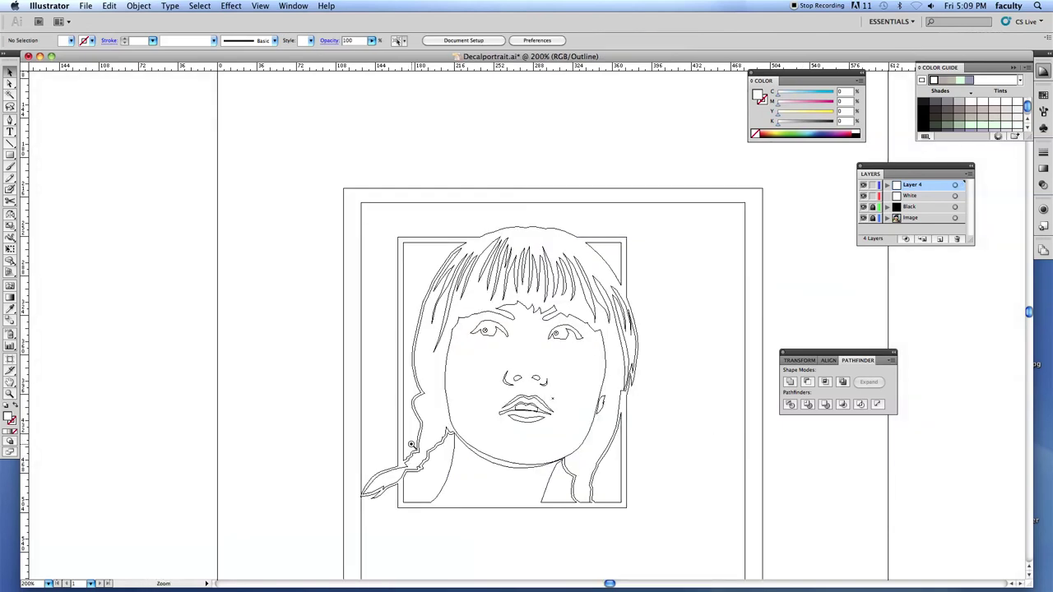
key(a)
key(super+y)
key(v)
Draw a five-pointed star about 15 pt wide on the cheek to the right of the mouth
click(10, 155)
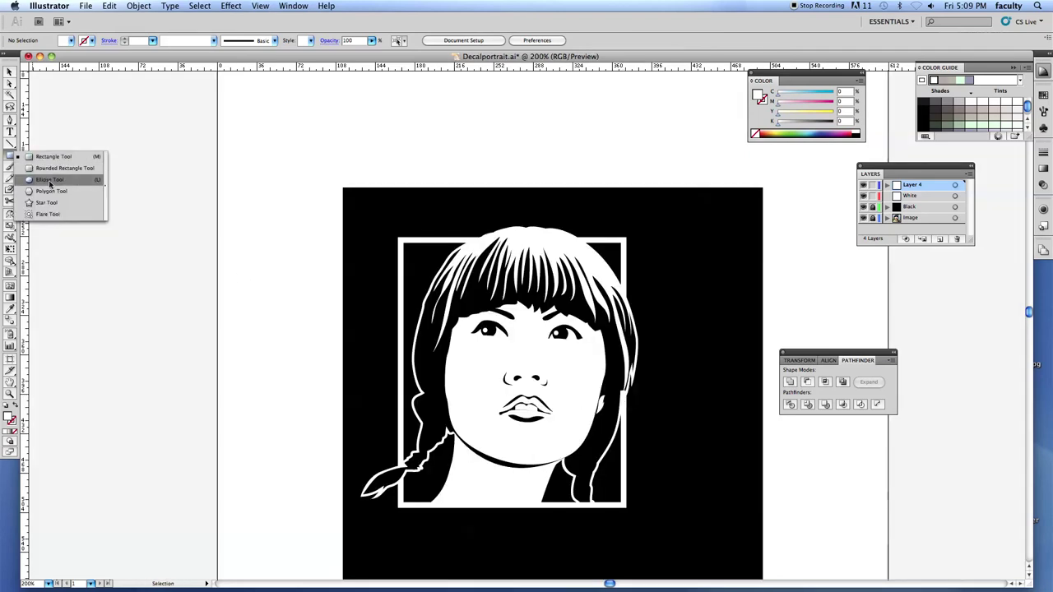
drag(51, 194, 46, 203)
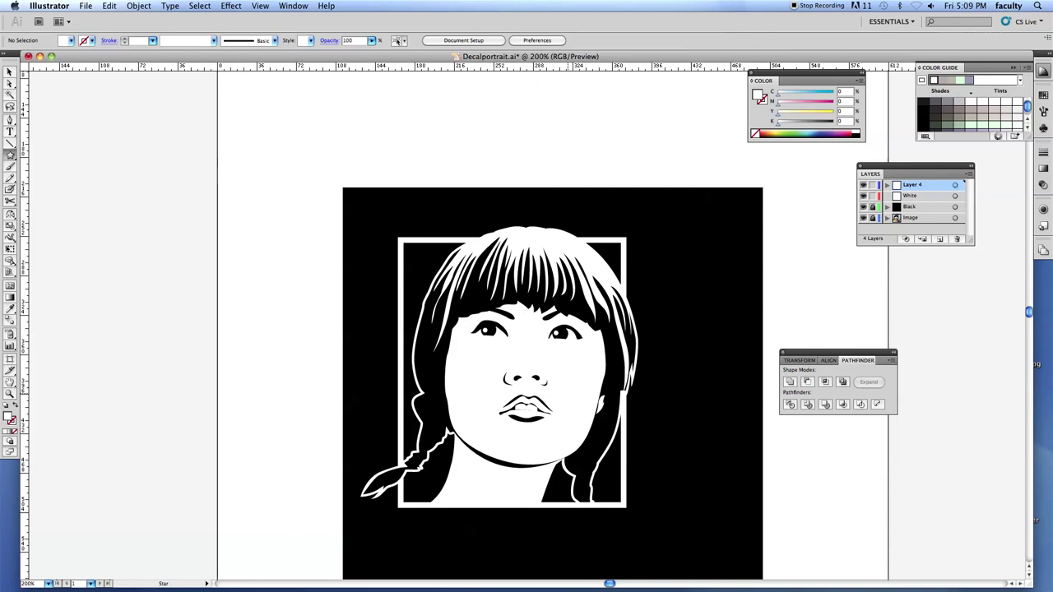
drag(568, 392, 577, 400)
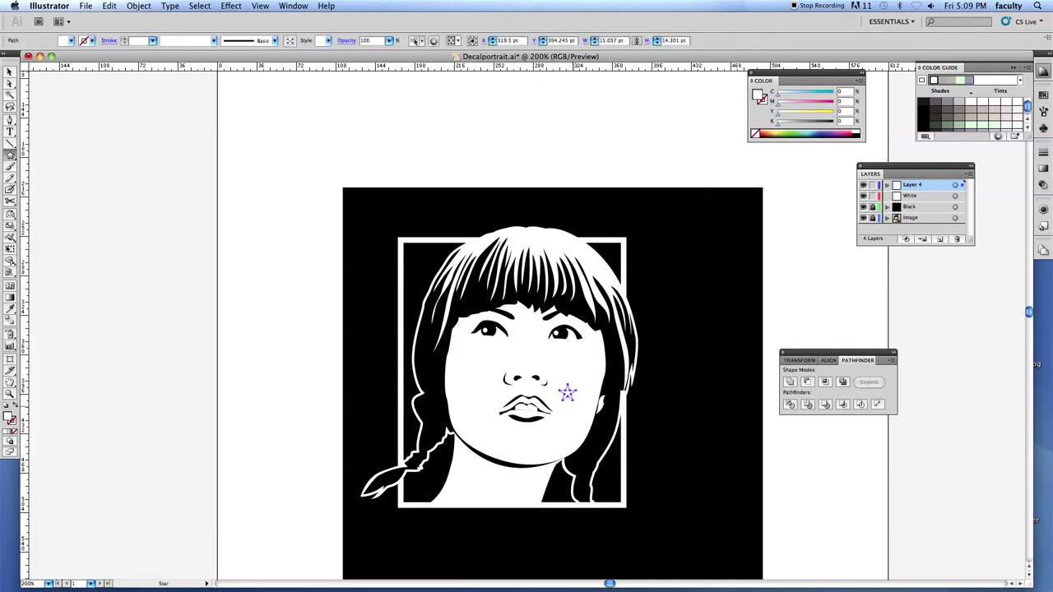
Subtract the star from the white face shape so it is cut out of the cheek
shift+super+click(576, 415)
click(807, 382)
click(794, 492)
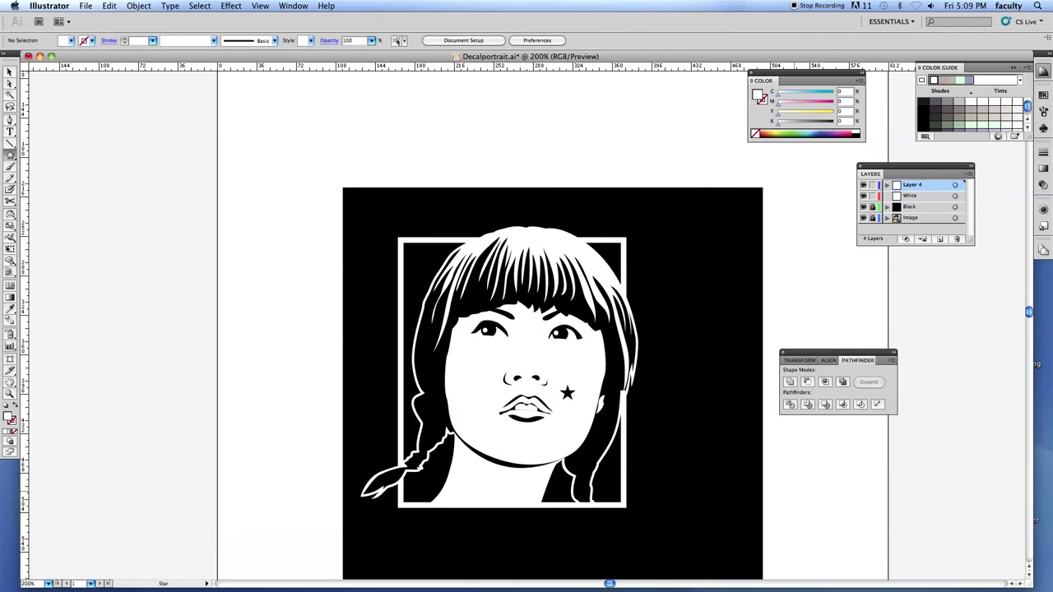
Extend the frame's bottom edge downward by its two lower corners to form a white caption band under the portrait
drag(466, 517, 430, 394)
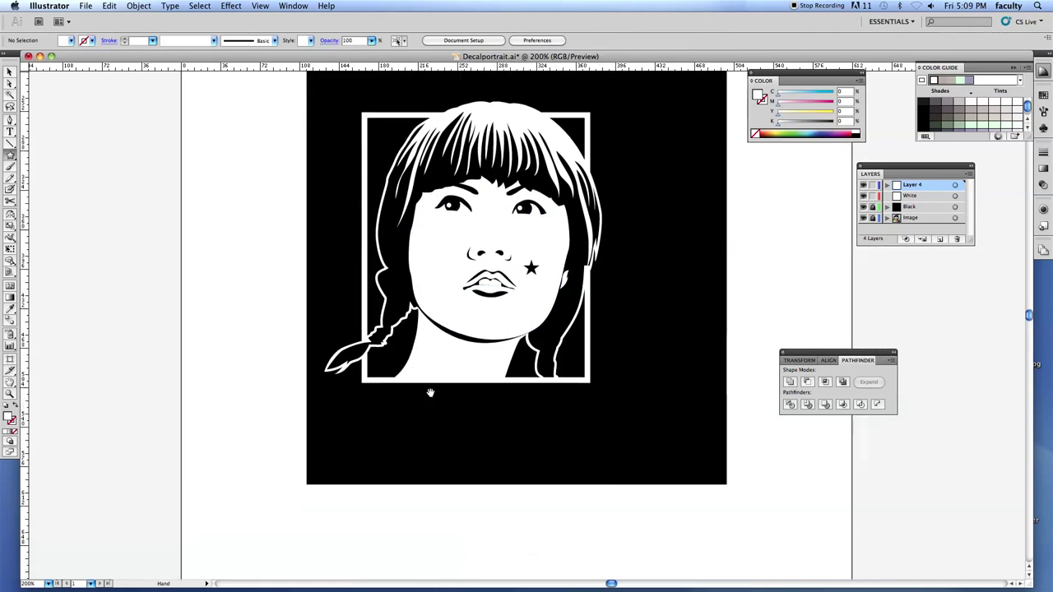
key(a)
click(362, 383)
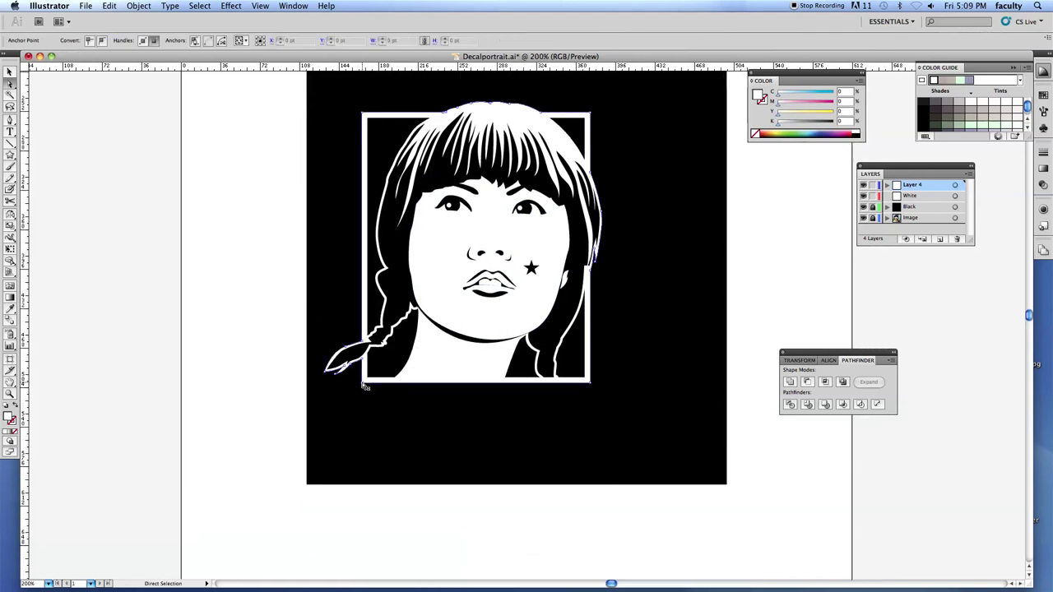
drag(592, 388, 592, 439)
click(230, 307)
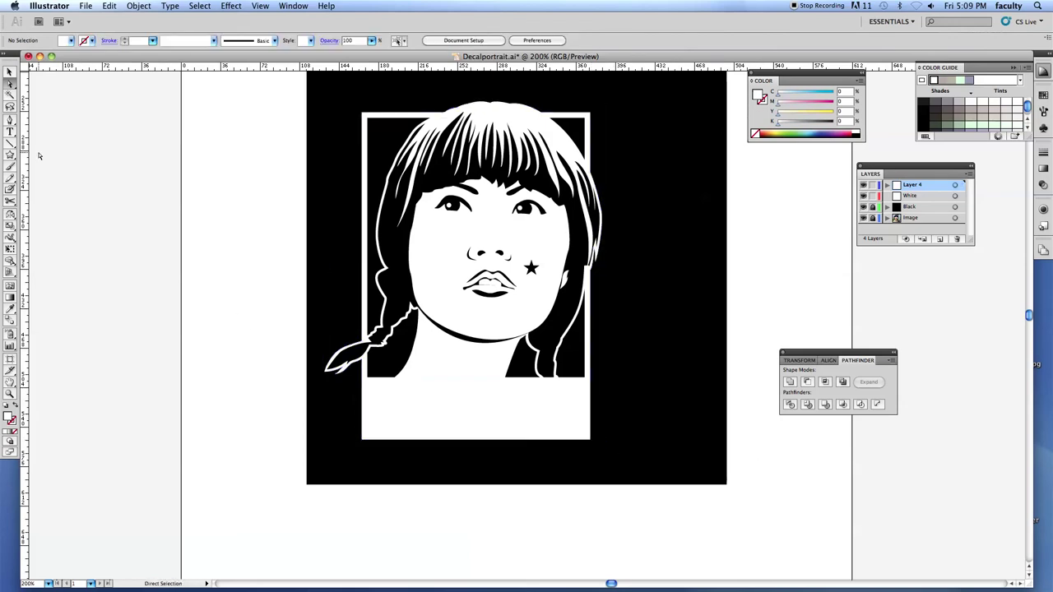
Add an area text box about 185 by 40 pt in the white band and enter the portrait subject's first name in capitals
click(10, 130)
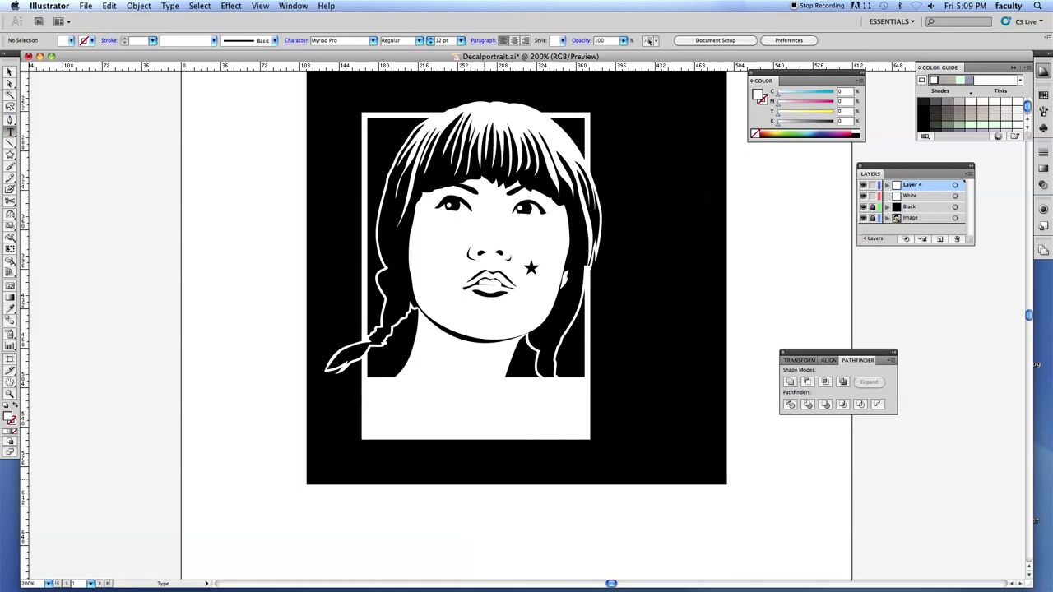
drag(375, 385, 579, 429)
text(S)
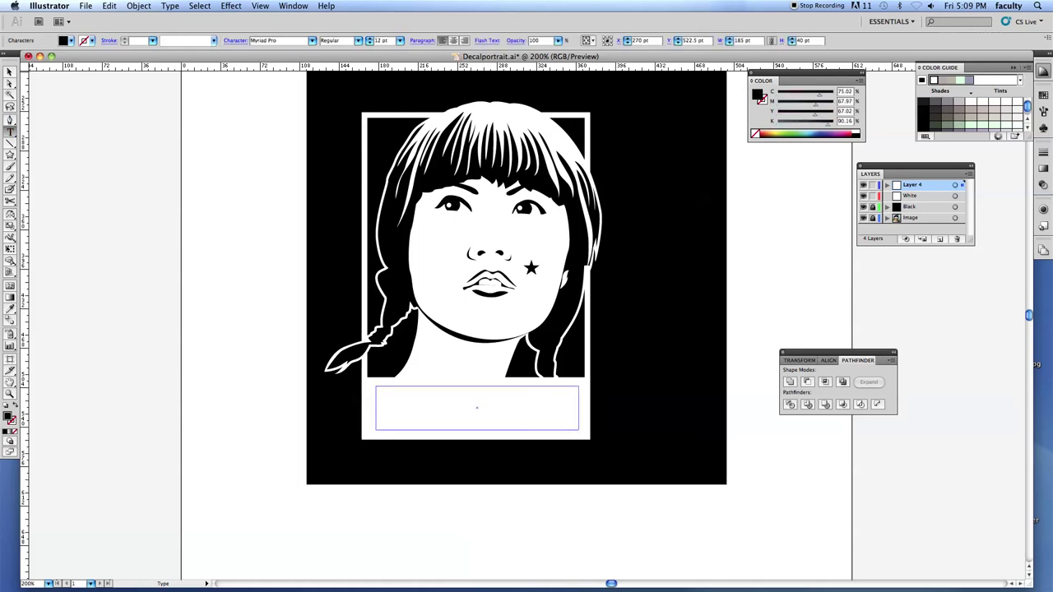
text(ADIE)
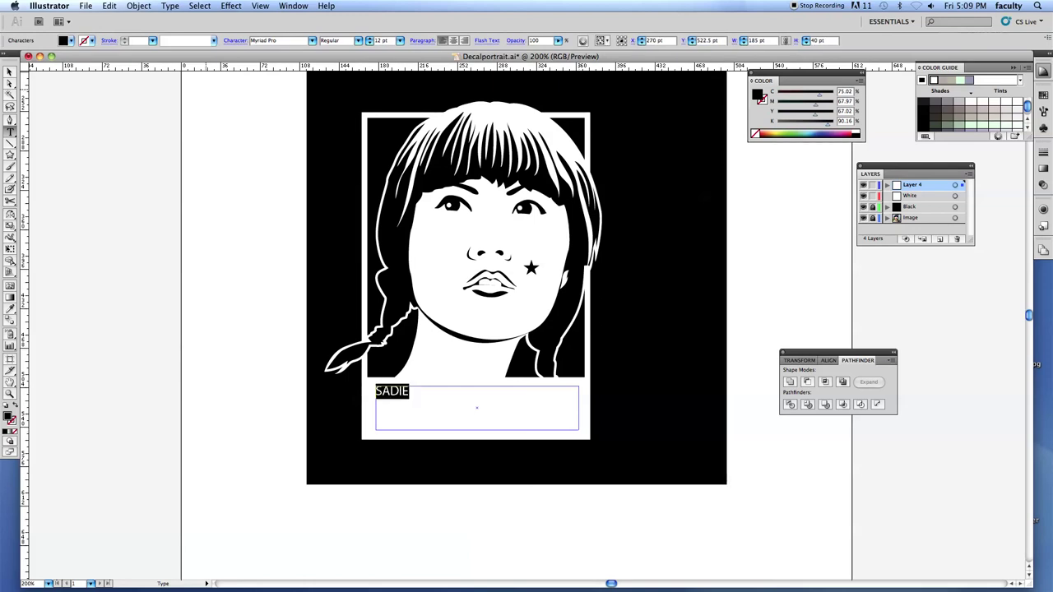
Set the caption's font to Futura Medium
click(276, 40)
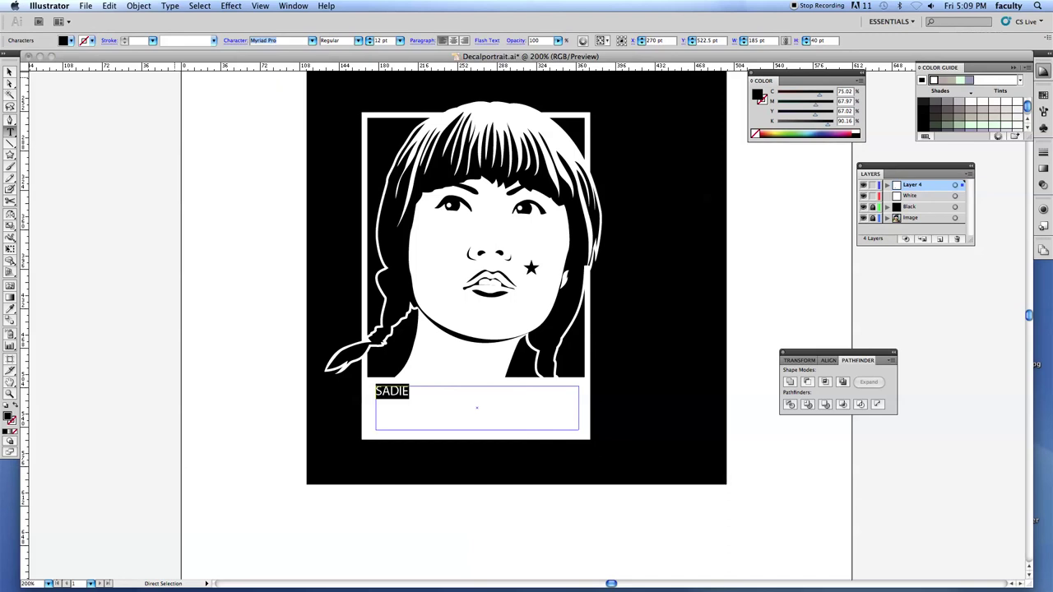
text(Impact)
click(311, 41)
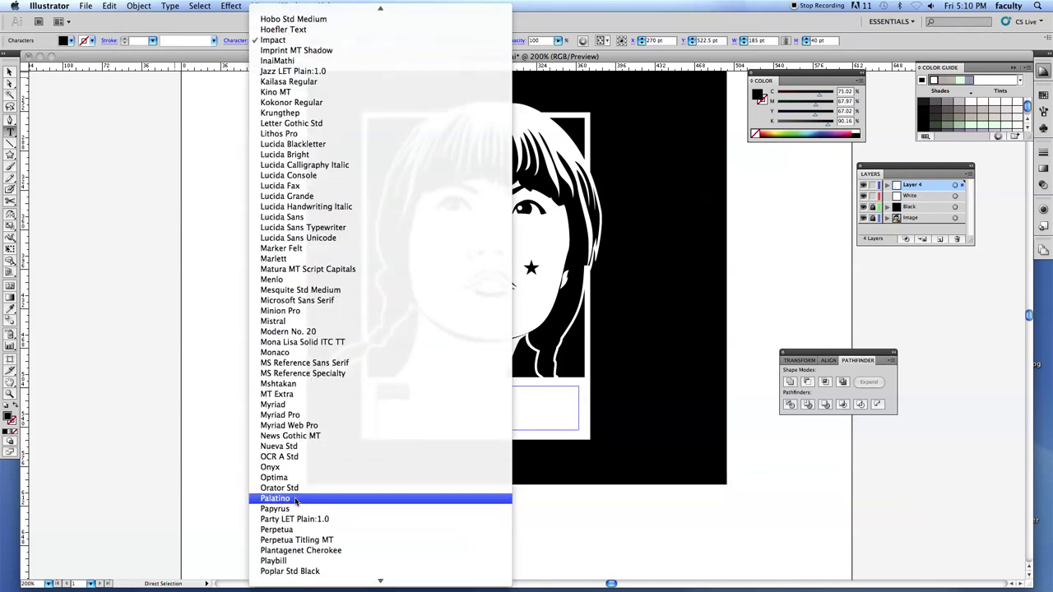
mouse_move(294, 581)
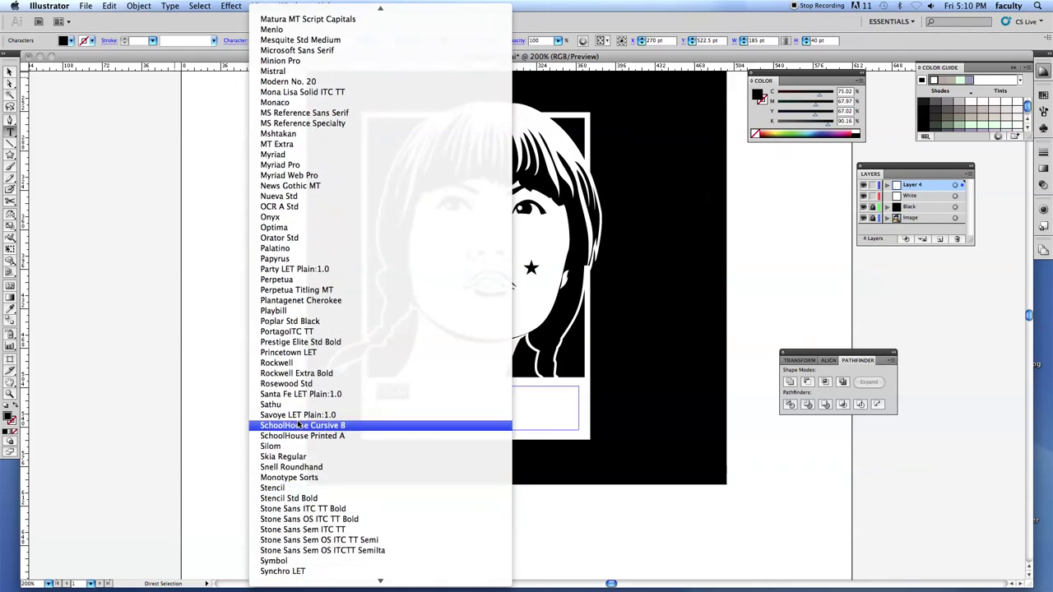
scroll(336, 51, up, 10)
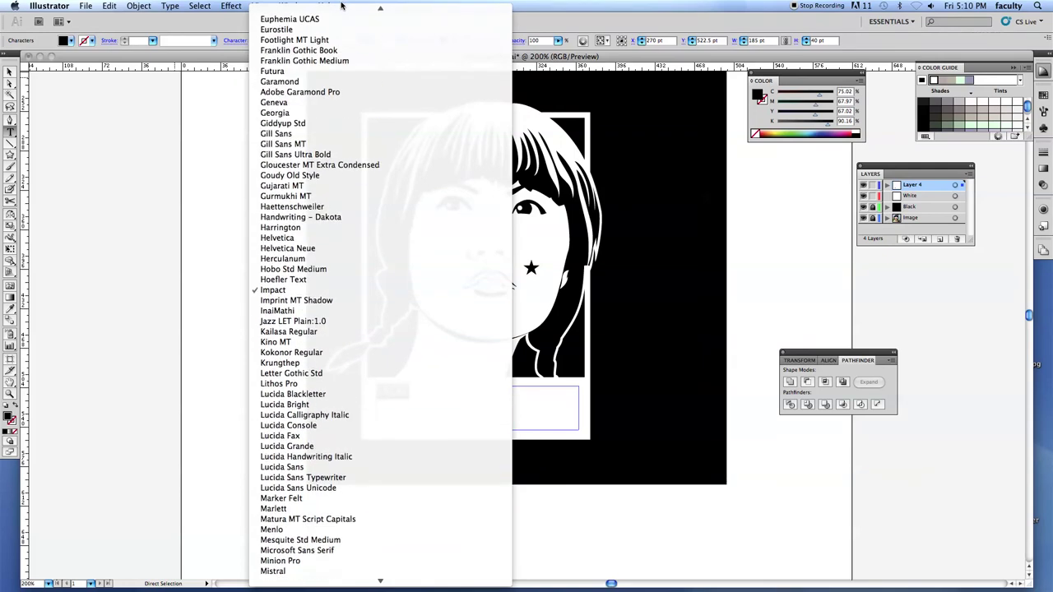
click(280, 113)
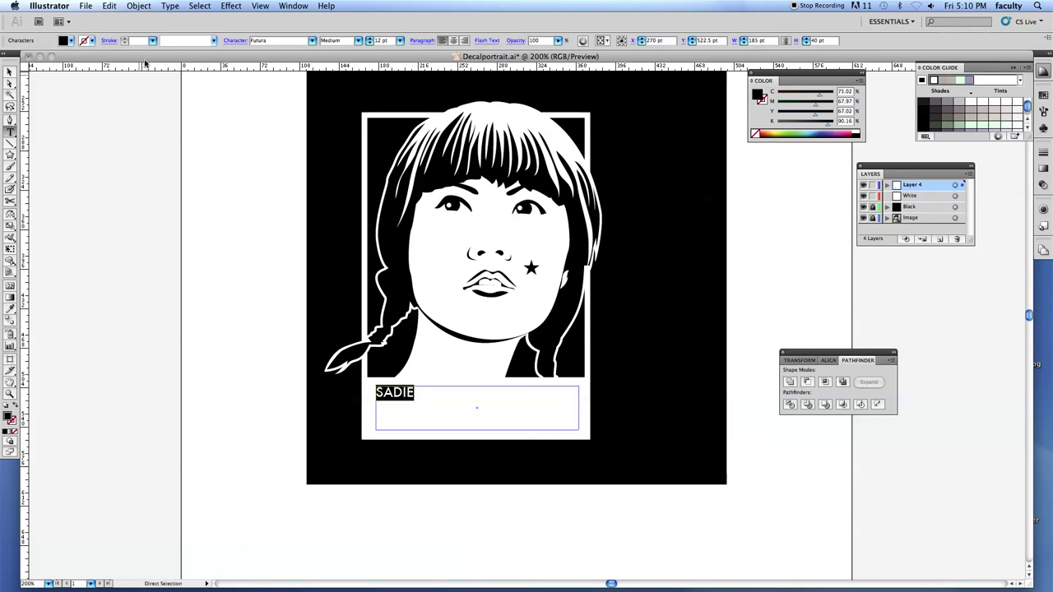
Convert the caption to outlines, scale it to about 188 by 55 pt, and position it within the white band
click(11, 76)
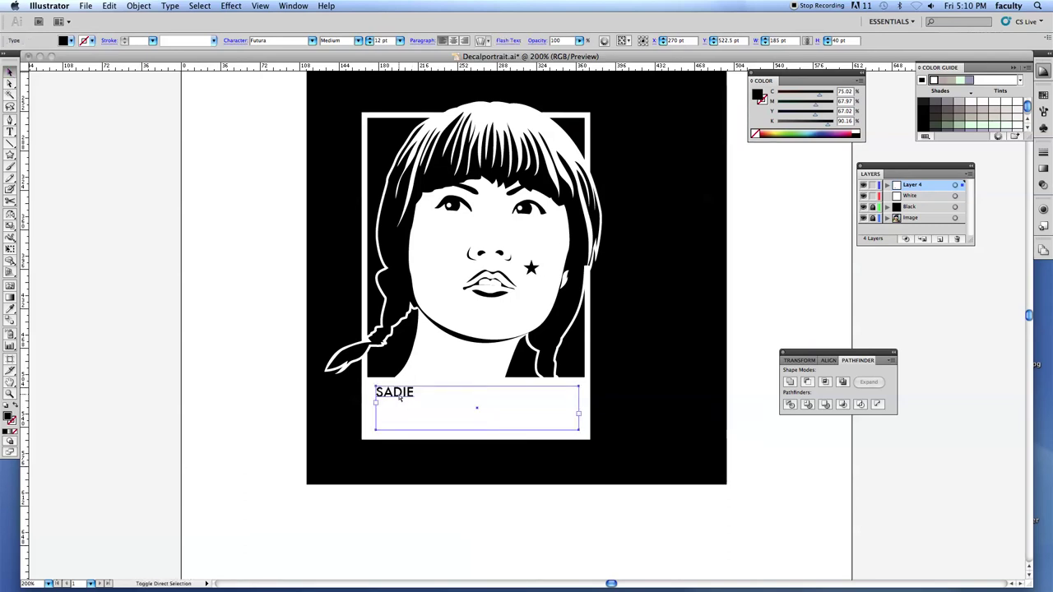
key(super+shift+o)
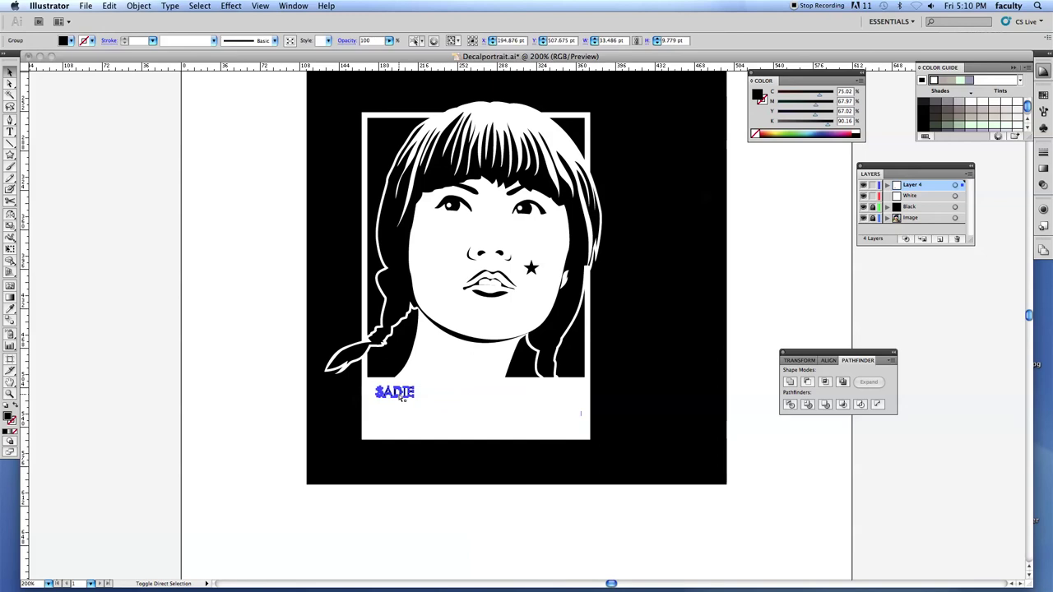
drag(414, 401, 622, 447)
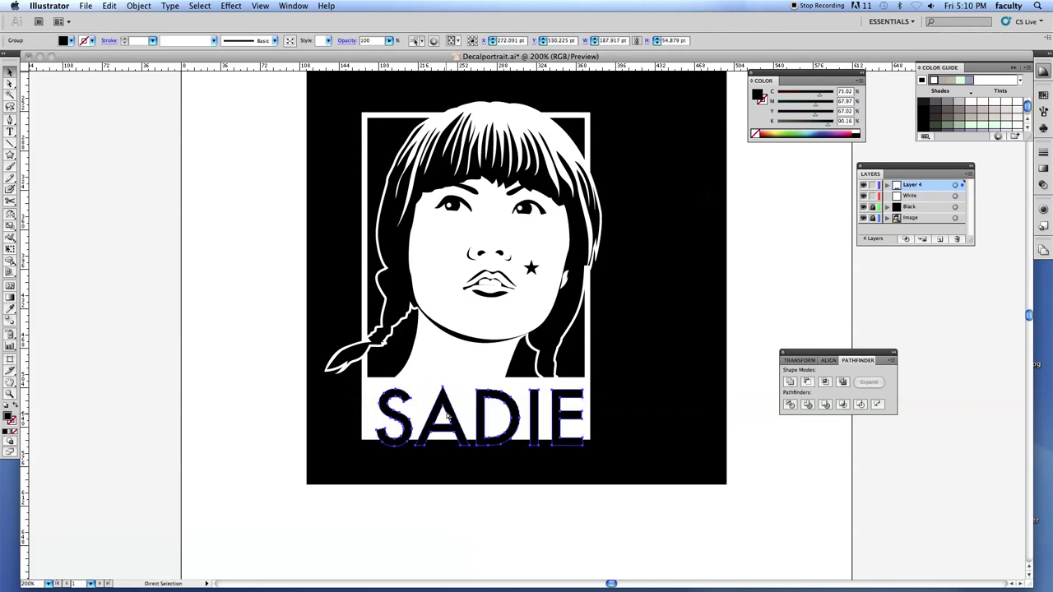
drag(449, 414, 446, 410)
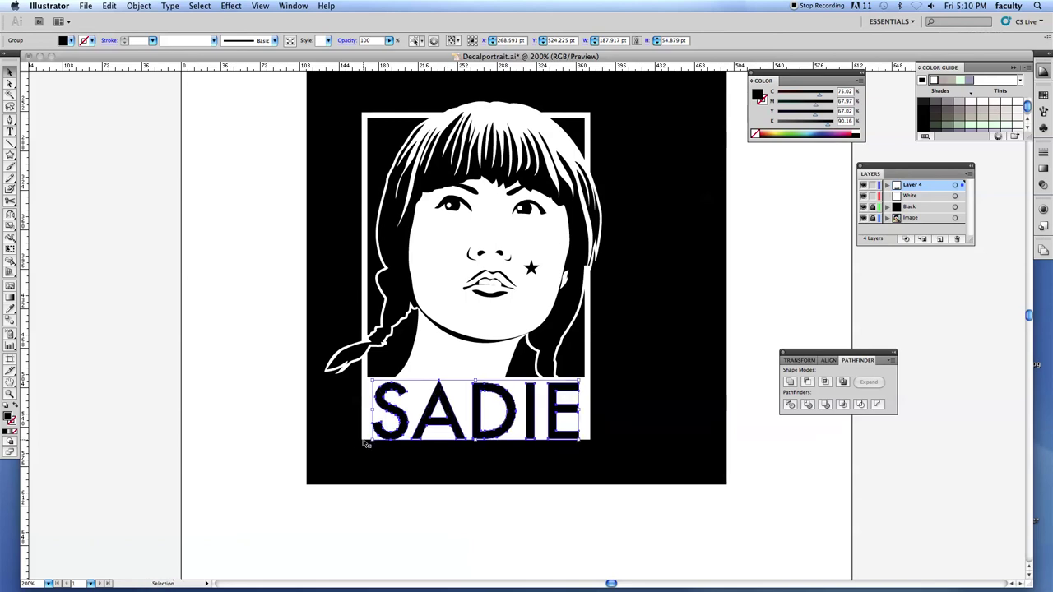
Lower the frame's bottom edge to leave a margin under the lettering, and shift the lettering slightly down to centre it in the band
drag(366, 444, 590, 451)
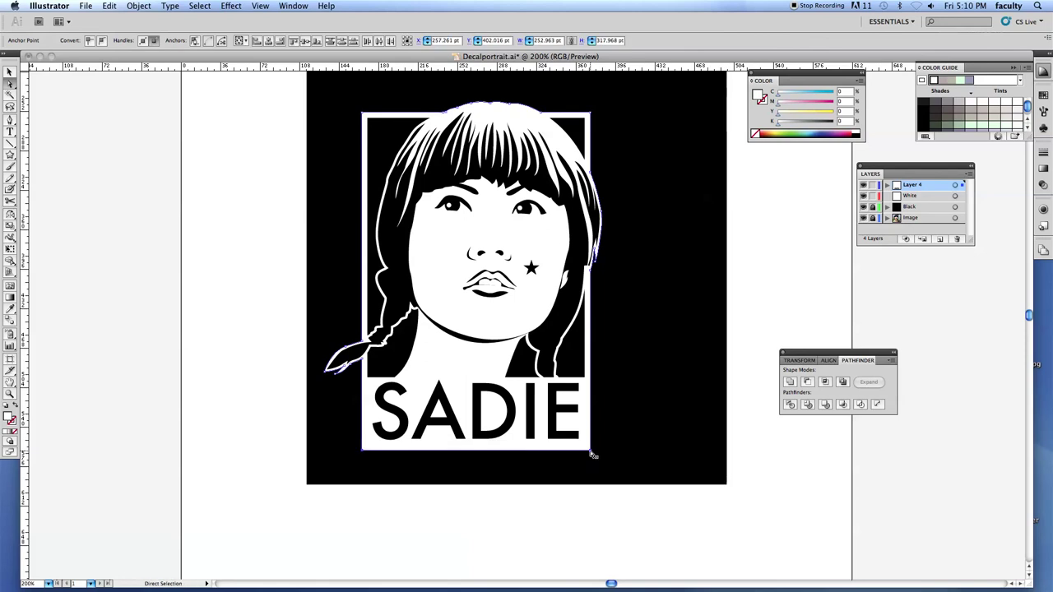
click(498, 436)
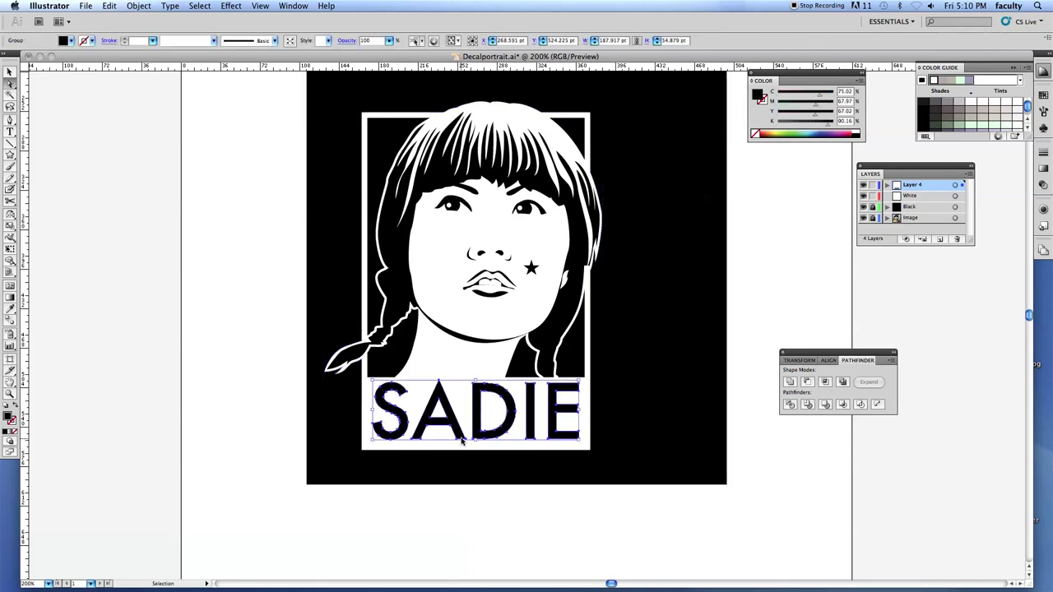
click(474, 427)
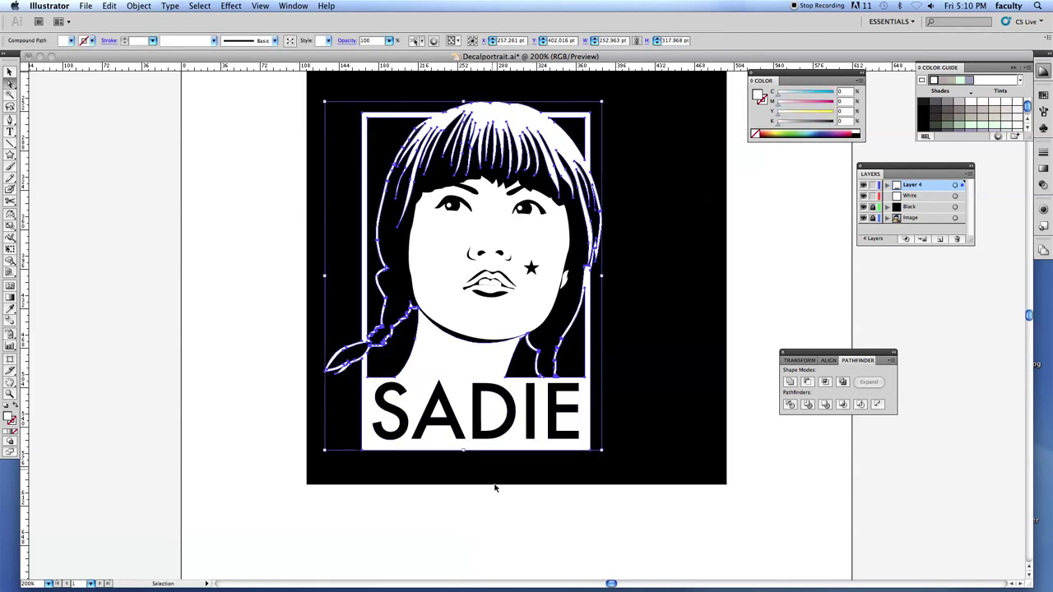
click(480, 452)
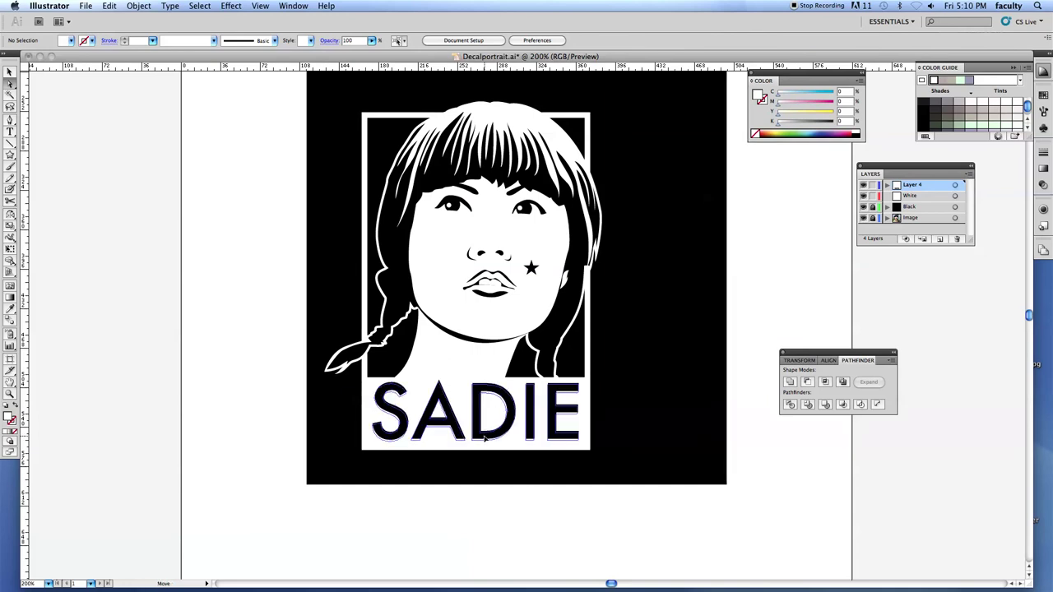
click(485, 439)
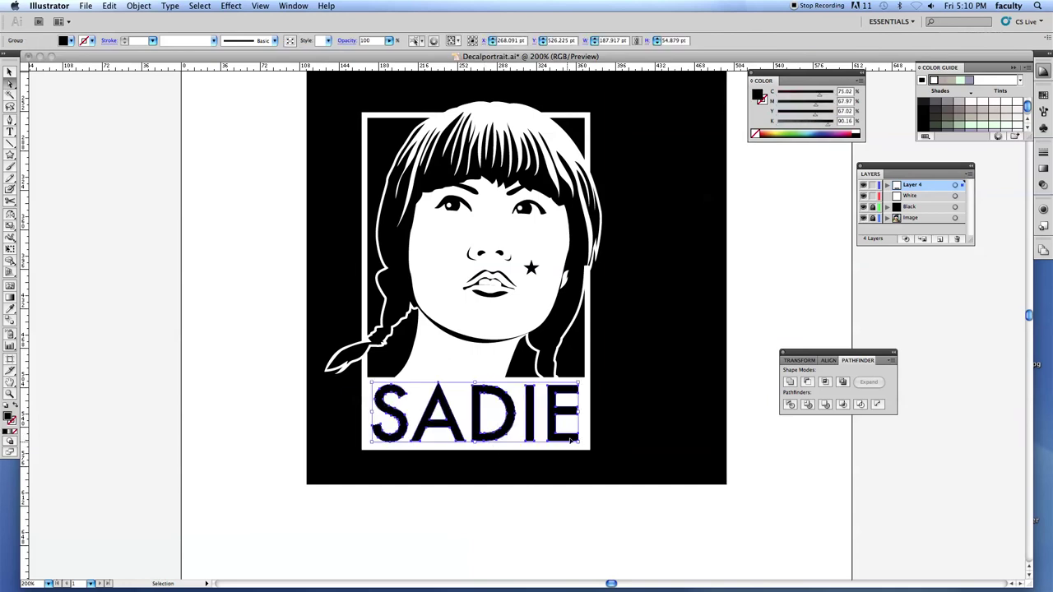
Check the lettering's spacing against the frame in outline view and nudge the lettering slightly to the right
key(super+y)
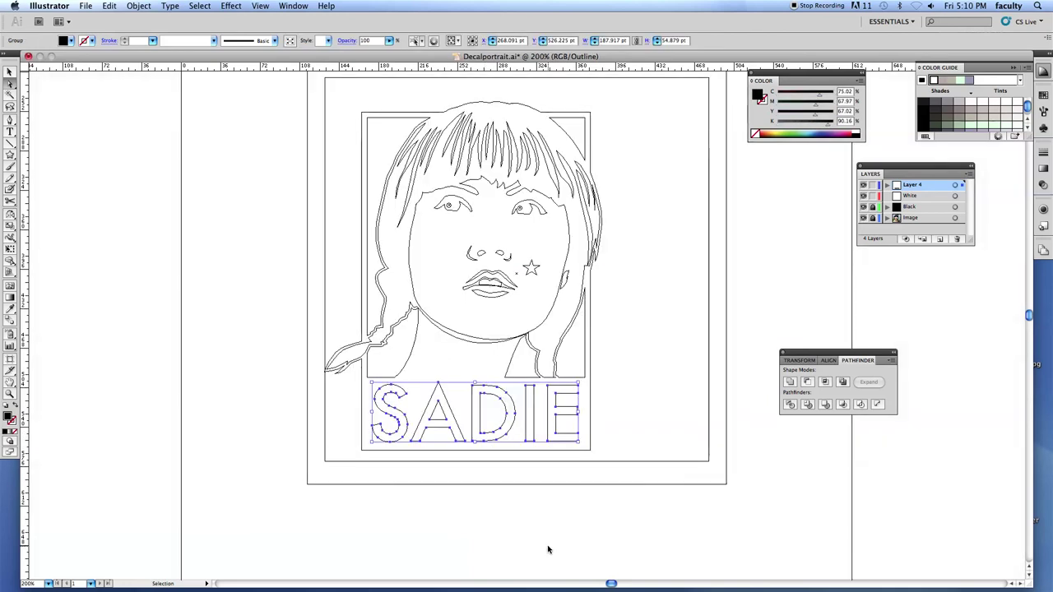
click(548, 549)
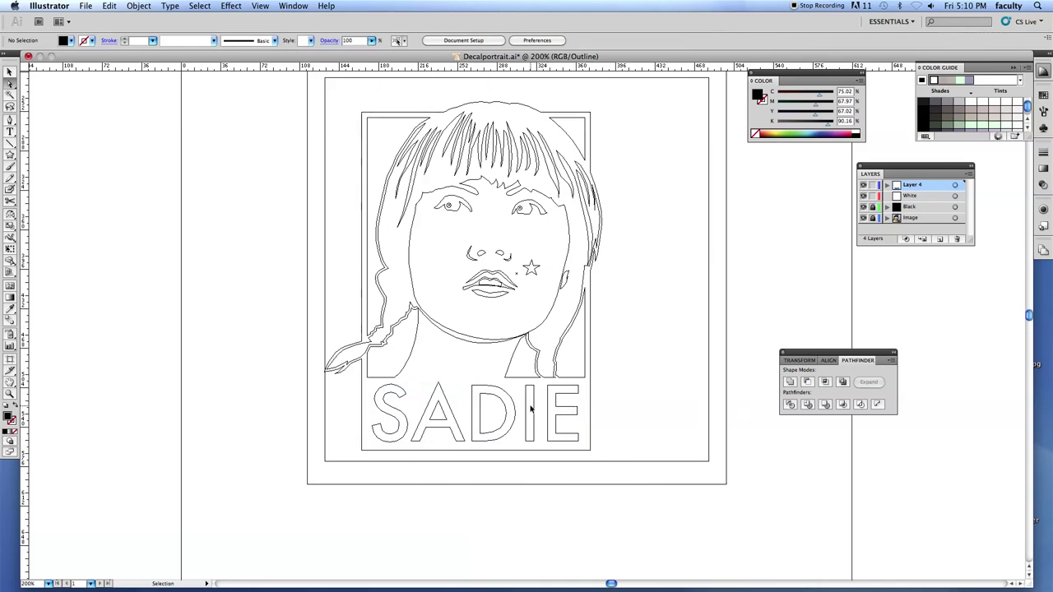
key(super+y)
click(548, 411)
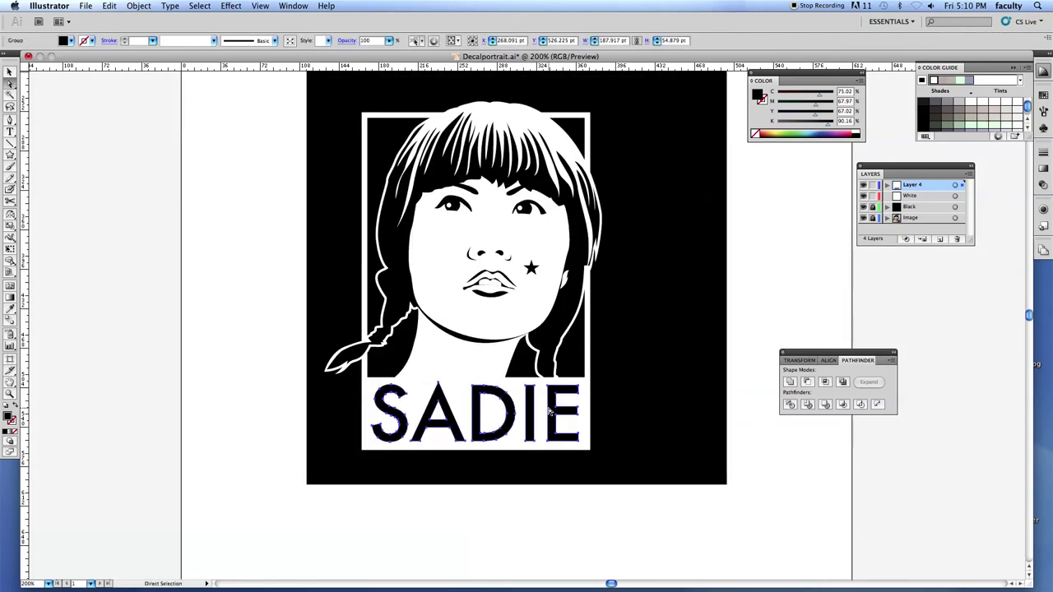
key(Right)
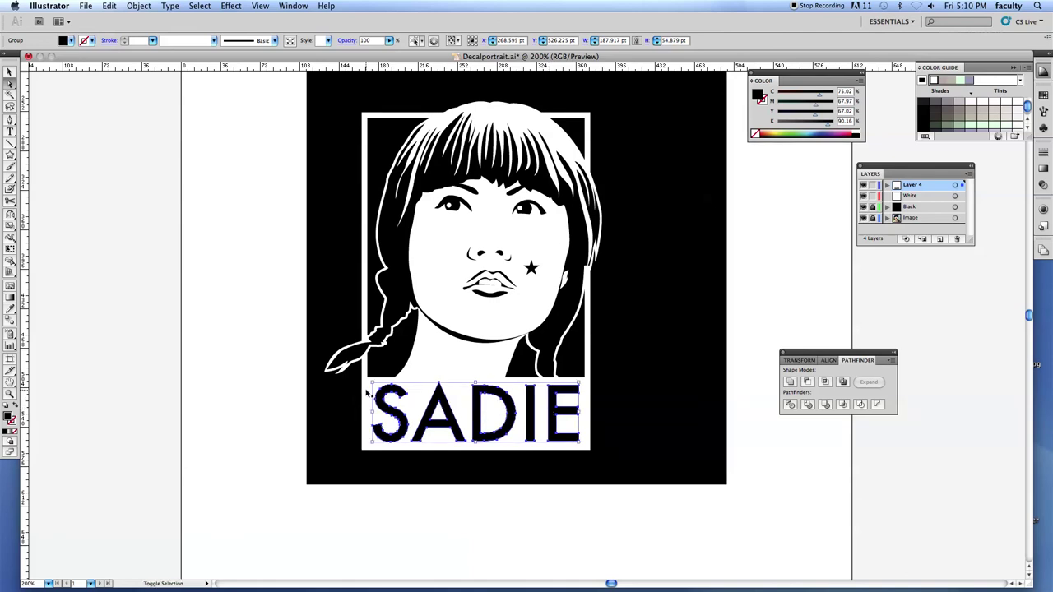
Subtract the outlined lettering from the white frame and hair shape
shift+click(367, 393)
key(a)
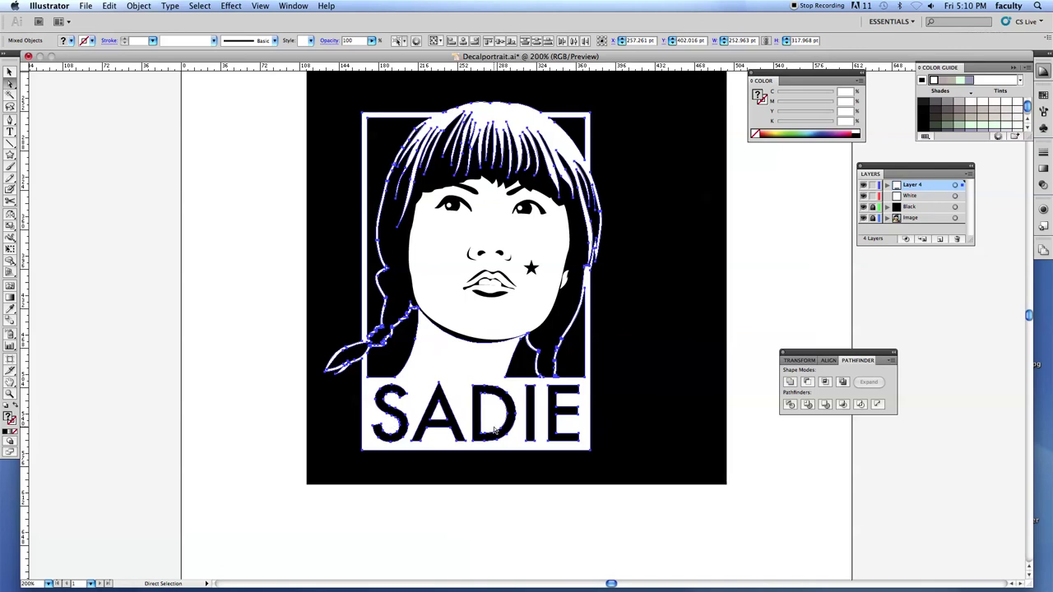
click(807, 383)
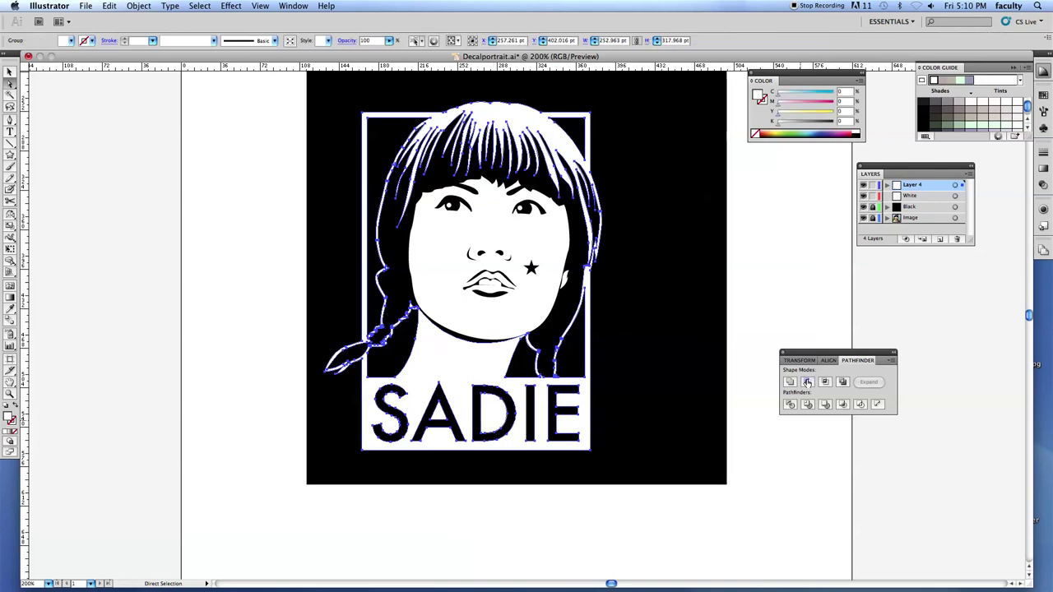
drag(511, 391, 425, 383)
key(super+z)
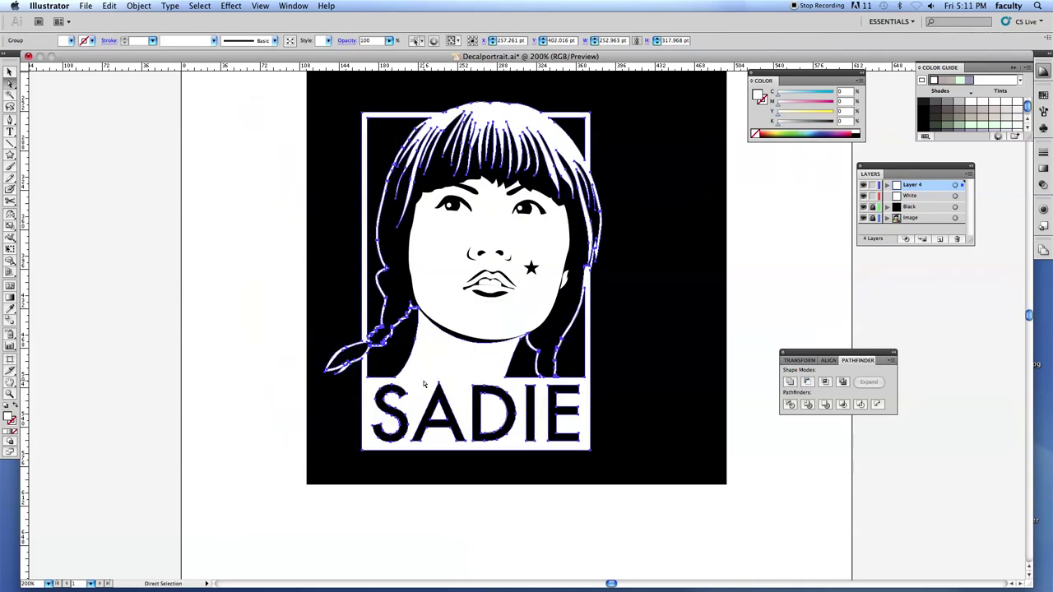
click(829, 516)
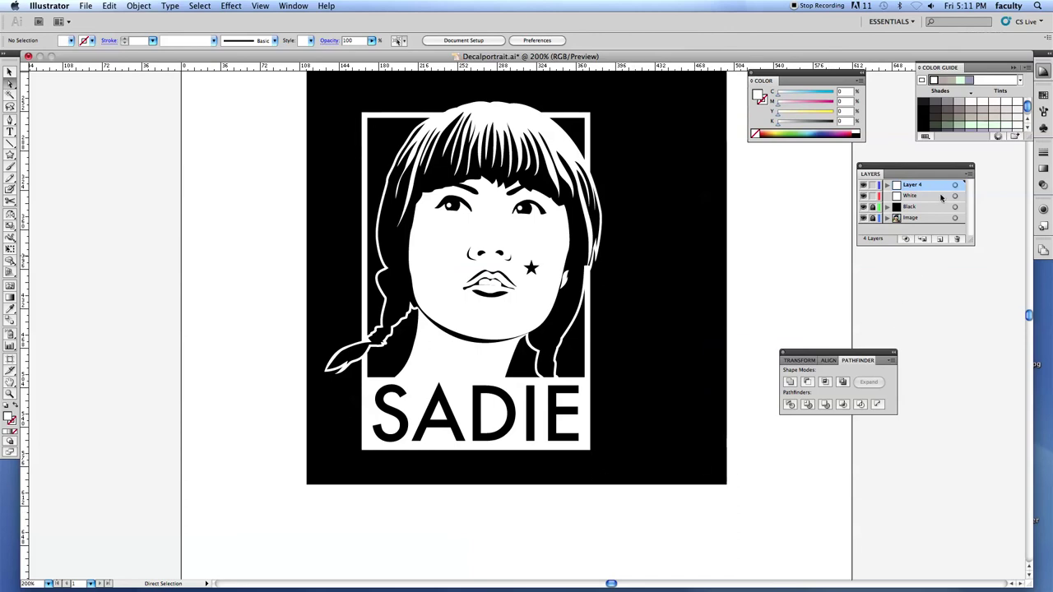
Unlock the Black layer and enlarge the black background square outward from its lower-left corner
click(873, 206)
click(669, 423)
key(v)
drag(306, 484, 231, 561)
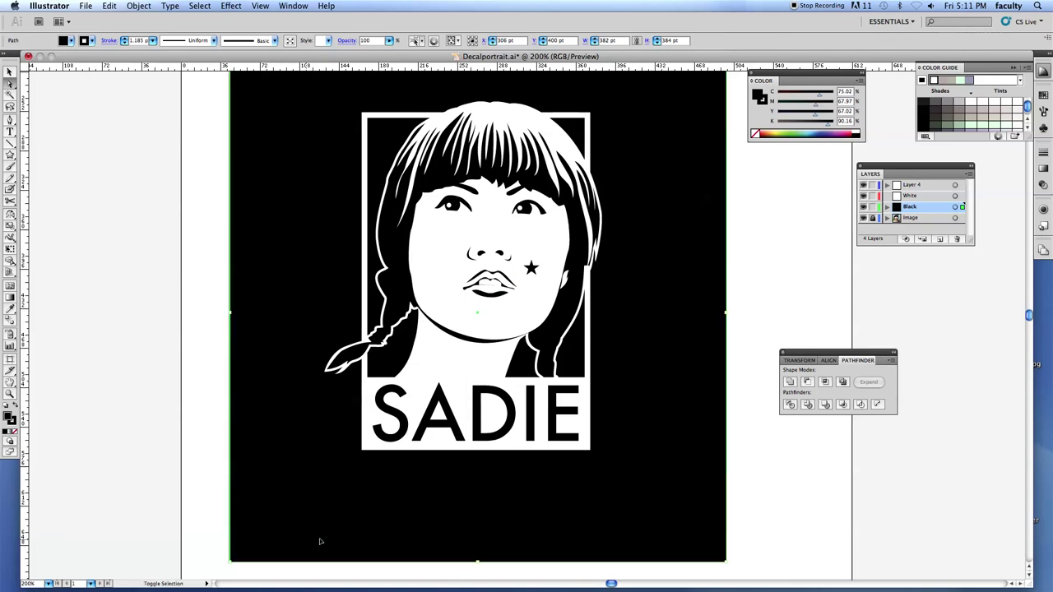
click(205, 468)
Examine the whole artwork in full-screen view with the panels hidden, including where the hair meets the frame's right edge
drag(327, 419, 274, 468)
key(f)
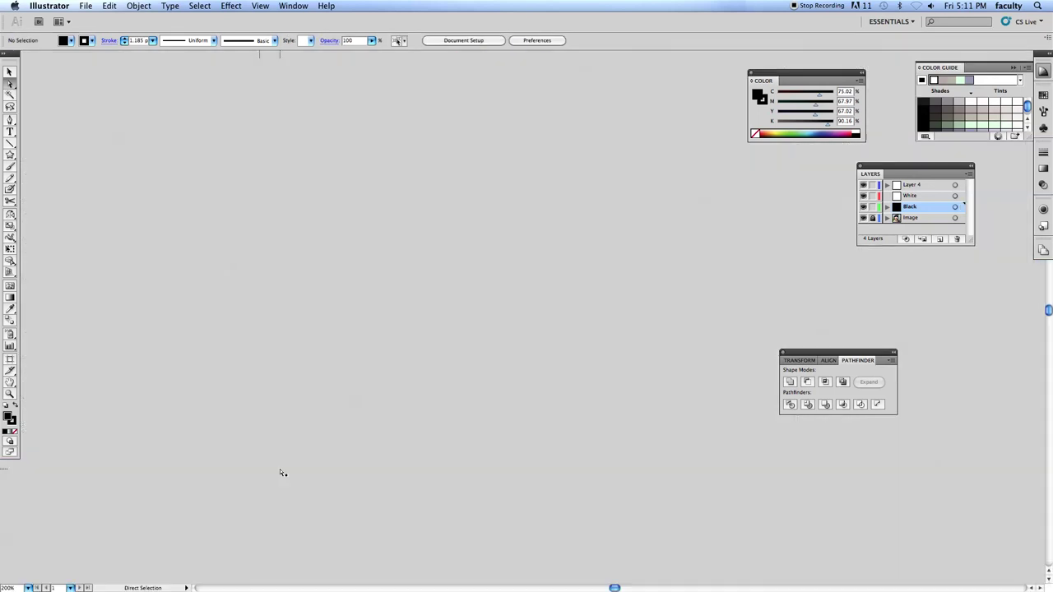
key(Tab)
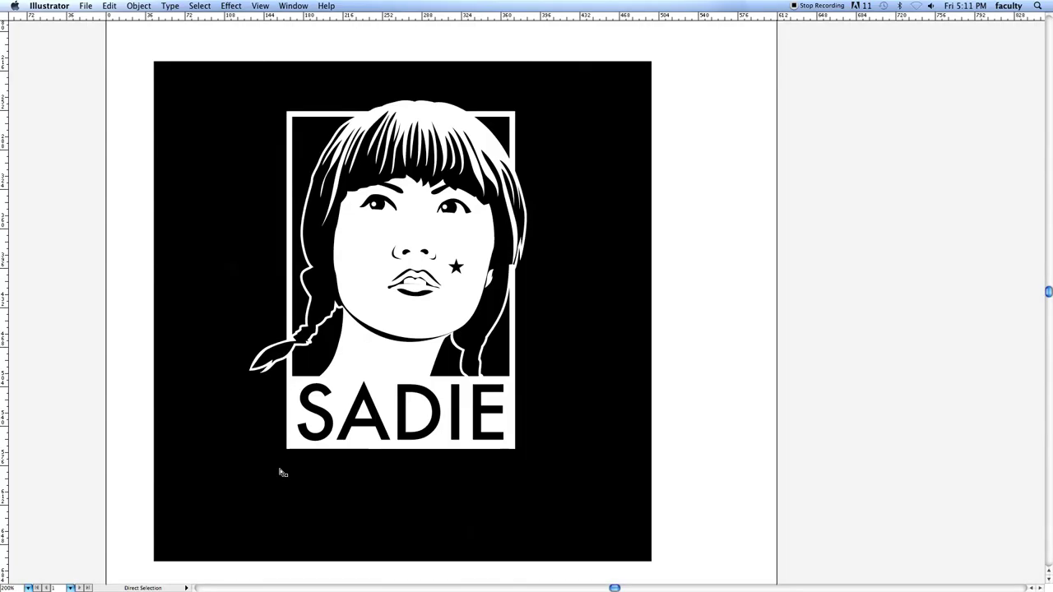
key(f)
key(v)
key(ctrl+0)
key(a)
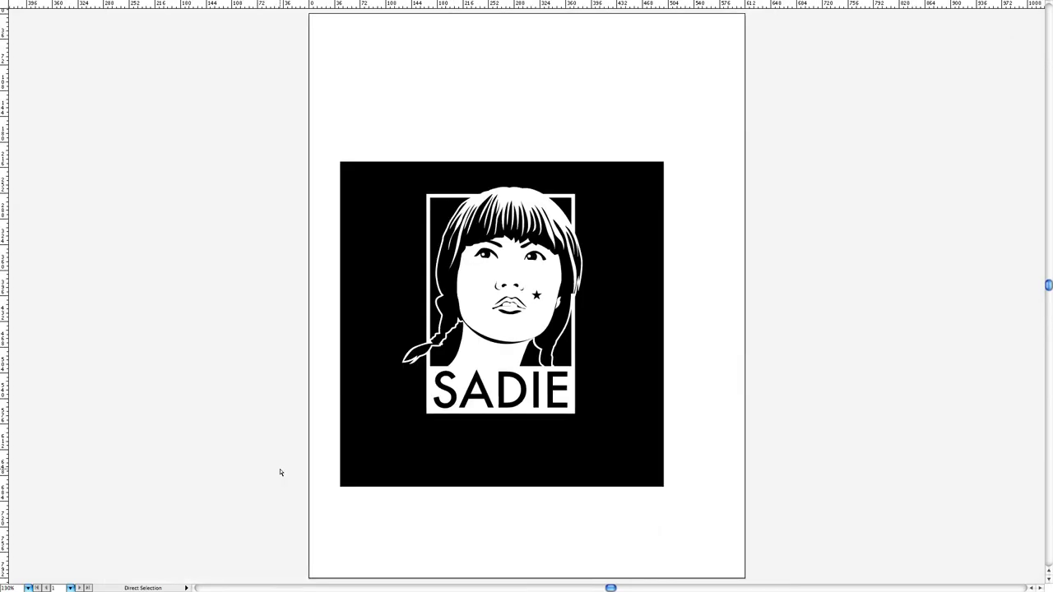
drag(368, 173, 648, 466)
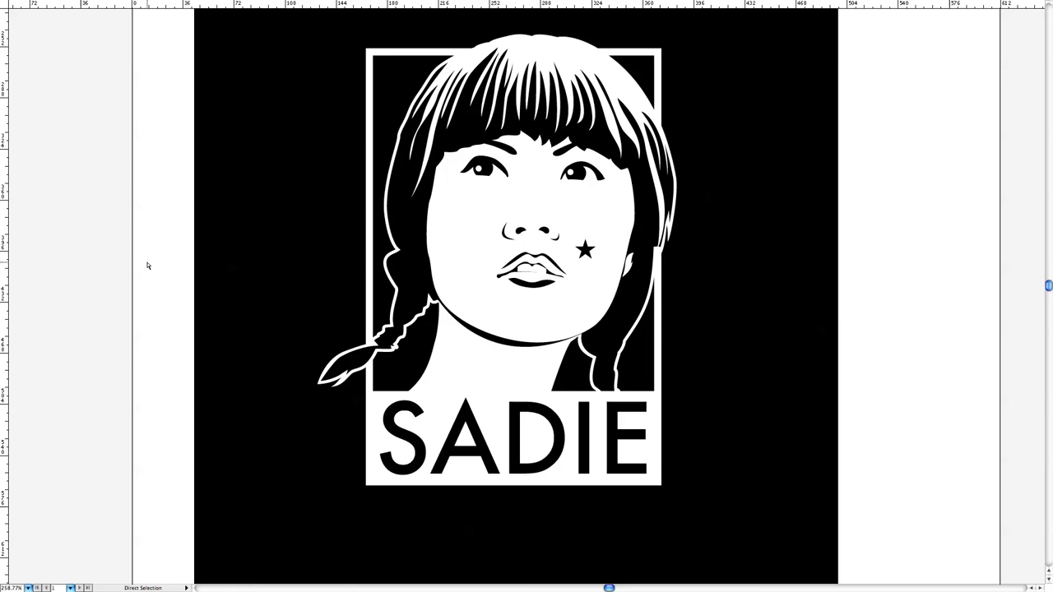
key(v)
click(656, 249)
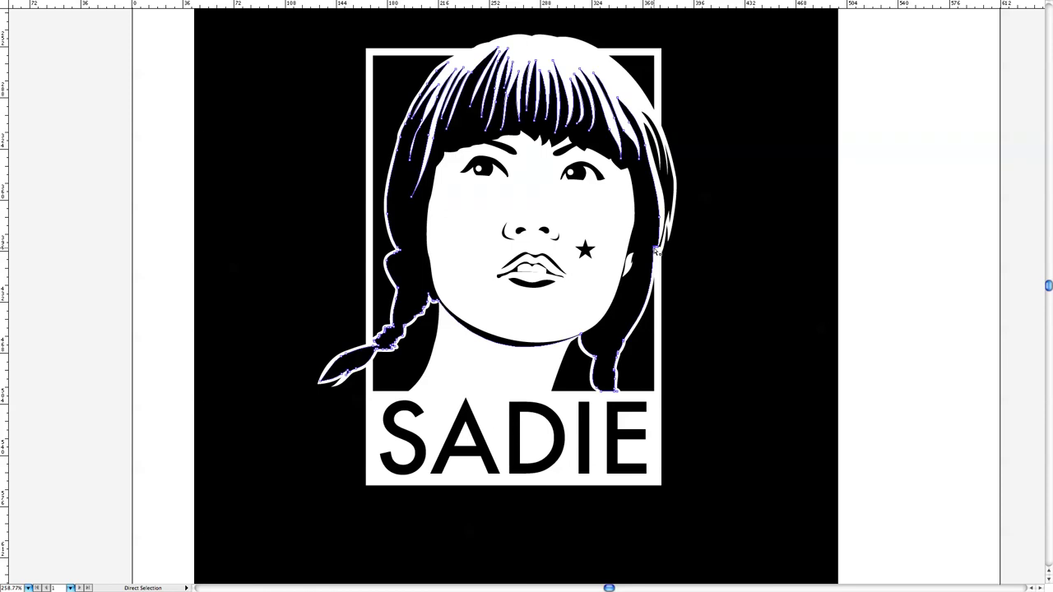
click(885, 329)
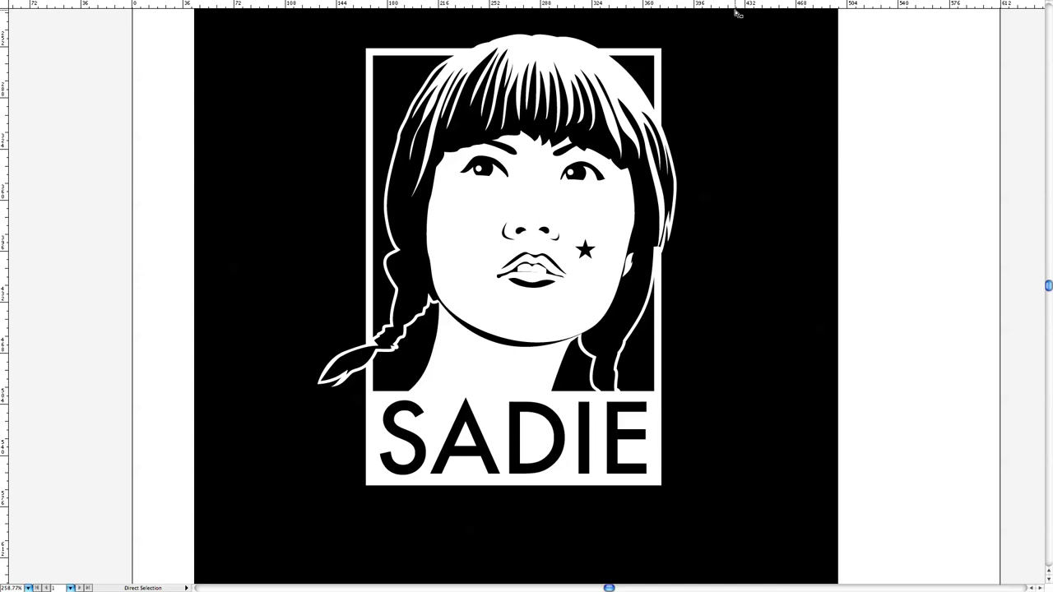
key(Tab)
key(Tab)
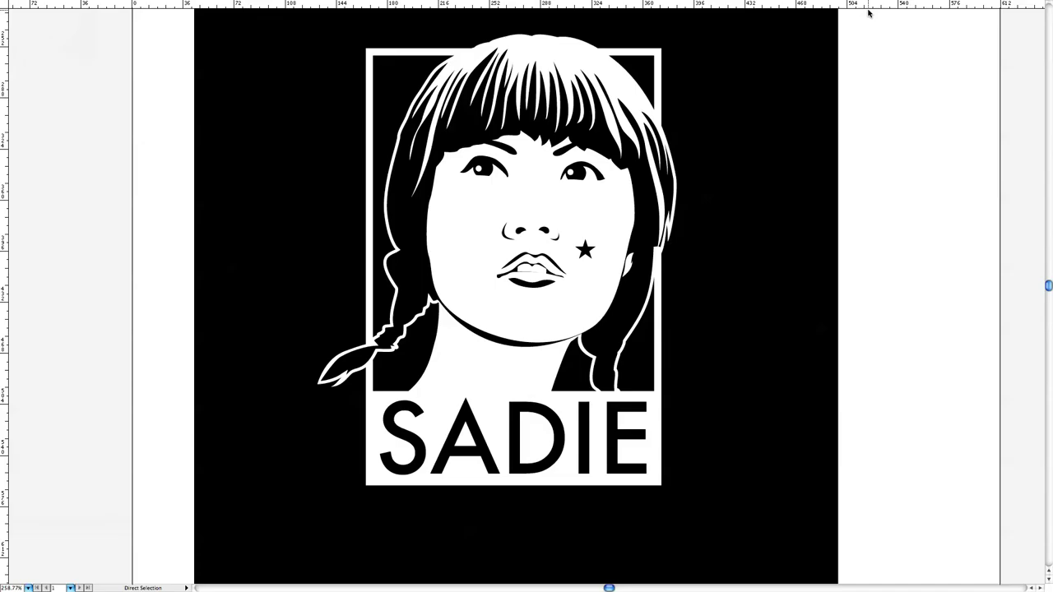